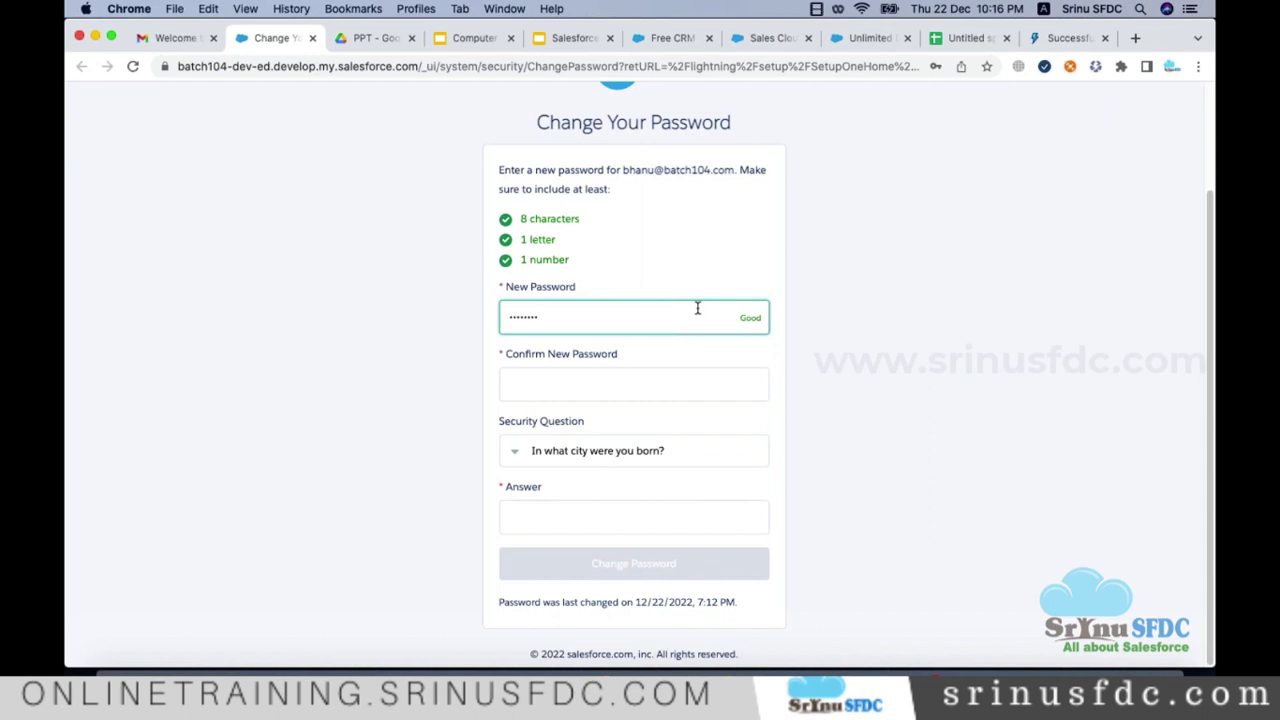
Step: Confirm the new password, fill in the security question answer, and submit the password change
key(Tab)
text(••)
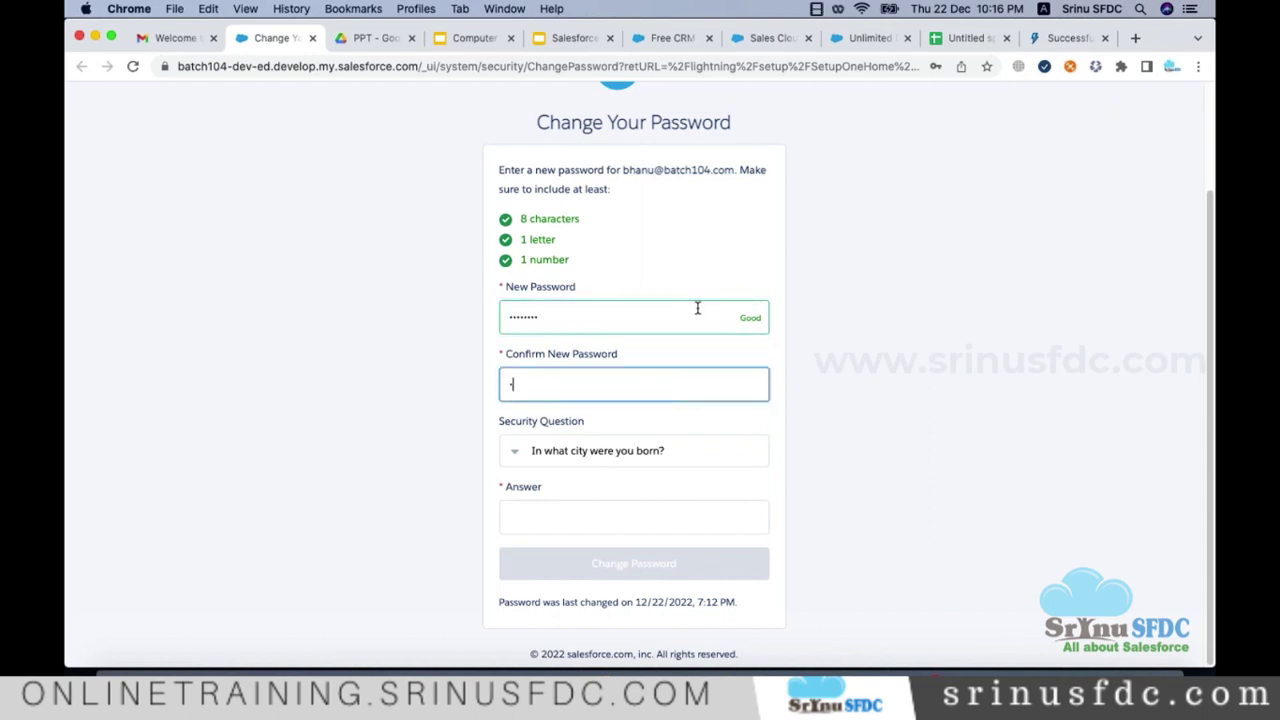
text(••••••)
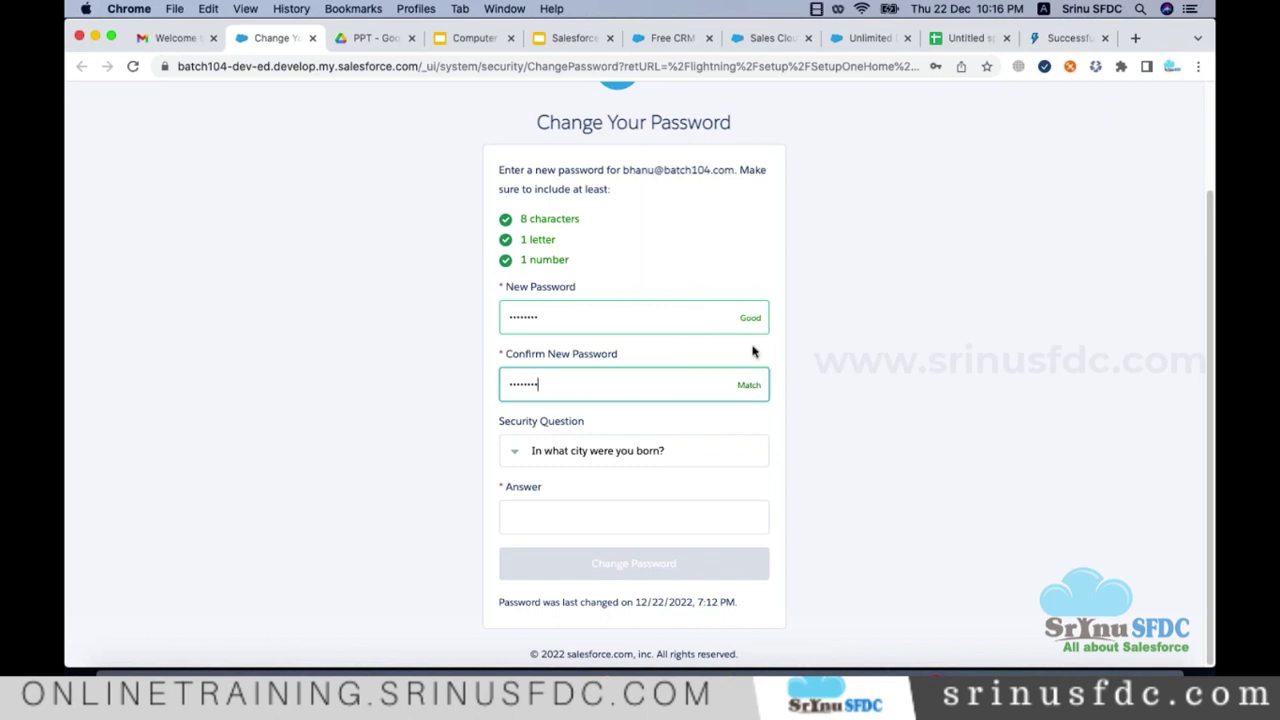
click(721, 508)
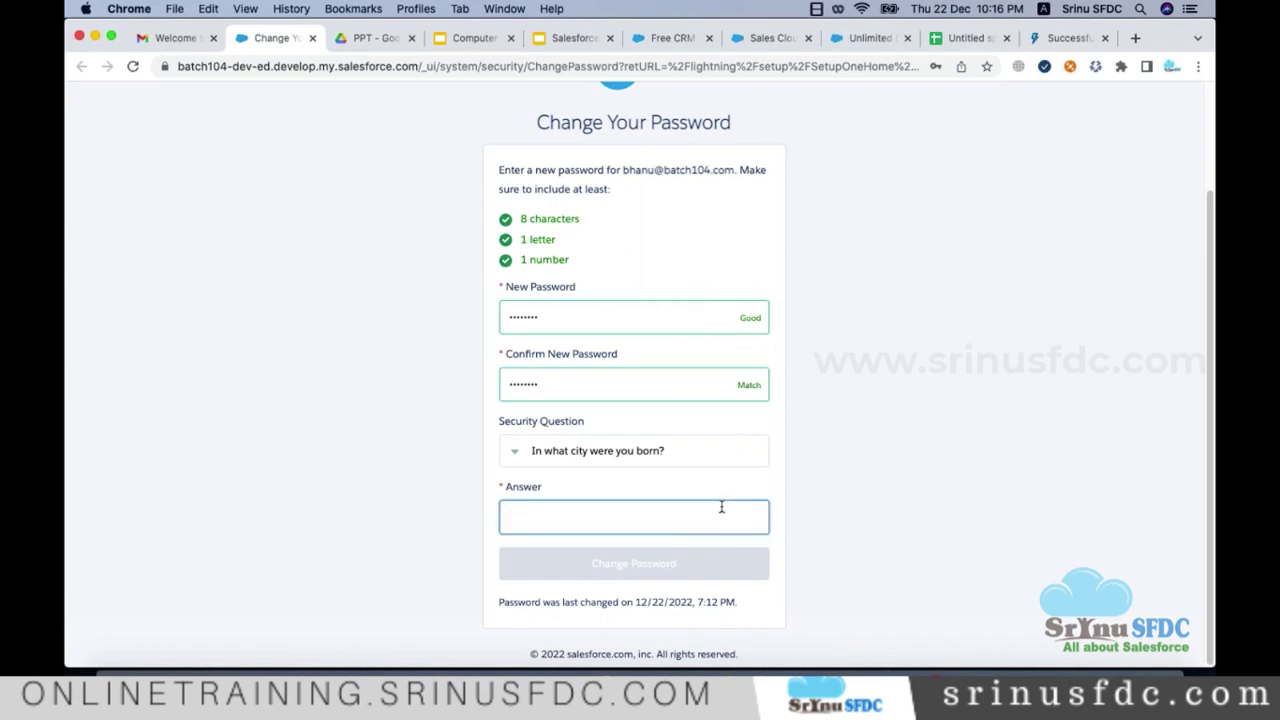
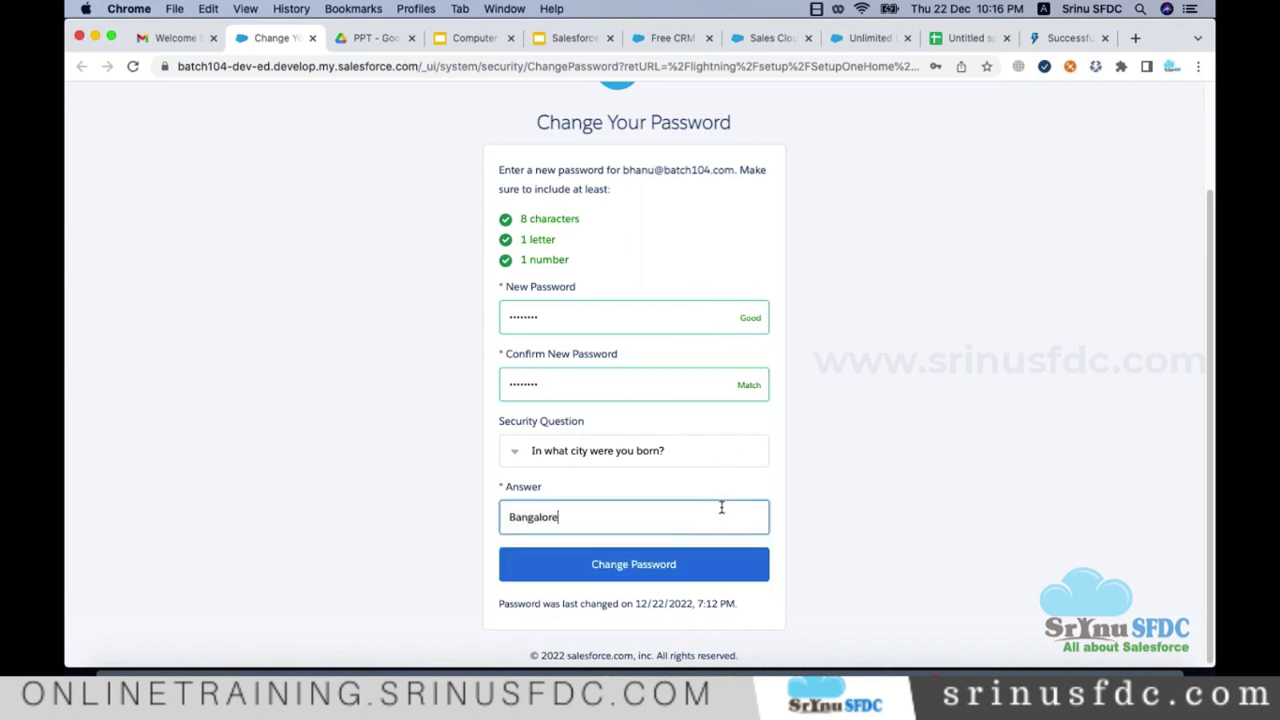
click(717, 574)
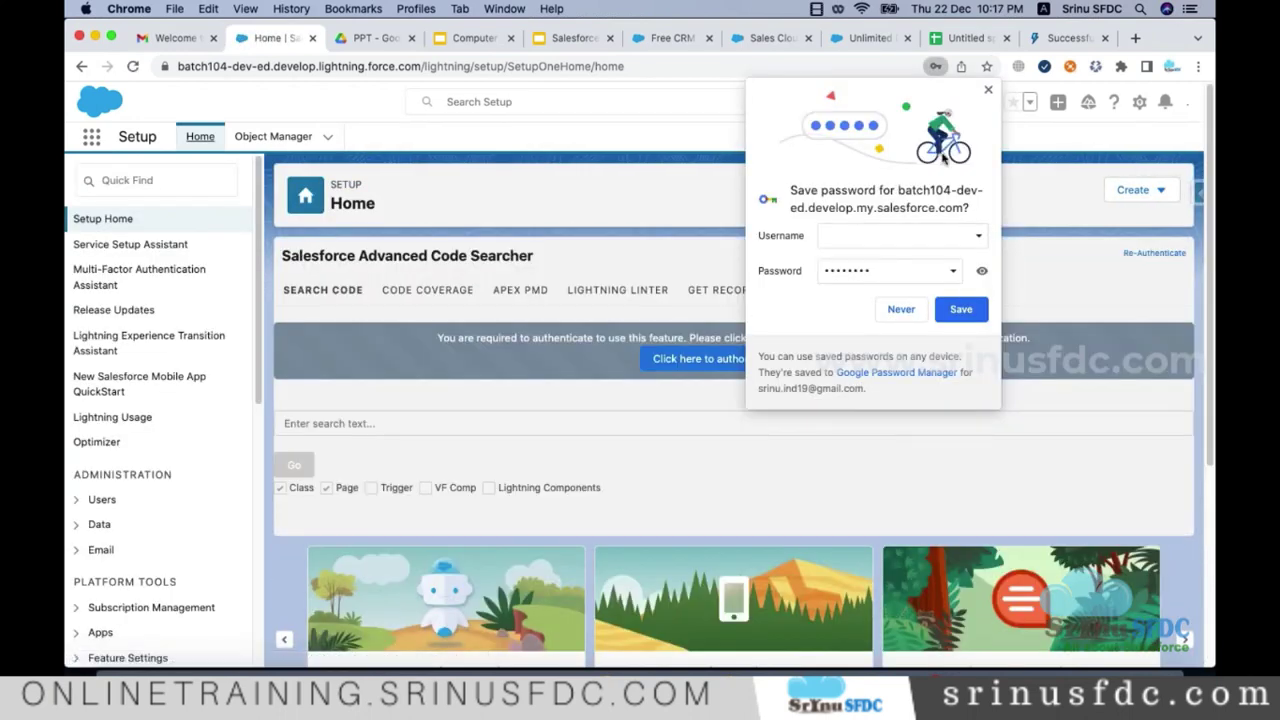
Step: Dismiss Chrome's save-password offer, select the org name in the address, and switch to Admin_Notes.txt
click(597, 200)
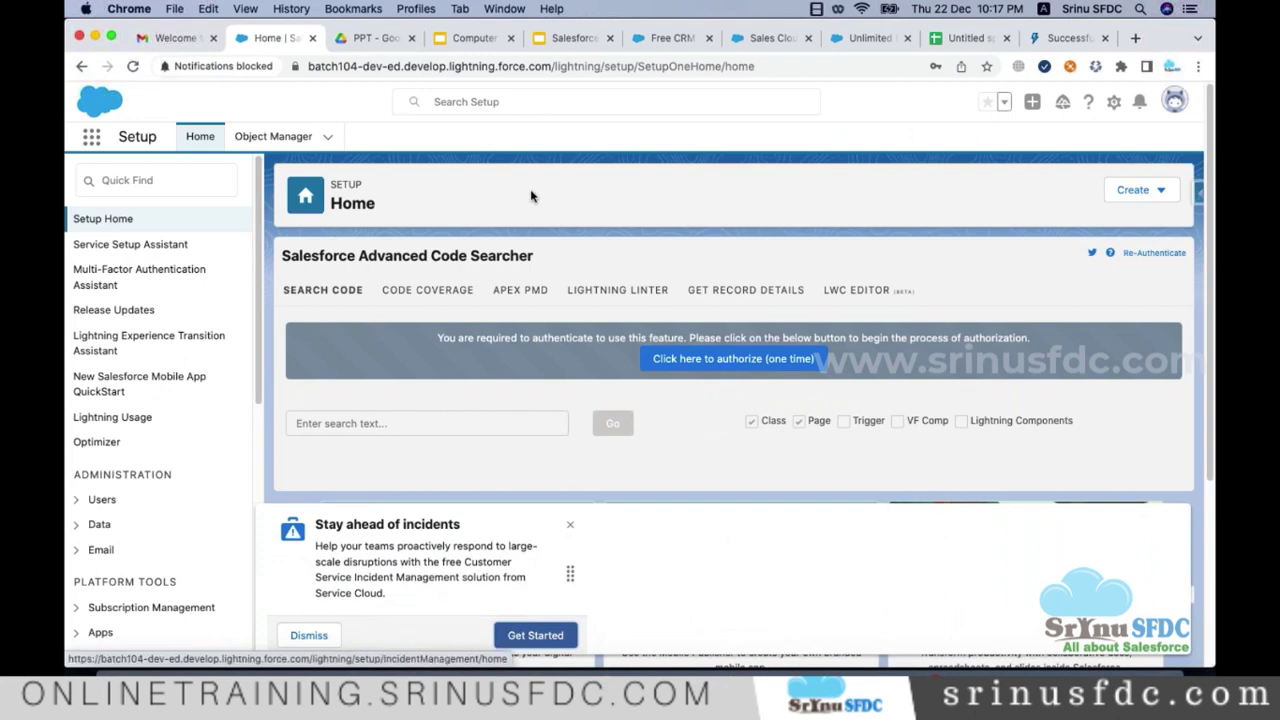
click(363, 66)
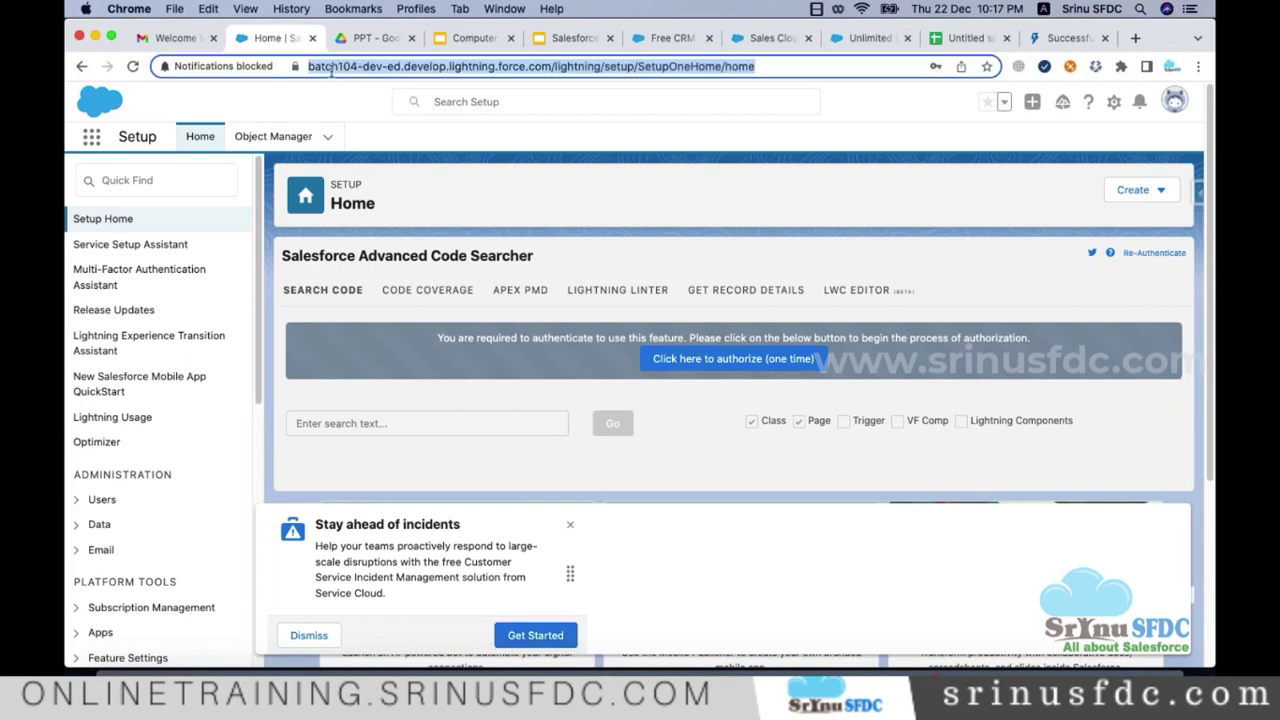
double_click(372, 70)
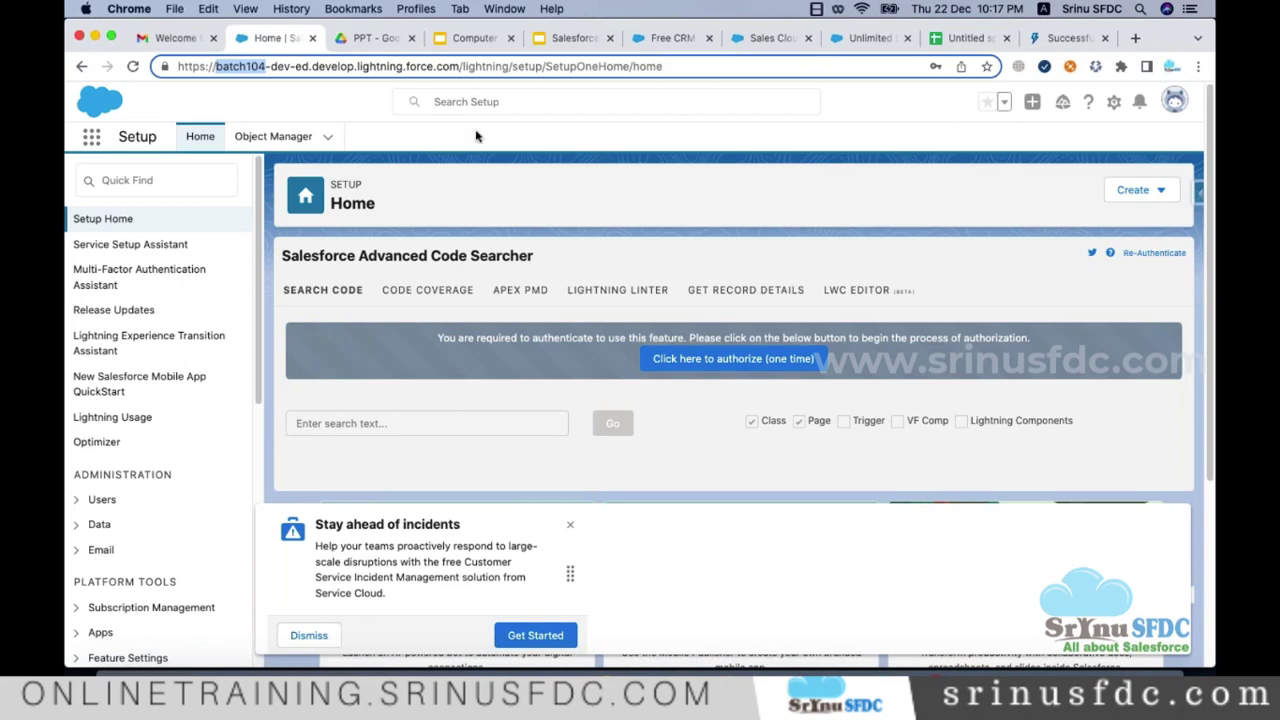
click(827, 201)
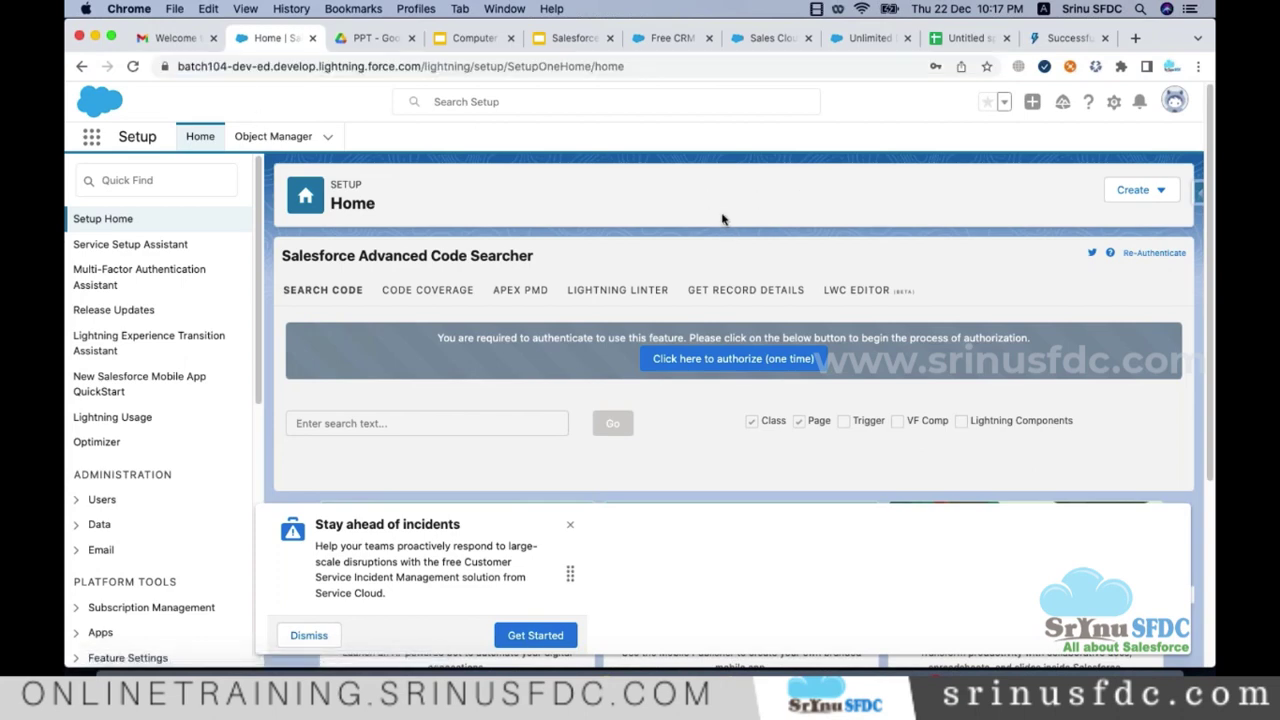
key(super+Tab)
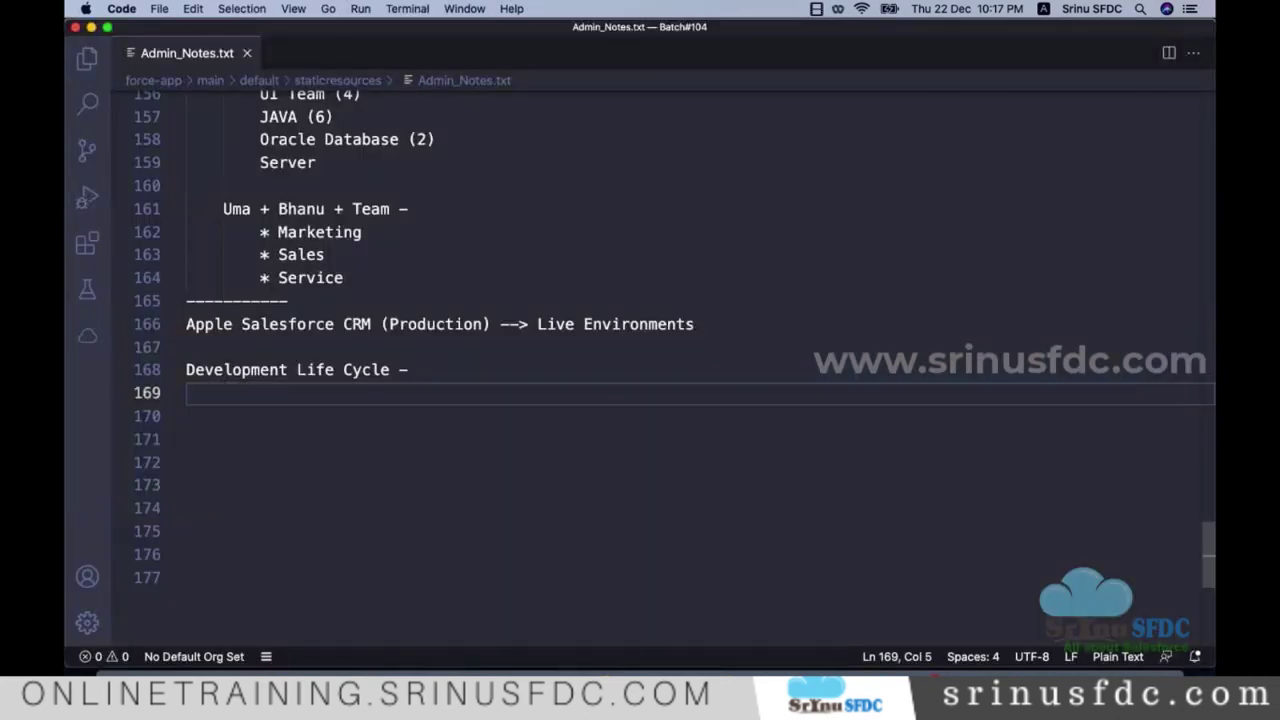
Step: Select the Apple Salesforce CRM (Production) line 166 in Admin_Notes.txt, briefly checking line 161
click(450, 311)
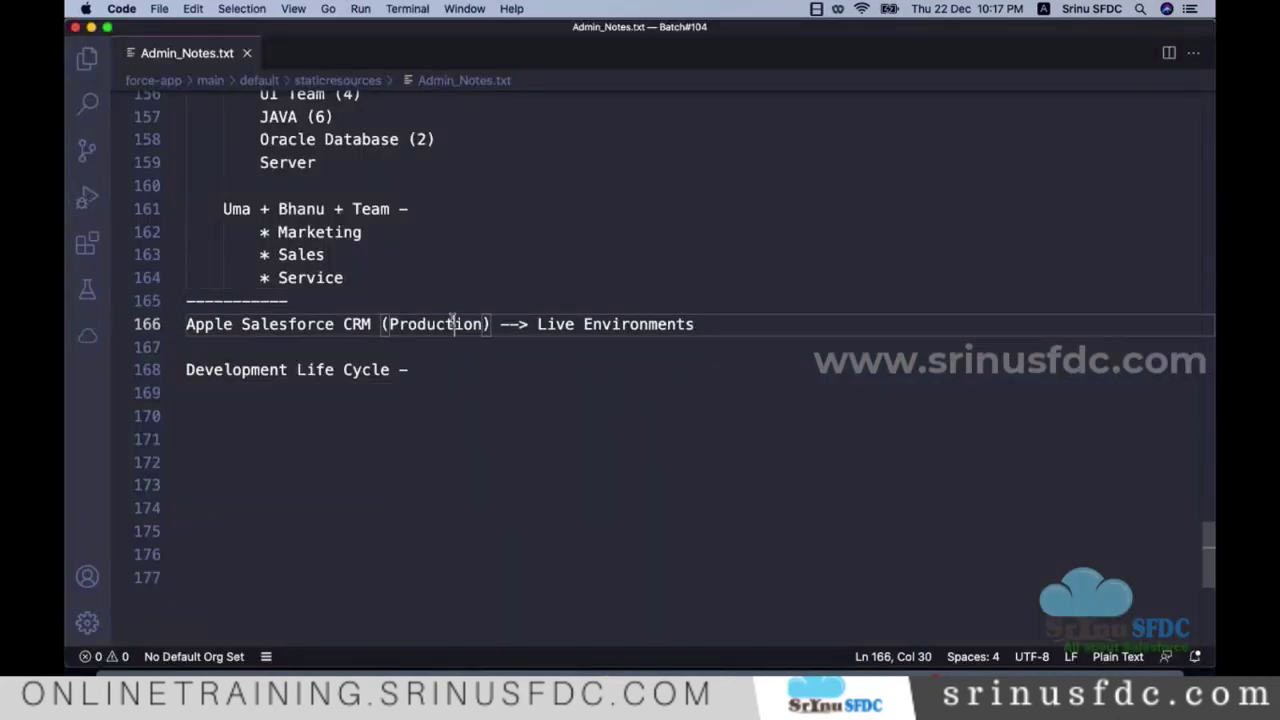
triple_click(452, 322)
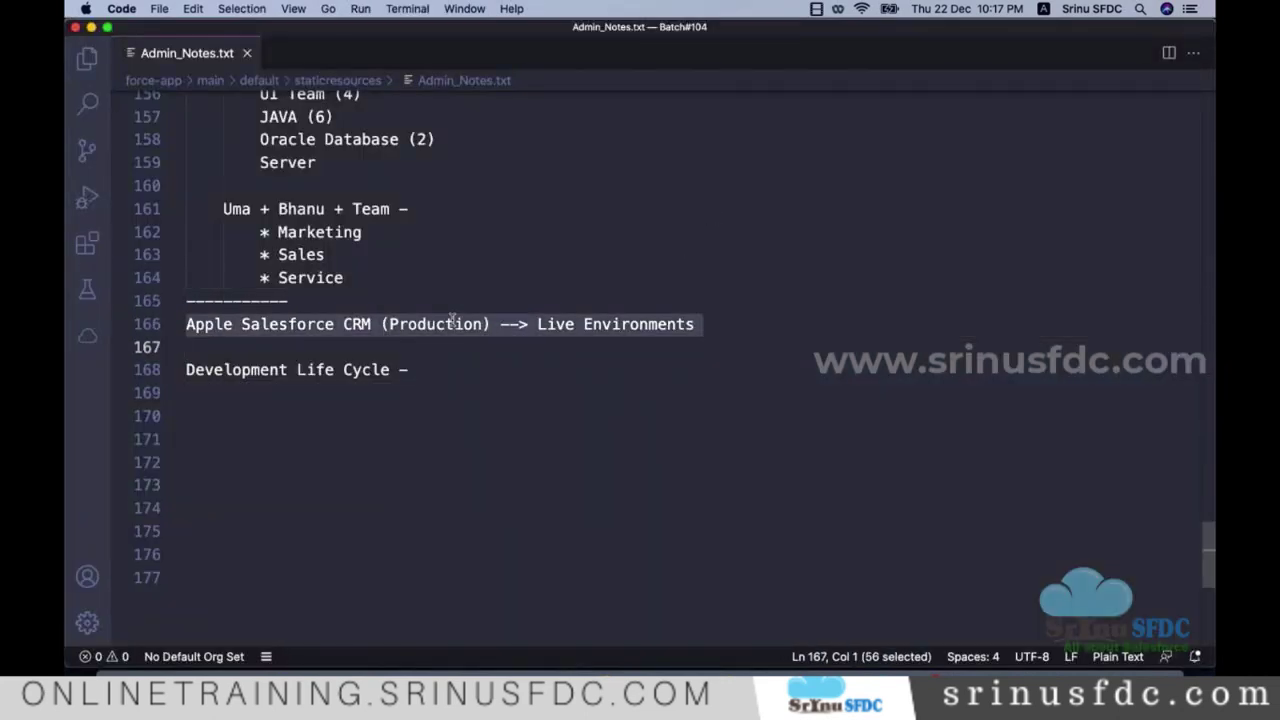
double_click(287, 209)
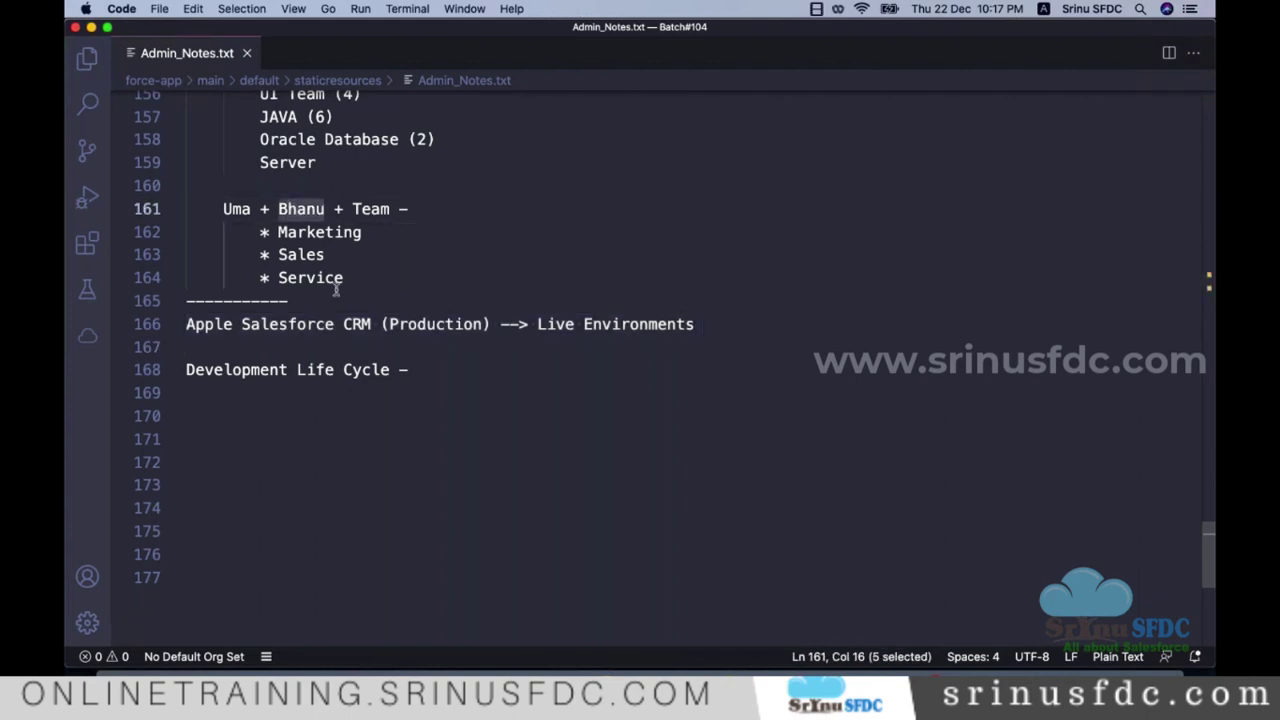
click(428, 326)
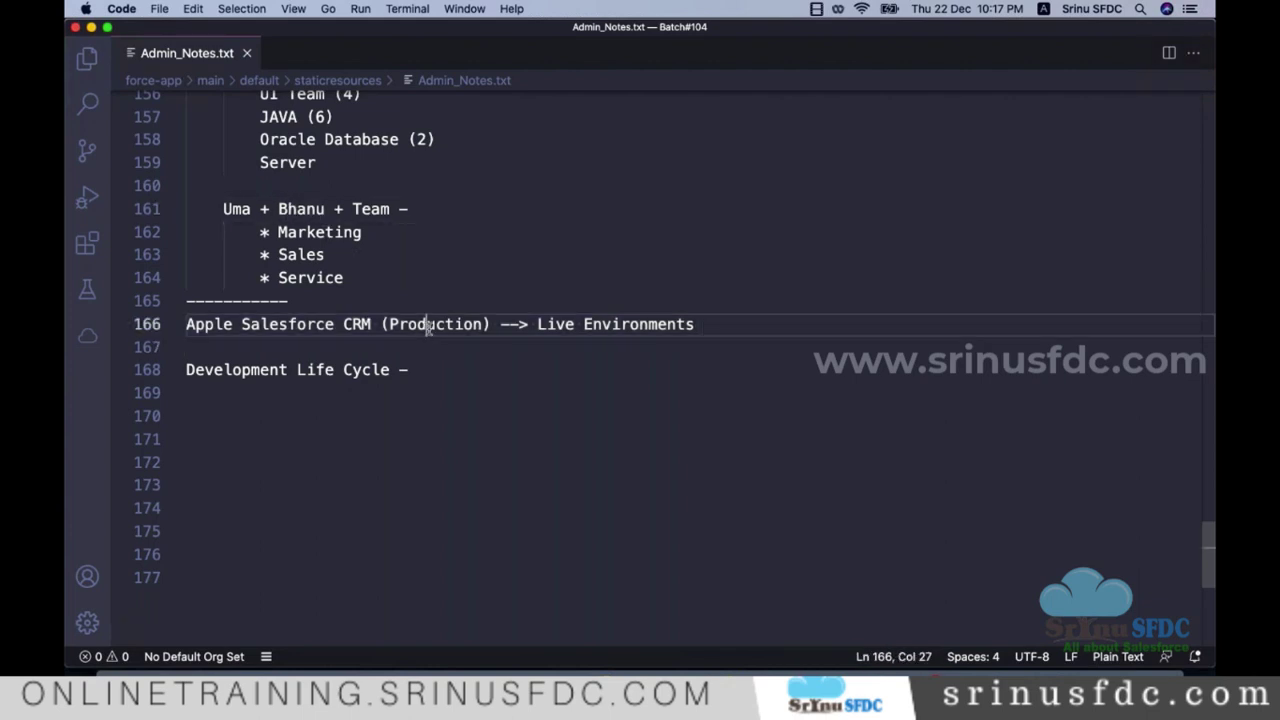
triple_click(430, 326)
key(super+u)
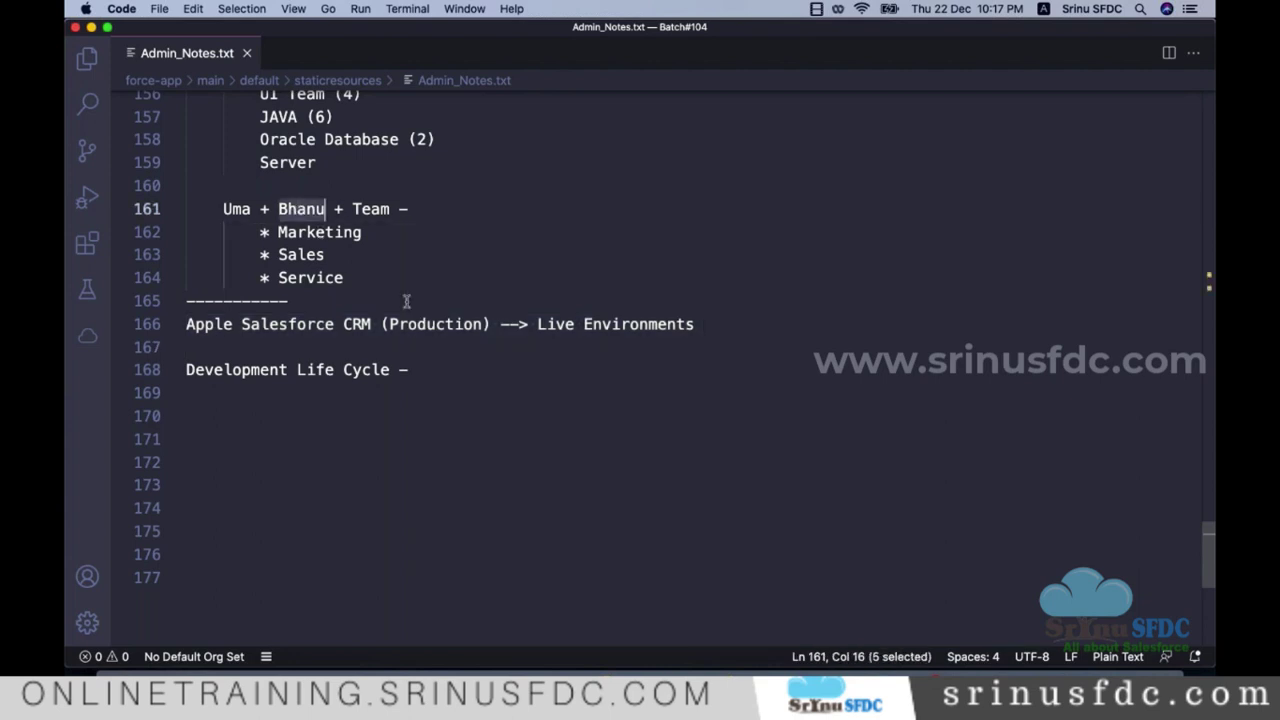
double_click(422, 324)
triple_click(422, 324)
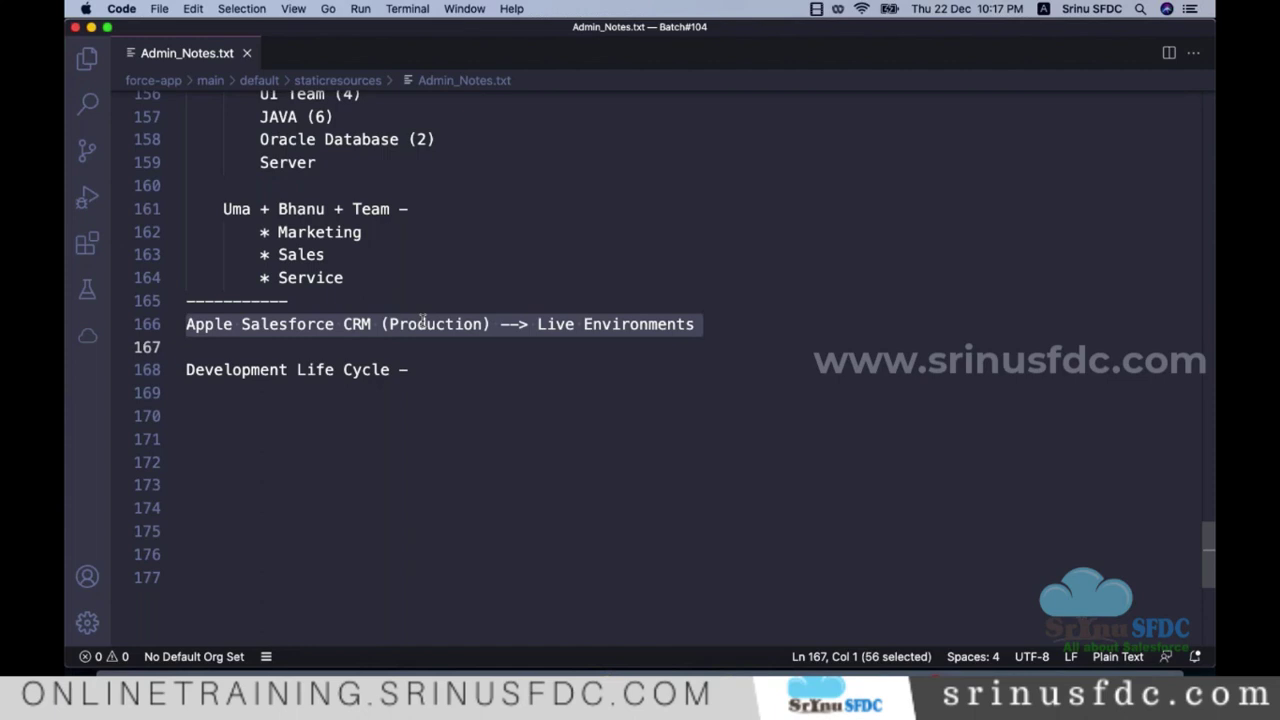
Step: Glance at Salesforce, reselect the team member's name on line 161, then select the Setup page address
key(super+Tab)
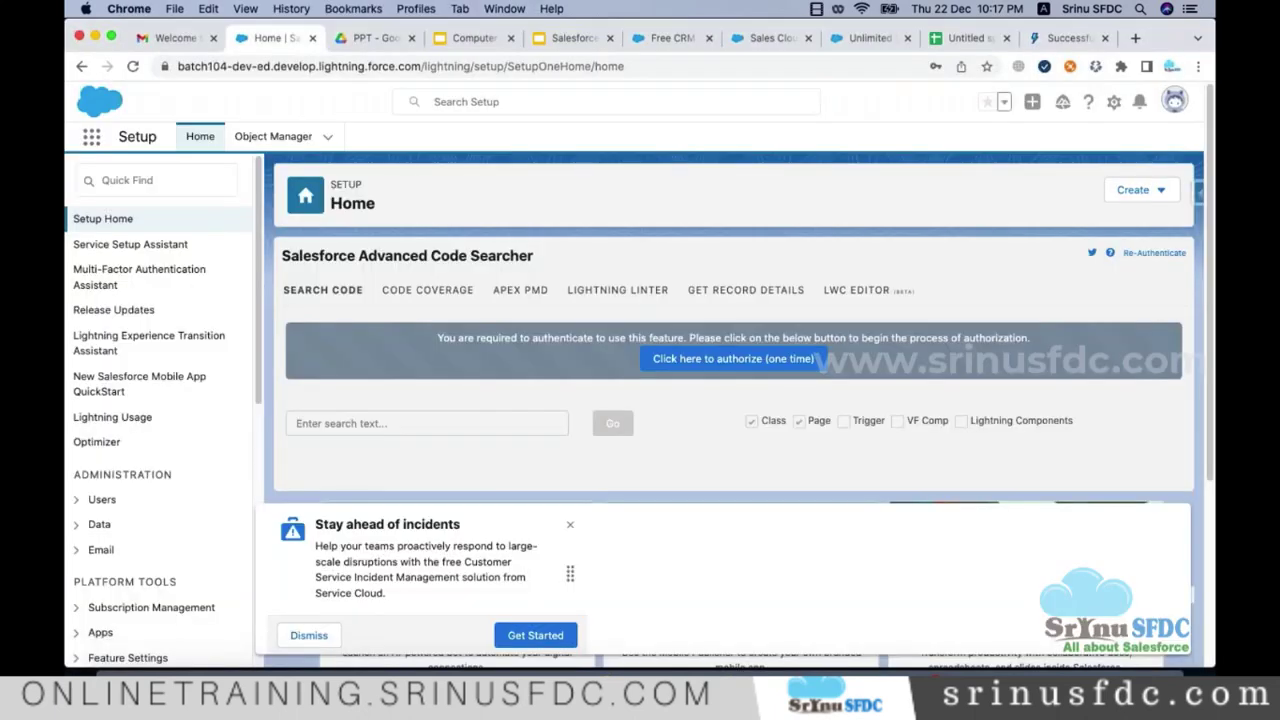
key(super+Tab)
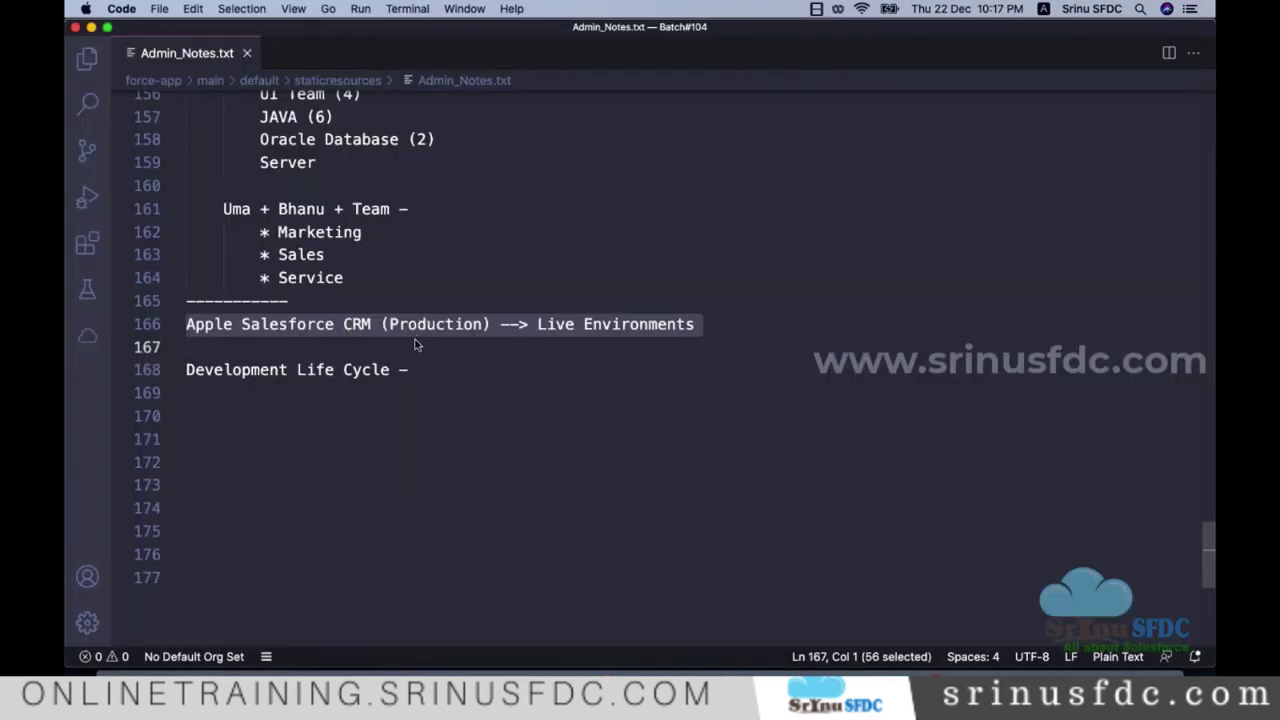
click(384, 322)
double_click(295, 209)
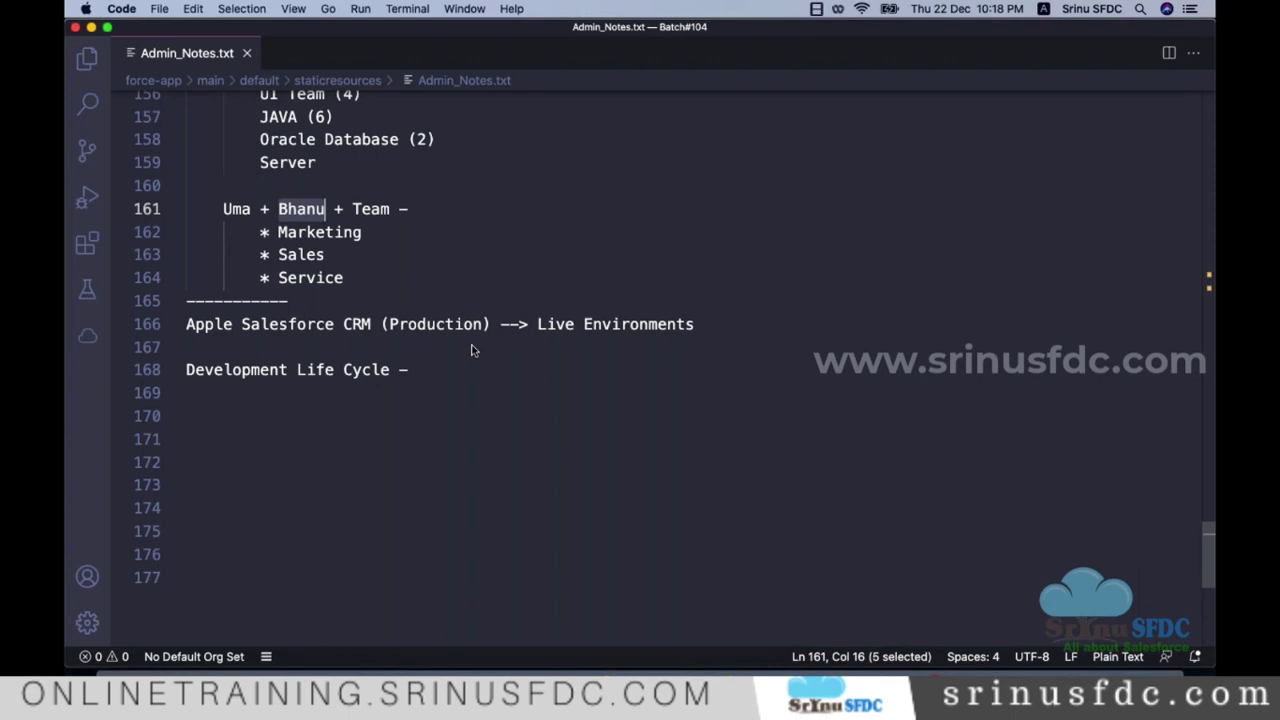
key(super+Tab)
click(461, 74)
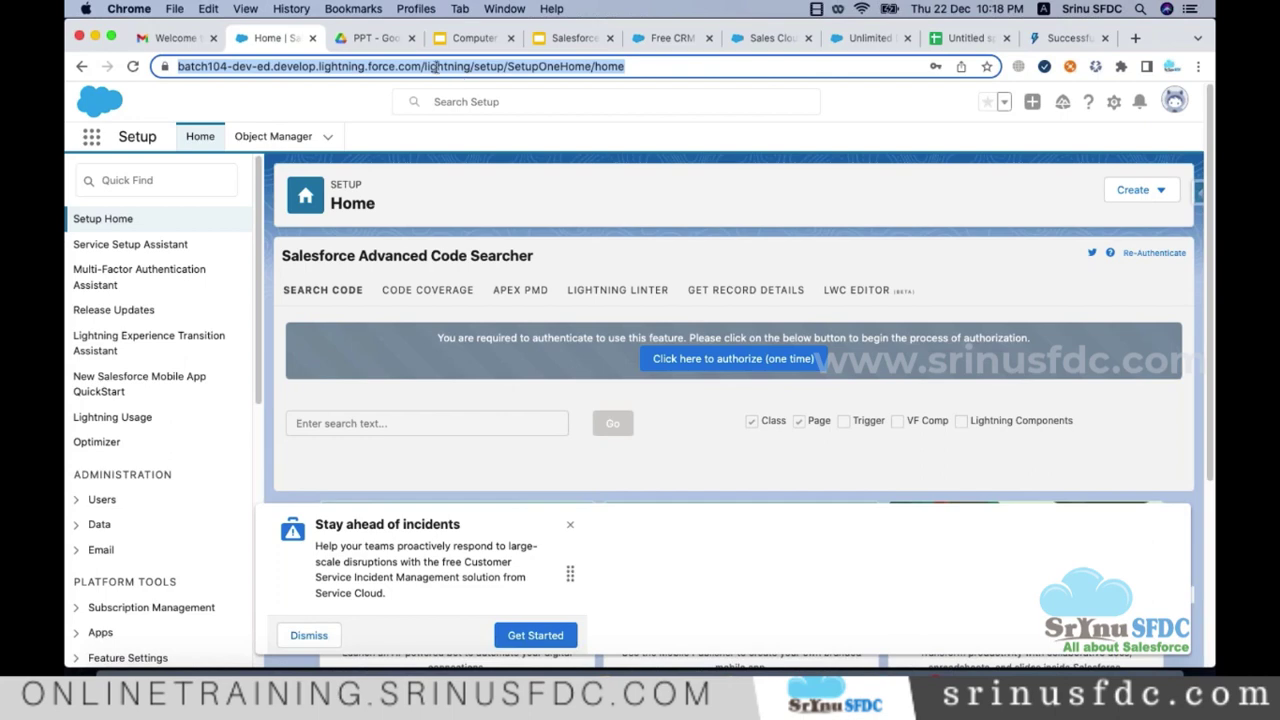
Step: Find Users via Quick Find 'users', close the 'Stay ahead of incidents' popup, and highlight the administrator's name
click(188, 182)
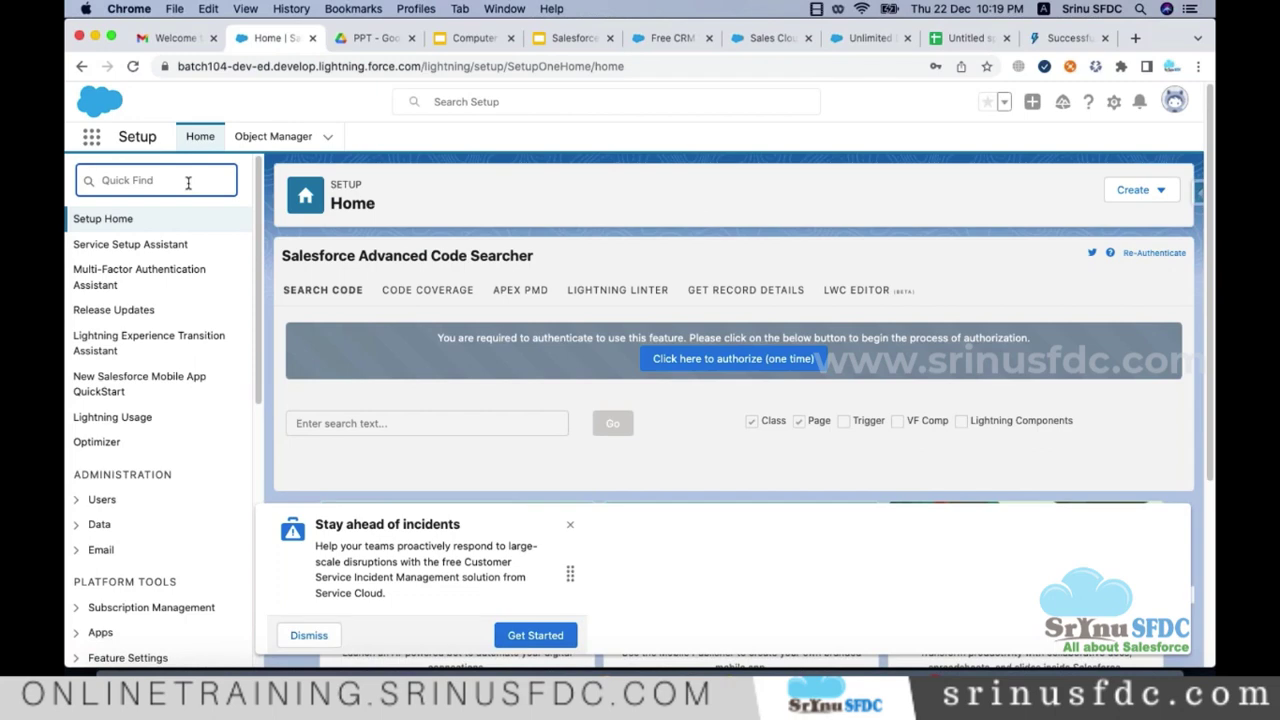
text(users)
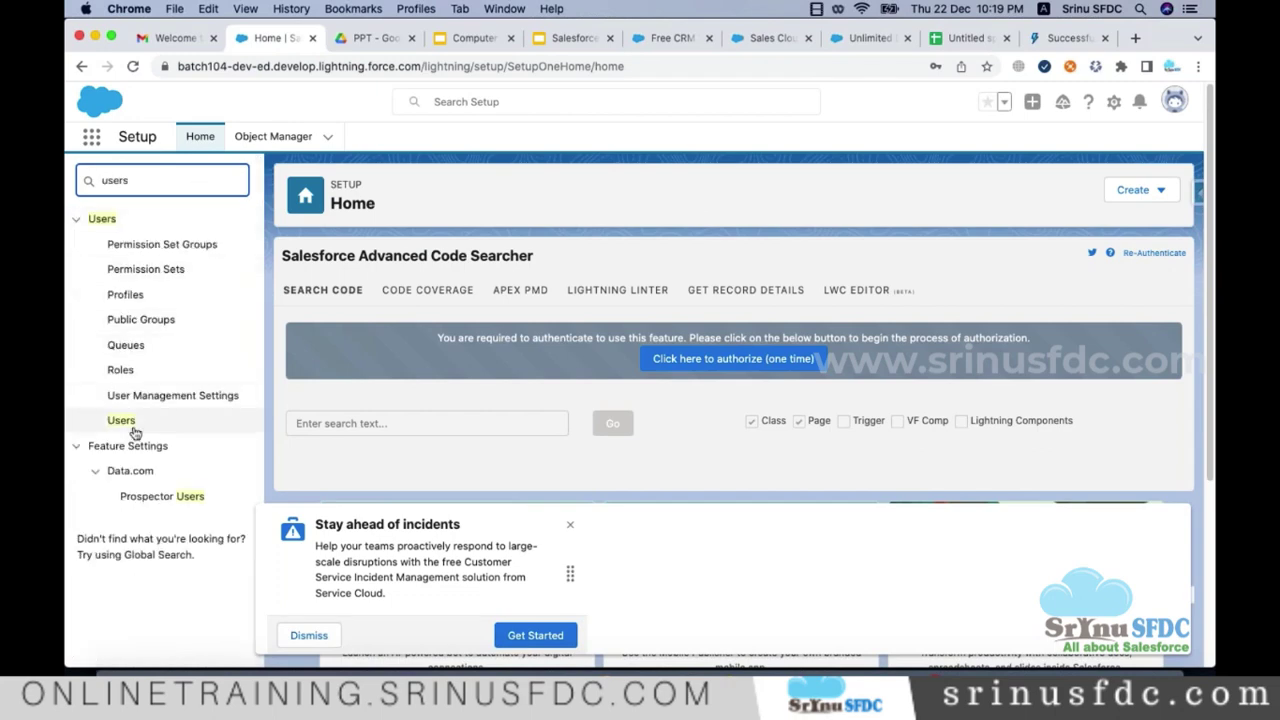
click(128, 422)
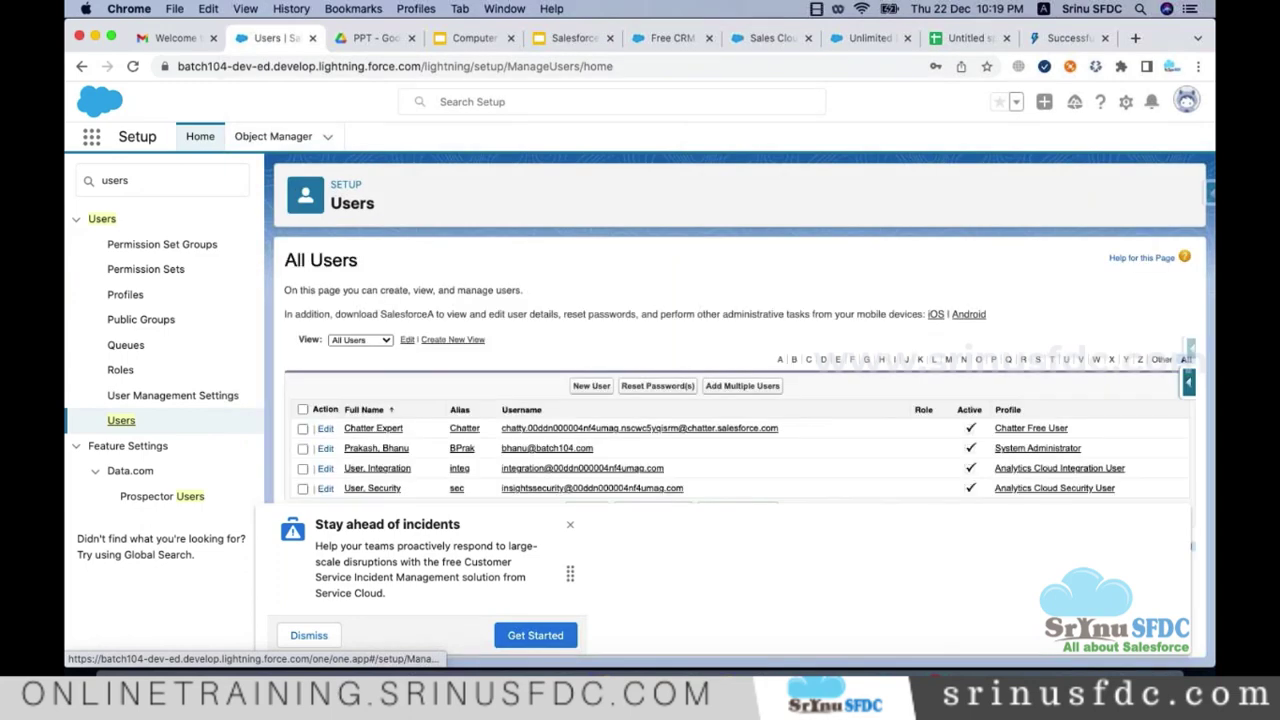
click(309, 635)
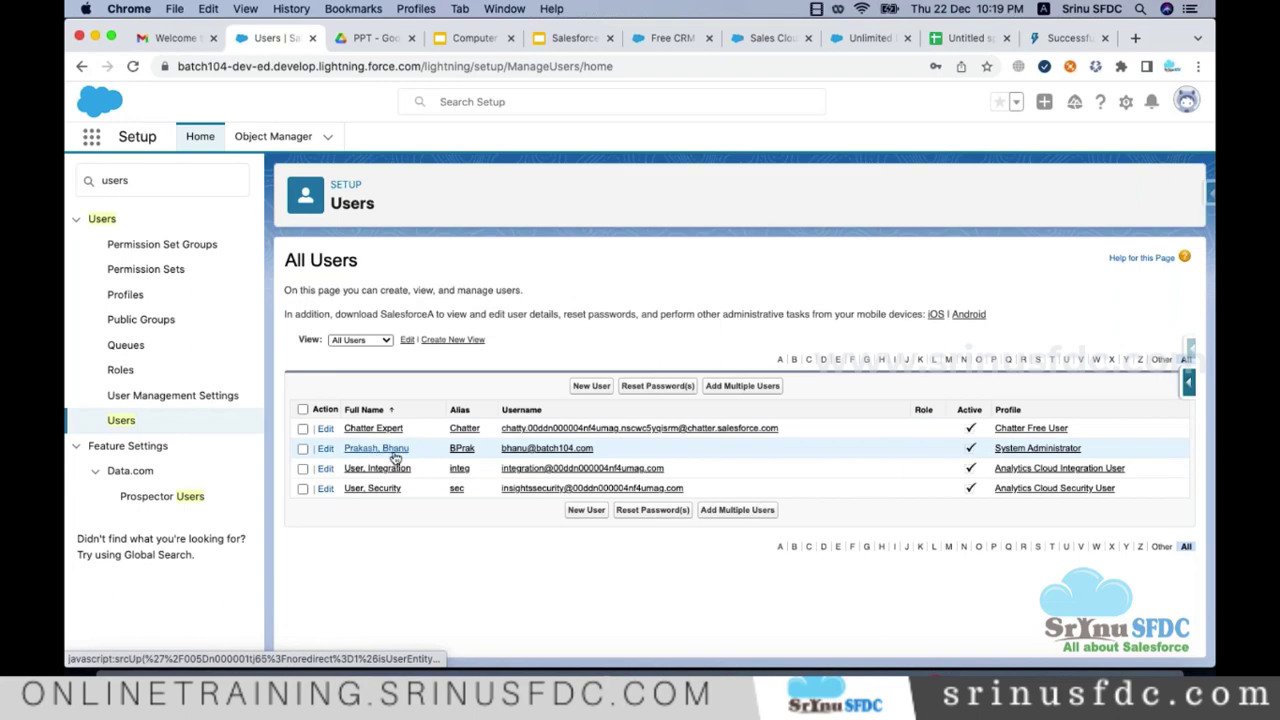
drag(413, 452, 333, 448)
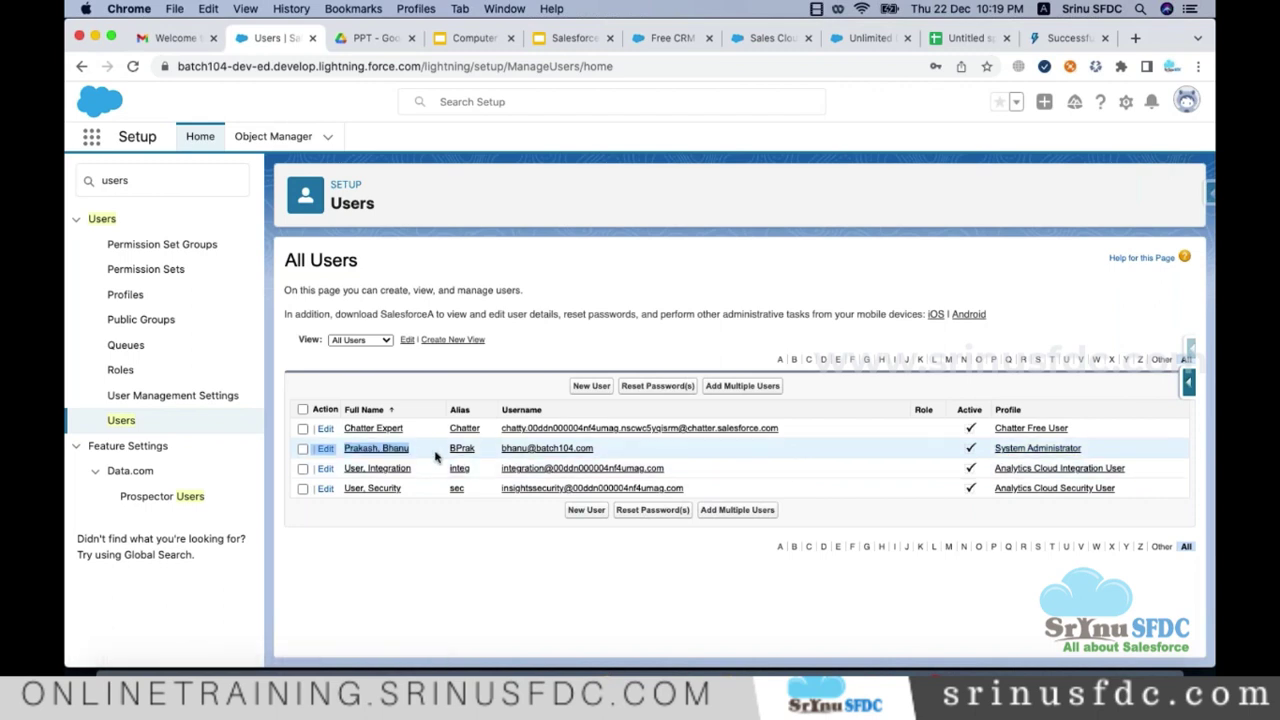
click(590, 388)
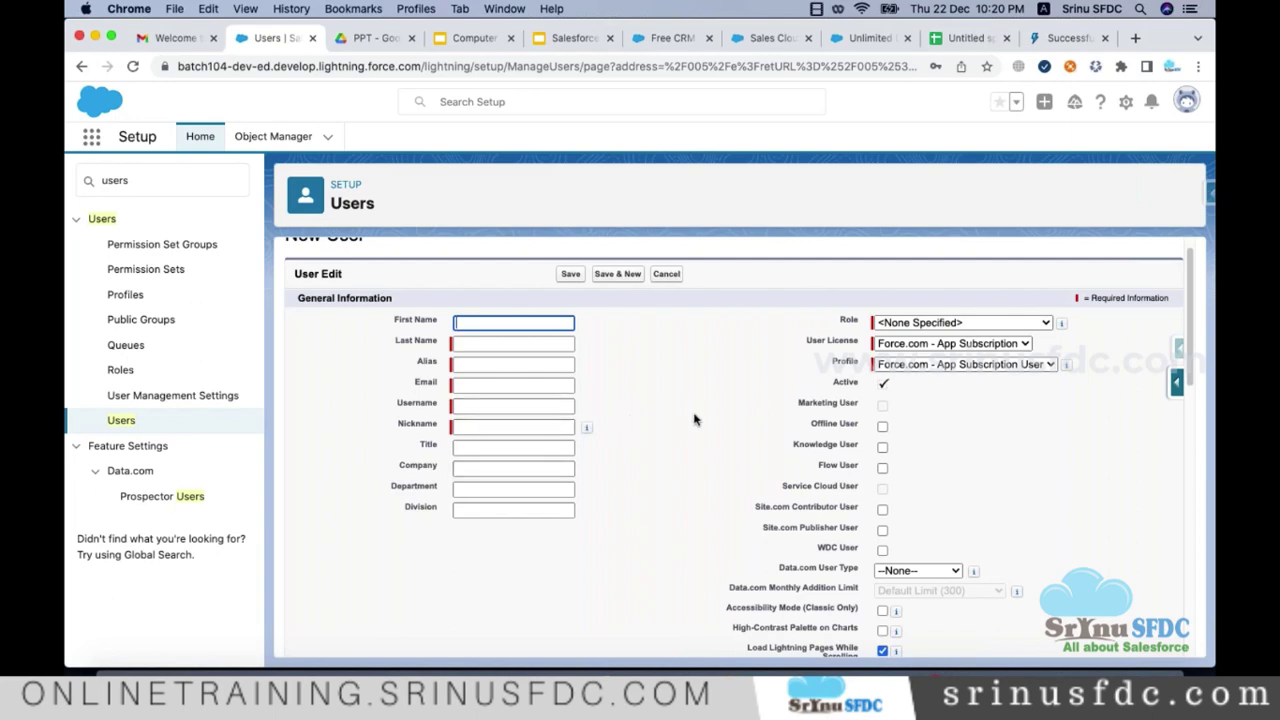
click(667, 274)
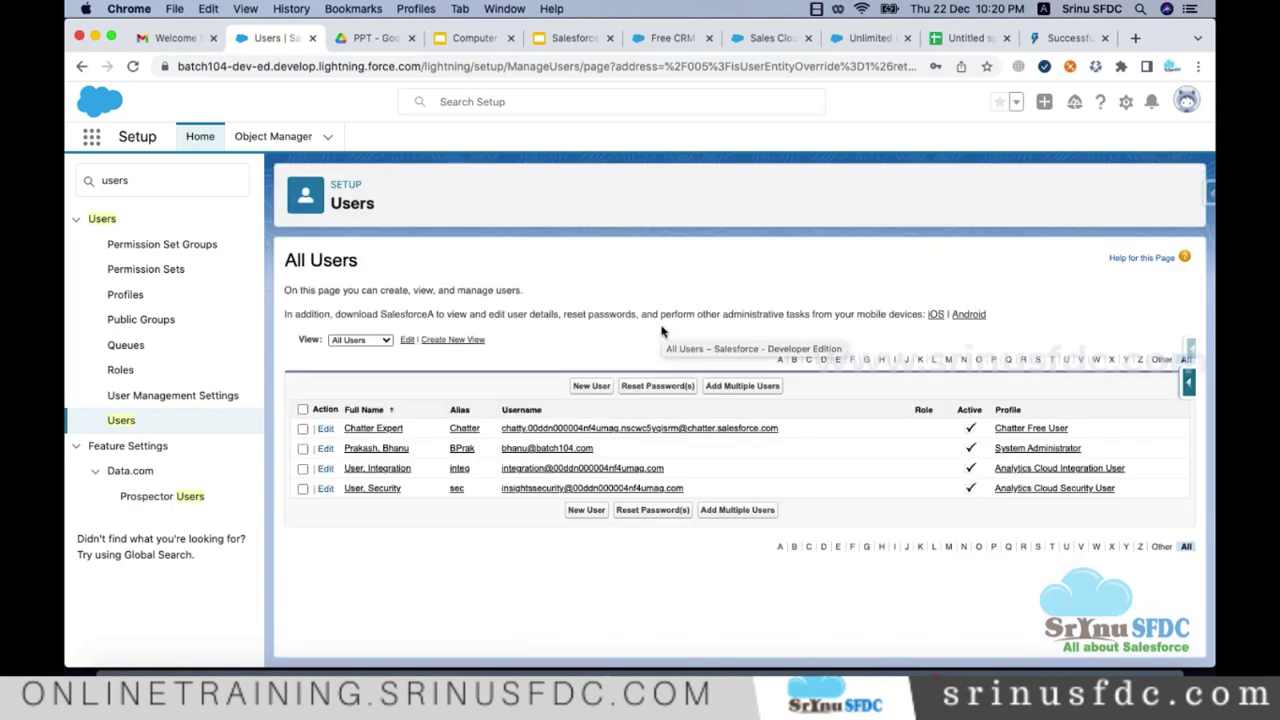
Step: Highlight the team heading on line 161 and the Apple Salesforce CRM production line 166
key(super+Tab)
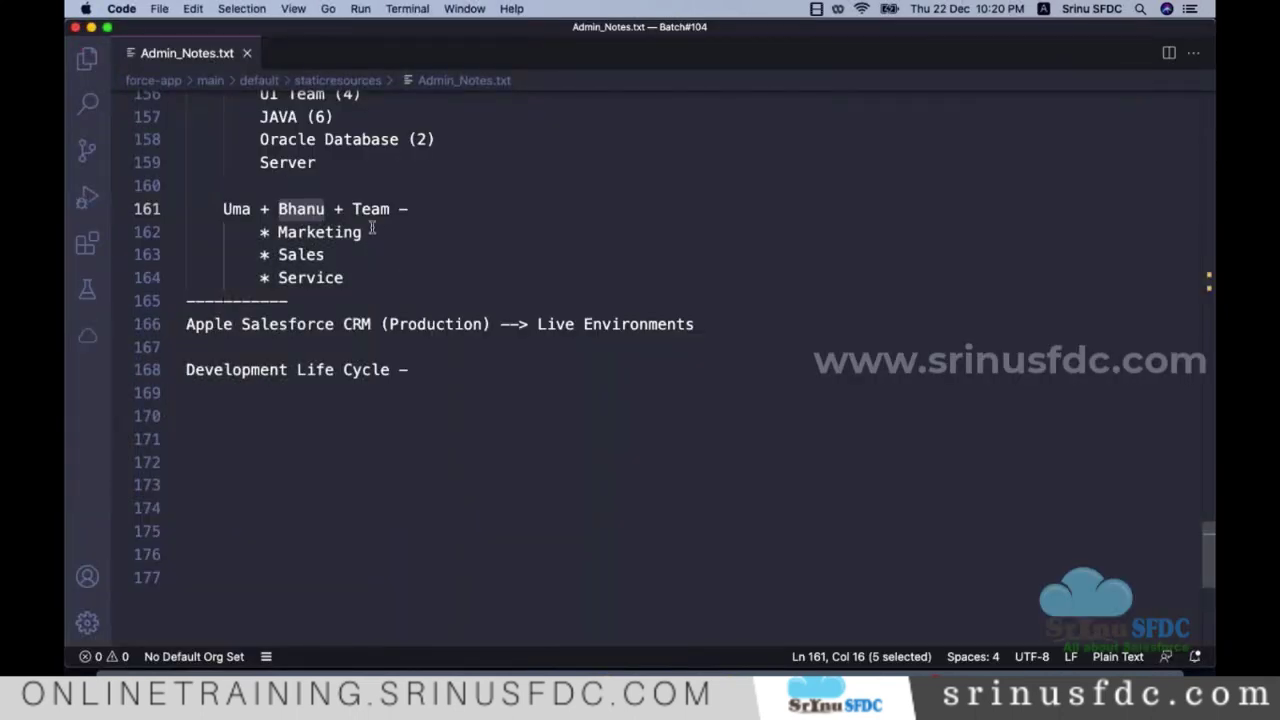
triple_click(360, 214)
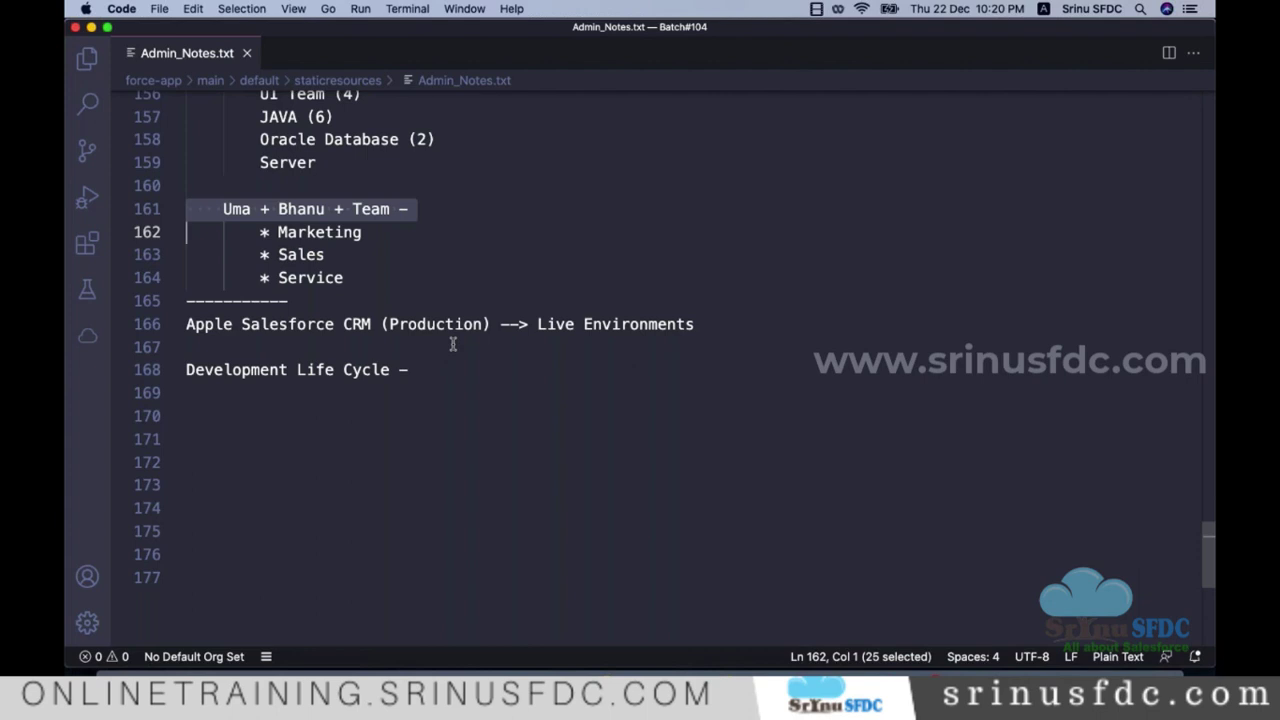
triple_click(458, 324)
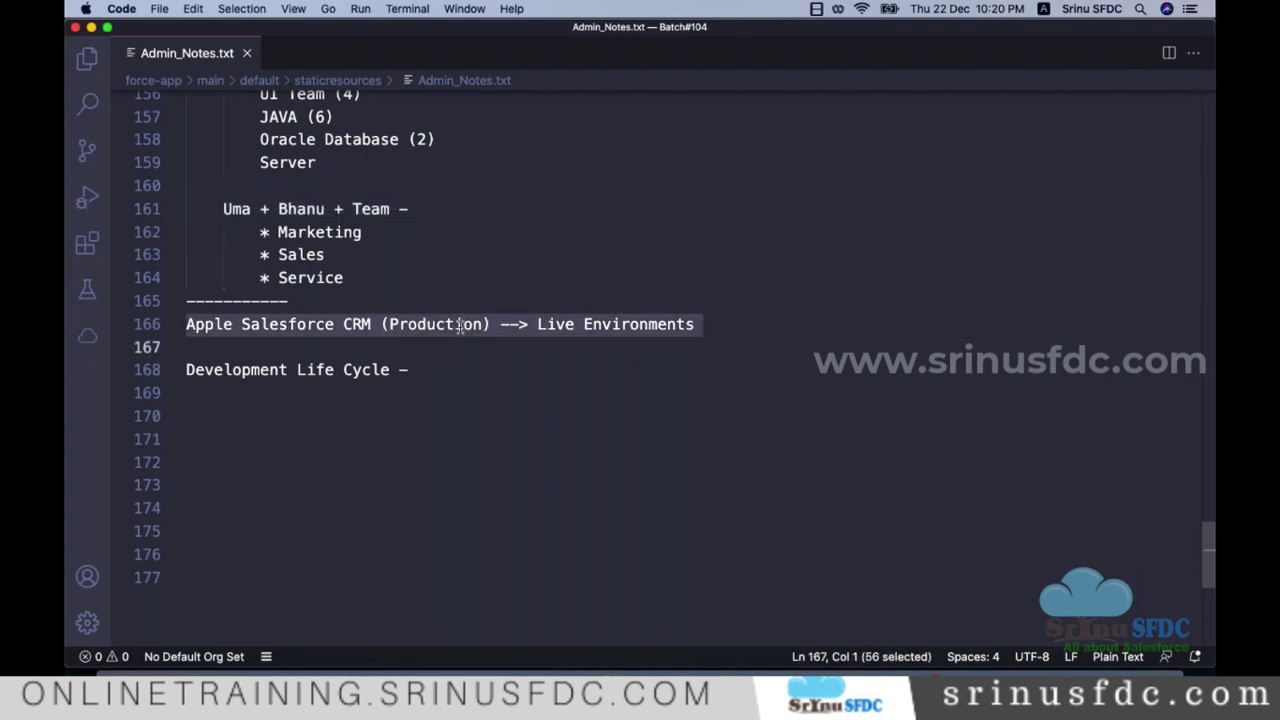
key(super+Tab)
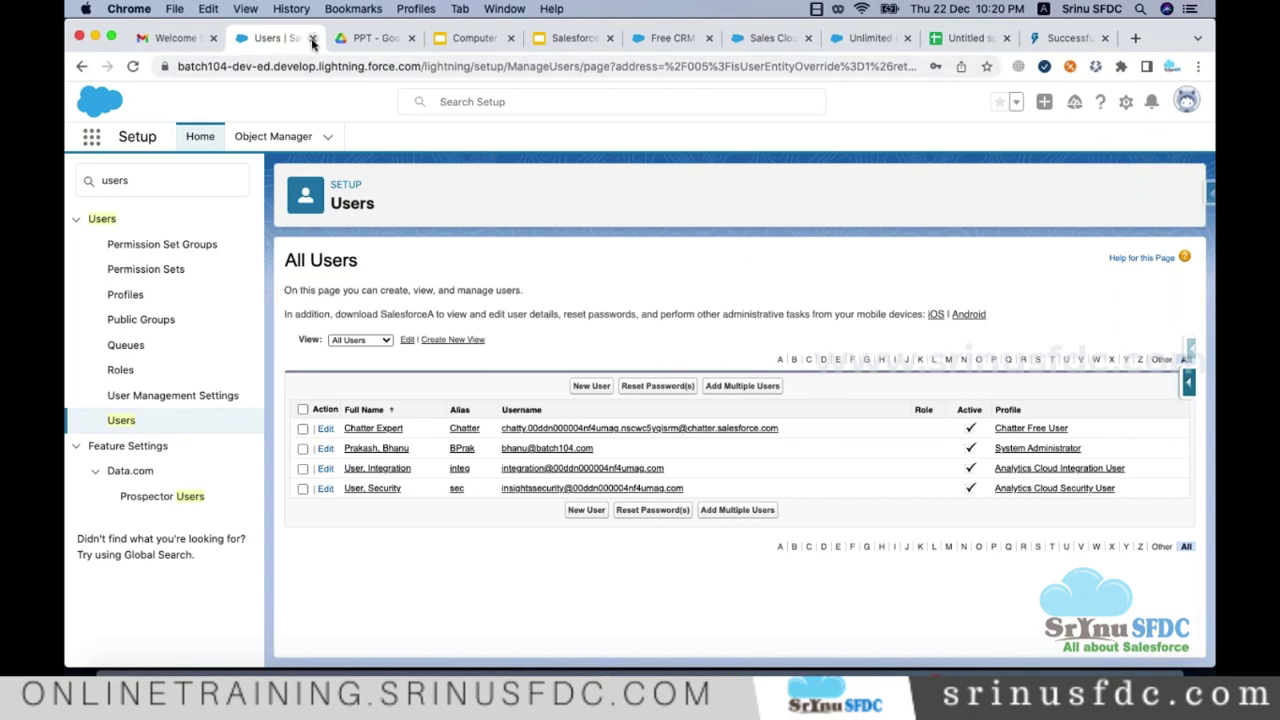
Step: Close the Users tab and open login.salesforce.com in a new tab
key(super+w)
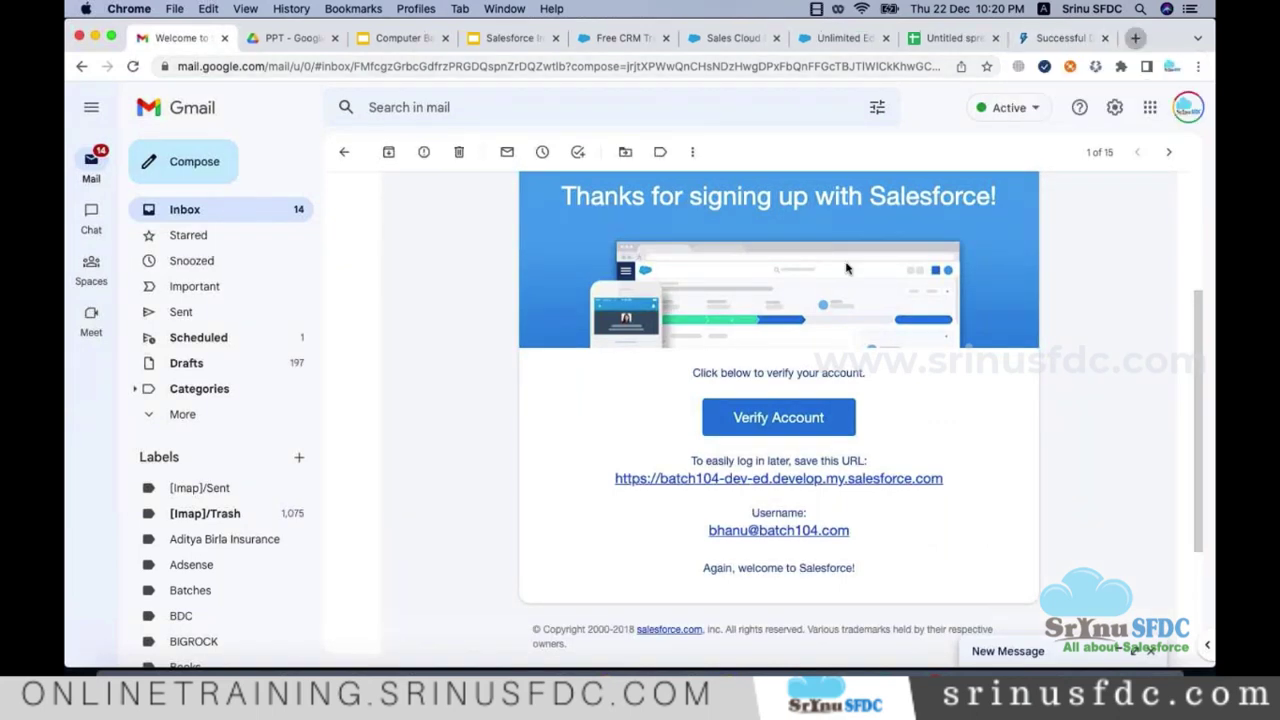
key(super+t)
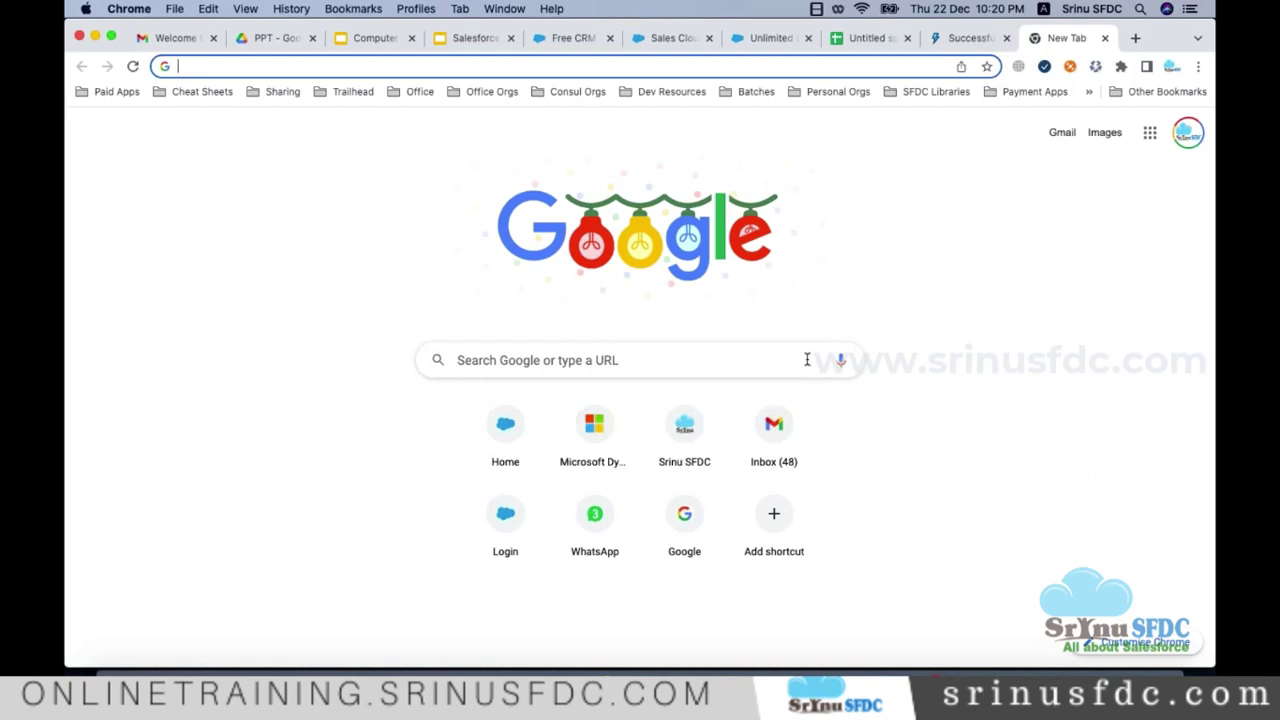
text(lo)
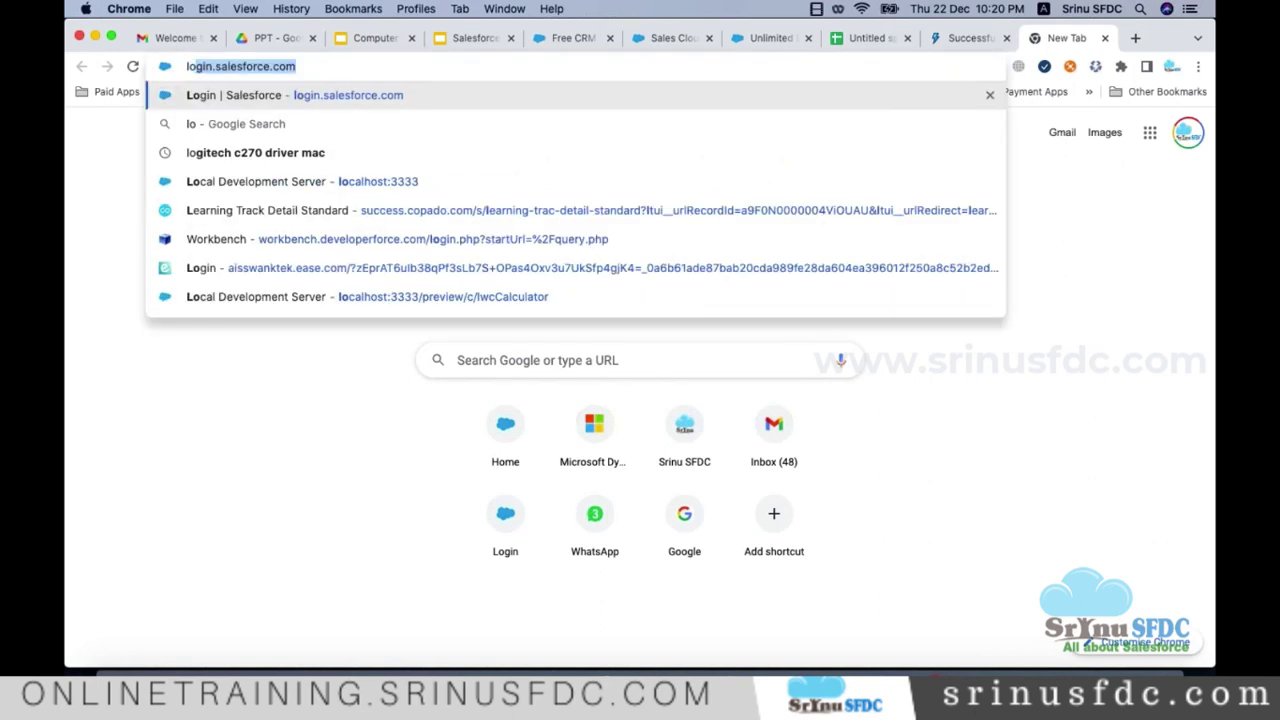
key(Return)
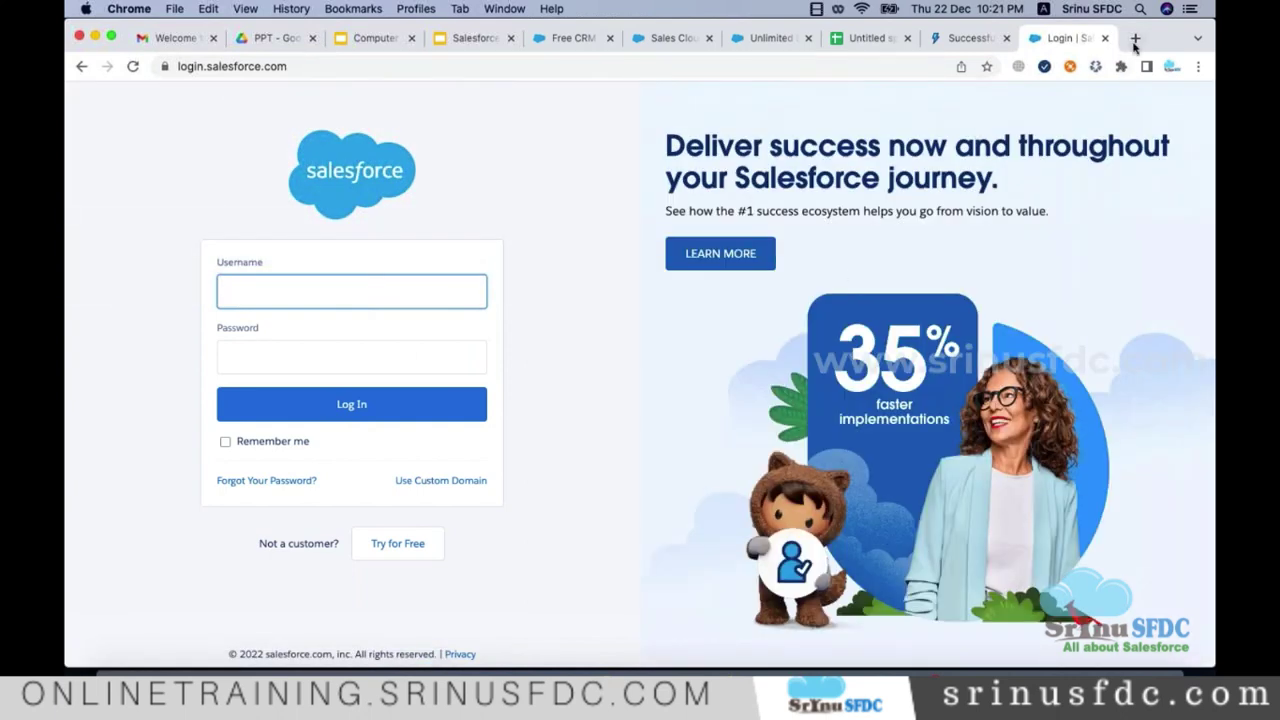
Step: Open developer.salesforce.com in another tab, view its login options, then go back to the login tab
click(1135, 38)
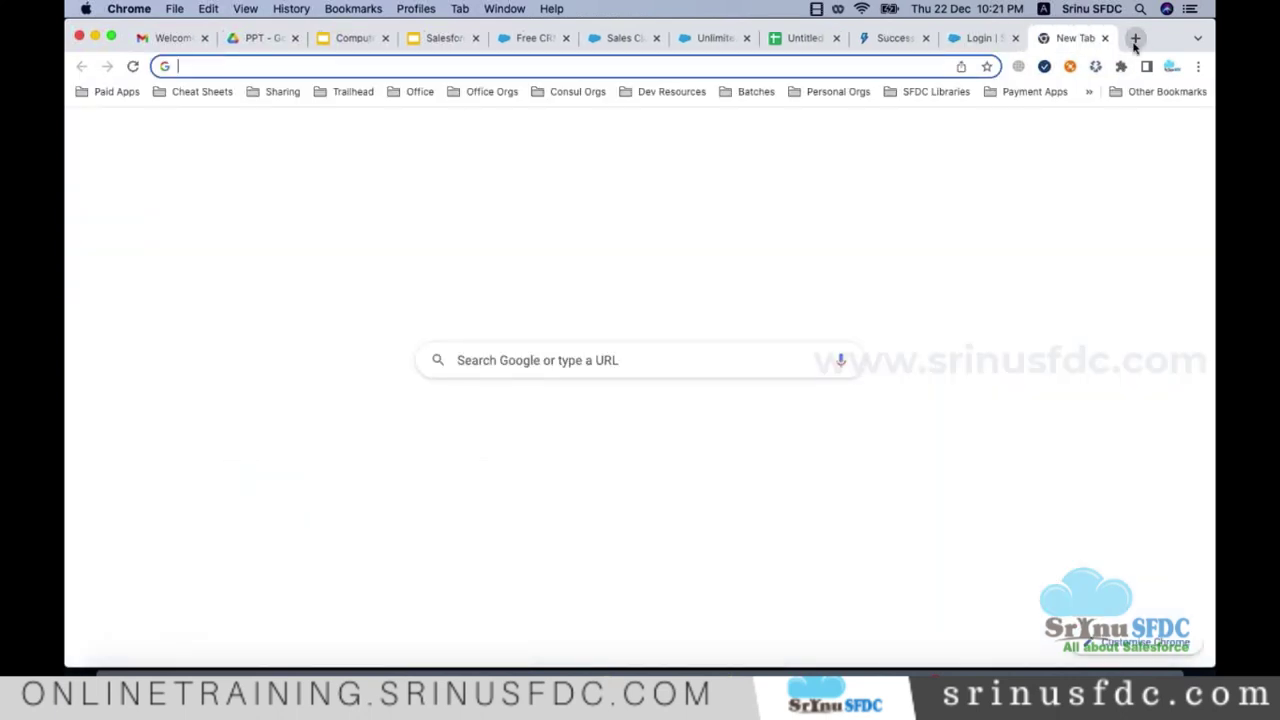
text(deve)
key(Return)
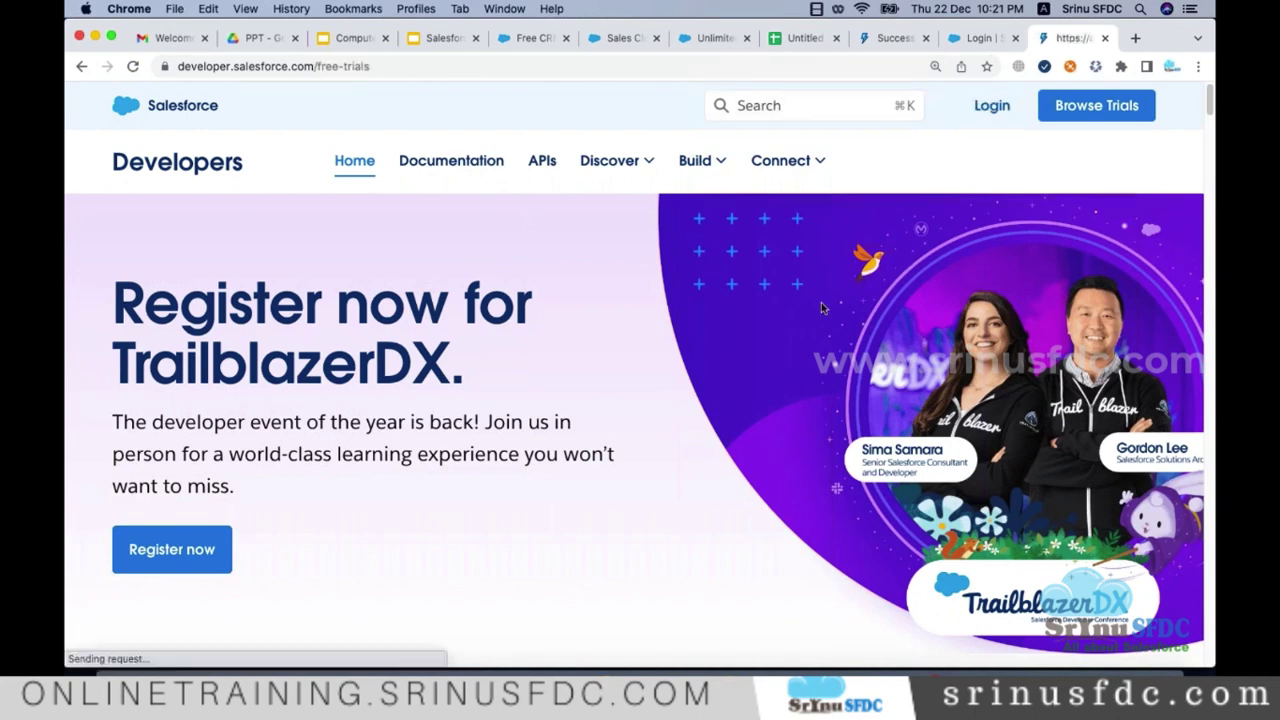
scroll(400, 440, down, 10)
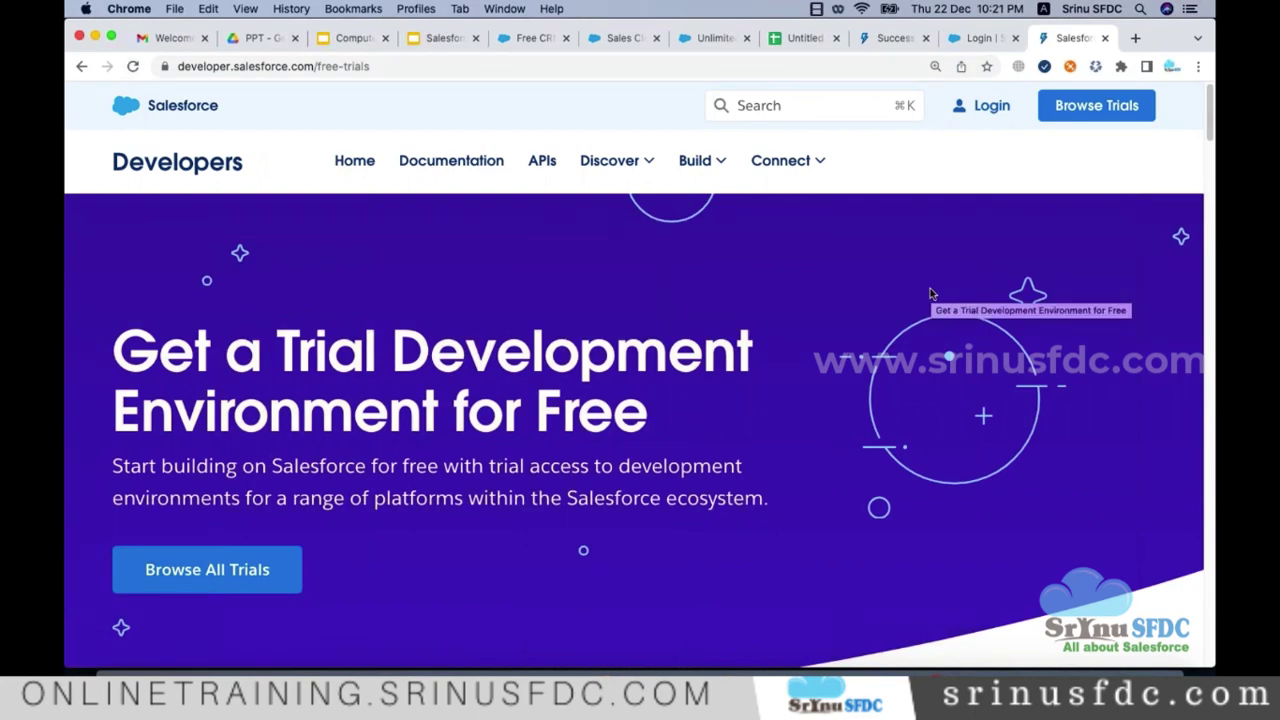
click(972, 108)
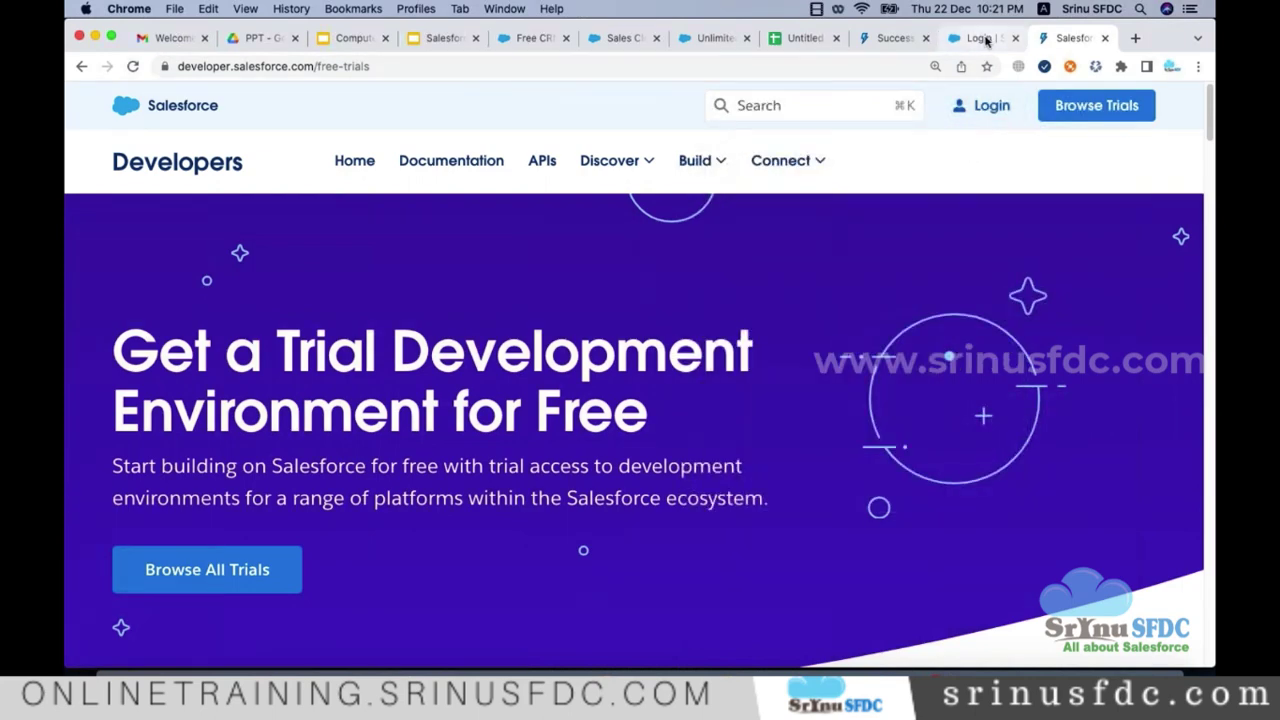
click(980, 38)
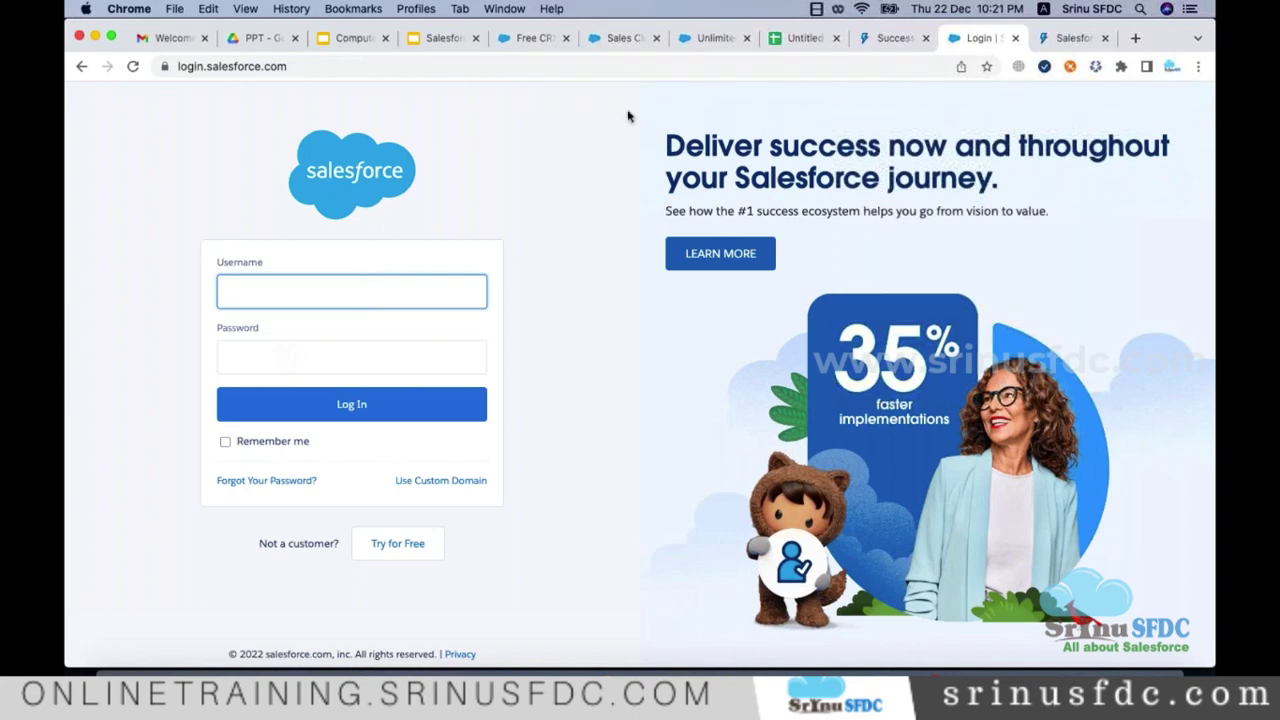
click(305, 64)
key(super+c)
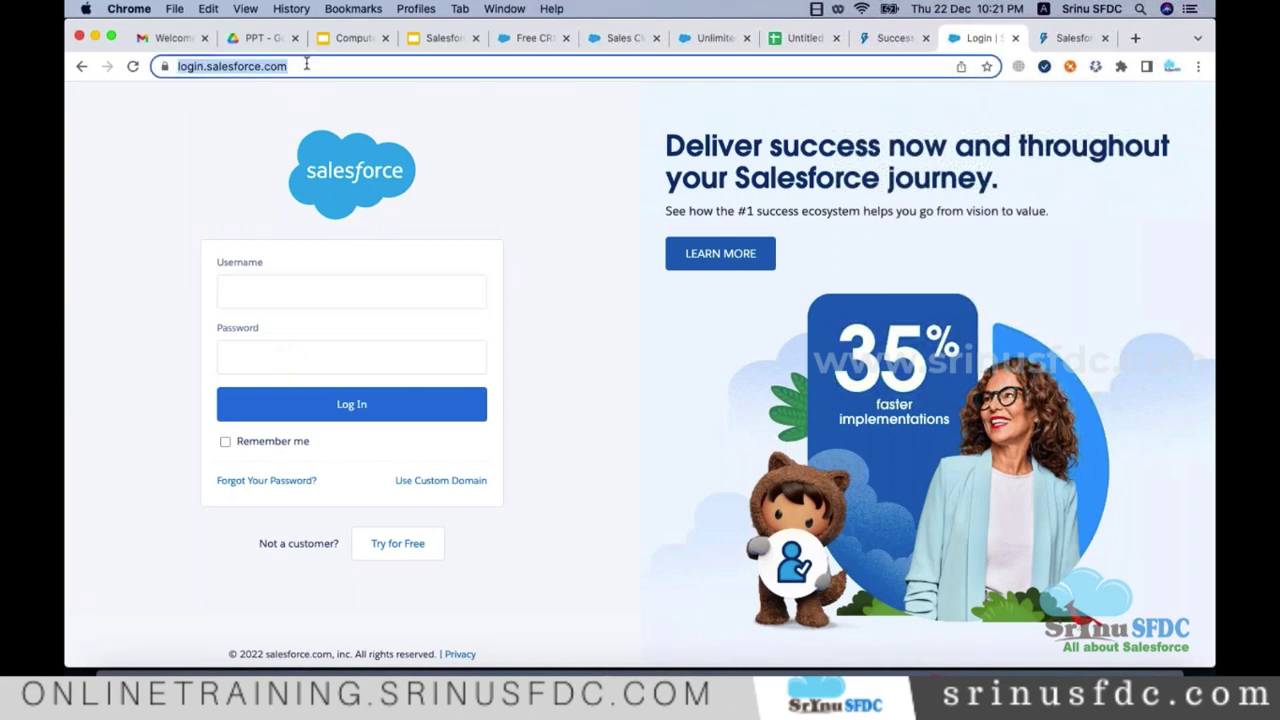
key(super+Tab)
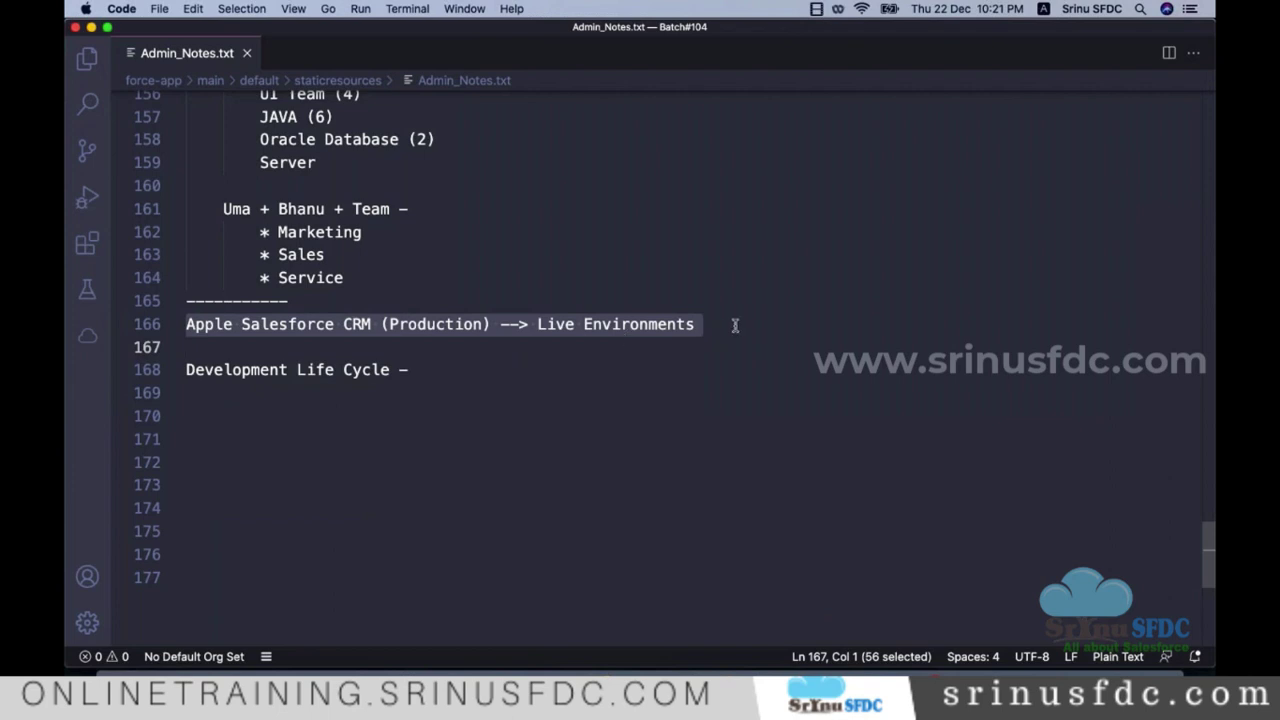
click(735, 325)
key(Return)
key(Return)
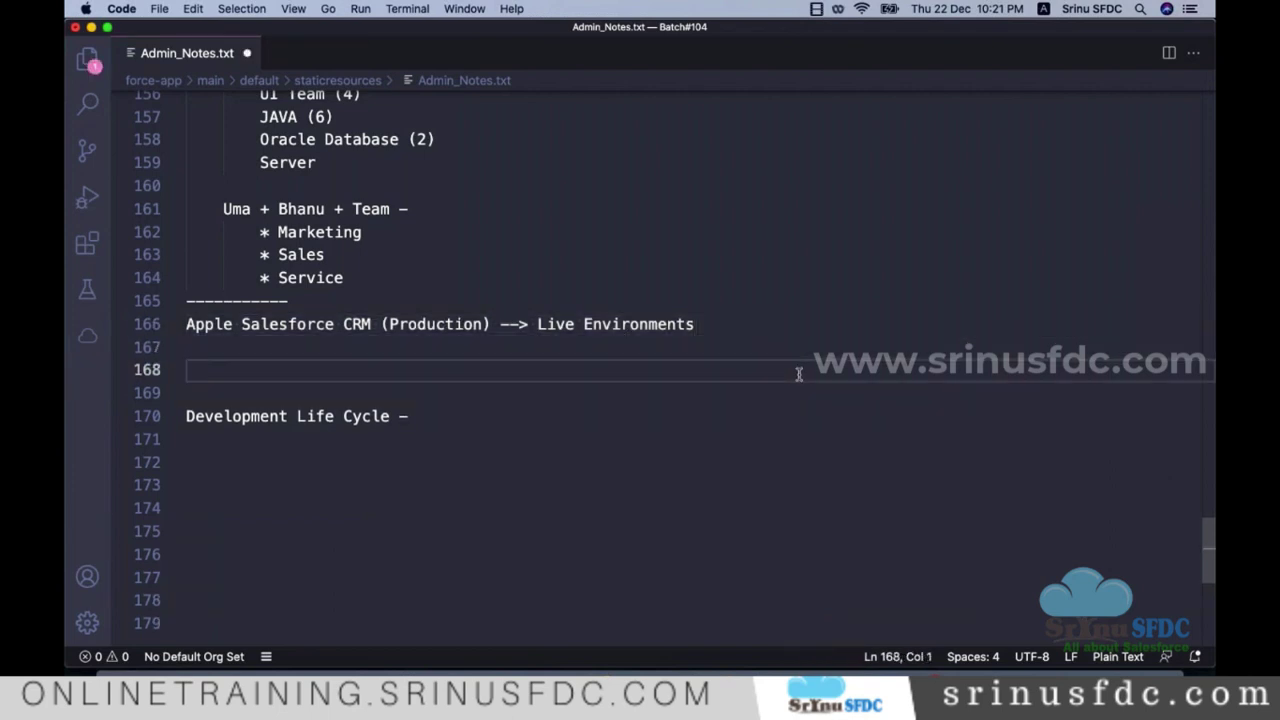
text(Production URL -)
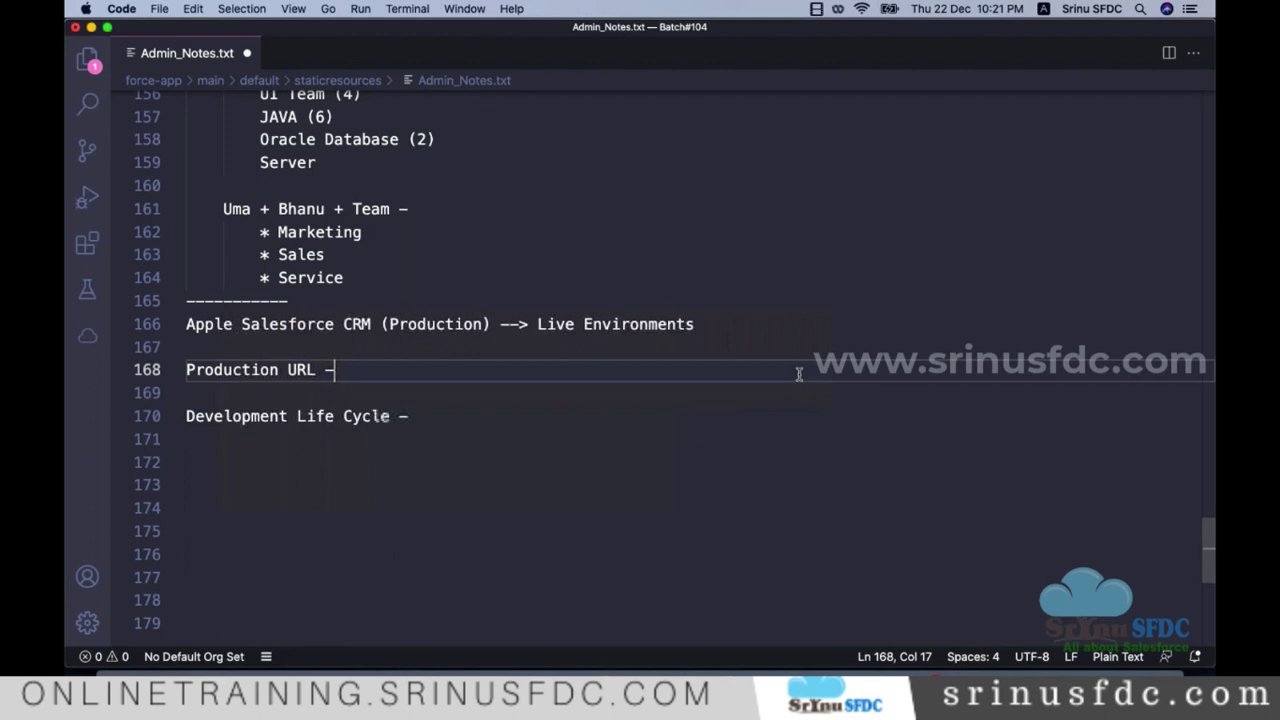
key(Return)
key(Tab)
key(super+v)
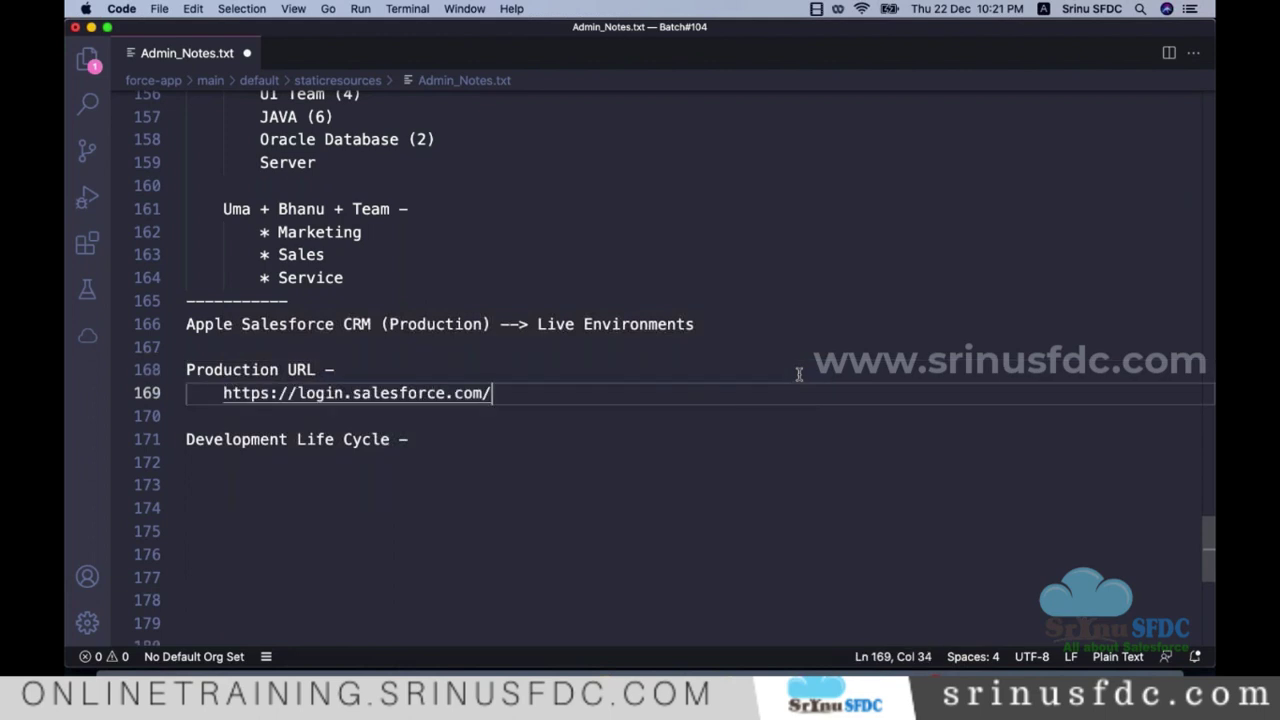
key(super+s)
key(super+Tab)
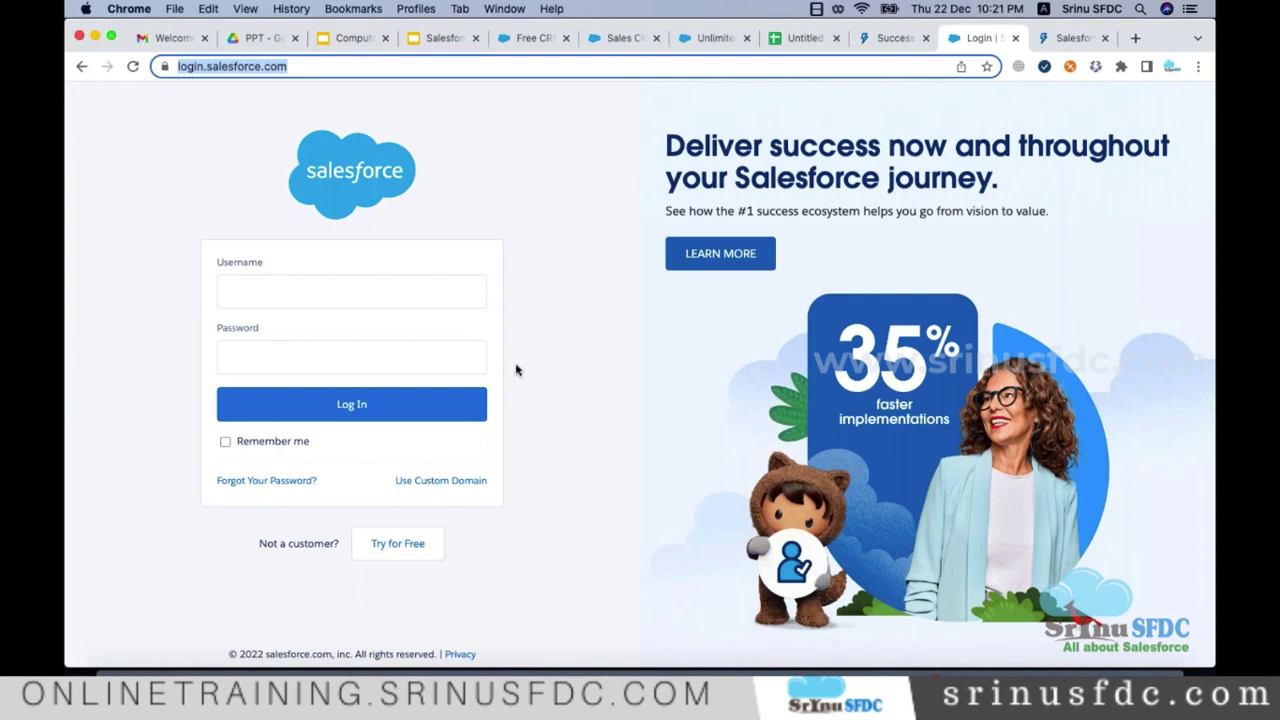
Step: Log in to the developer org by entering its username and password
click(448, 296)
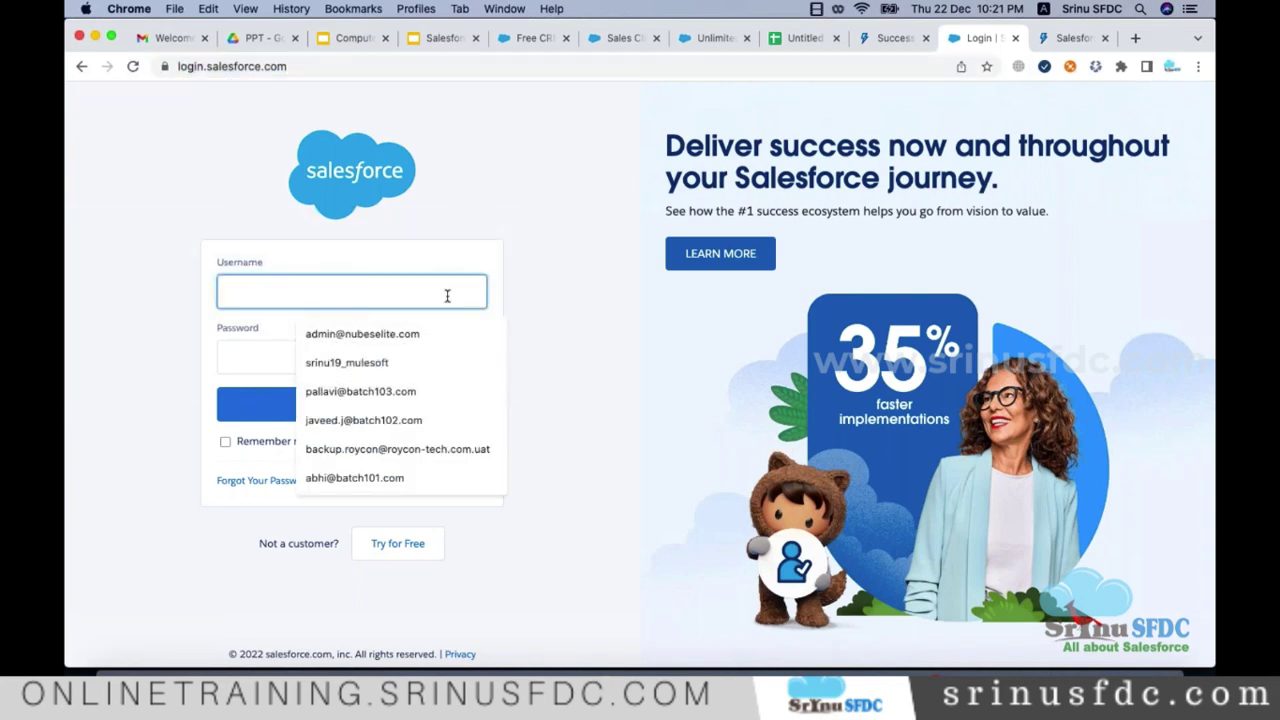
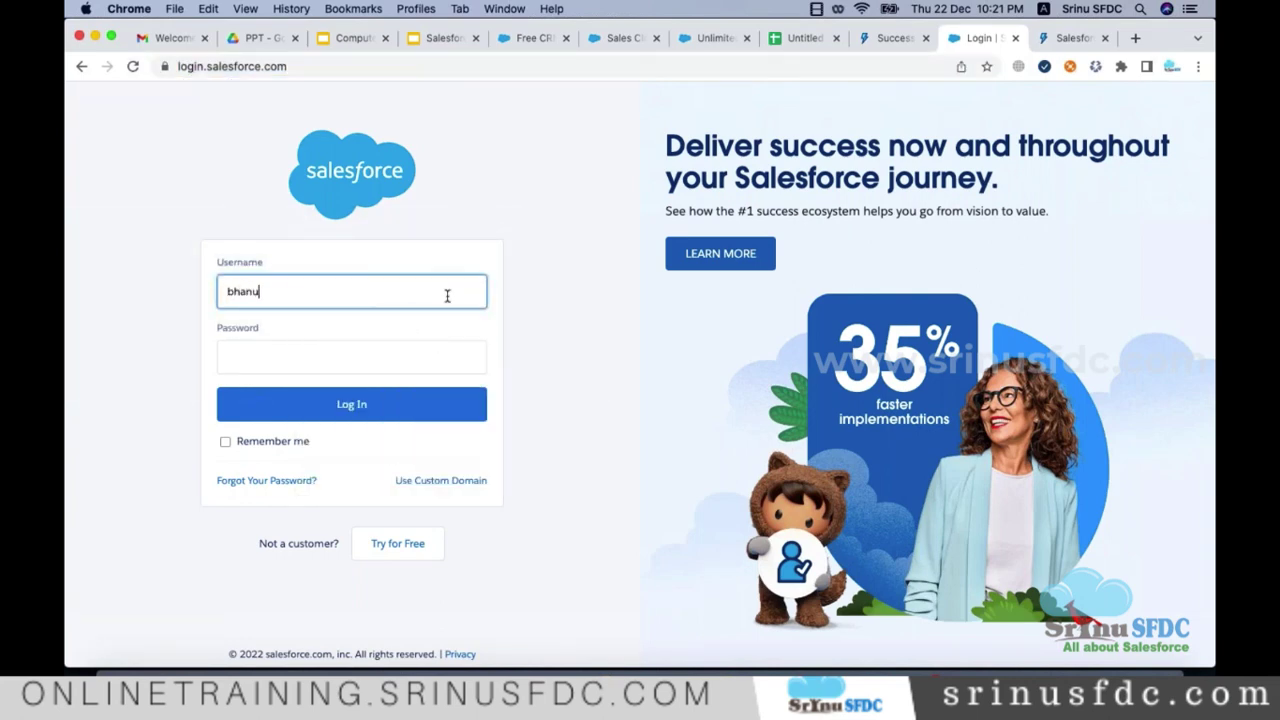
key(Tab)
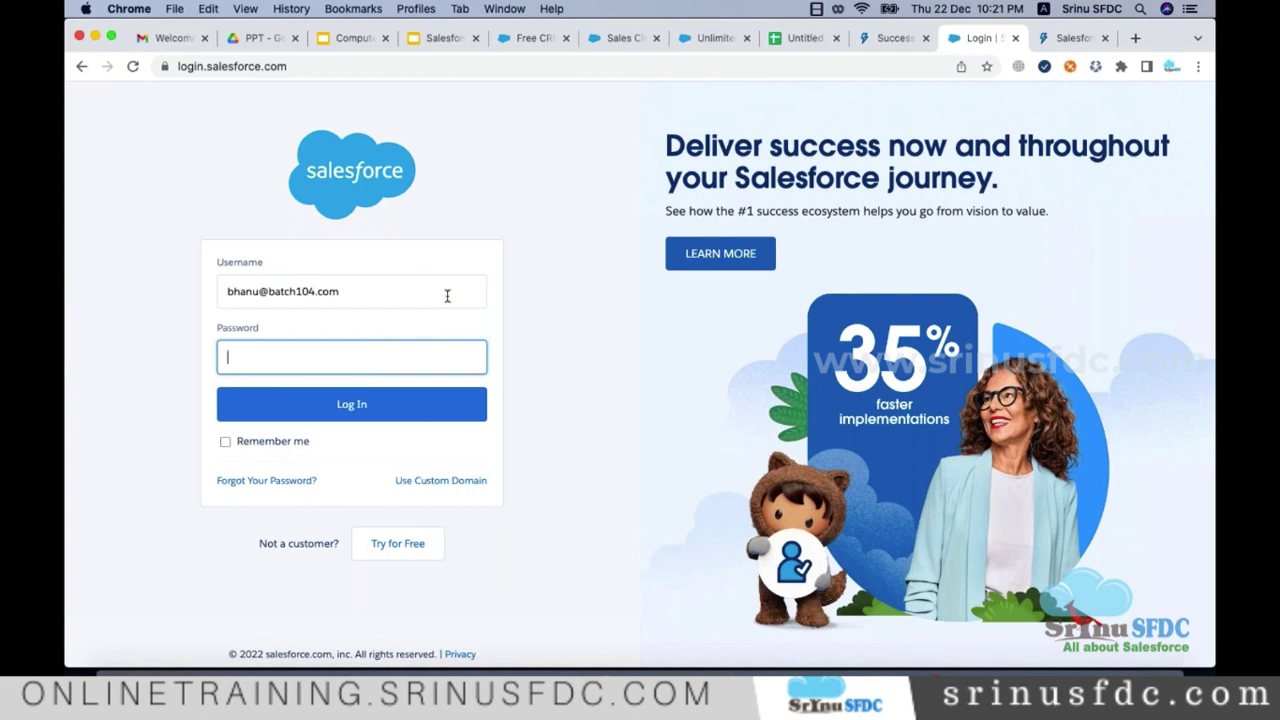
text(•••)
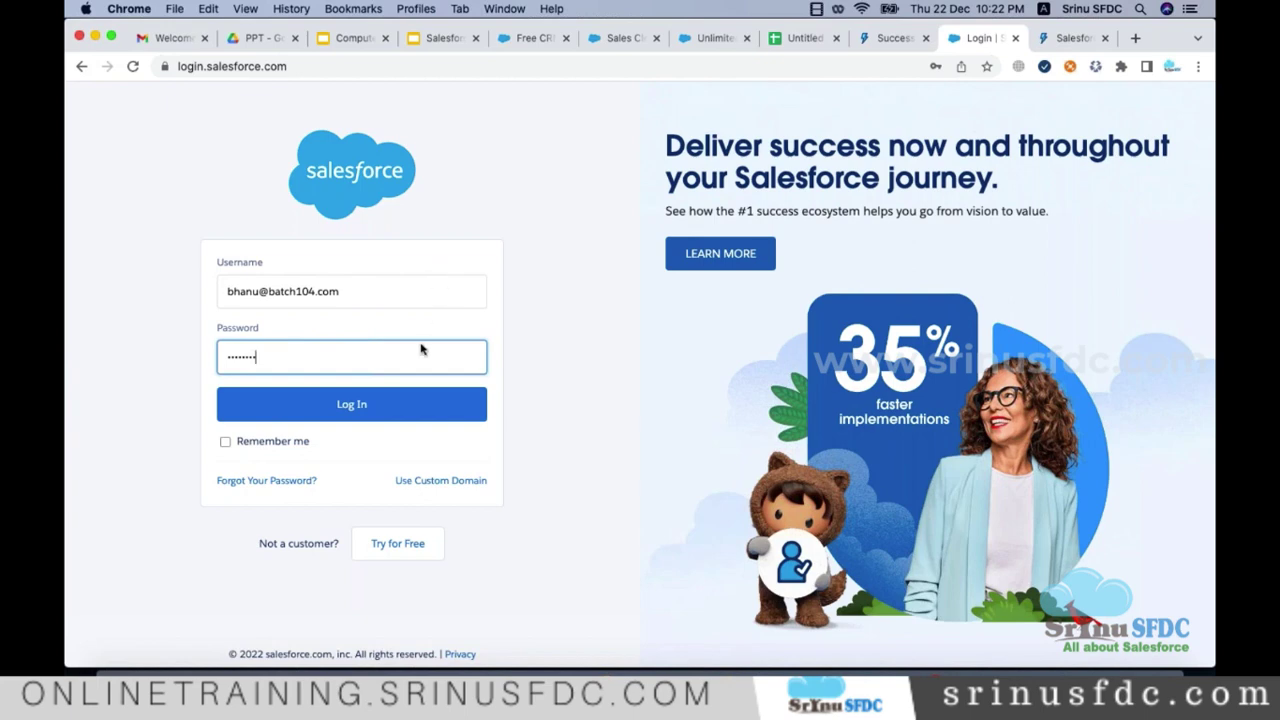
click(412, 408)
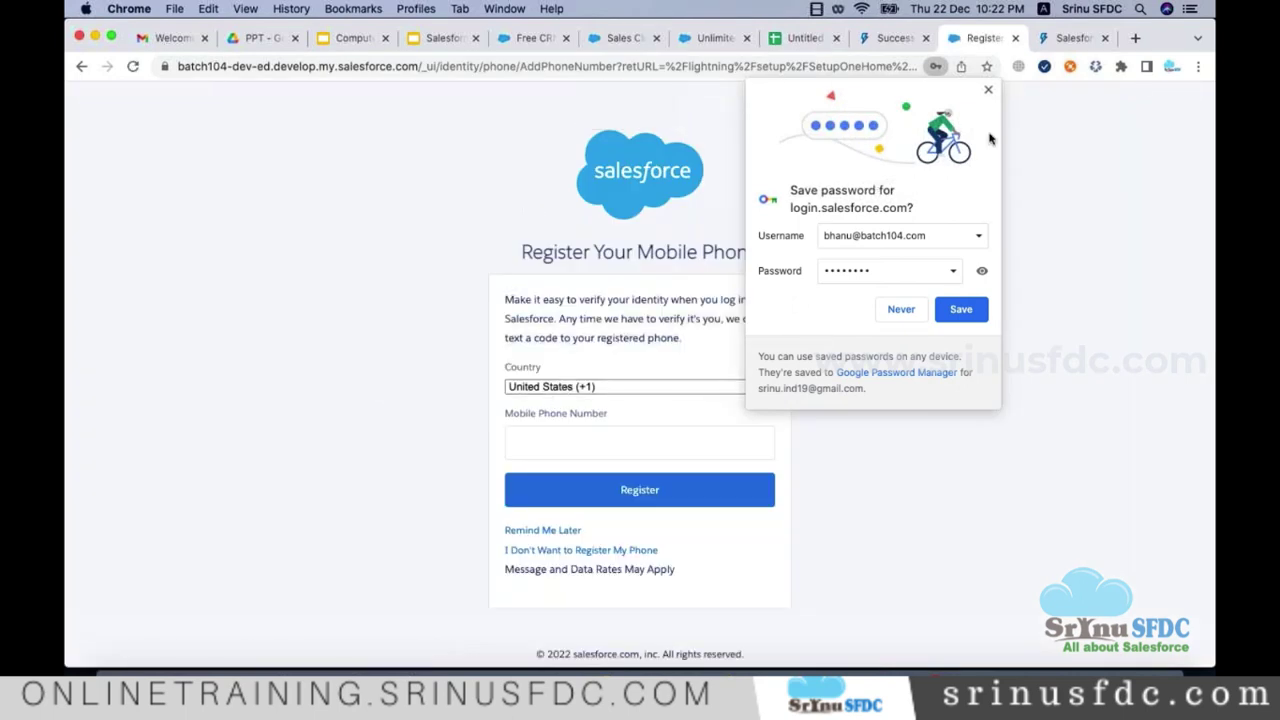
Step: Dismiss the save-password offer, leave the phone country as United States, and choose Remind Me Later
click(988, 90)
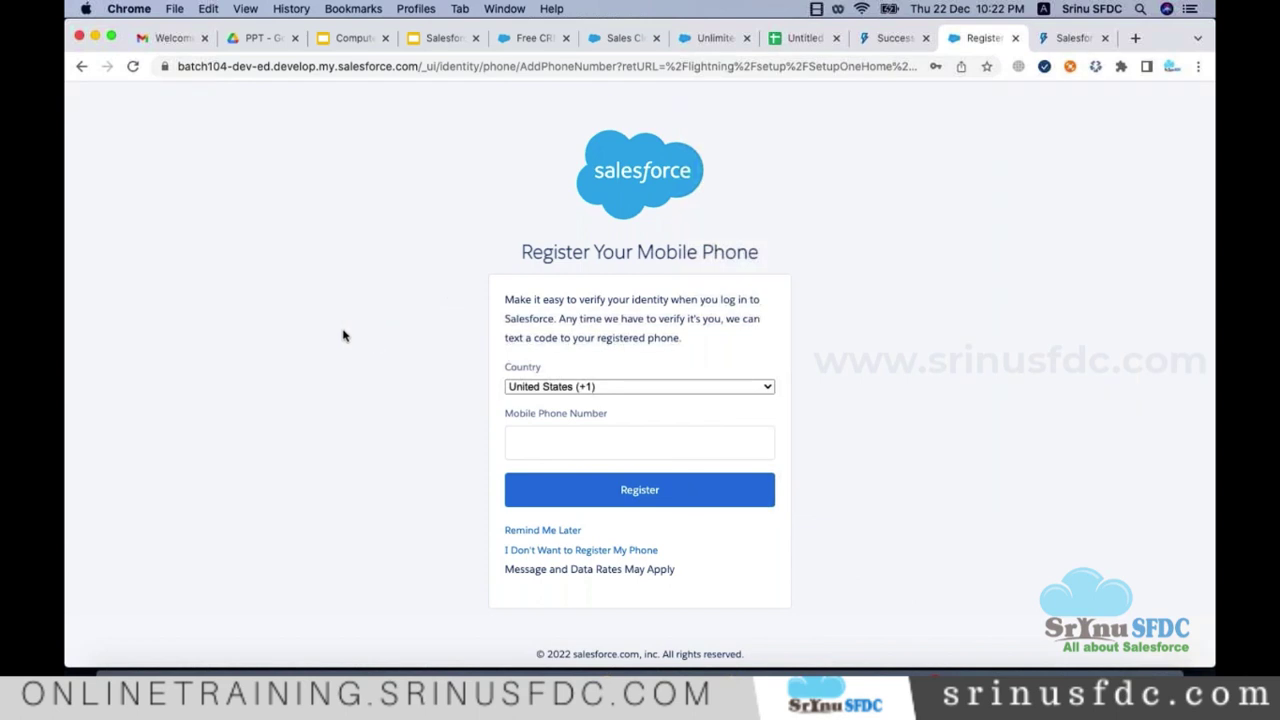
click(255, 66)
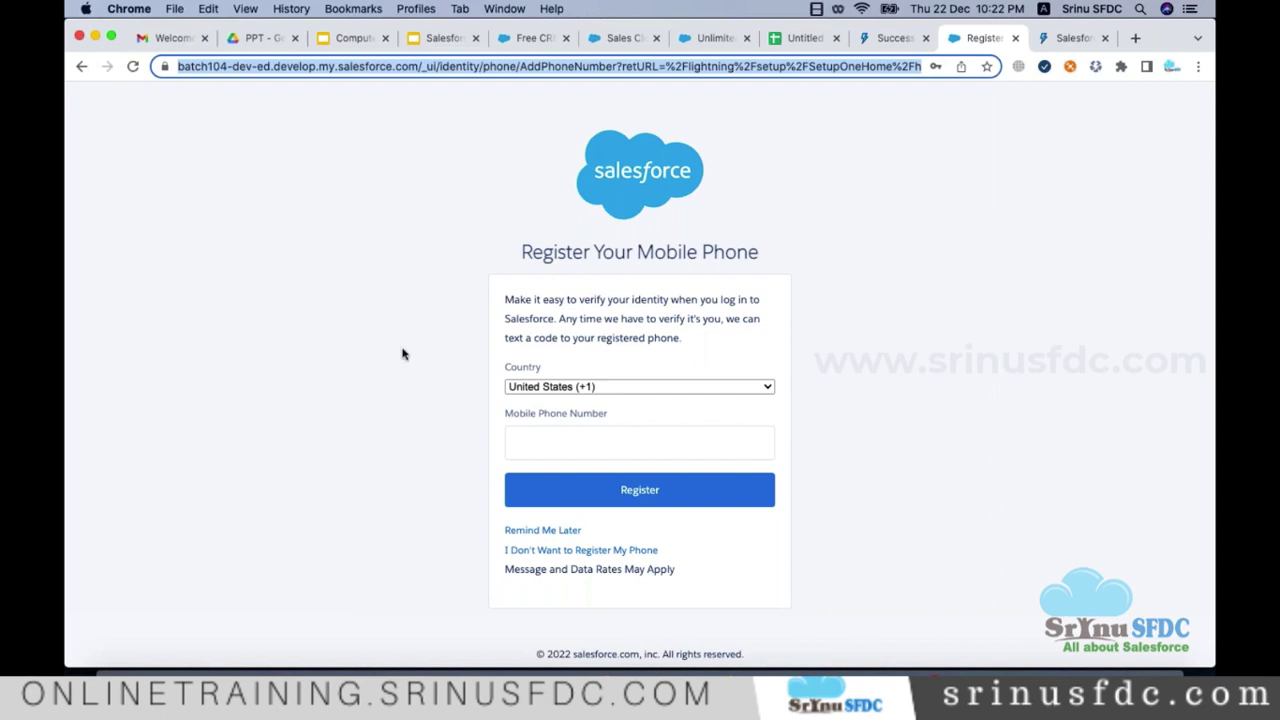
click(579, 441)
click(848, 439)
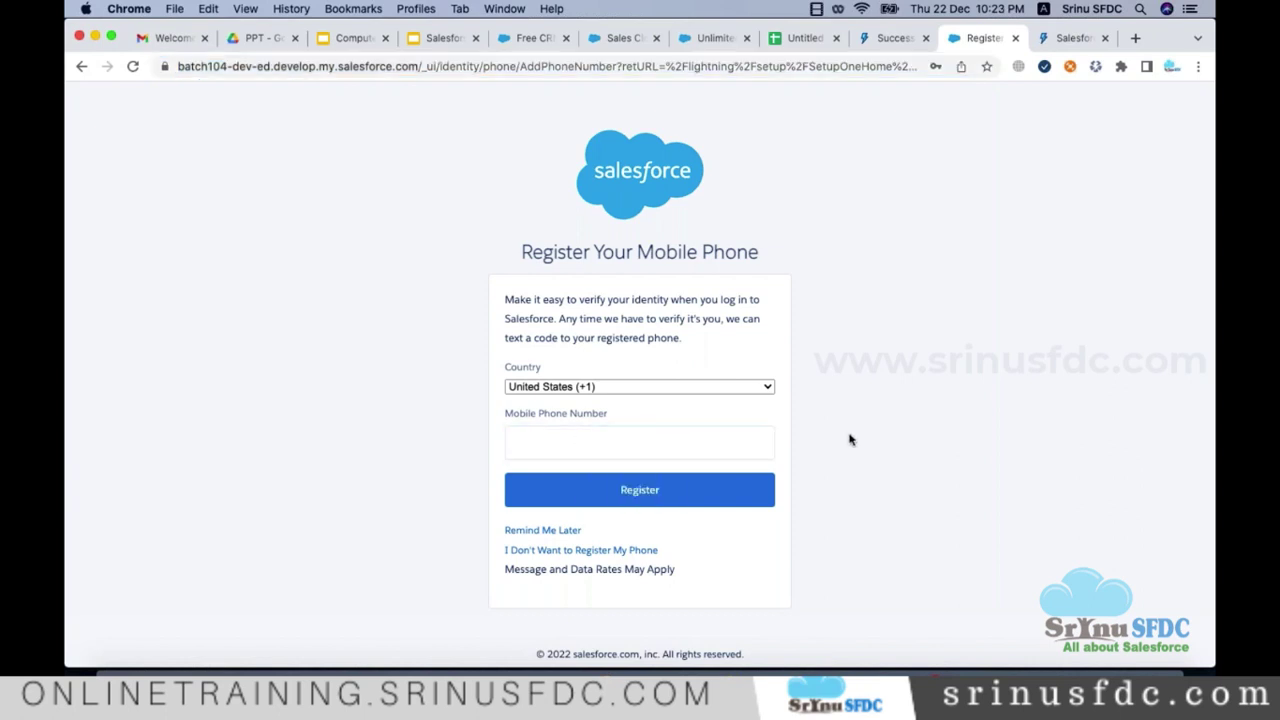
click(568, 391)
click(914, 403)
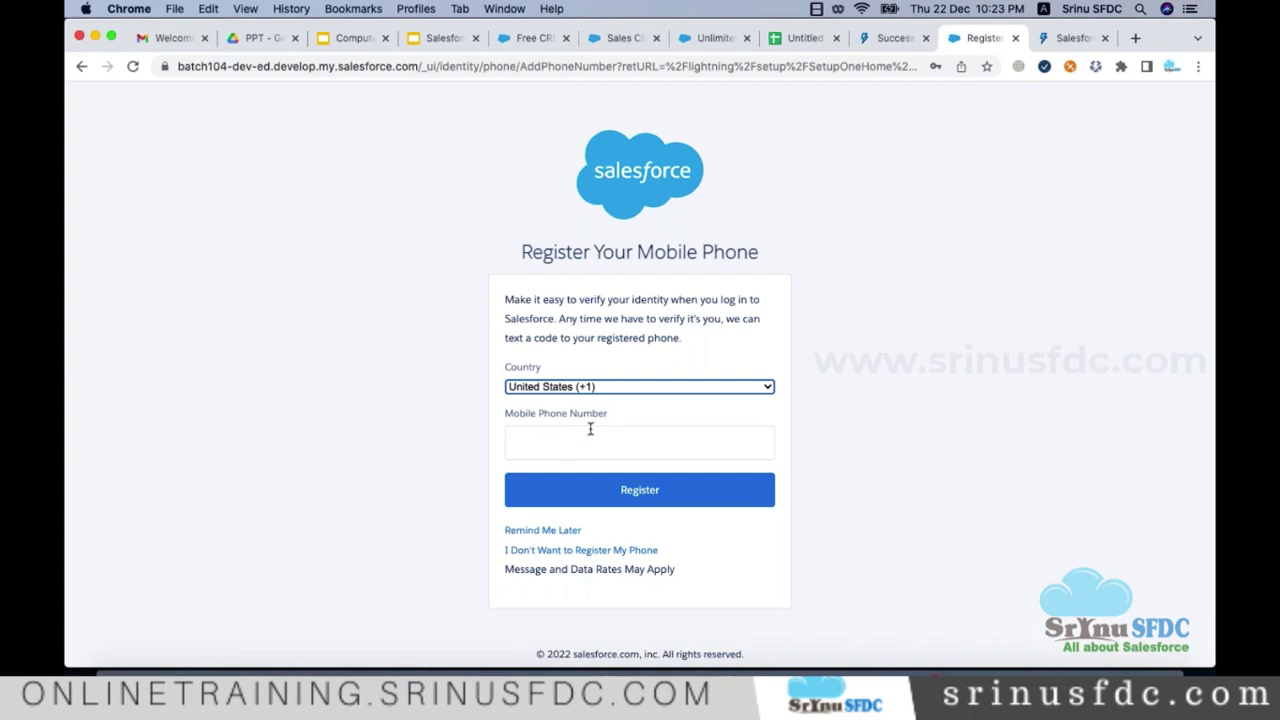
click(580, 391)
click(654, 446)
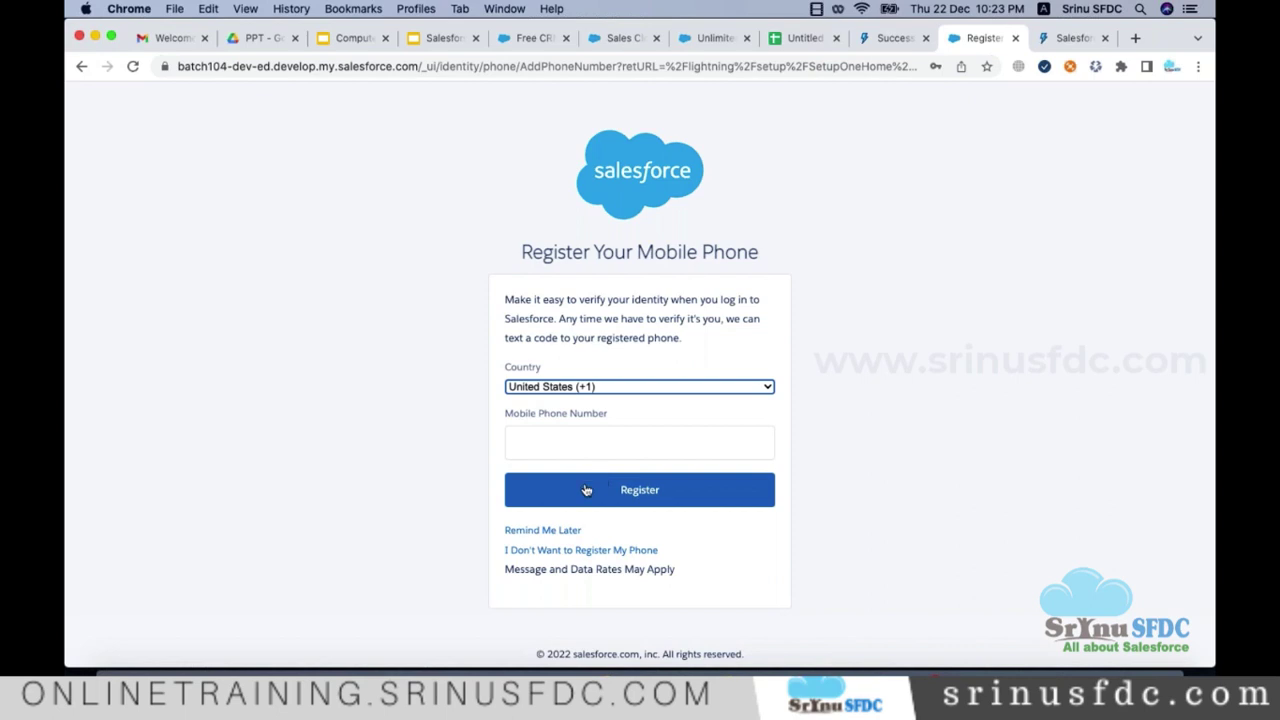
click(541, 551)
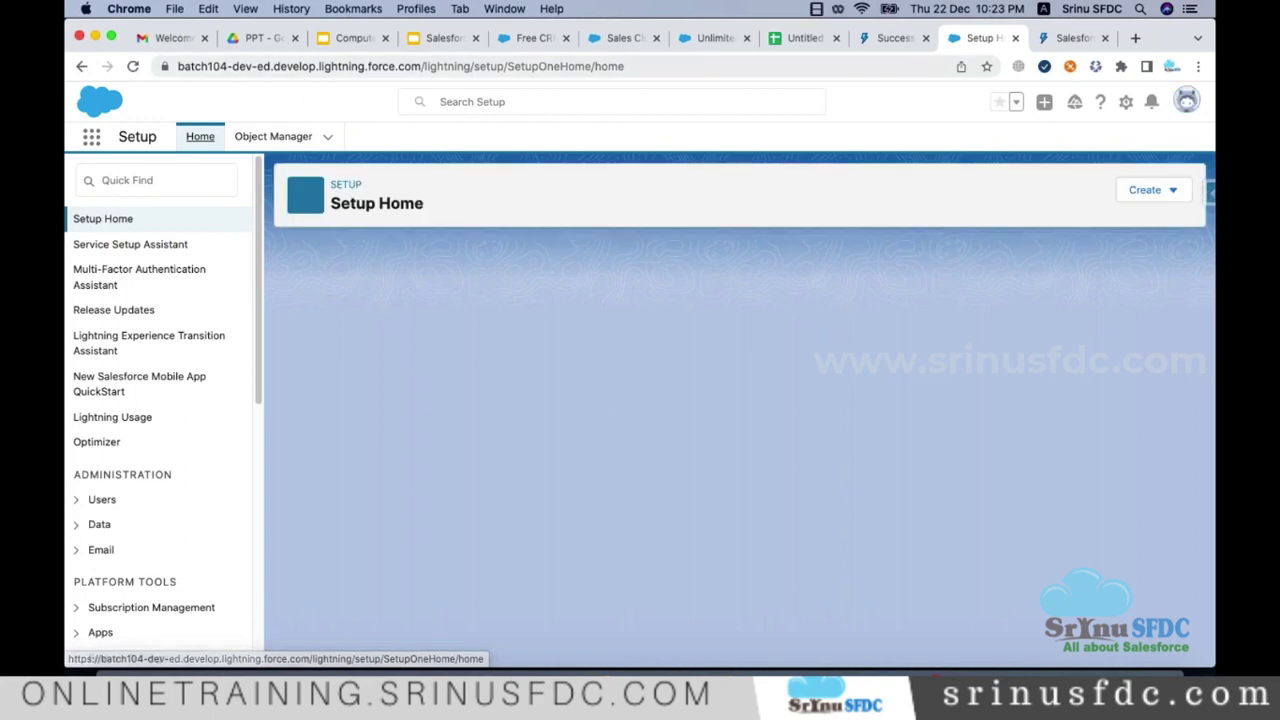
Step: Open a new incognito window and log in at login.salesforce.com with the other user's username
click(174, 8)
click(331, 144)
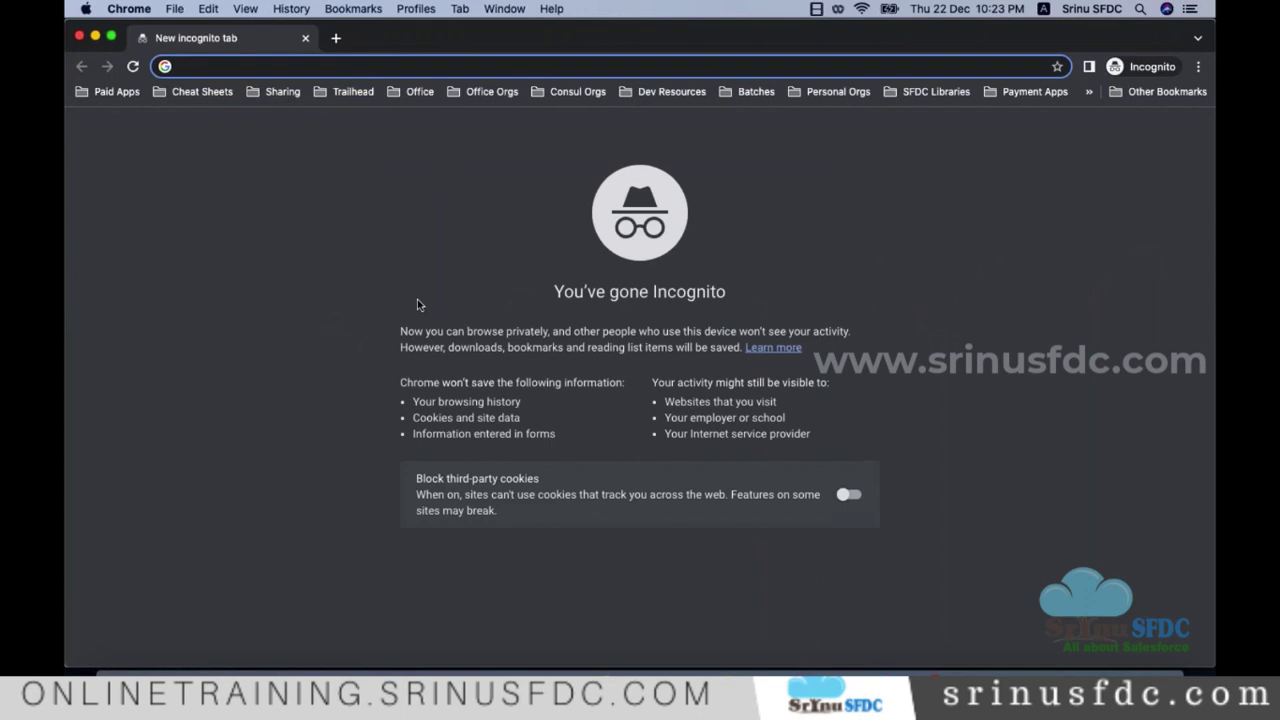
text(log)
key(Return)
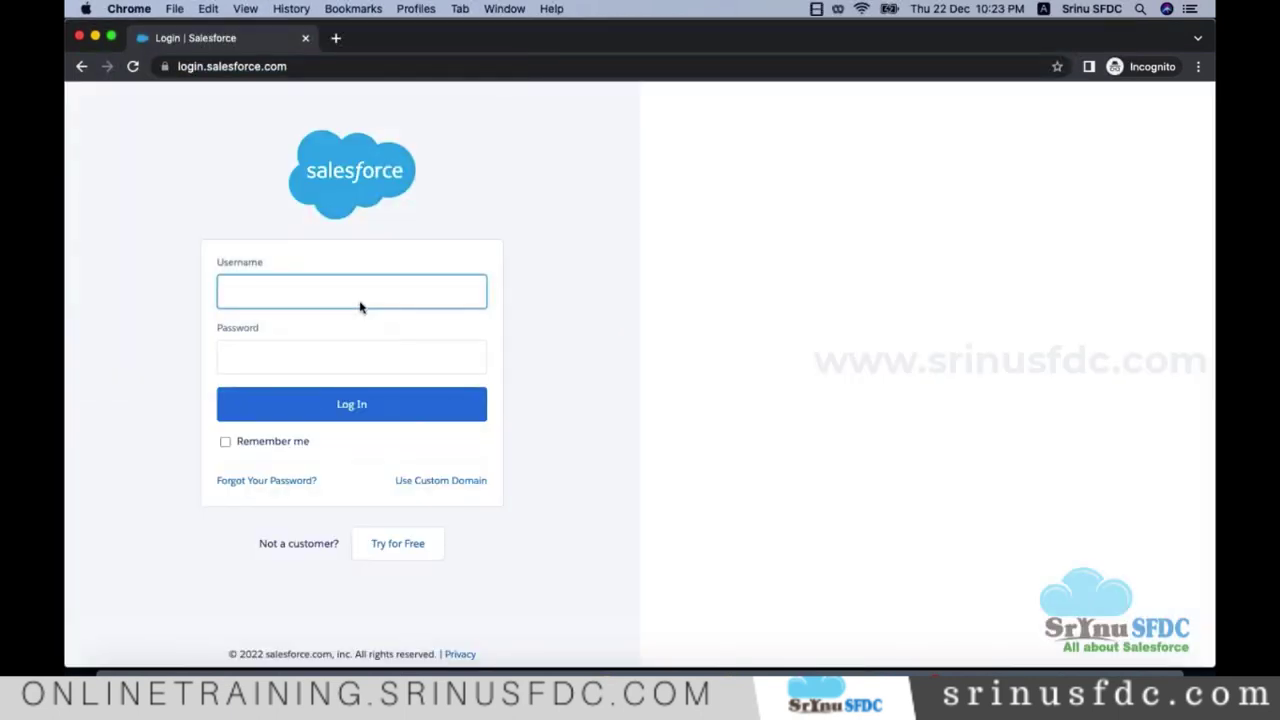
text(a)
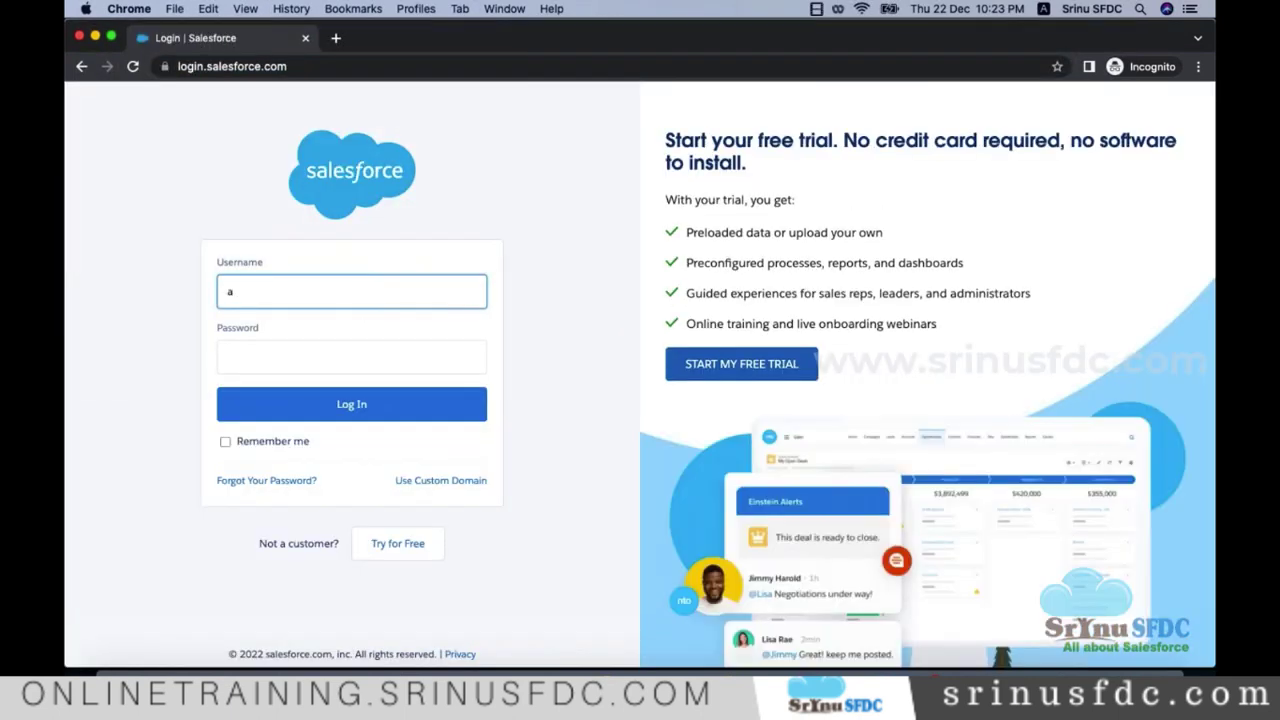
key(Tab)
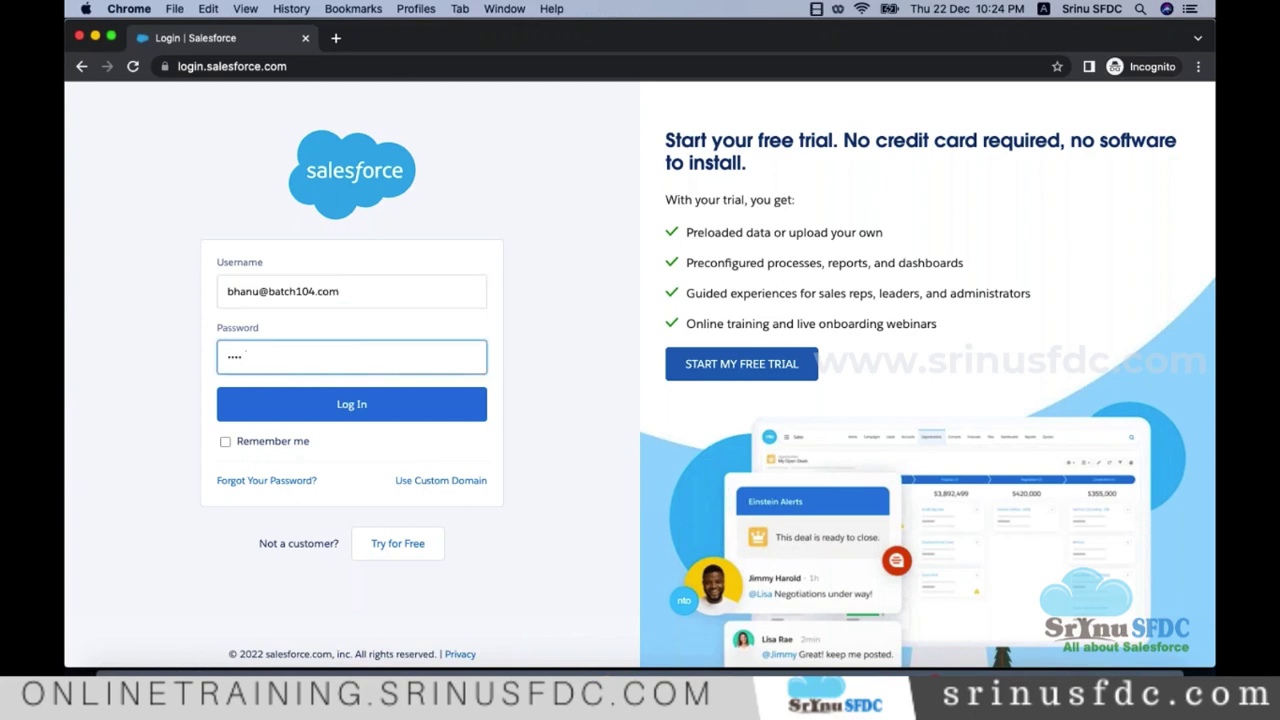
key(BackSpace)
key(BackSpace)
key(BackSpace)
click(385, 408)
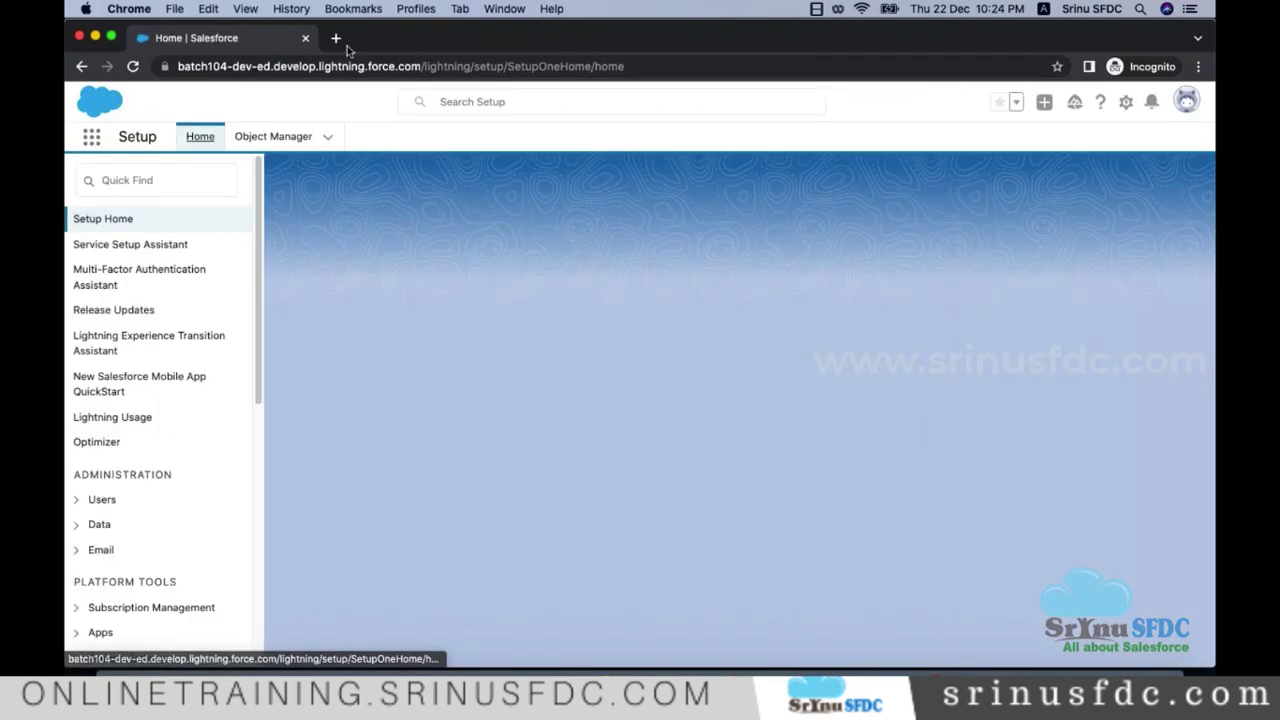
Step: Search 'my ip' in a new tab, then close that tab and the incognito window
click(336, 38)
text(my ip)
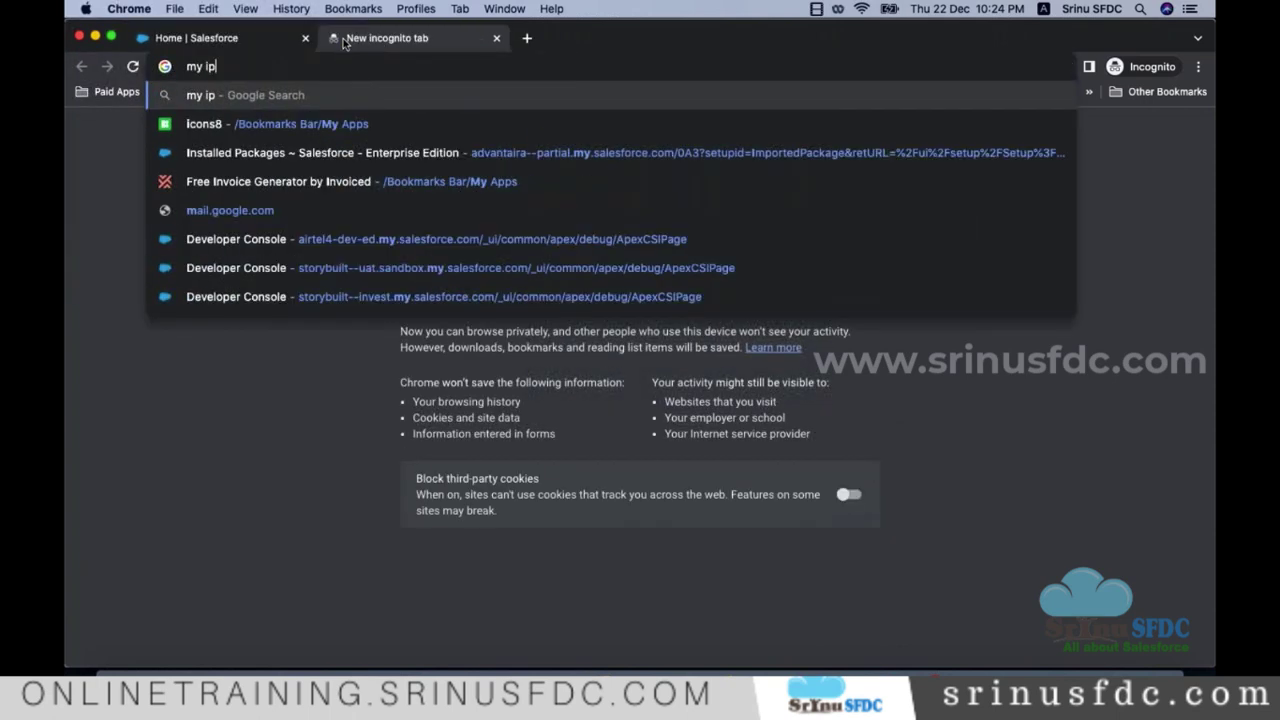
key(Return)
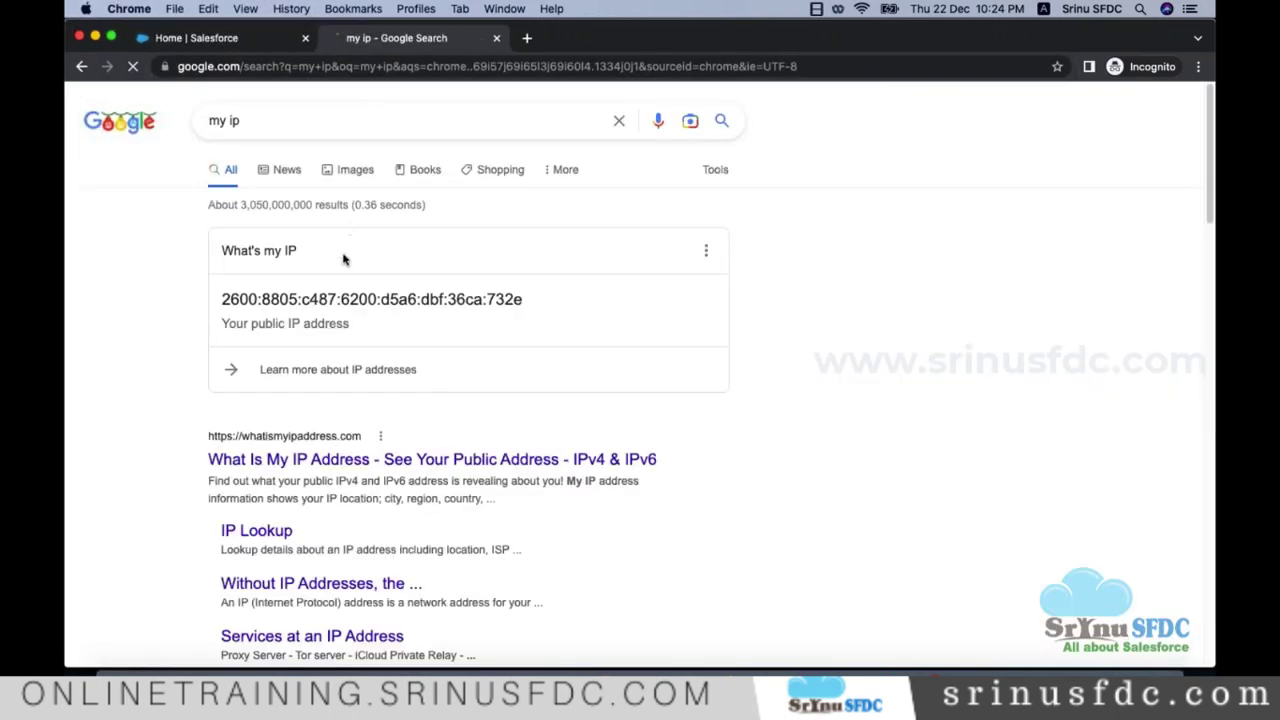
click(496, 38)
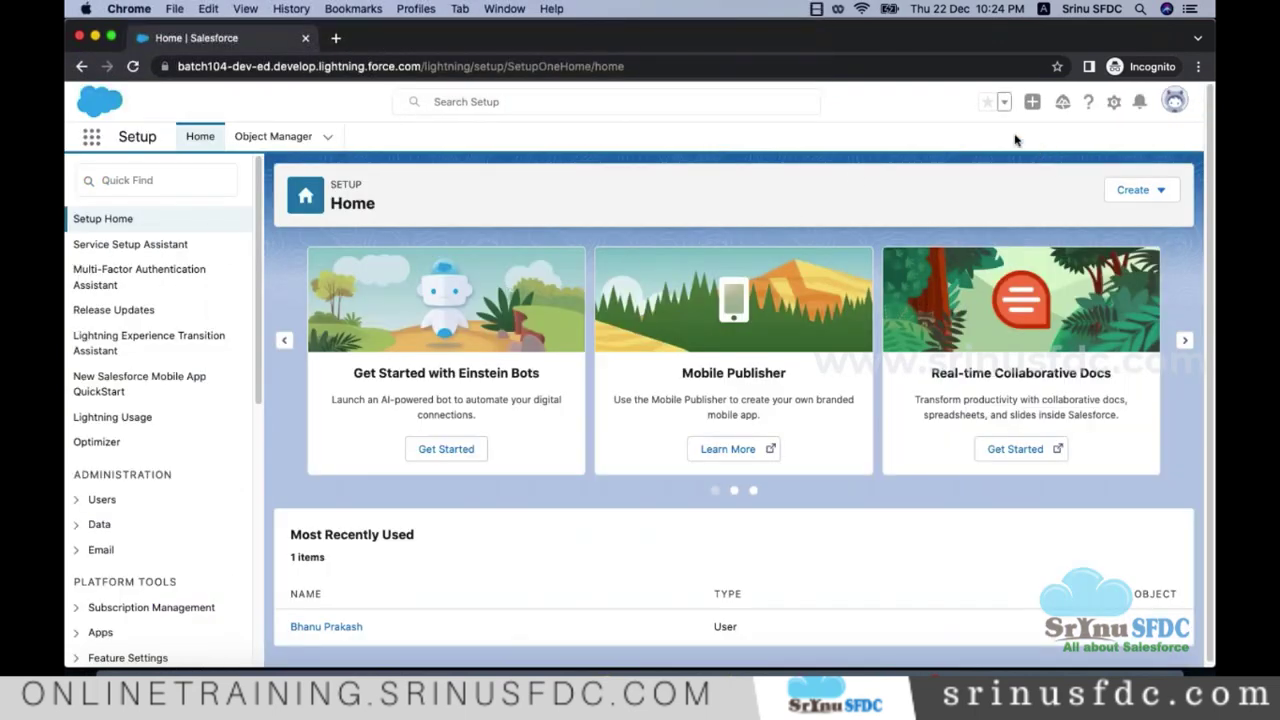
click(78, 39)
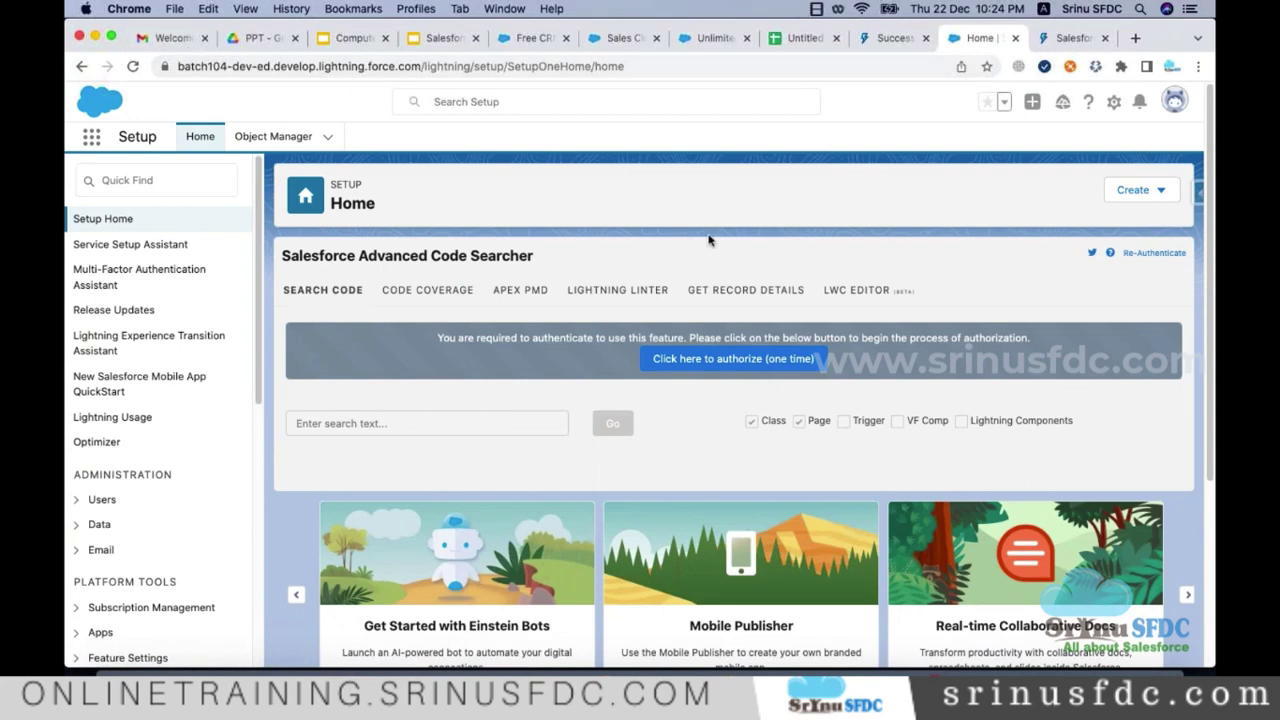
Step: Add blank lines below the production URL on line 169 of Admin_Notes.txt, then return to Chrome
scroll(707, 241, down, 1)
key(super+Tab)
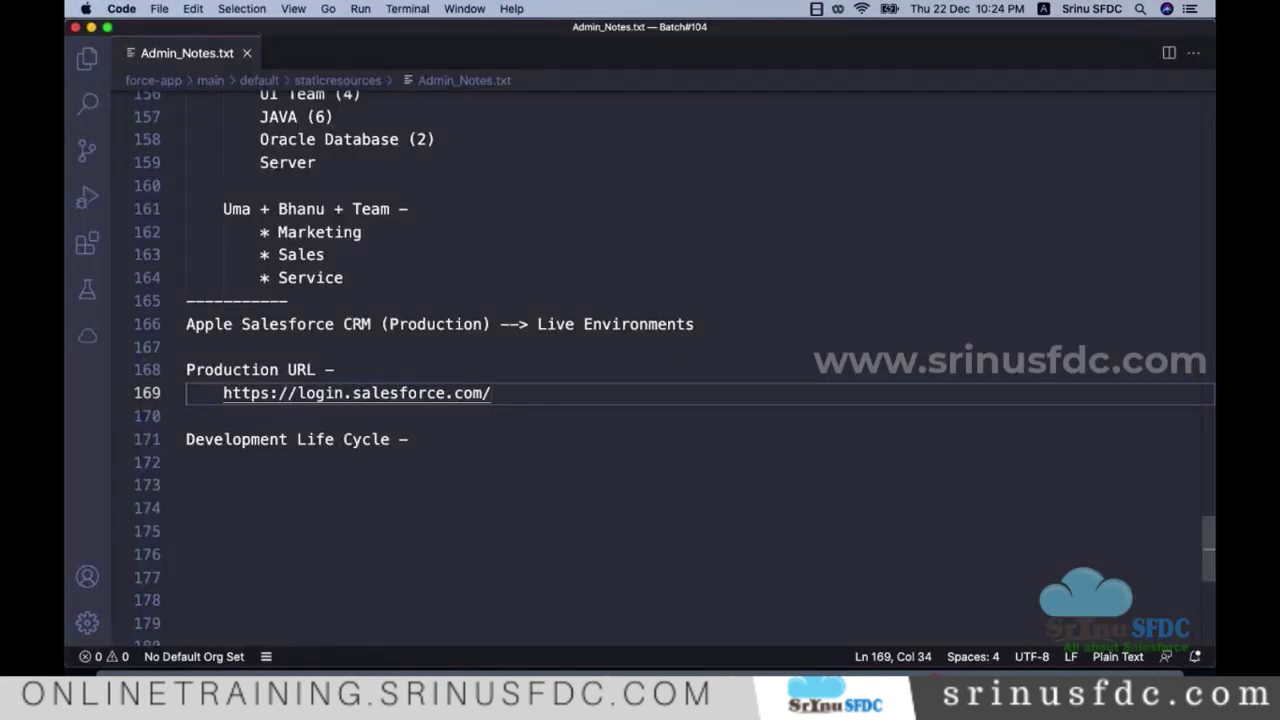
scroll(529, 300, down, 2)
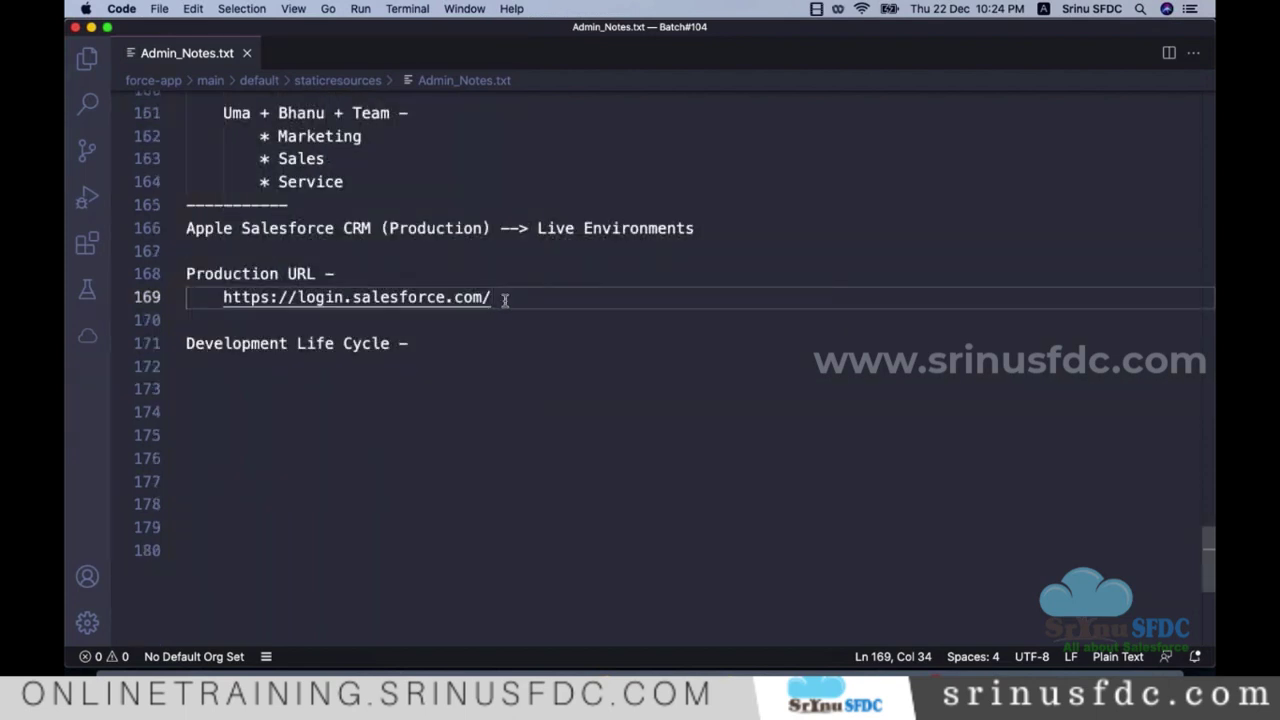
drag(500, 297, 178, 251)
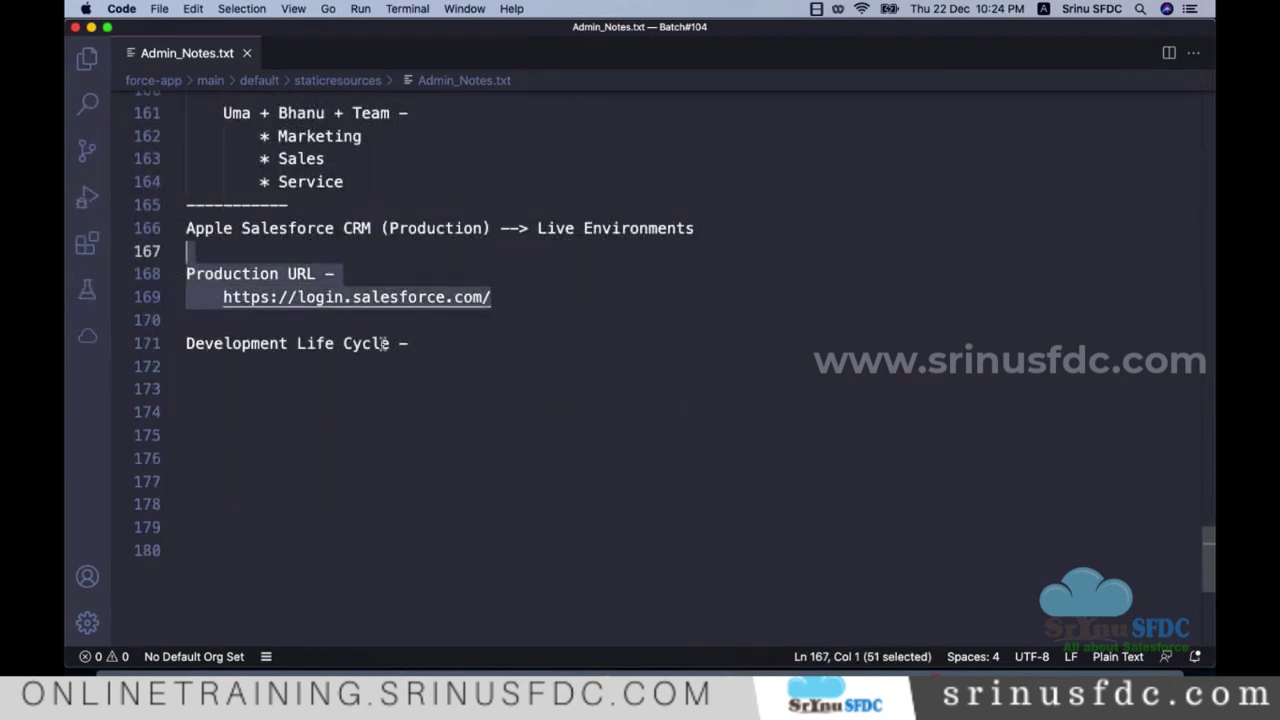
click(547, 298)
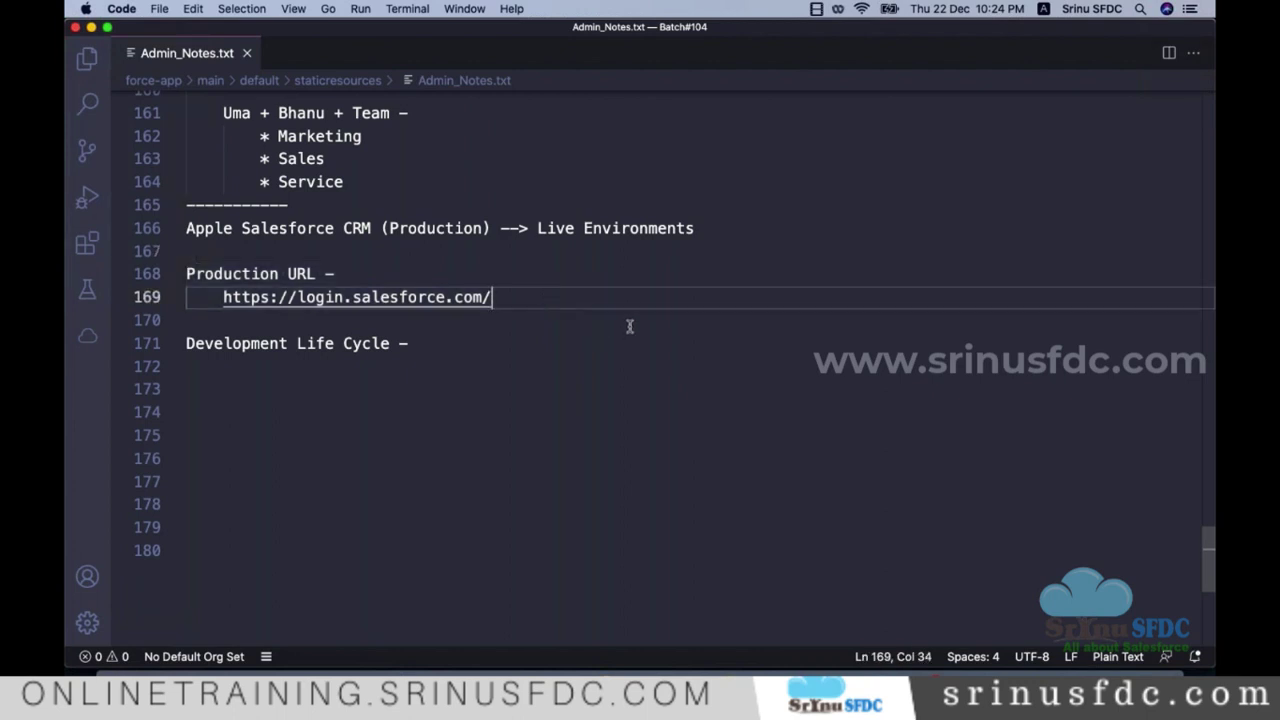
key(Return)
key(Return)
key(Return)
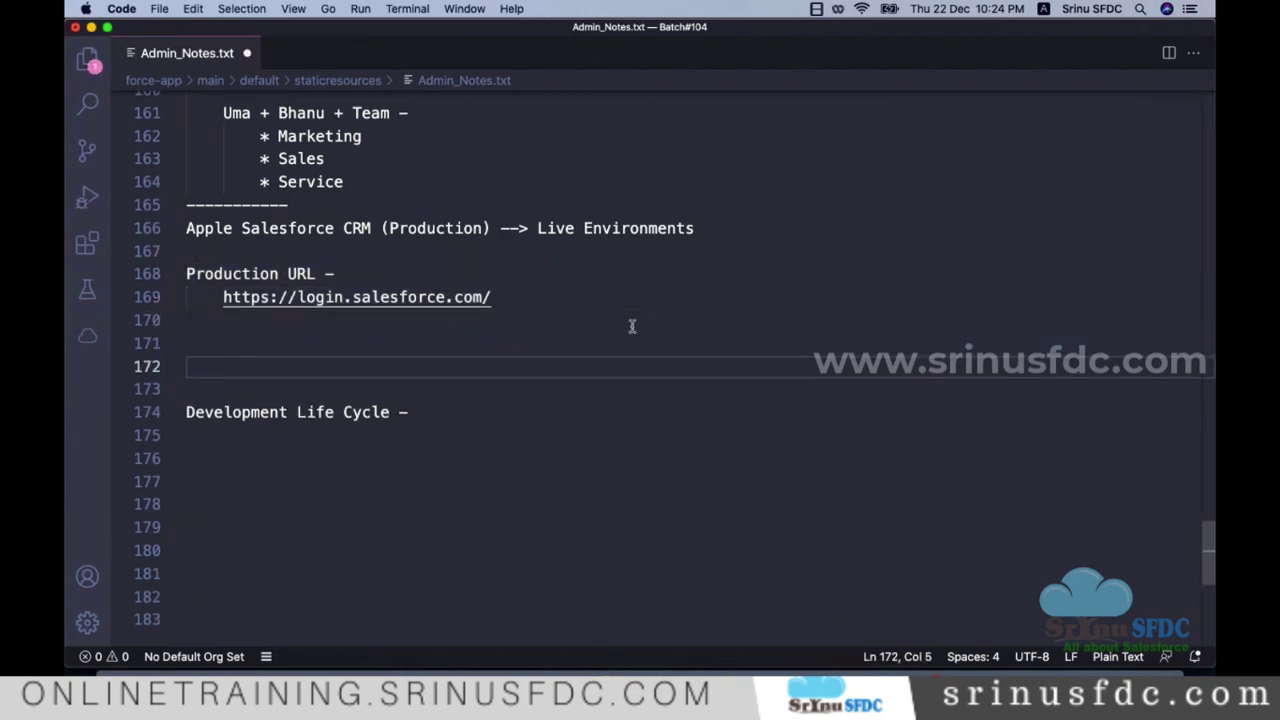
key(super+Tab)
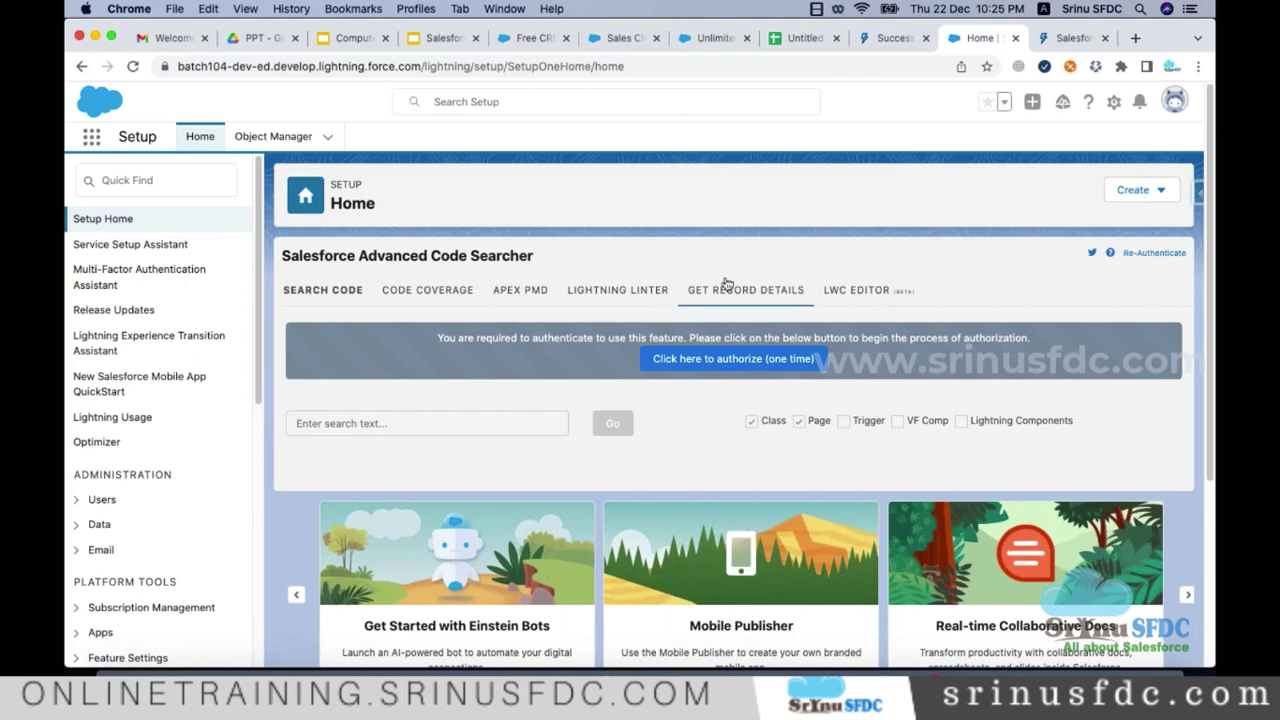
Step: Choose 'Switch to Salesforce Classic' from the profile avatar menu
scroll(728, 284, down, 1)
scroll(437, 350, down, 5)
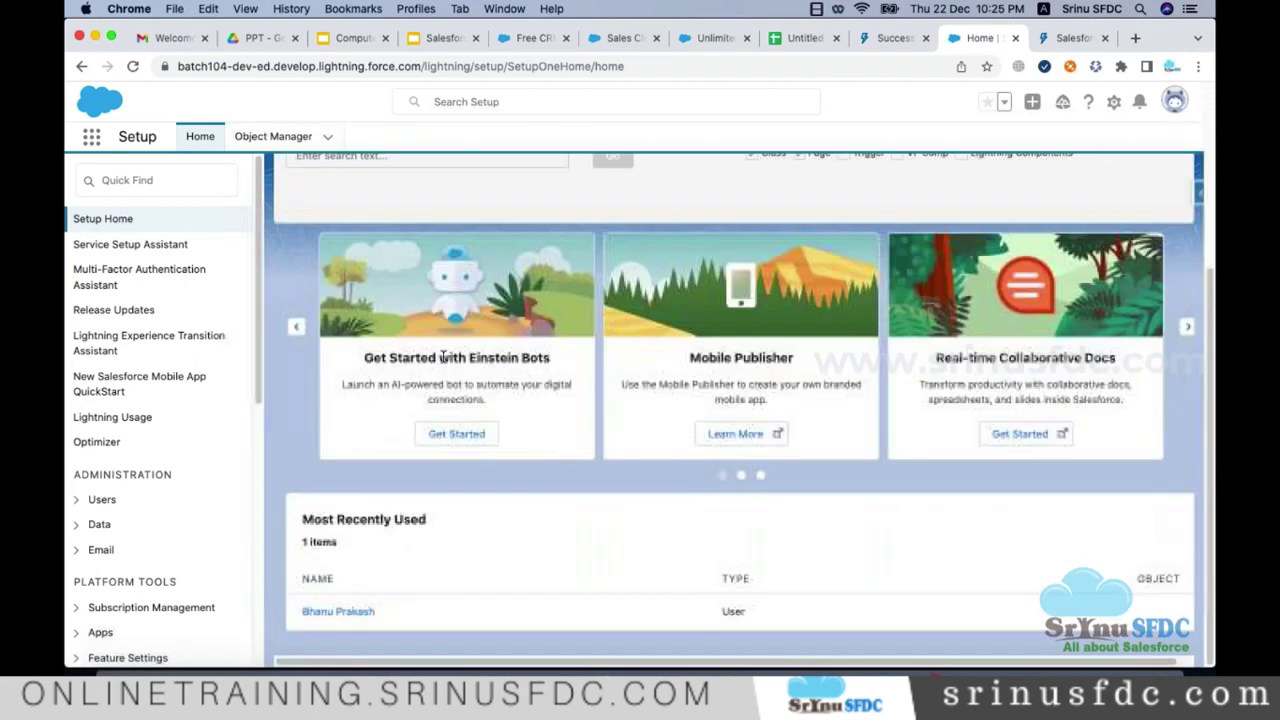
scroll(372, 345, up, 5)
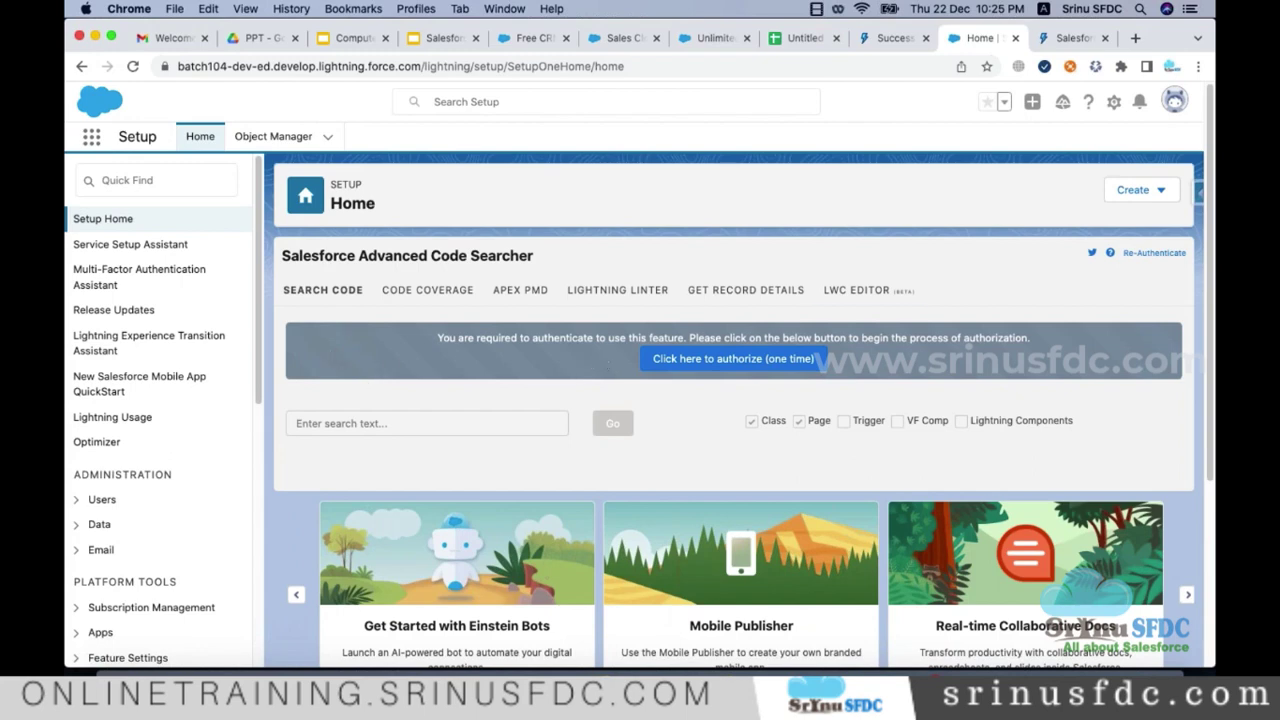
click(1177, 106)
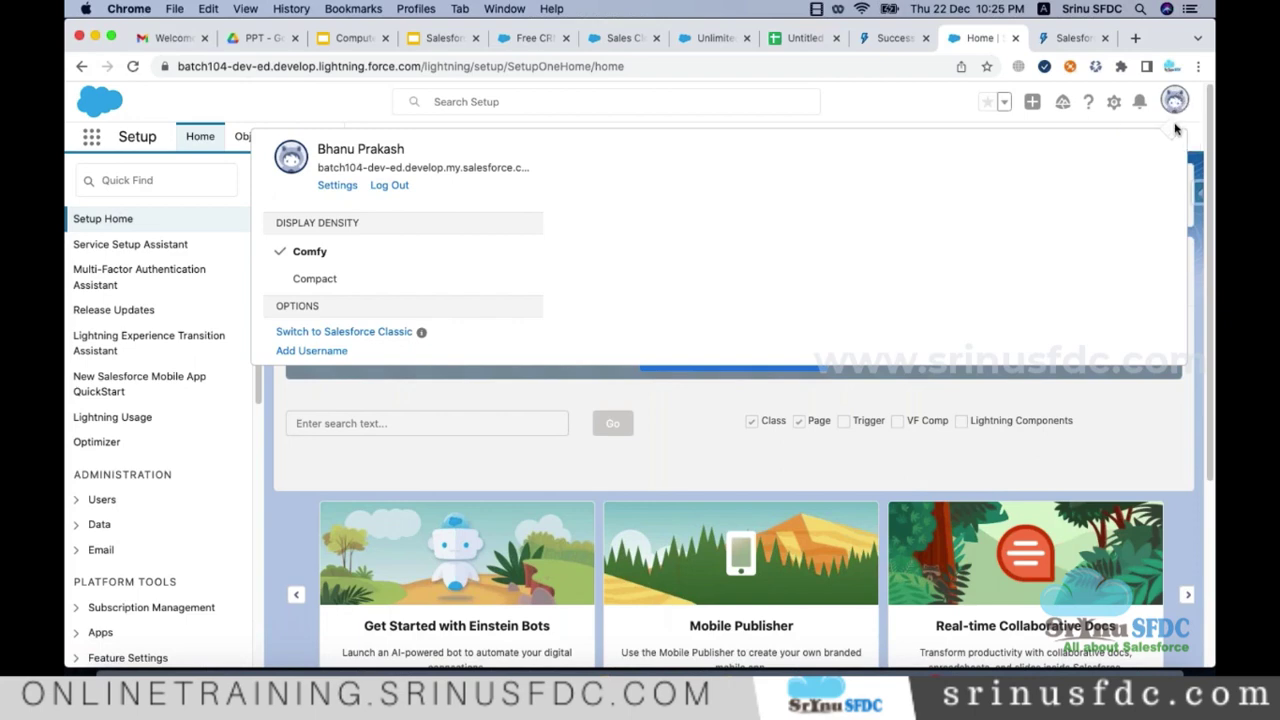
click(1174, 104)
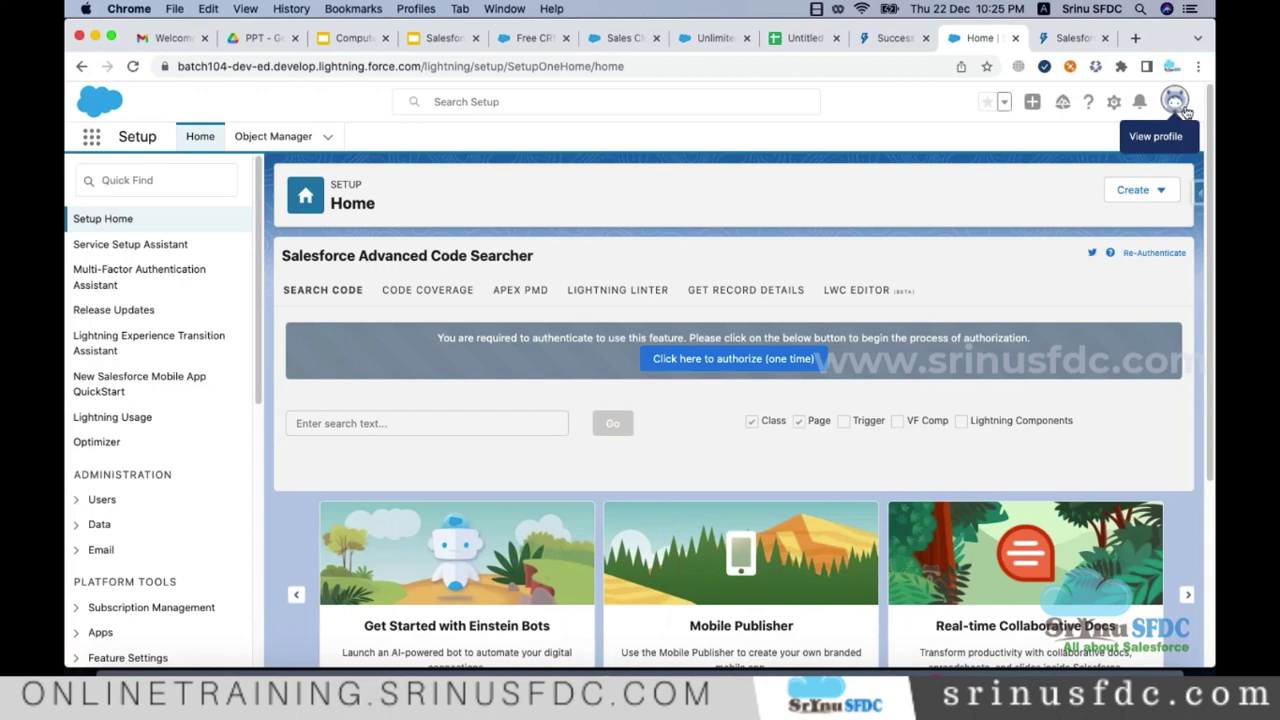
click(1180, 108)
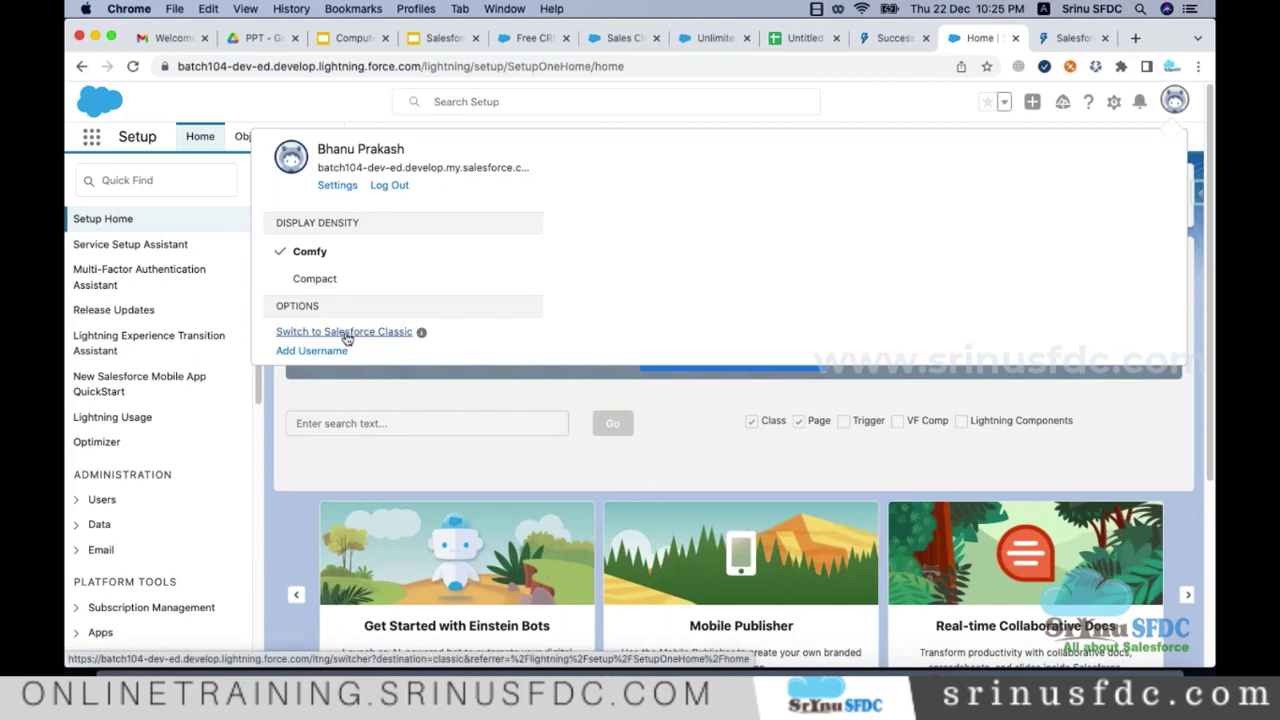
click(347, 335)
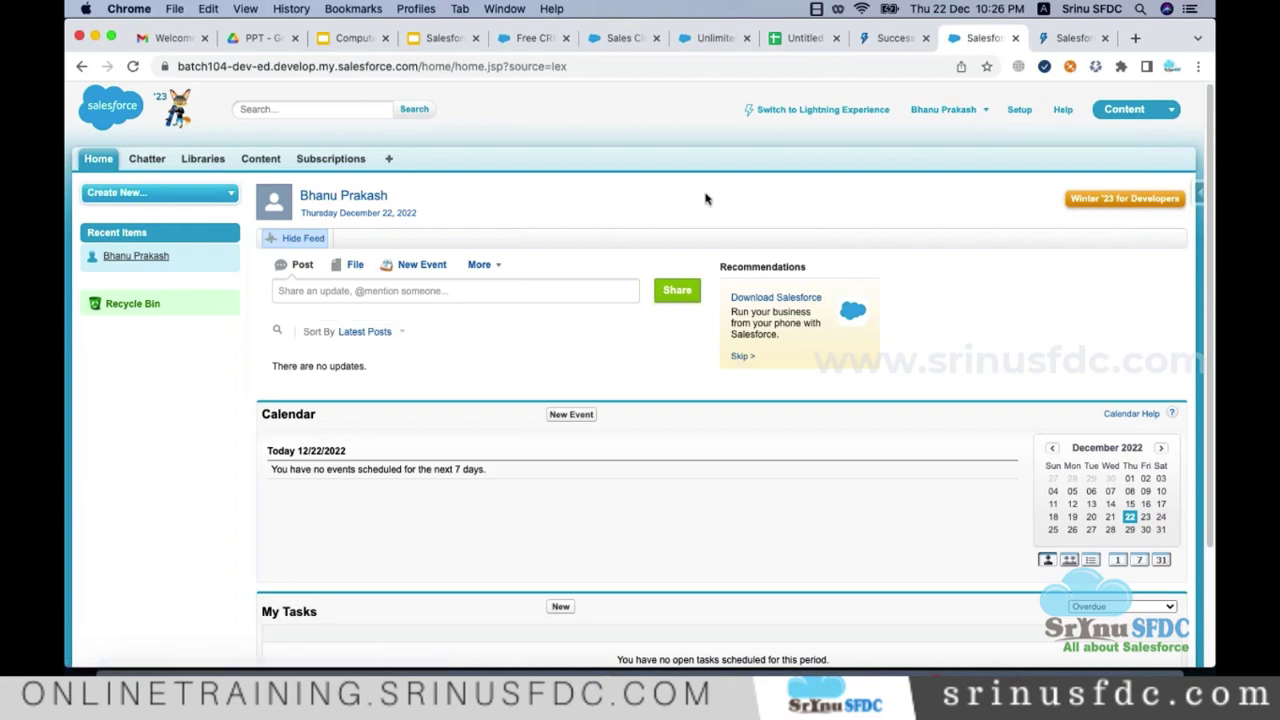
Step: Switch from Classic back to Lightning Experience and open the App Launcher on the Sales home
click(975, 111)
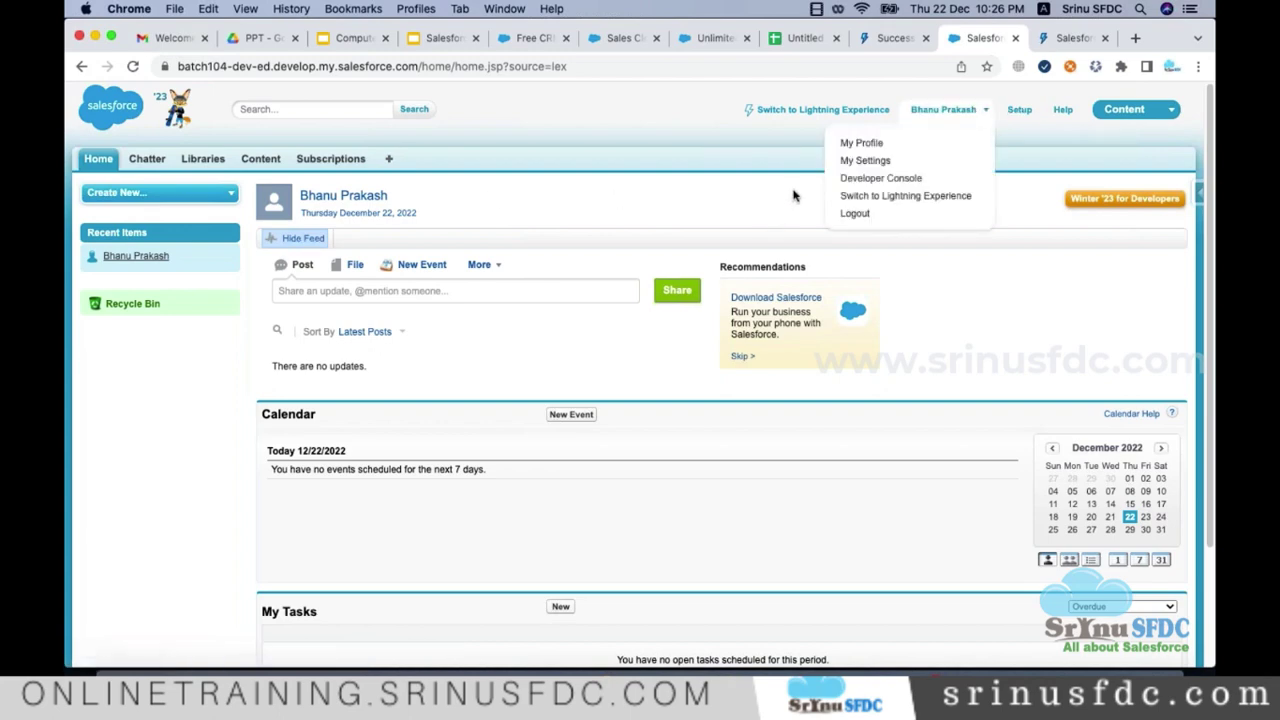
click(683, 199)
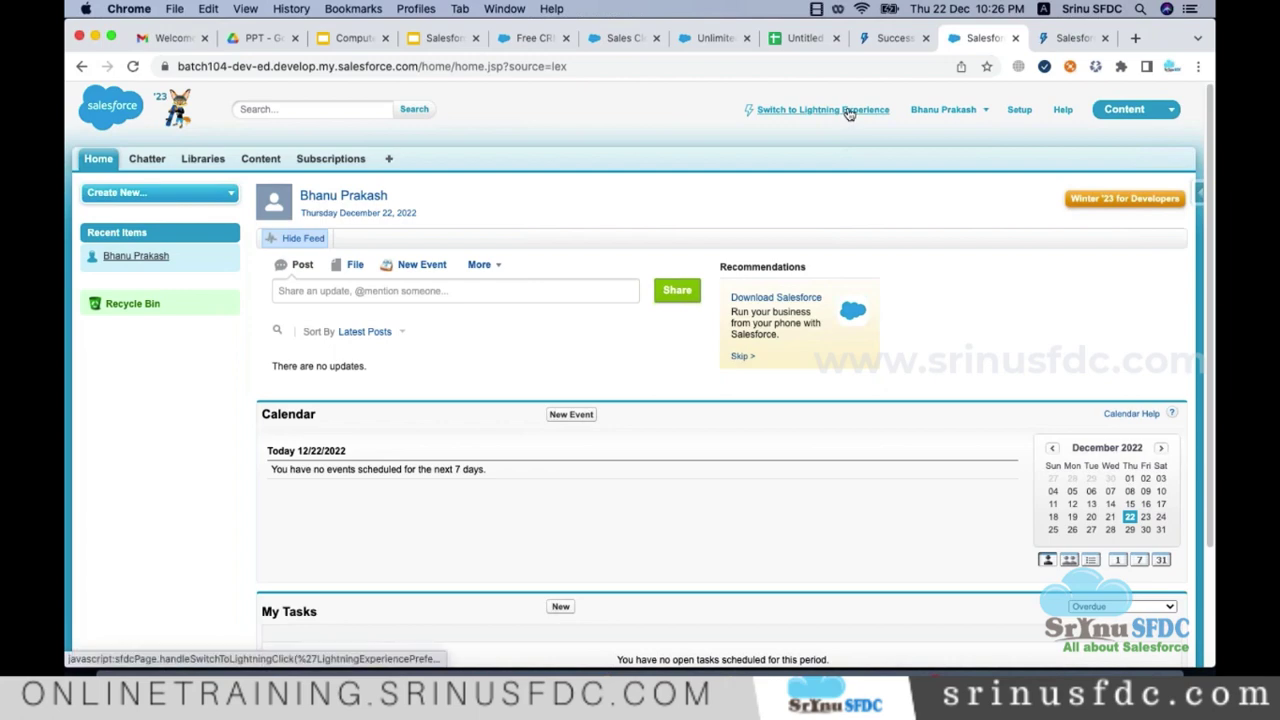
click(797, 112)
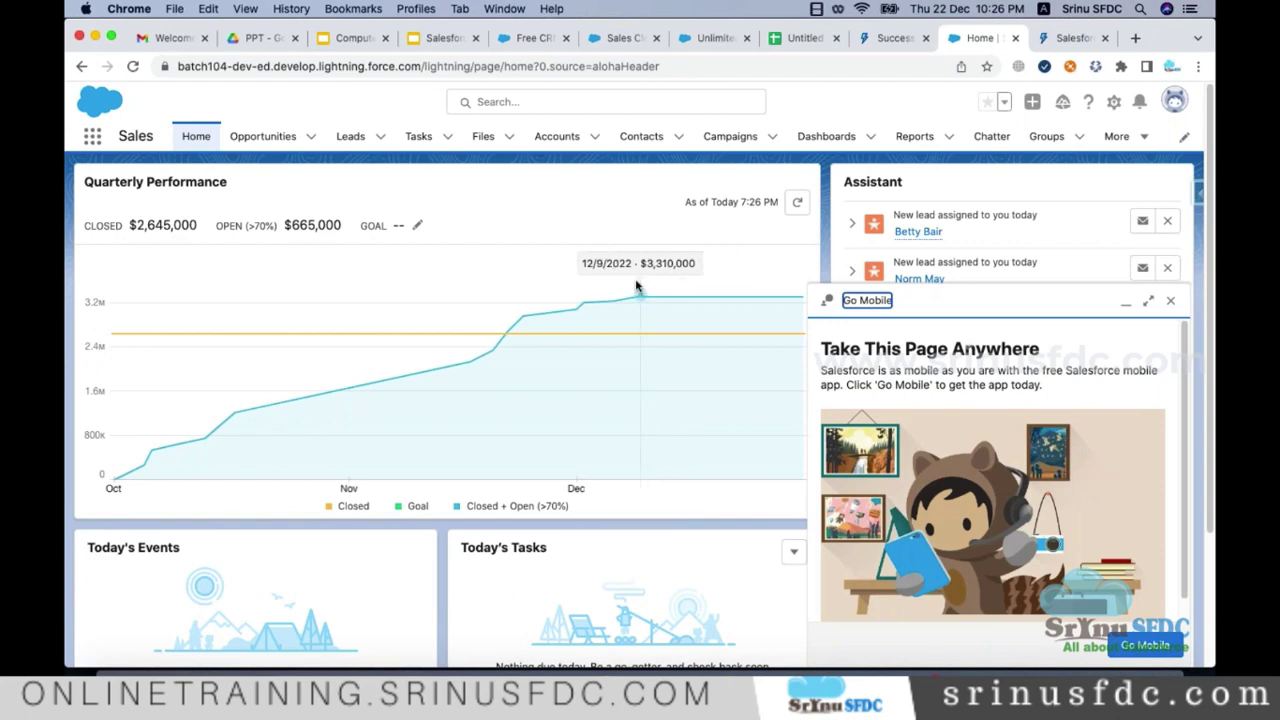
click(91, 139)
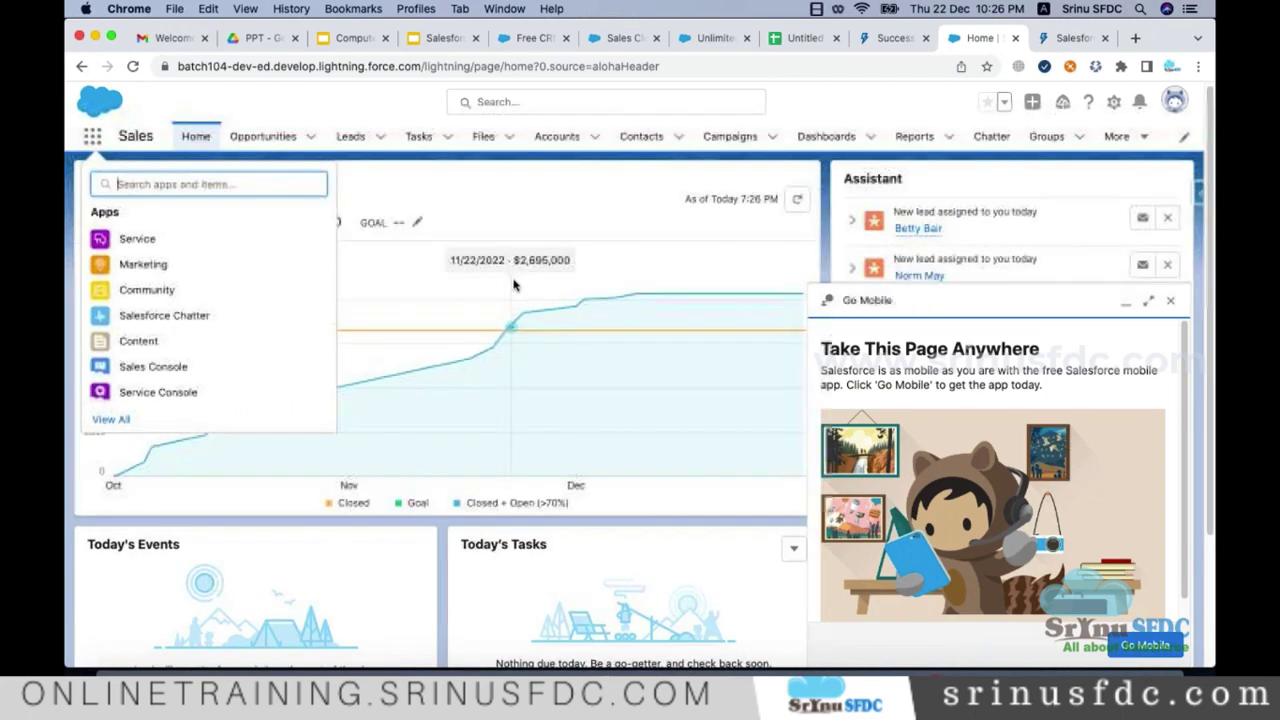
key(super+Tab)
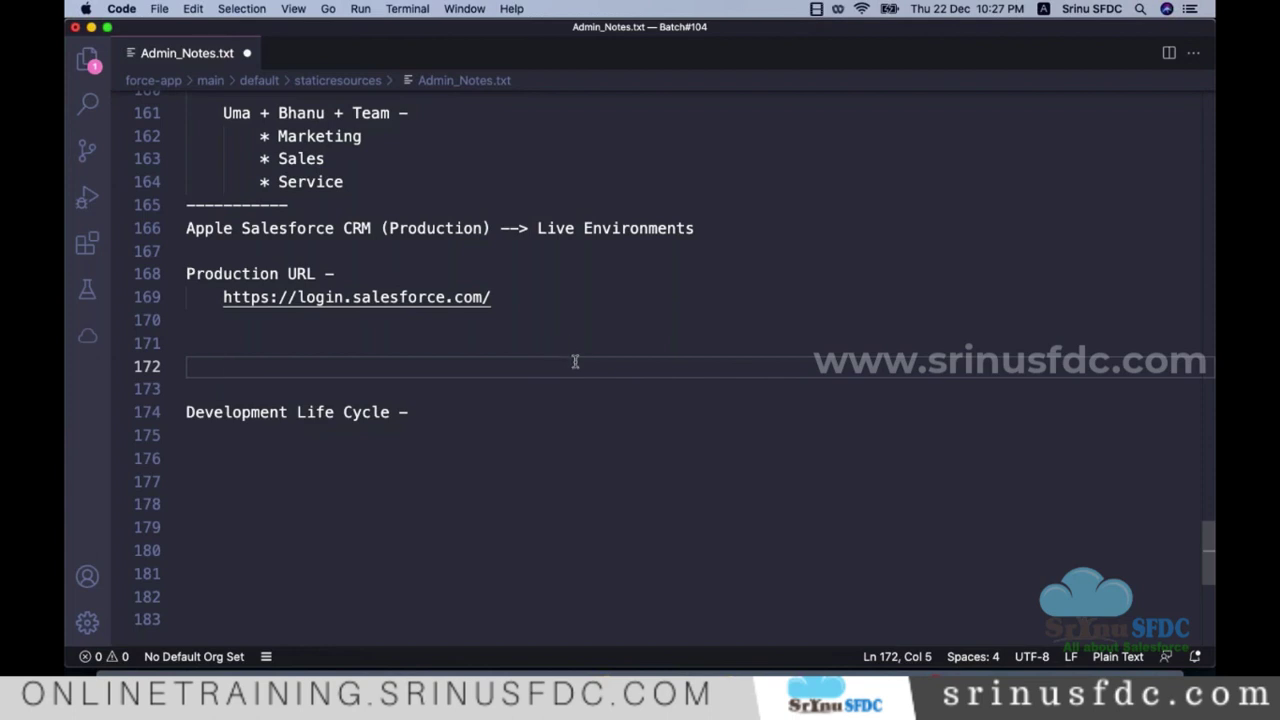
Step: Duplicate the dashed separator line and open an indented empty line between the two
scroll(575, 365, up, 1)
click(430, 254)
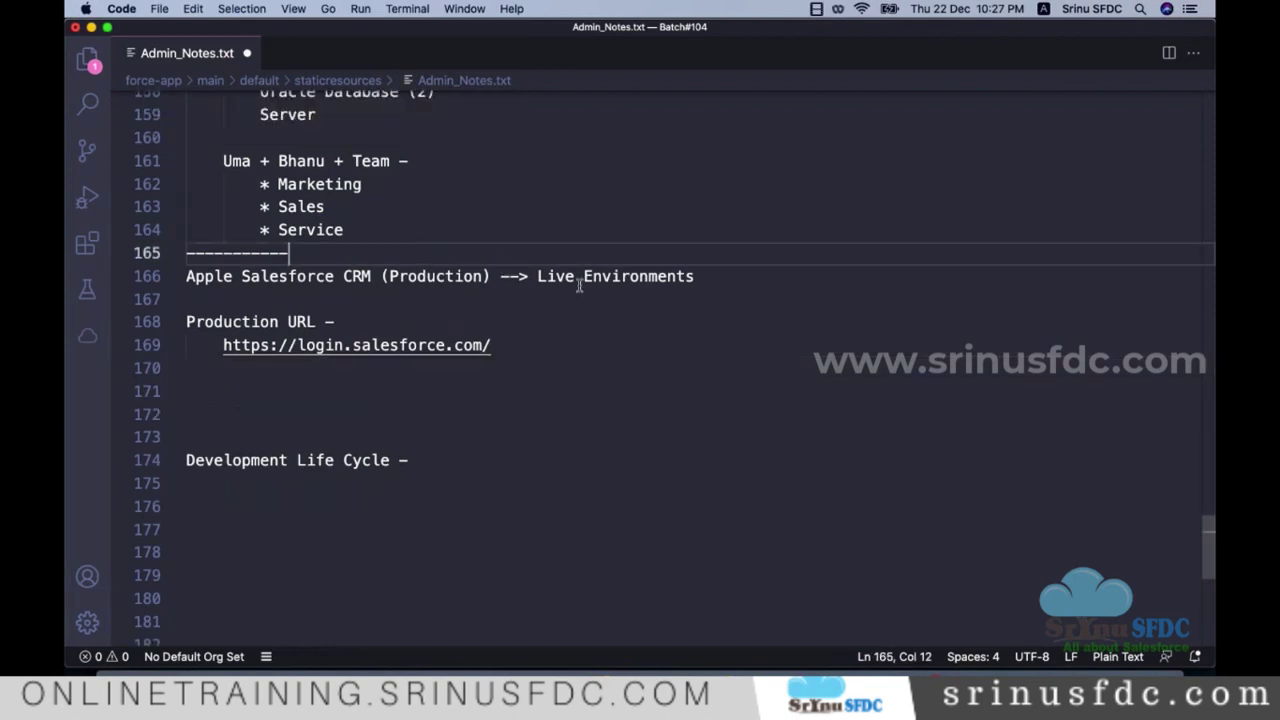
drag(290, 254, 157, 257)
key(super+c)
click(353, 248)
key(Return)
key(super+v)
key(Up)
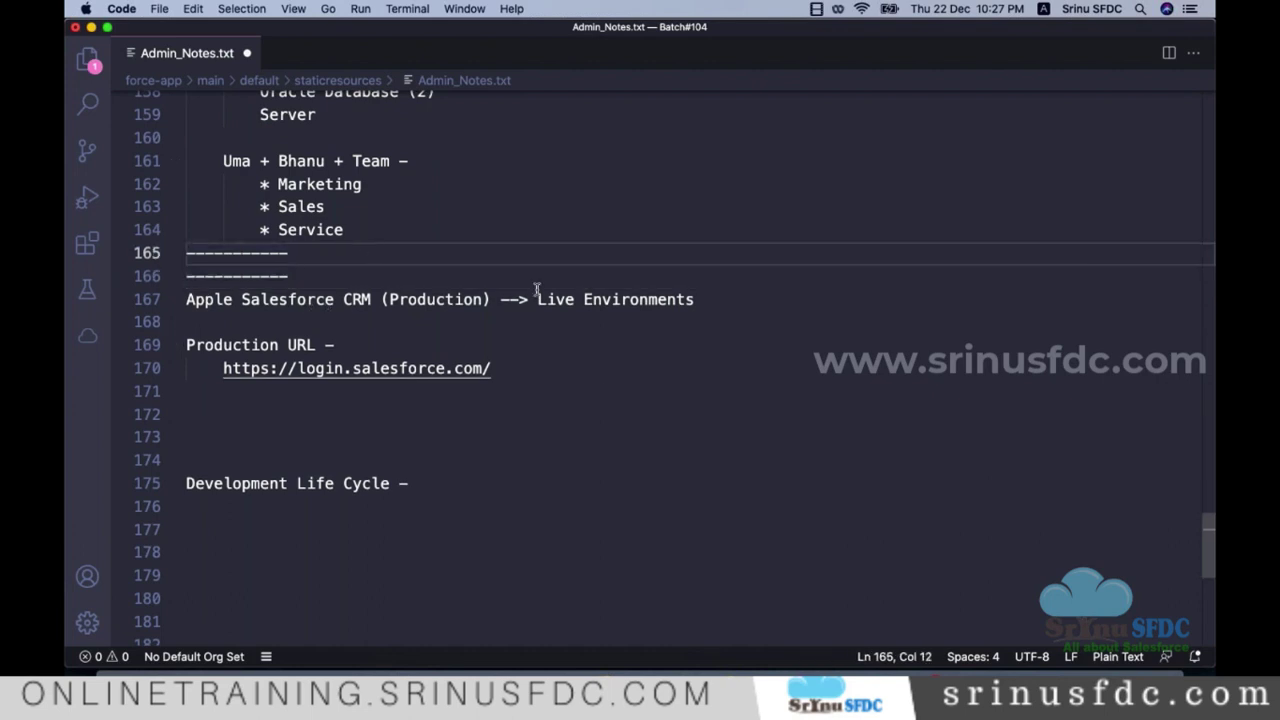
key(Return)
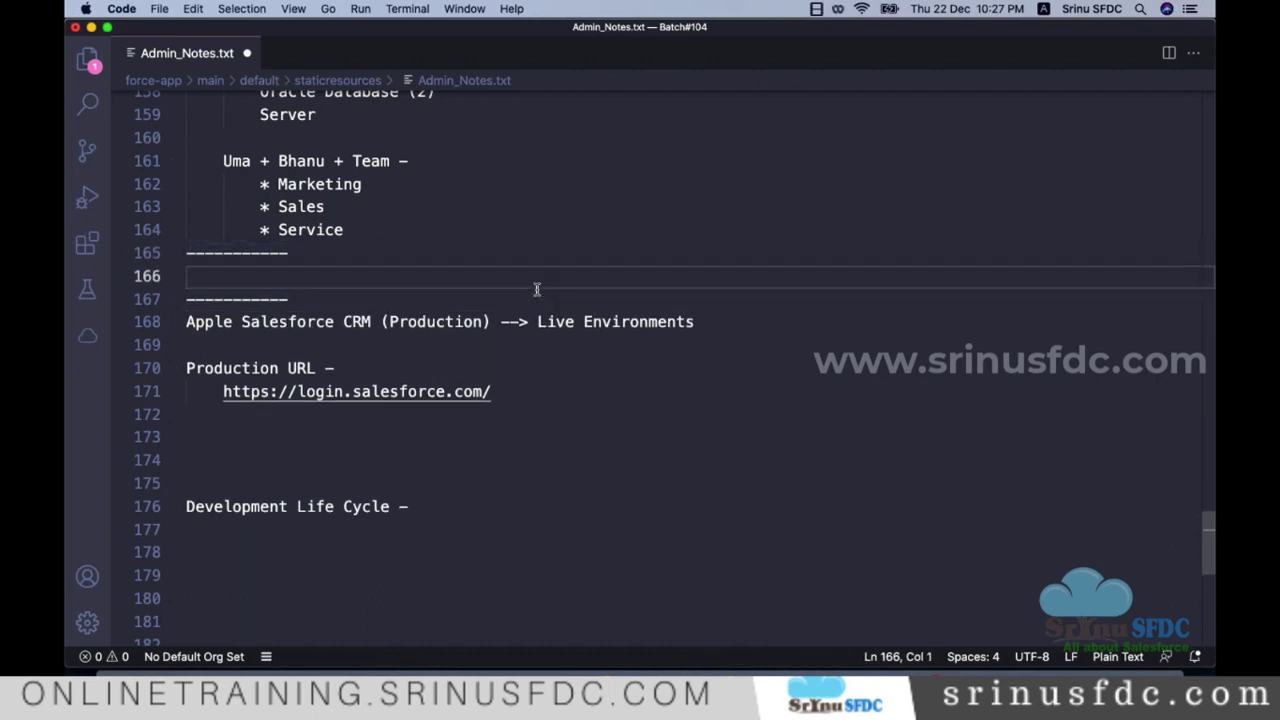
key(Tab)
key(super+s)
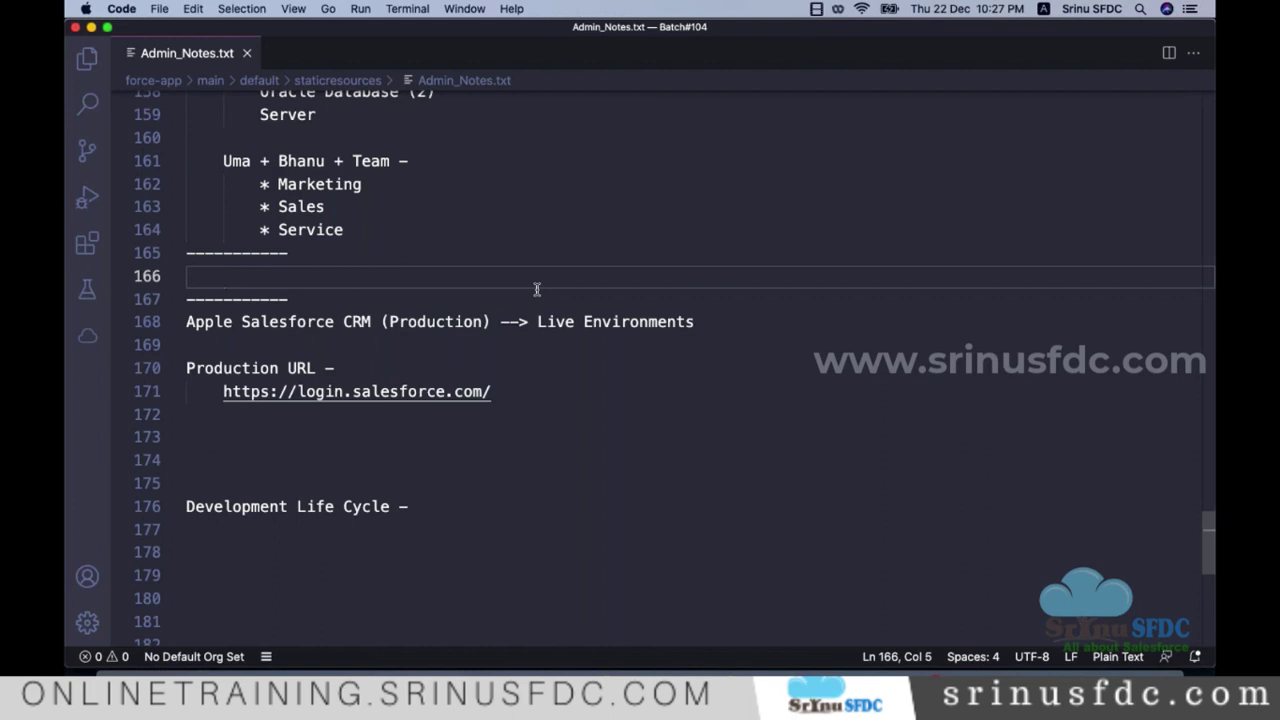
Step: Type 'Project --> Application' and 'Table --> Object' on indented lines between the separators
text(Proje)
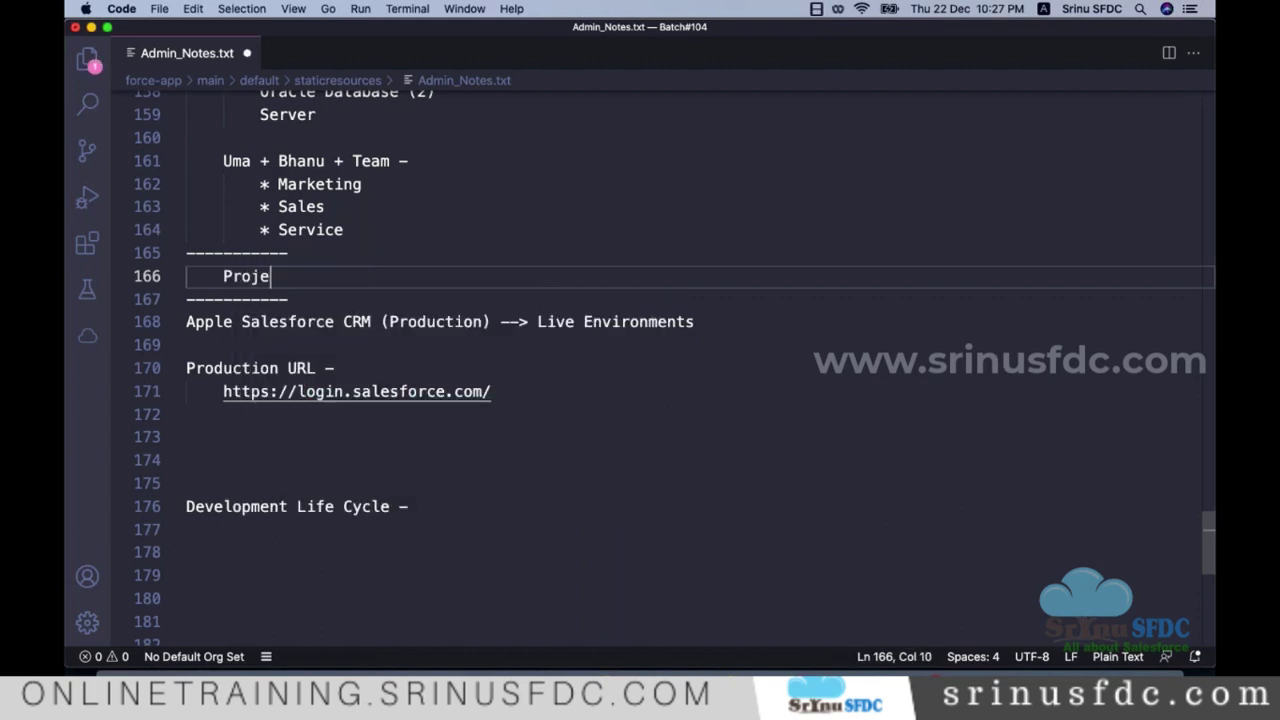
text(ct --> Appli)
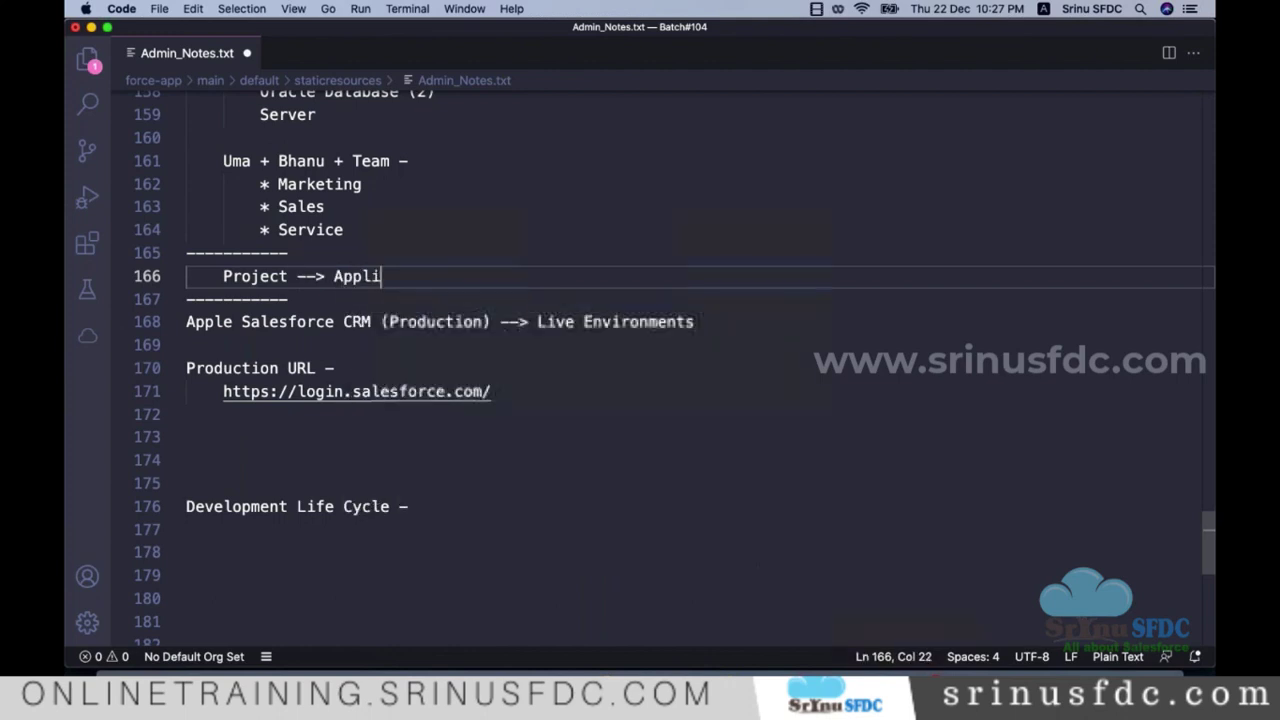
text(cation)
key(Return)
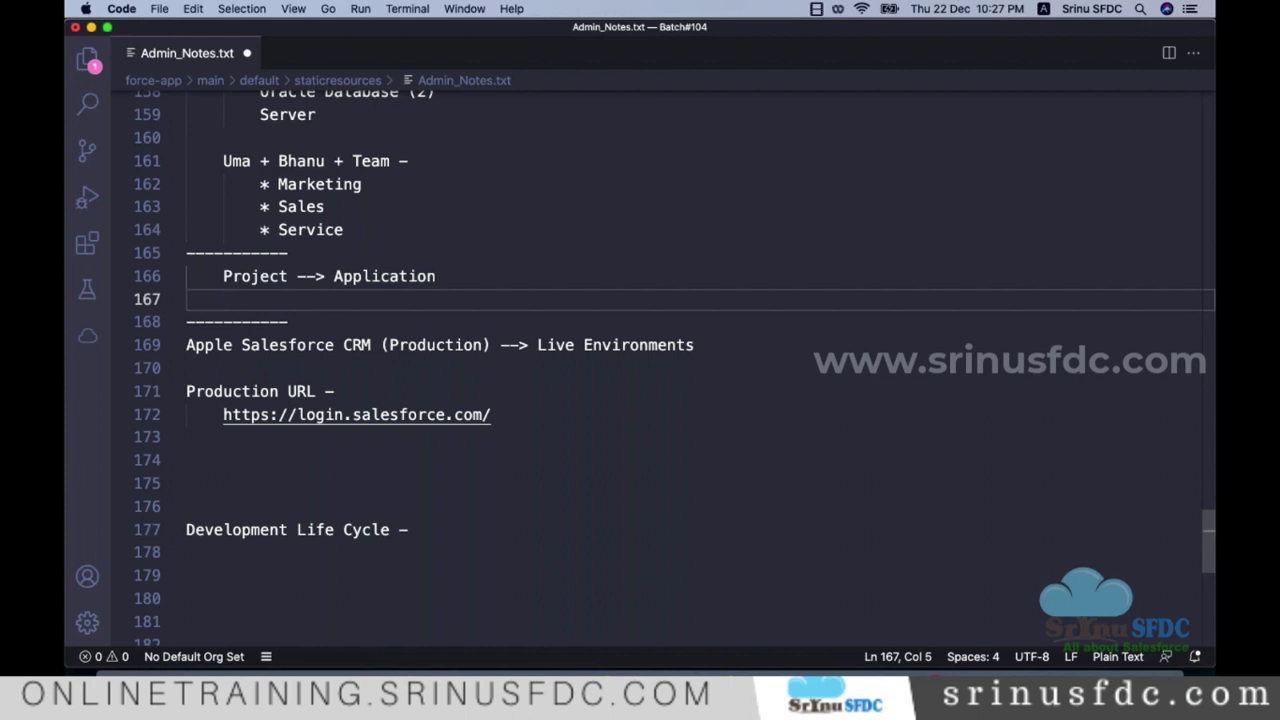
text(Table )
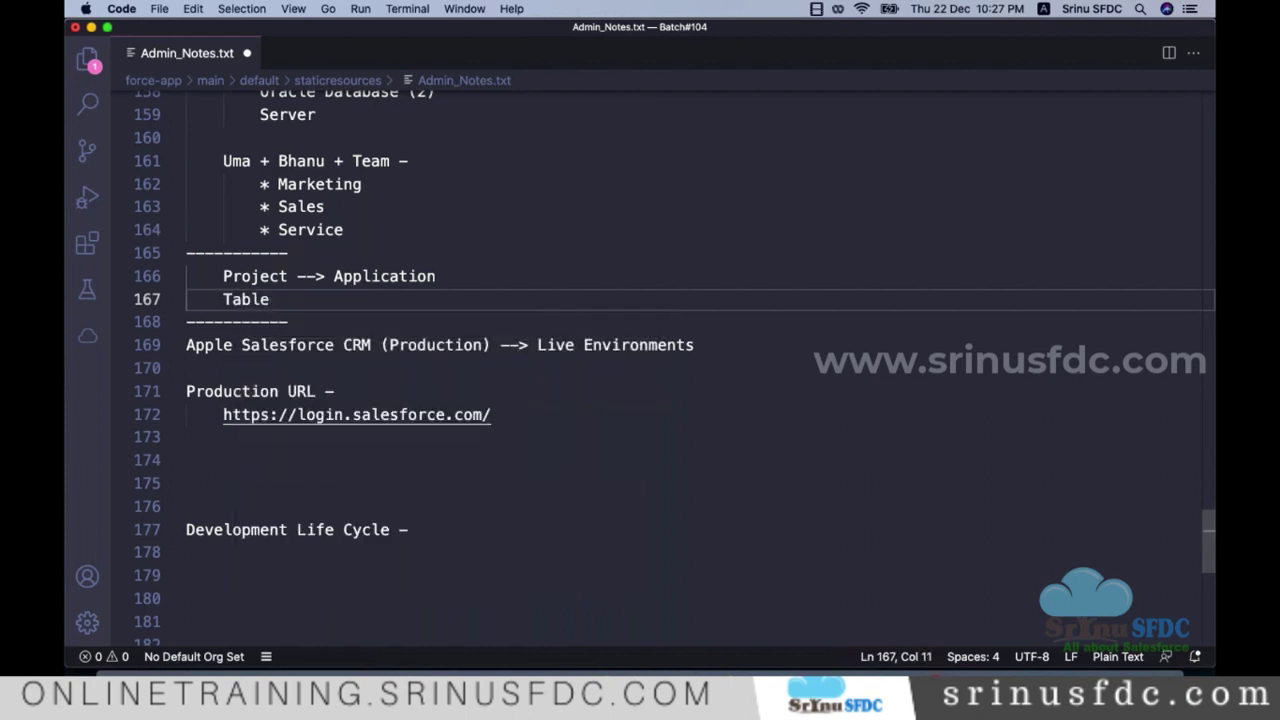
text(--> Object)
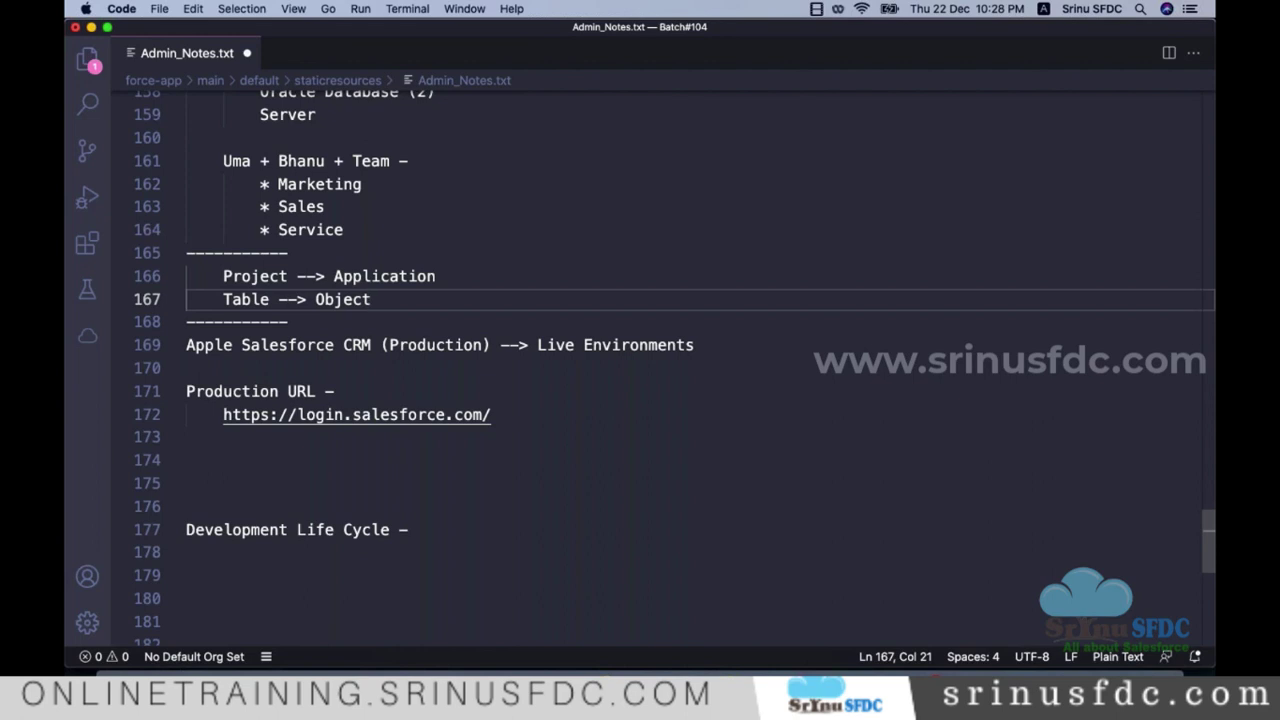
key(Return)
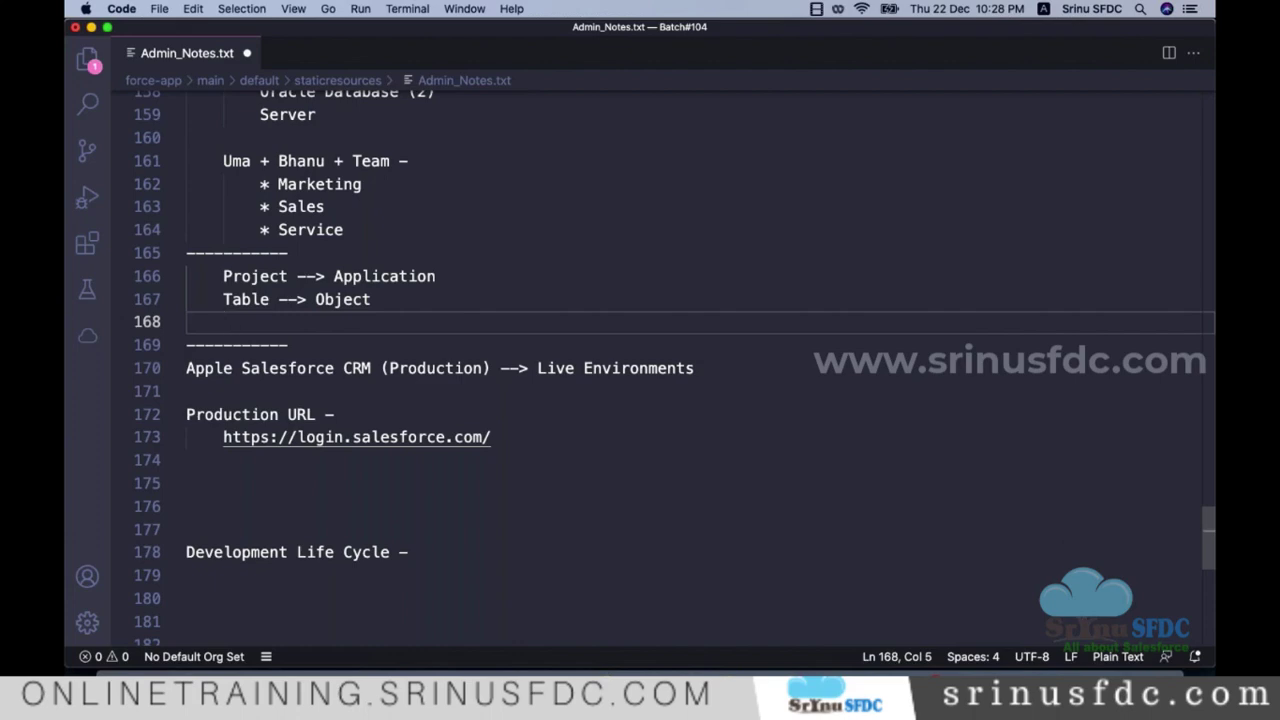
key(super+Tab)
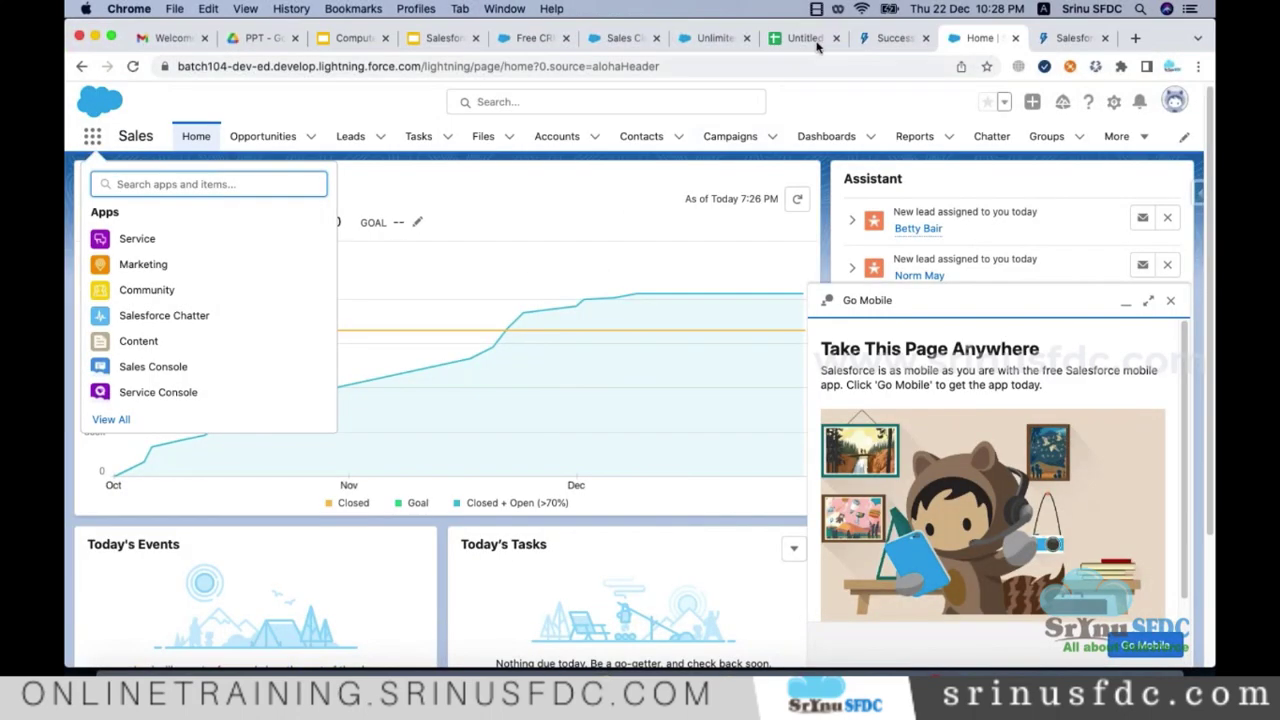
Step: Rename Sheet1 to Employee and enter headers First Name, Last Name, Email in A1:C1
click(815, 42)
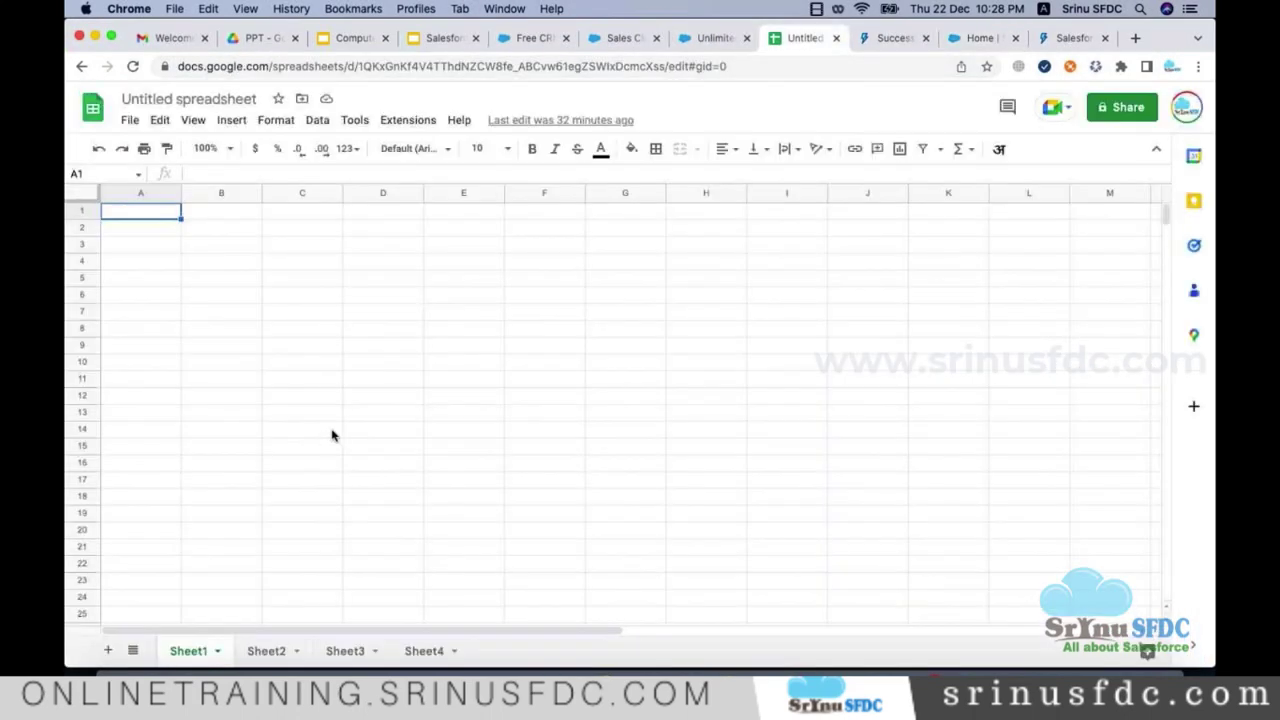
double_click(174, 651)
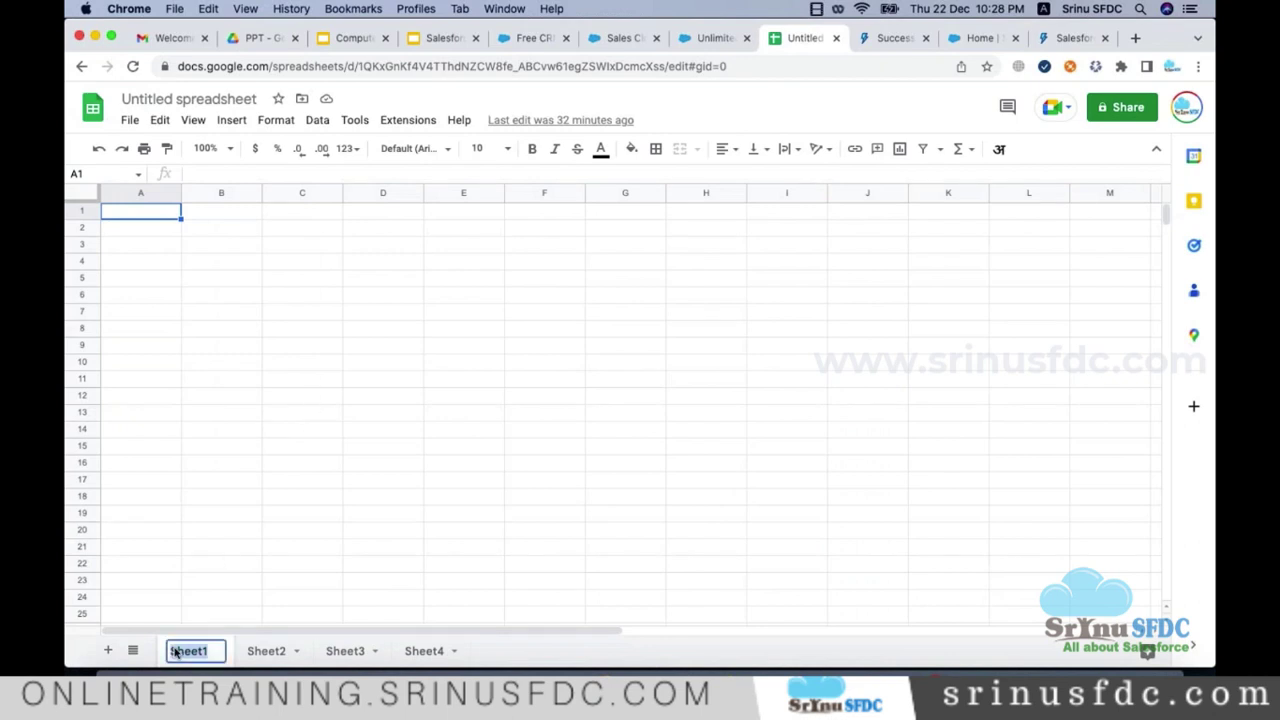
text(Employee)
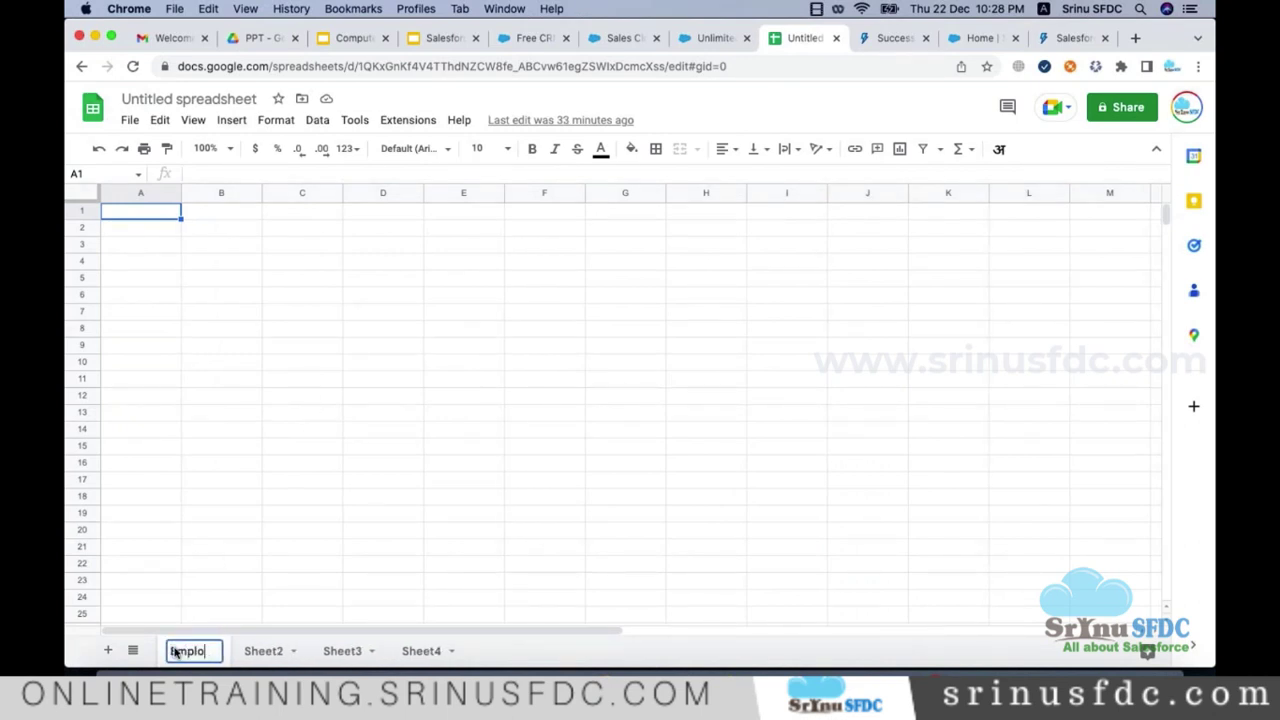
click(150, 218)
text(First Name)
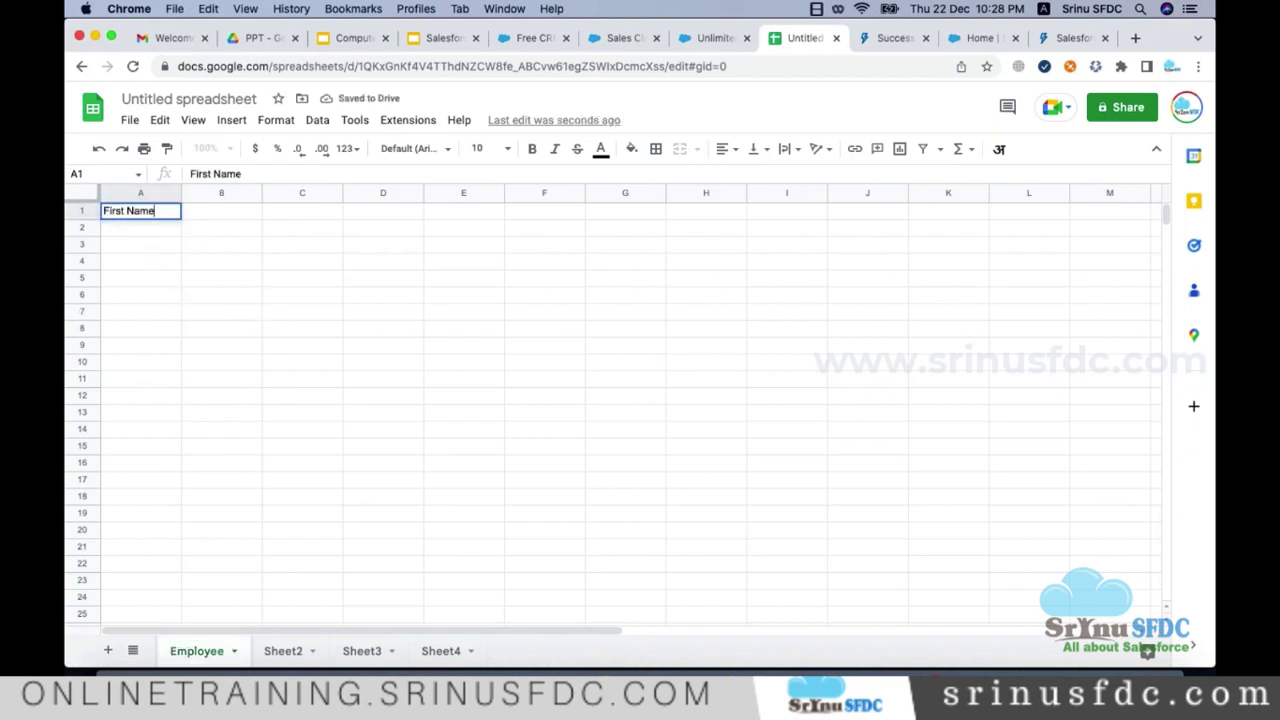
key(Tab)
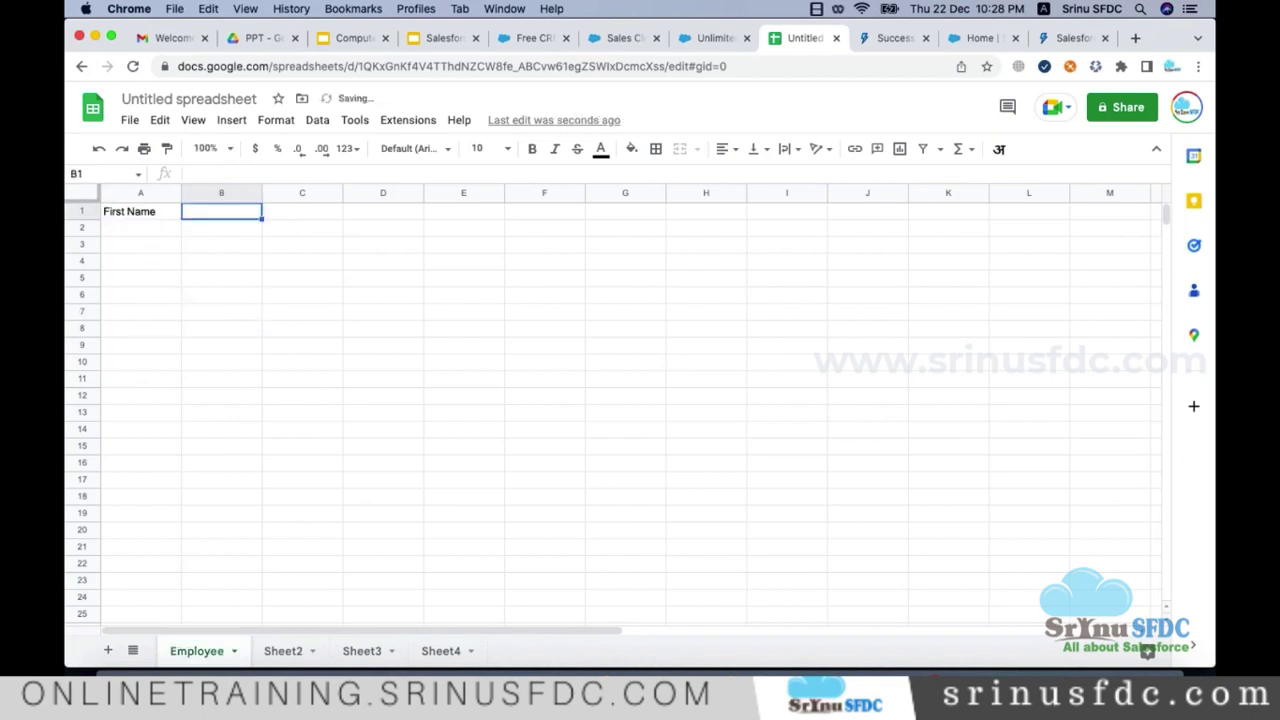
text(Last Name)
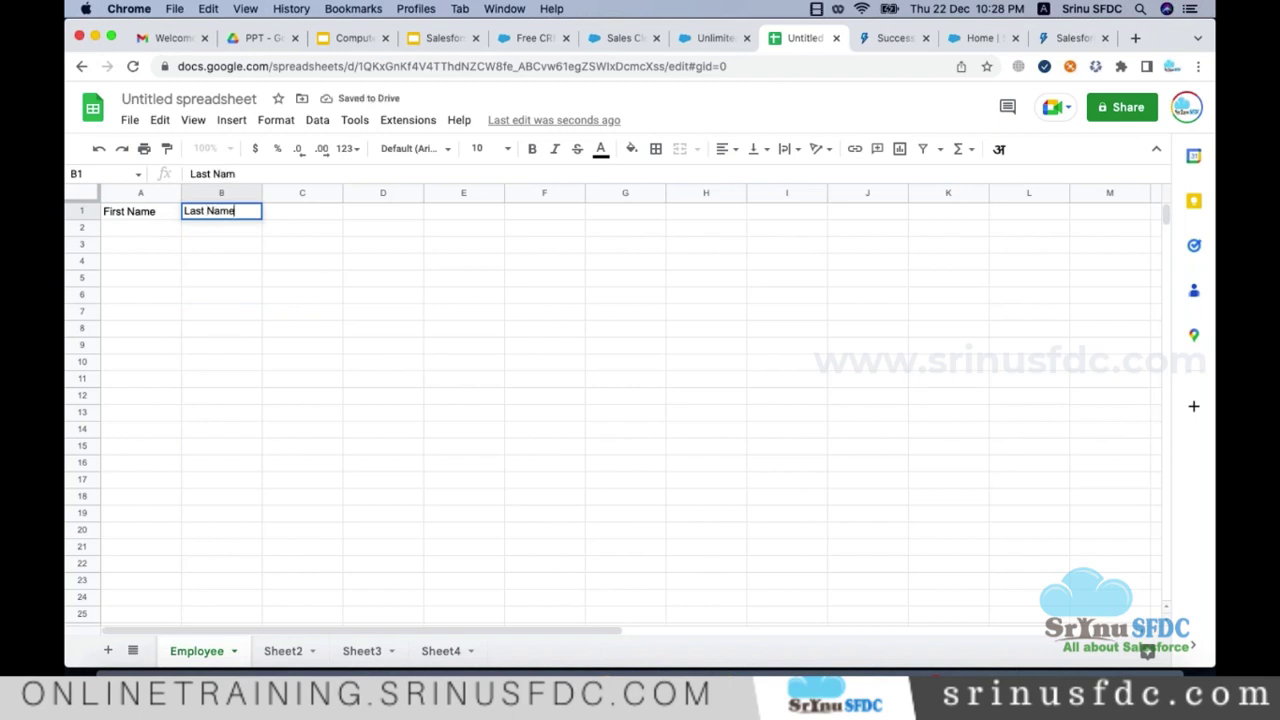
key(Tab)
text(Email)
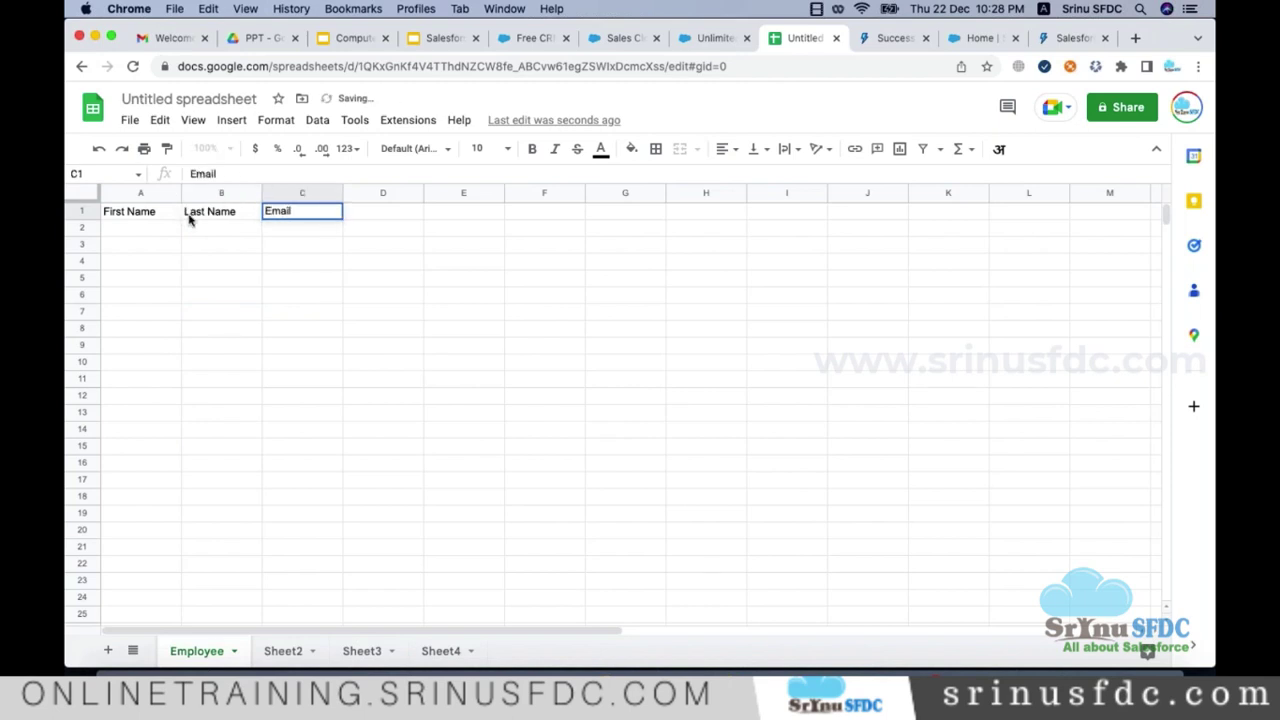
click(257, 266)
Step: Enter two employee rows: one with first name, last name and email, one with first name and email
click(140, 218)
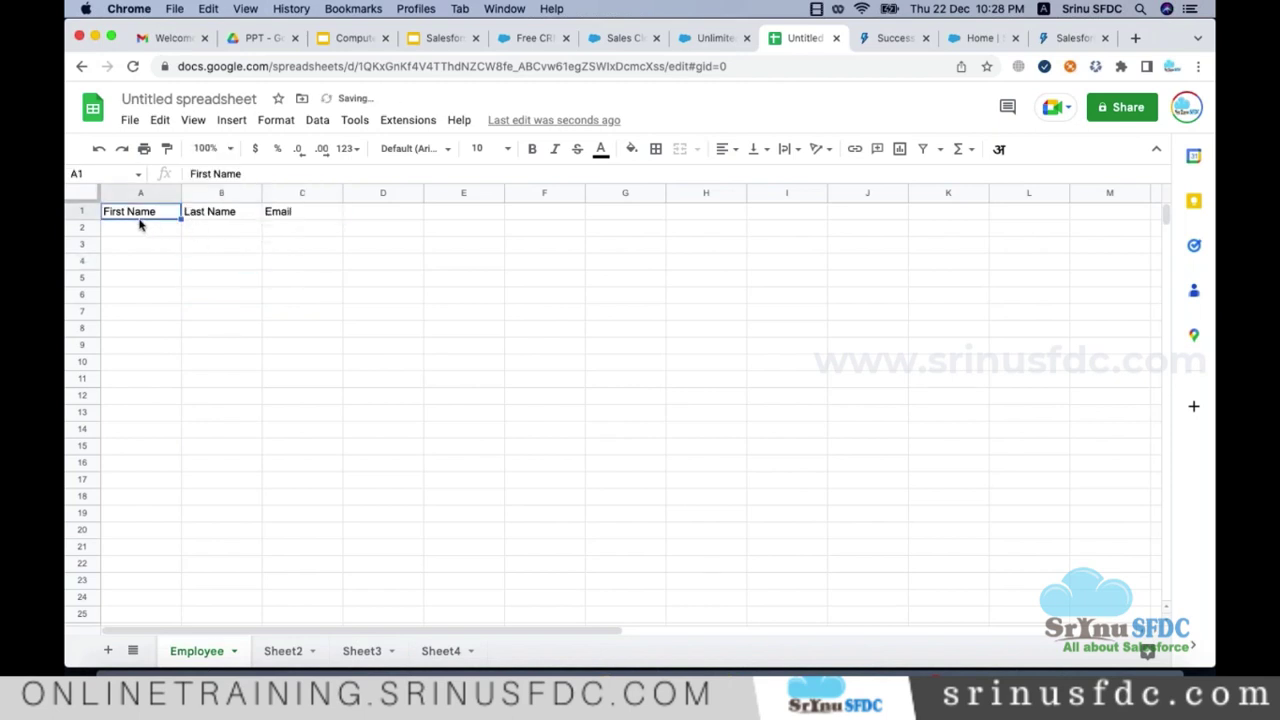
key(Down)
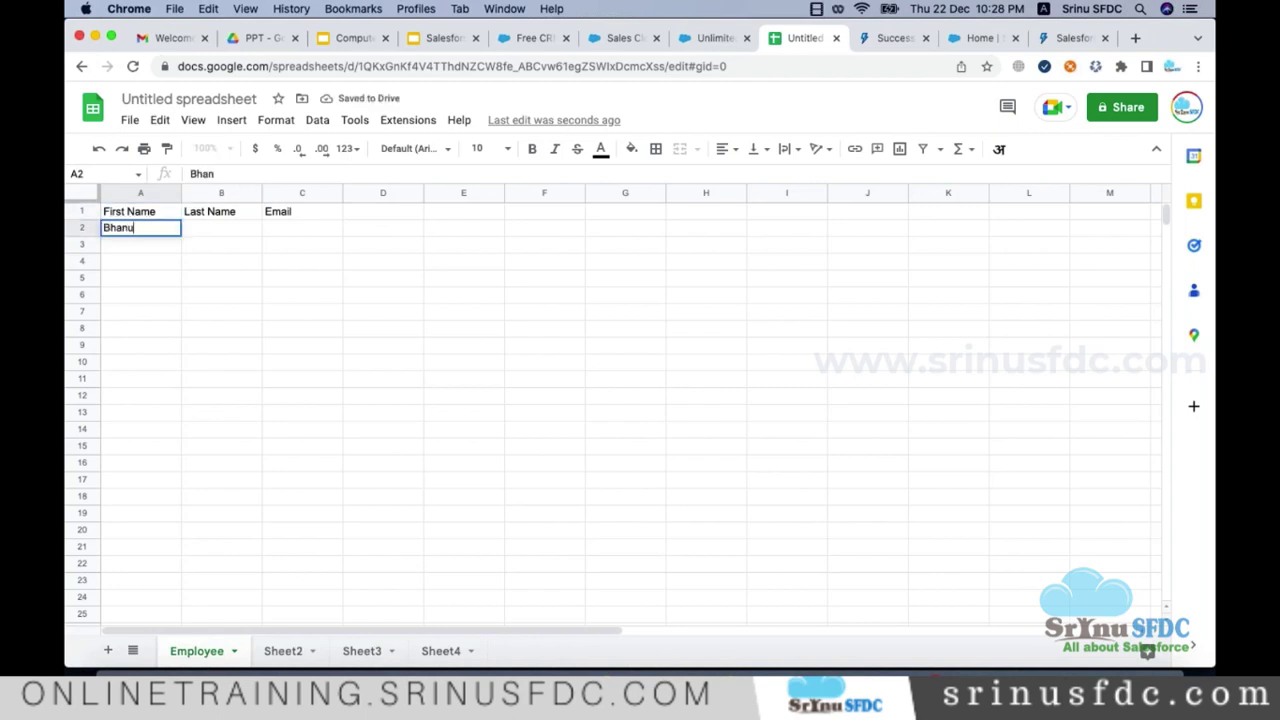
key(Tab)
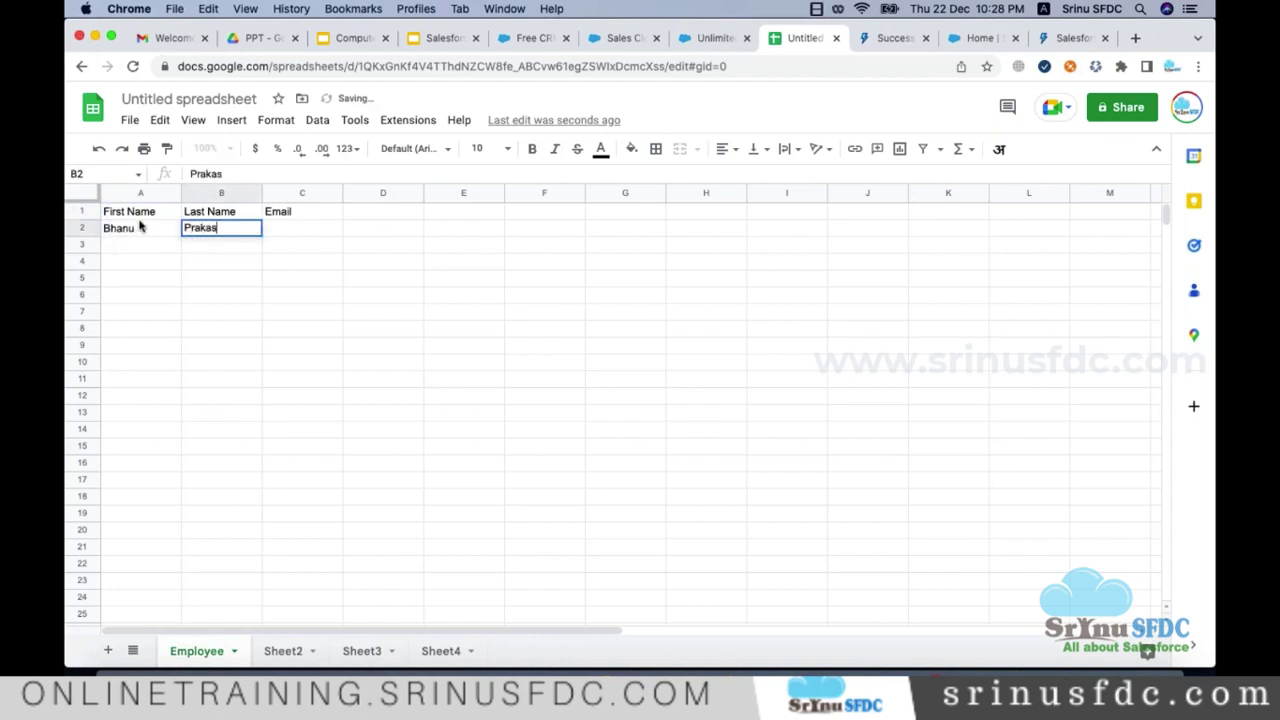
key(Tab)
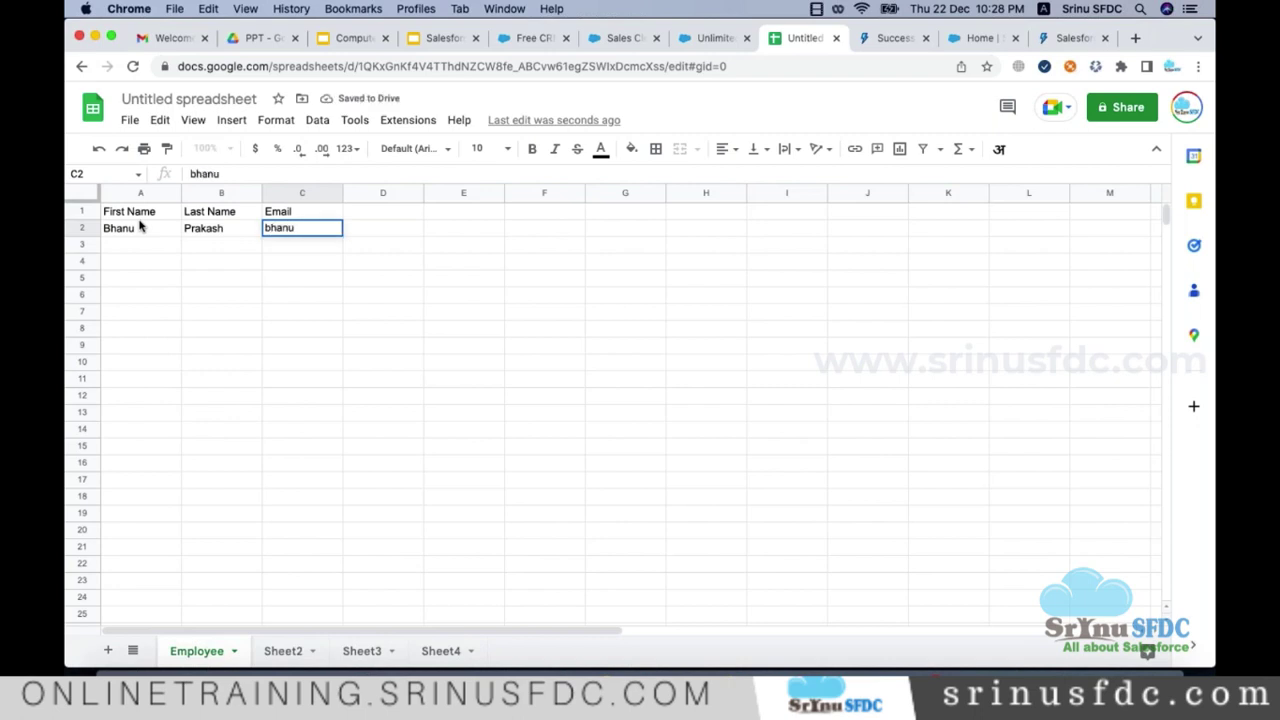
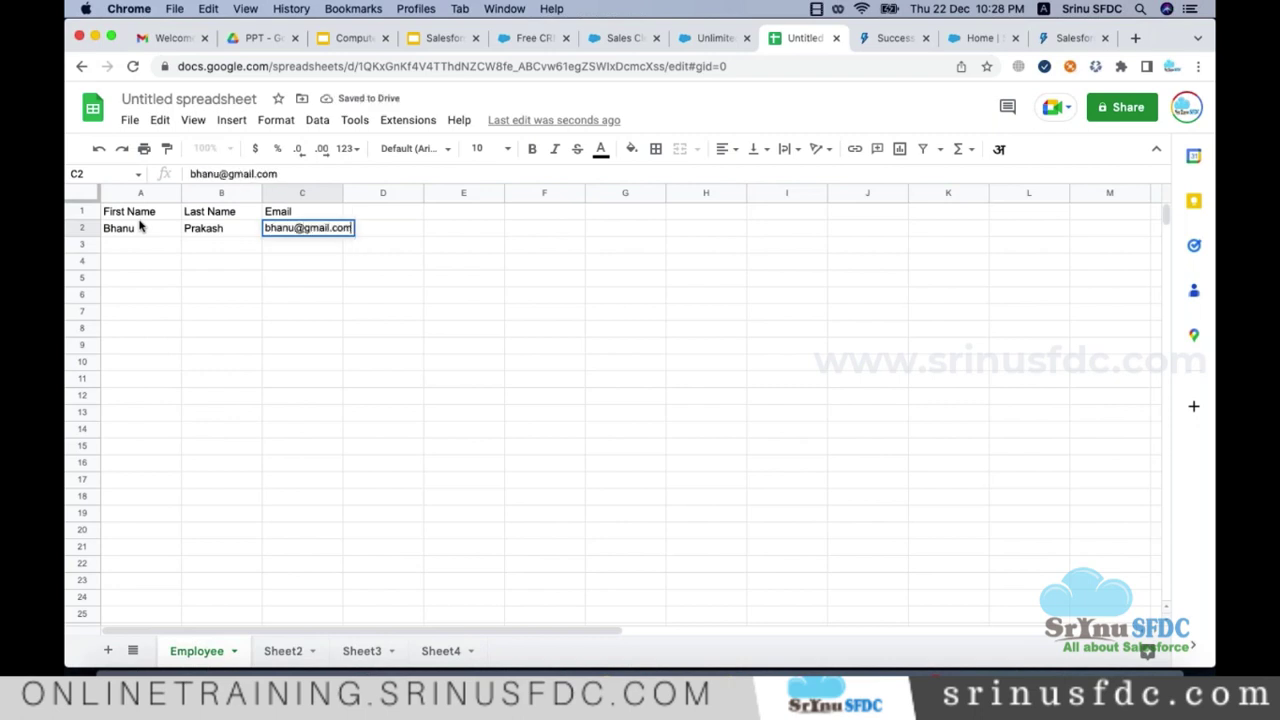
click(155, 251)
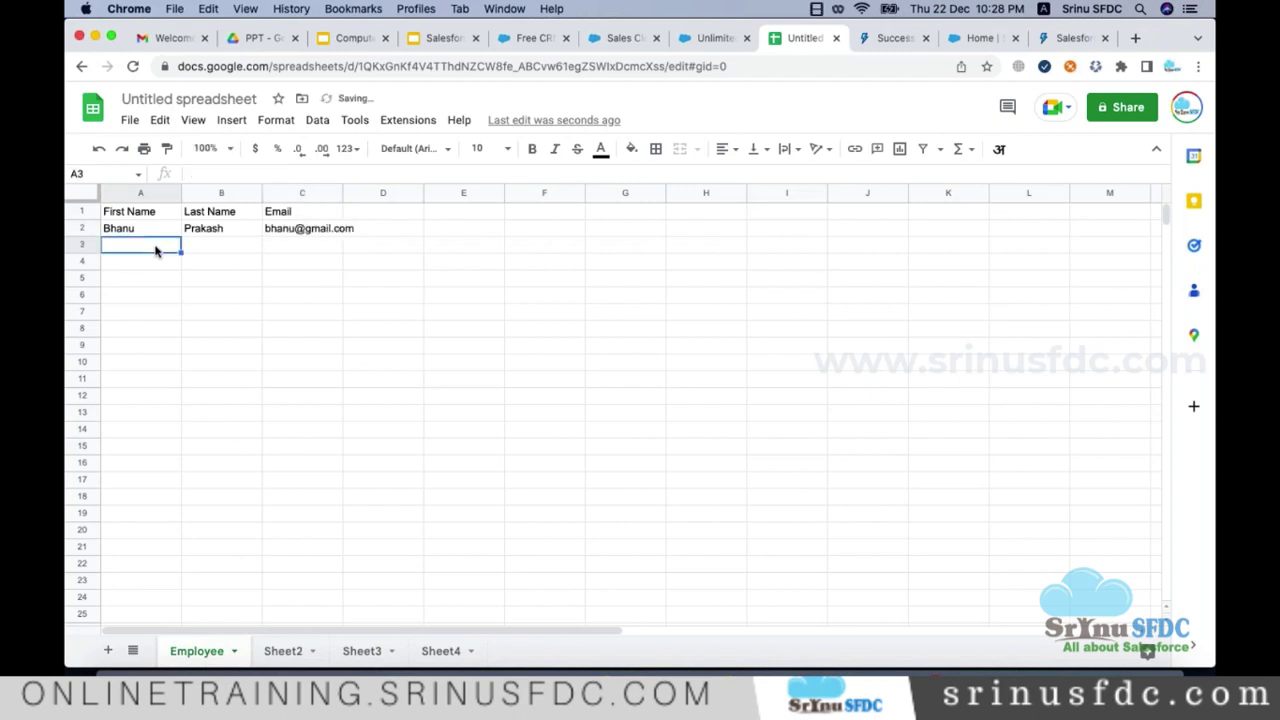
text(Uma)
key(Tab)
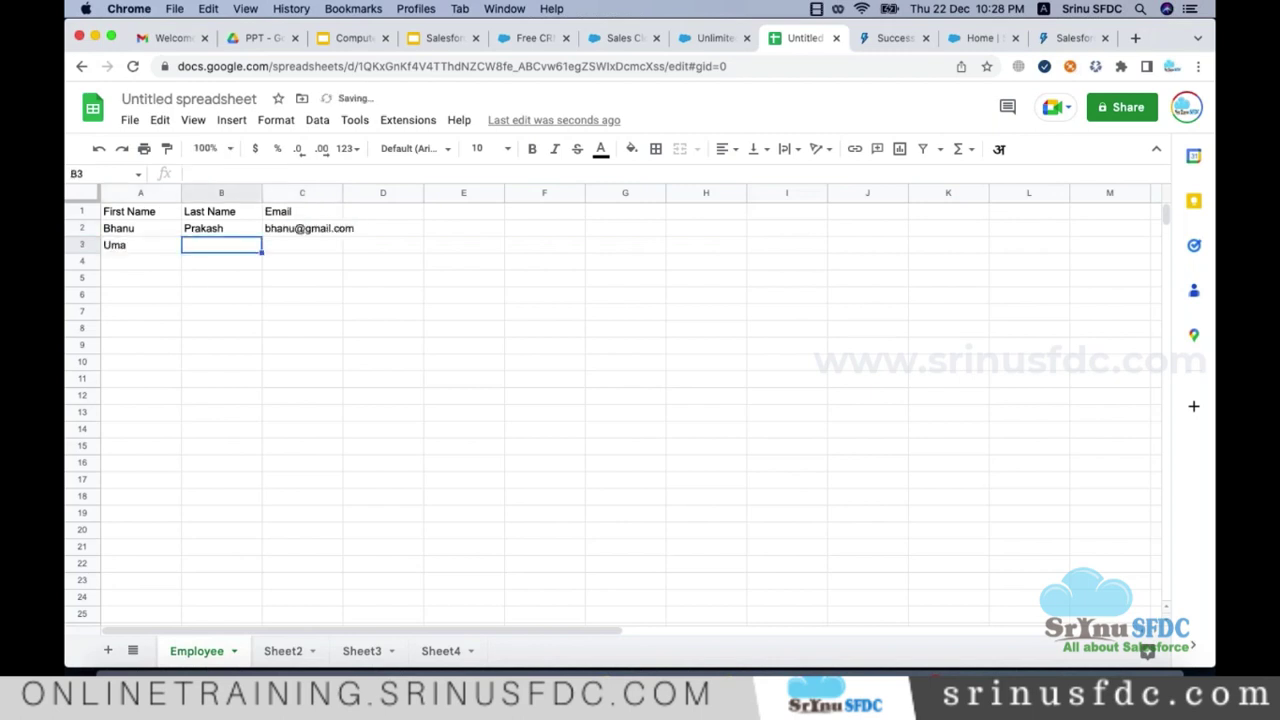
key(Tab)
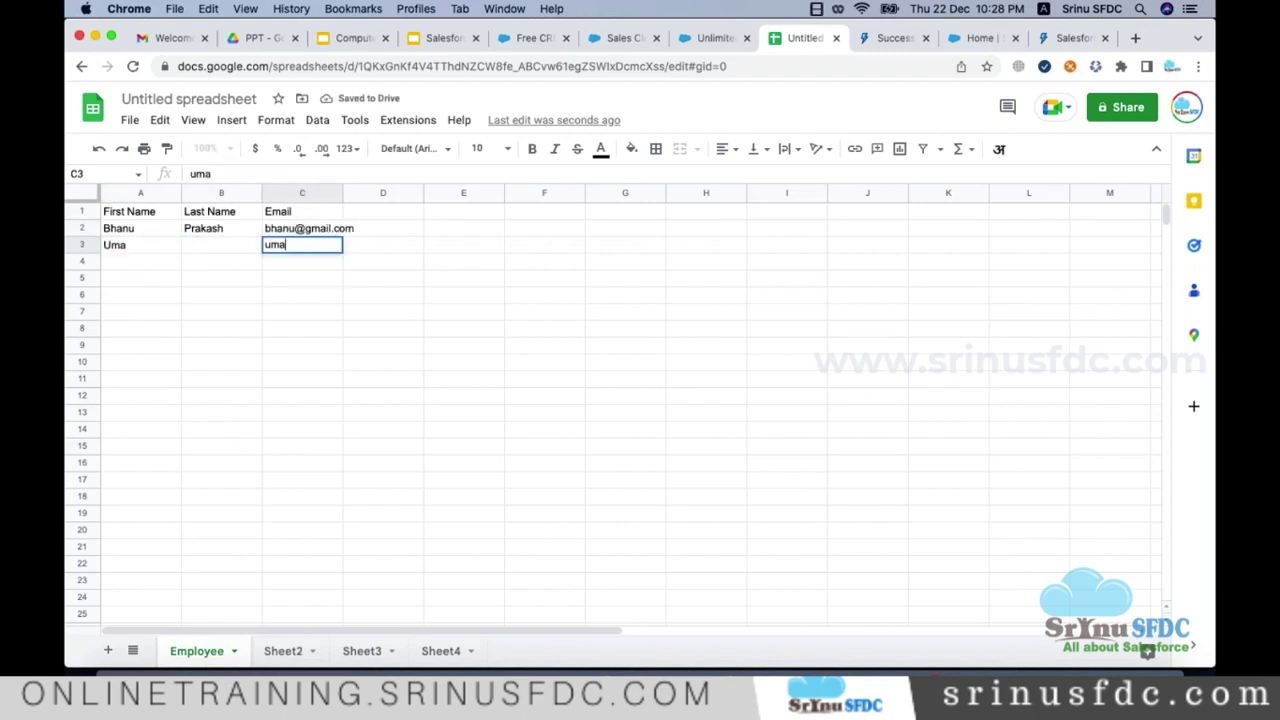
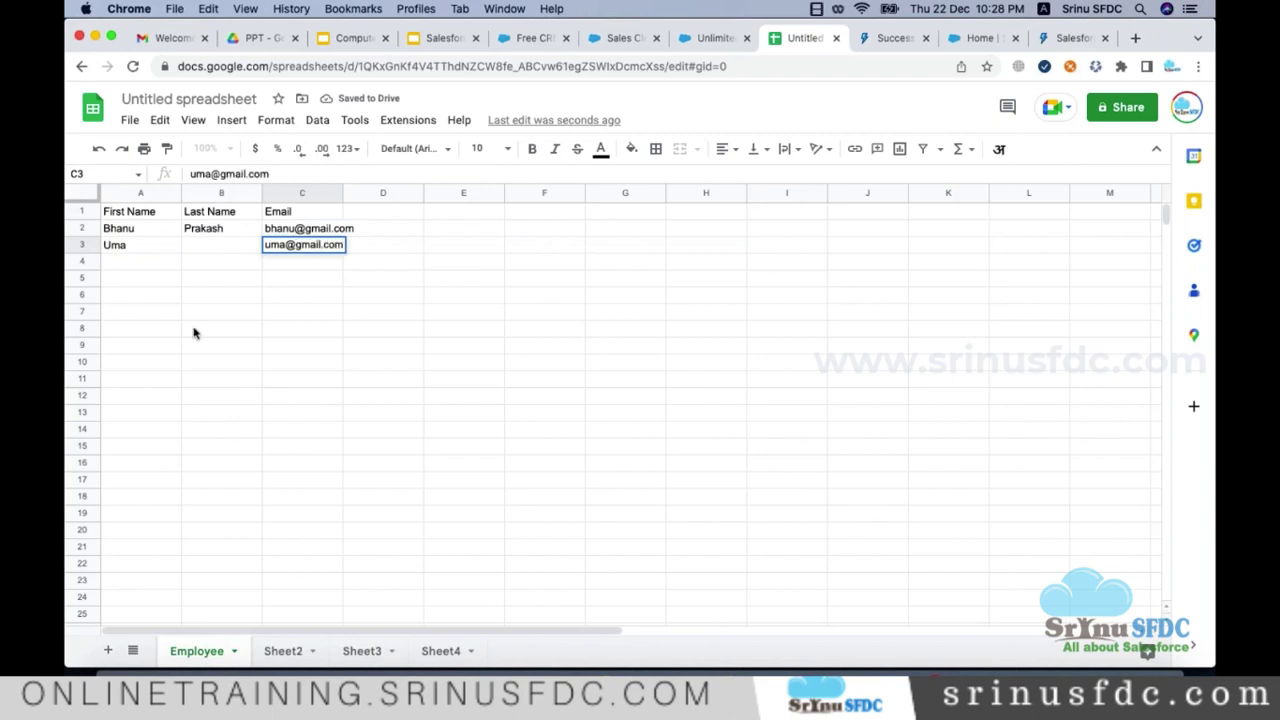
click(196, 334)
Step: Apply all borders to the Employee table A1:C3
click(138, 214)
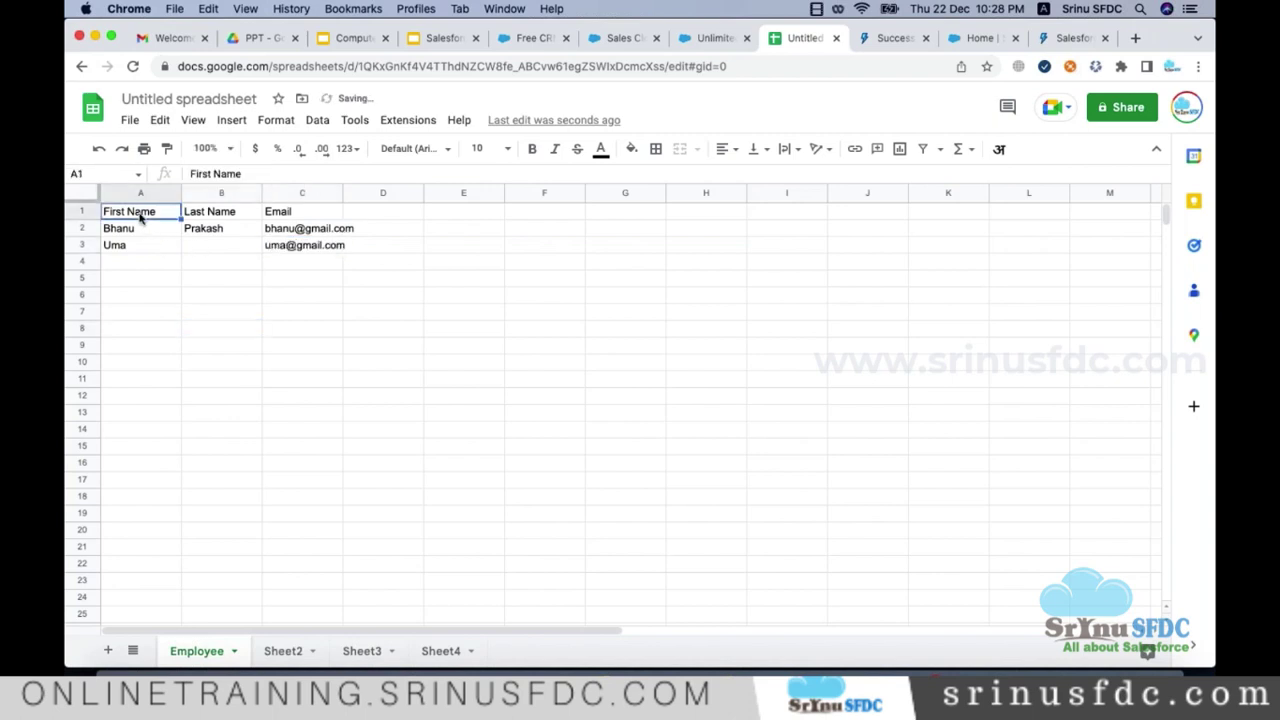
shift+click(306, 248)
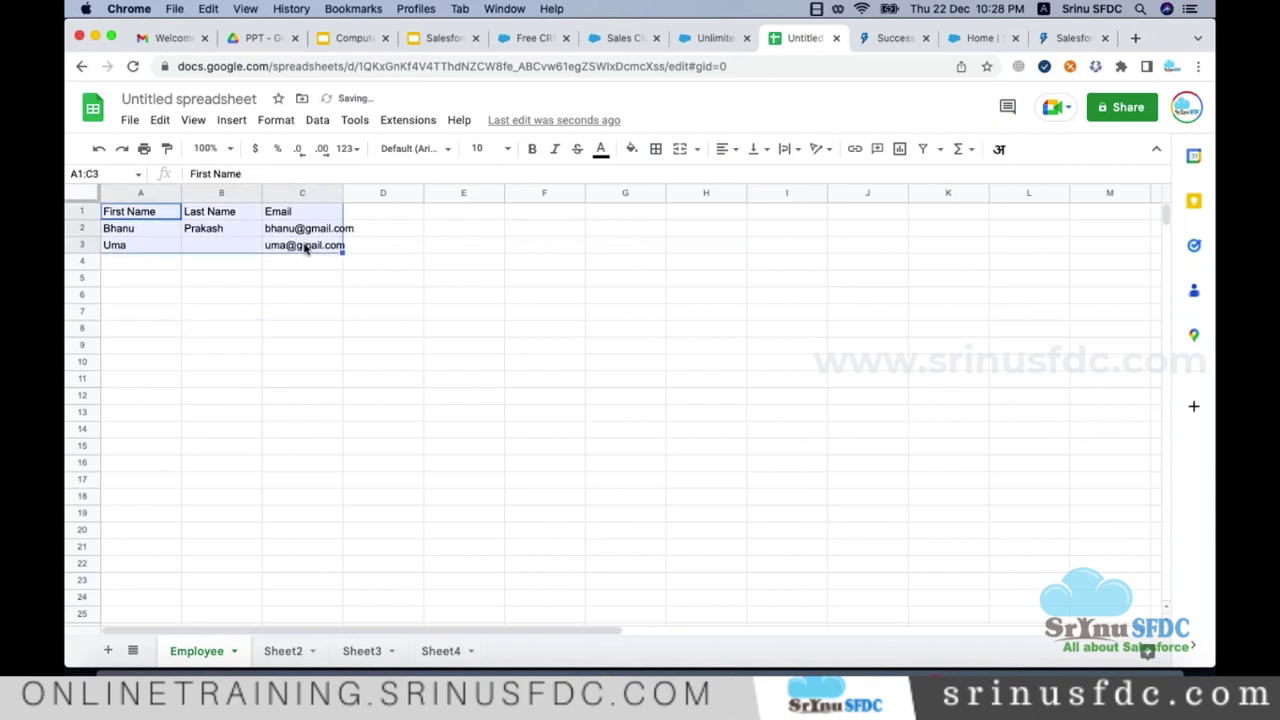
click(656, 152)
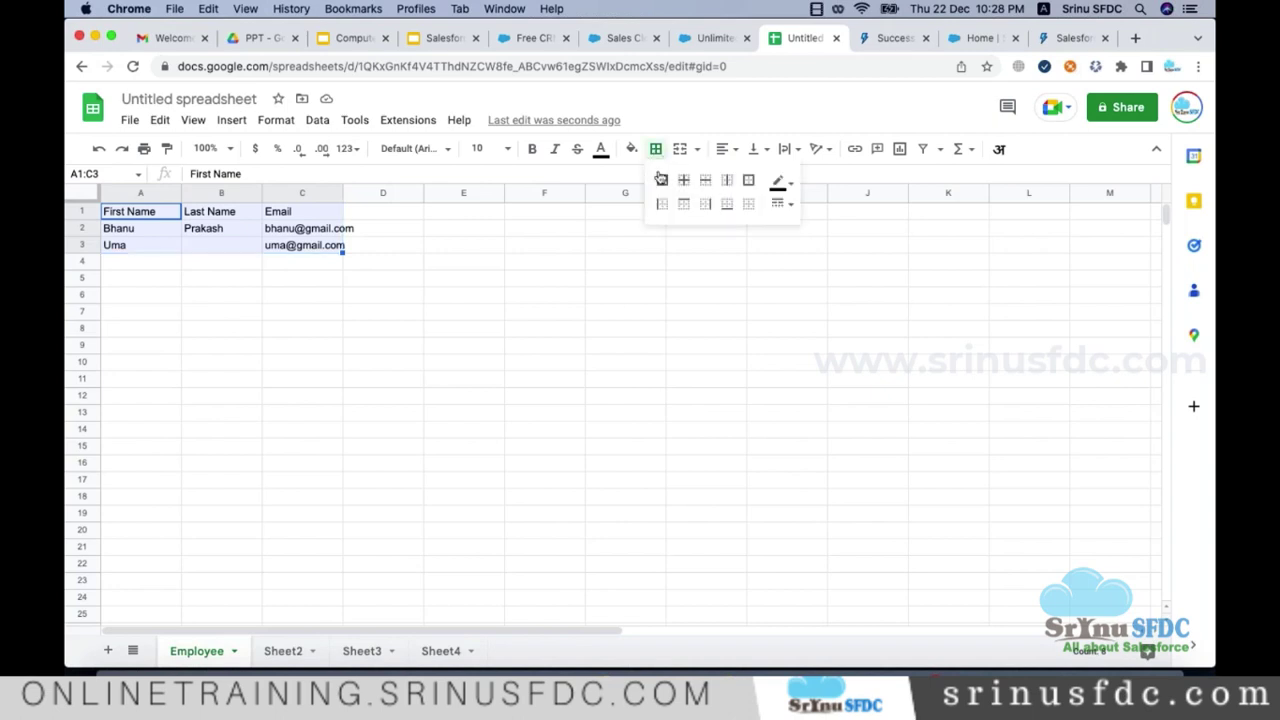
click(662, 180)
Step: Bold the header row A1:C1 and auto-fit the Email column to its contents
click(322, 212)
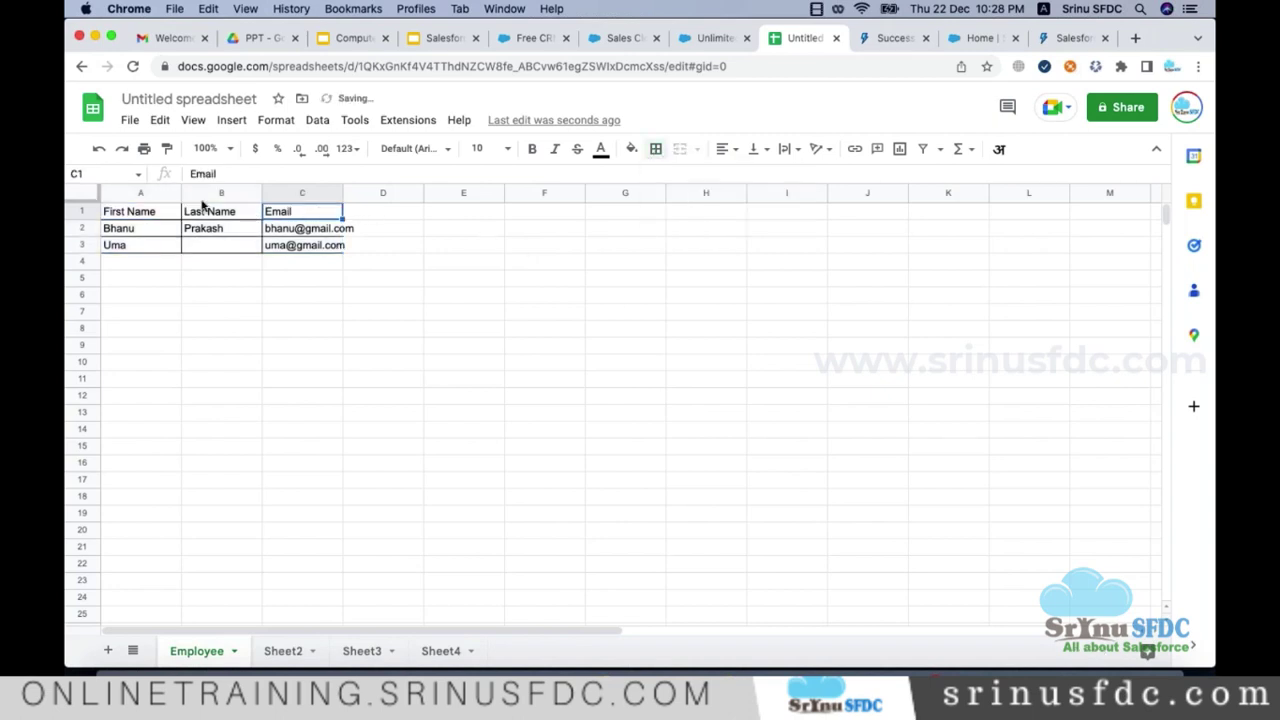
shift+click(157, 211)
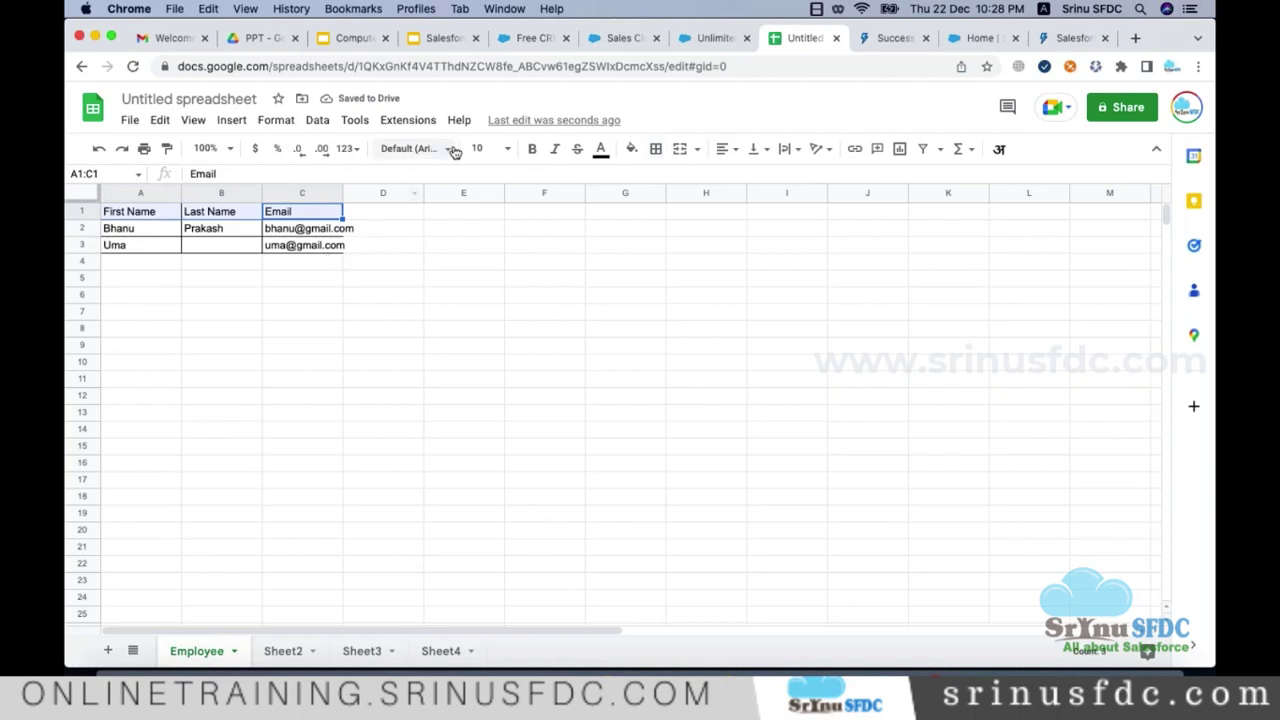
click(532, 149)
click(365, 280)
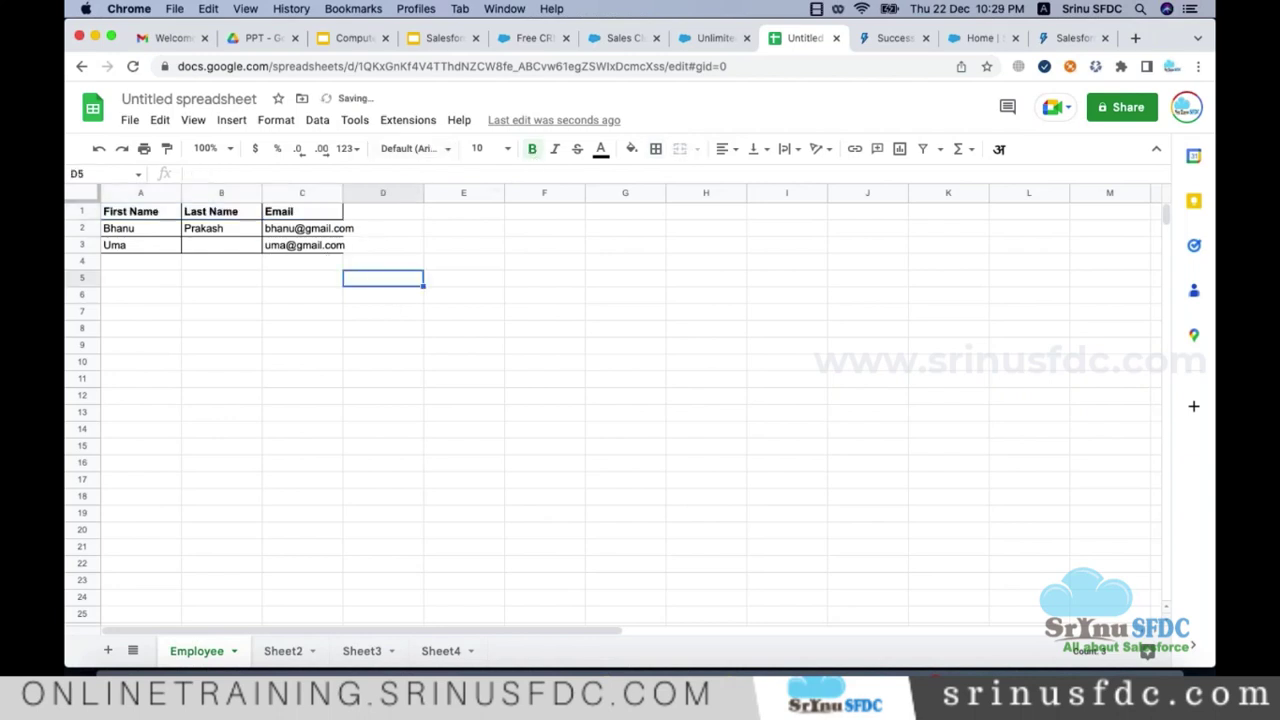
double_click(341, 193)
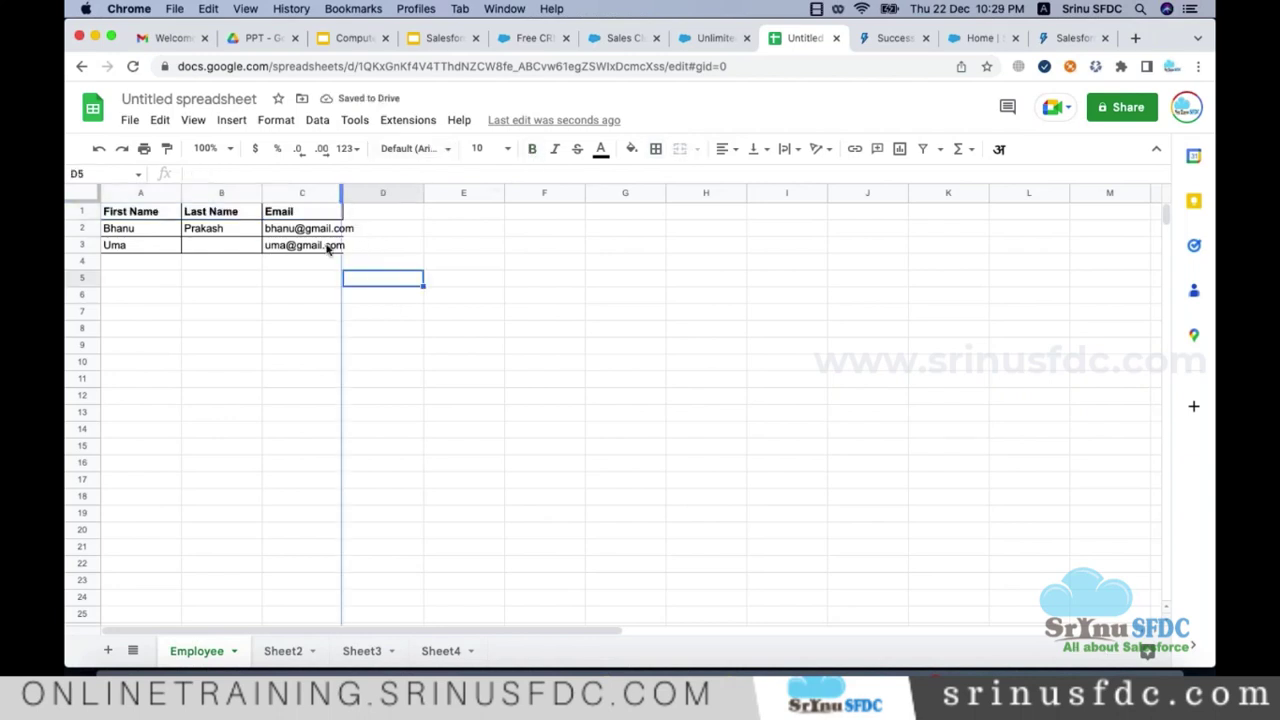
click(88, 228)
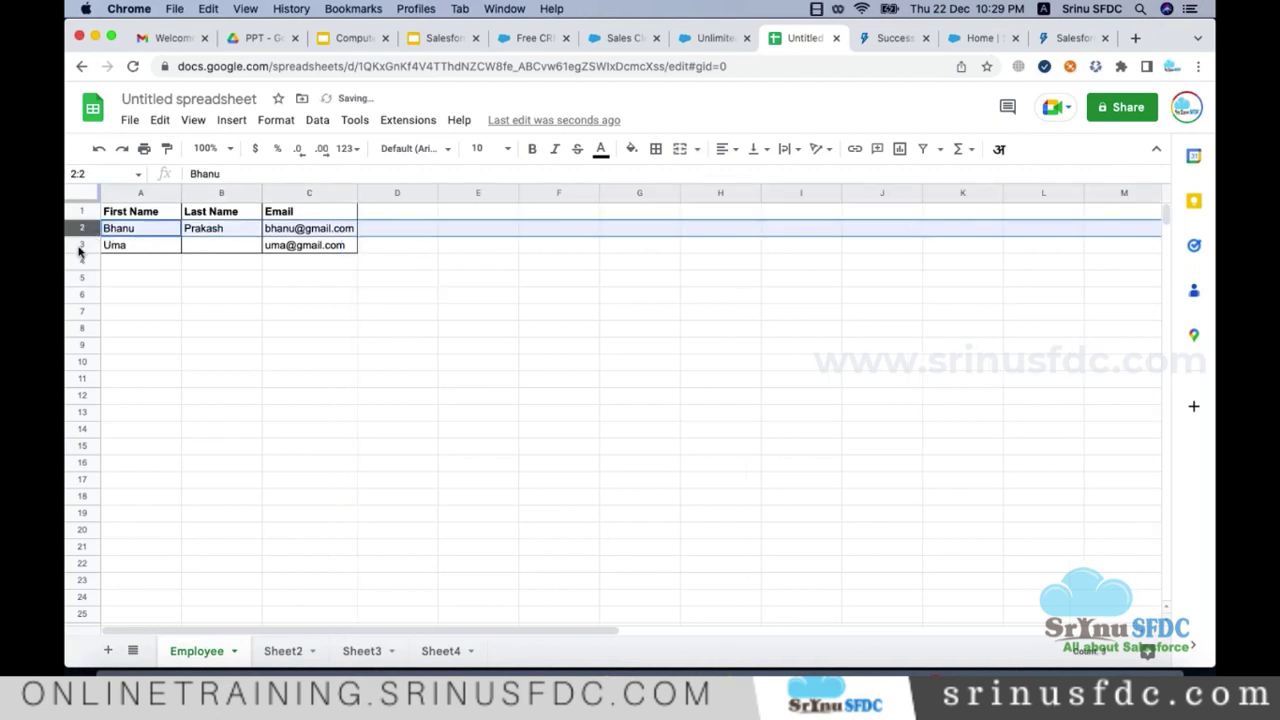
click(81, 246)
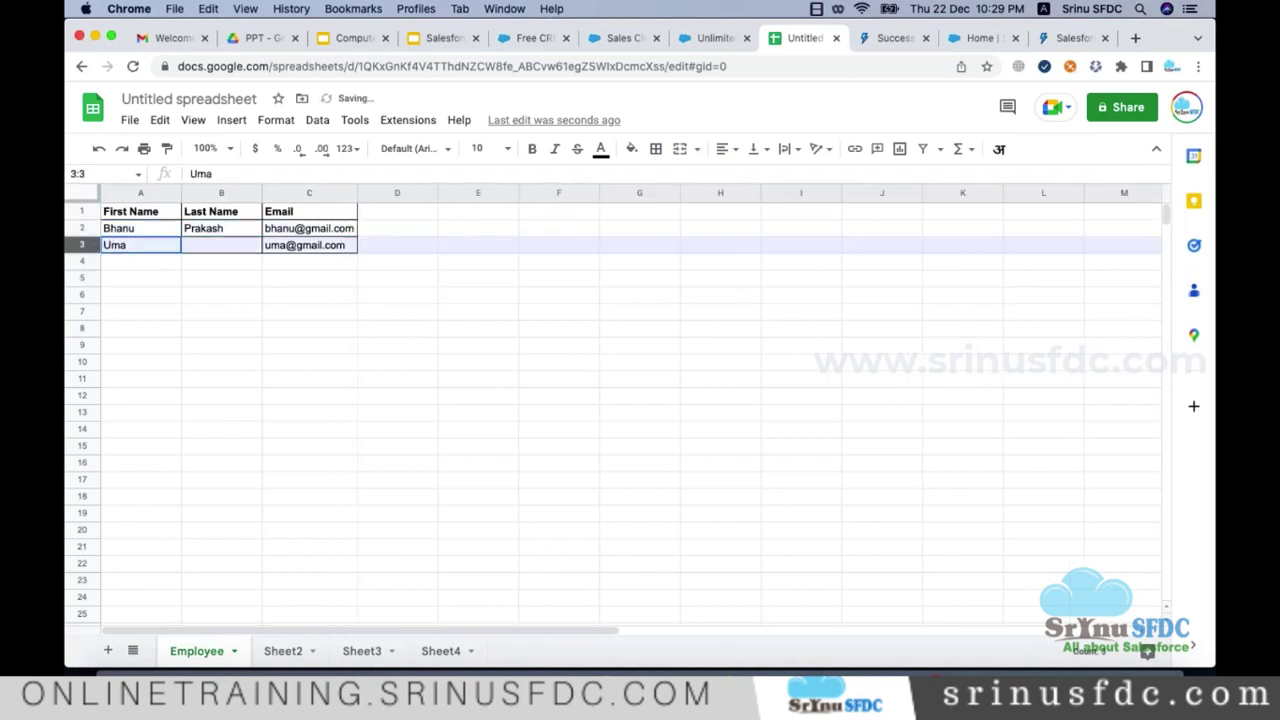
click(365, 298)
click(340, 248)
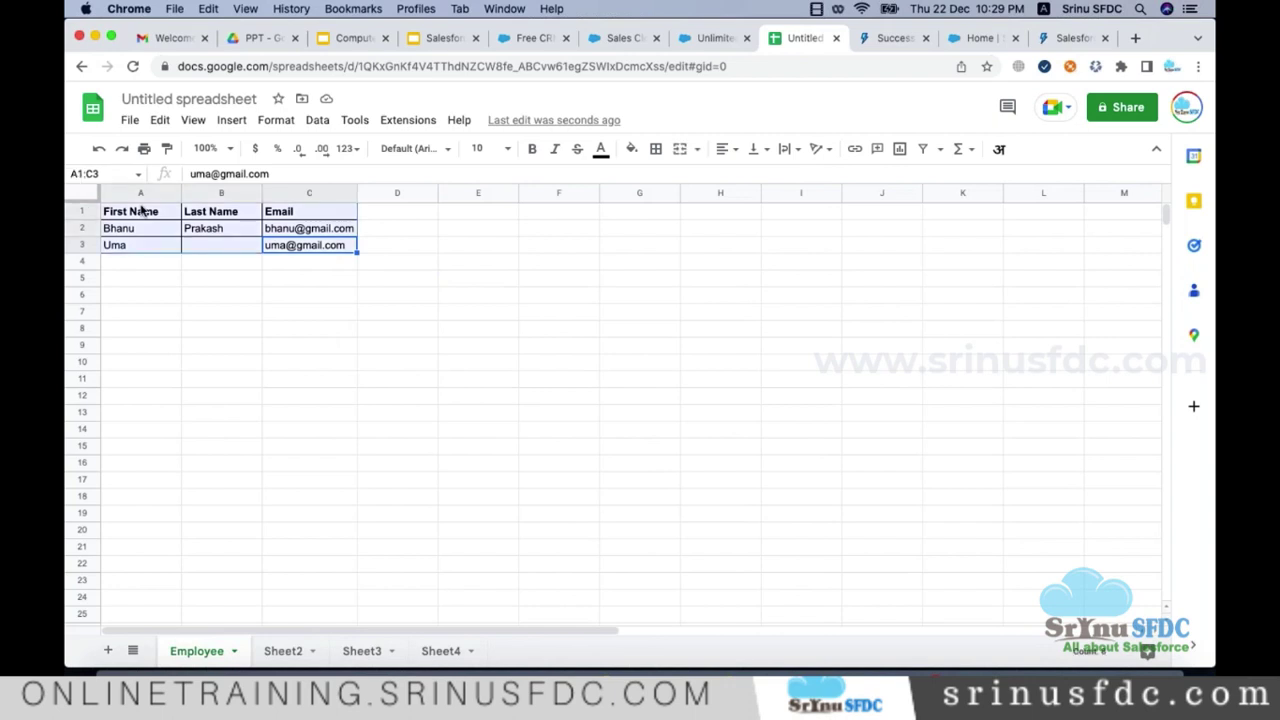
Step: Type the column-to-field mapping on the empty line below Table --> Object, checking the sheet's columns
key(super+Tab)
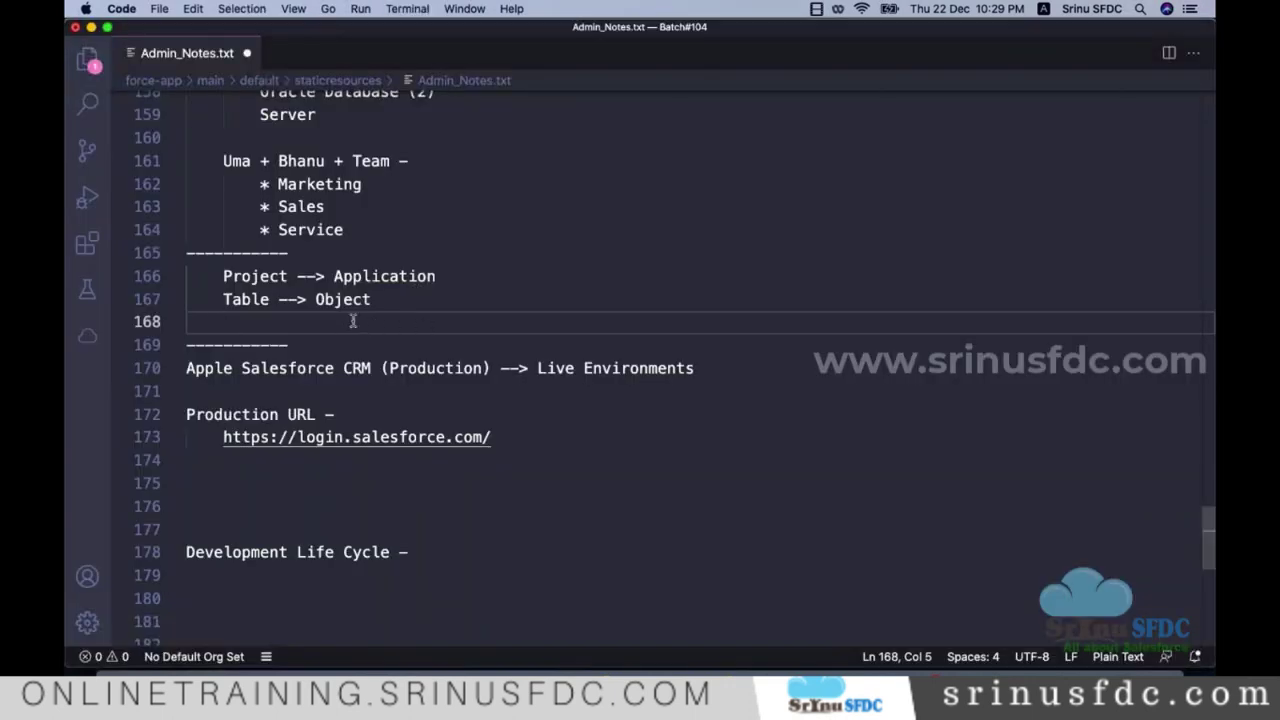
click(352, 299)
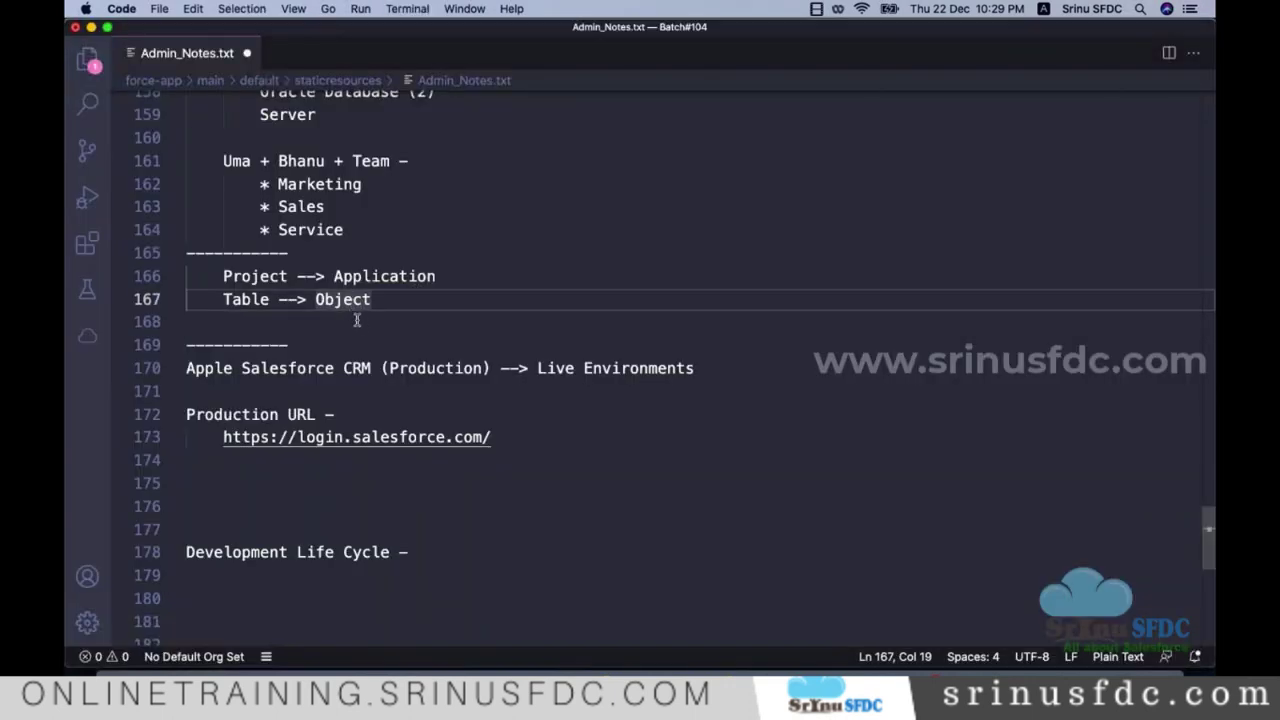
click(360, 321)
key(super+Tab)
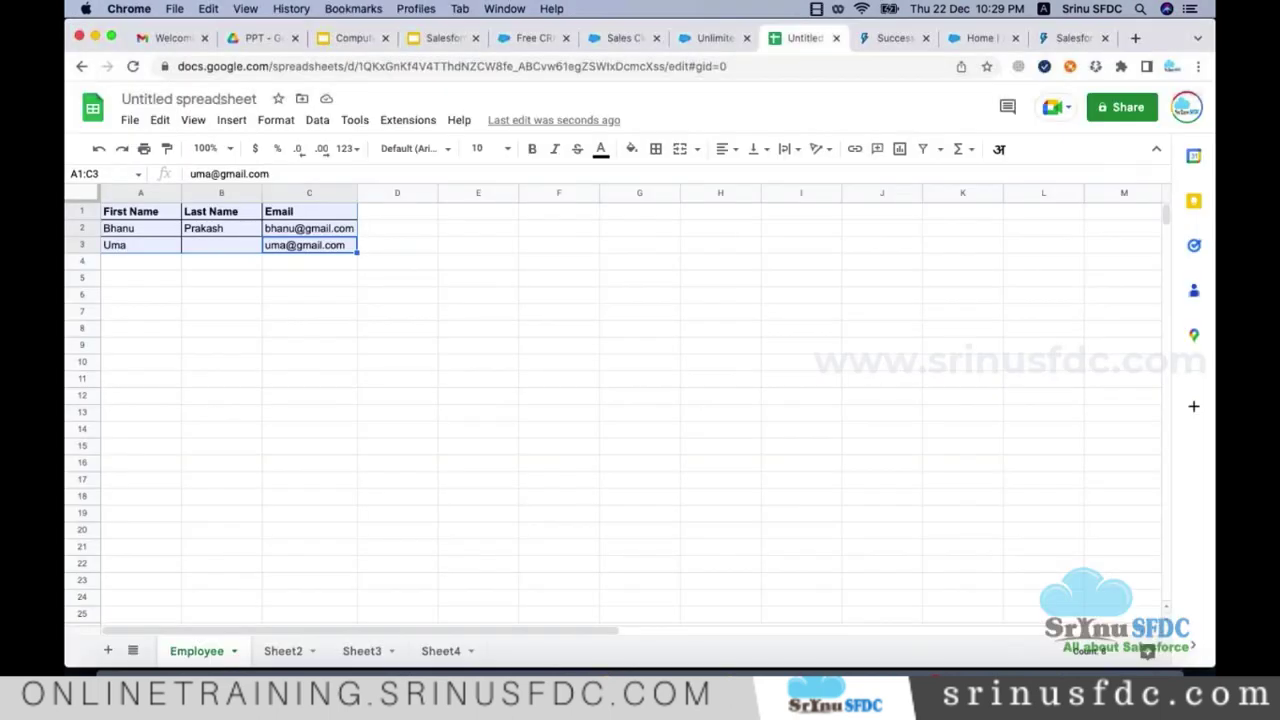
click(146, 194)
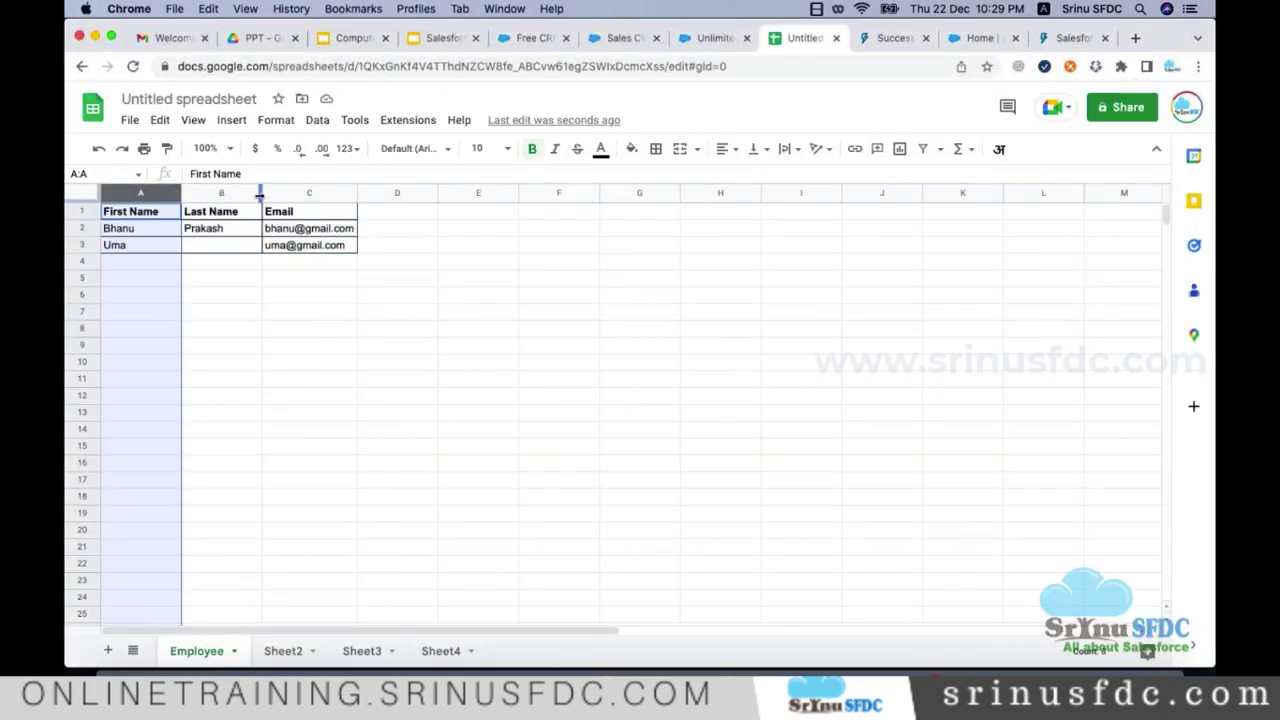
click(228, 194)
click(300, 194)
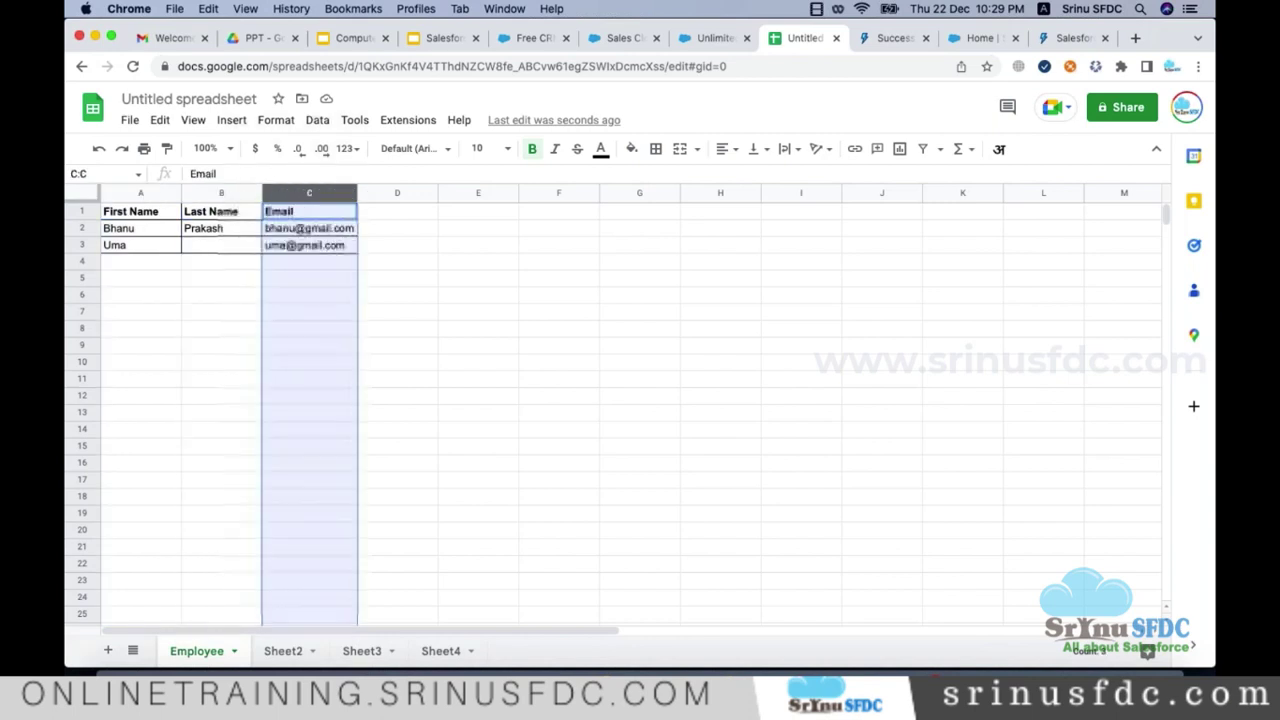
click(268, 252)
key(super+Tab)
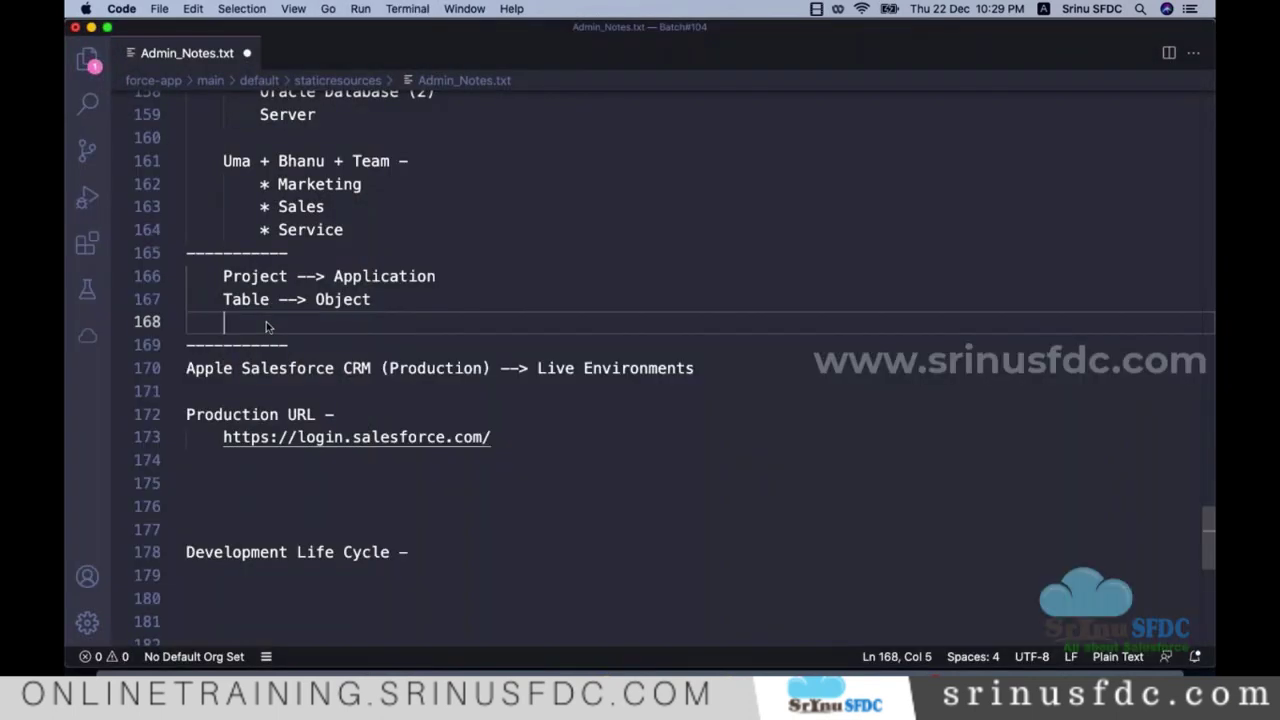
text(Columns)
text(--> )
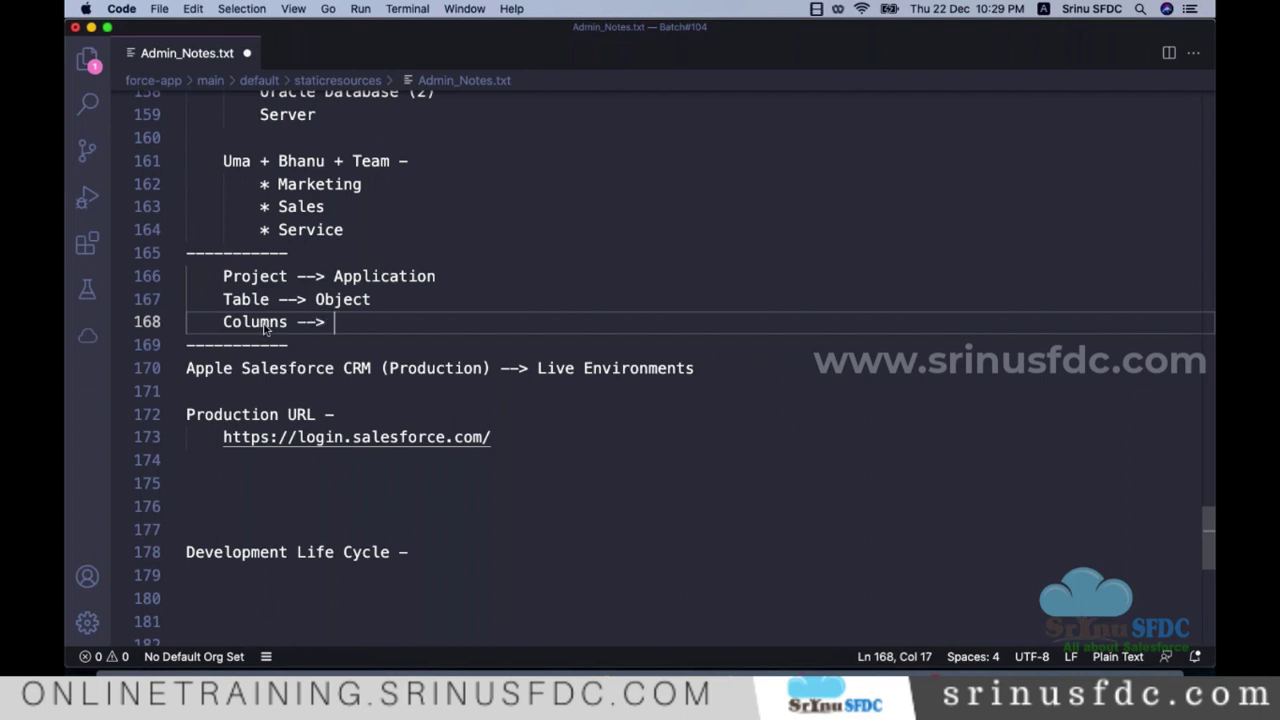
text(Field)
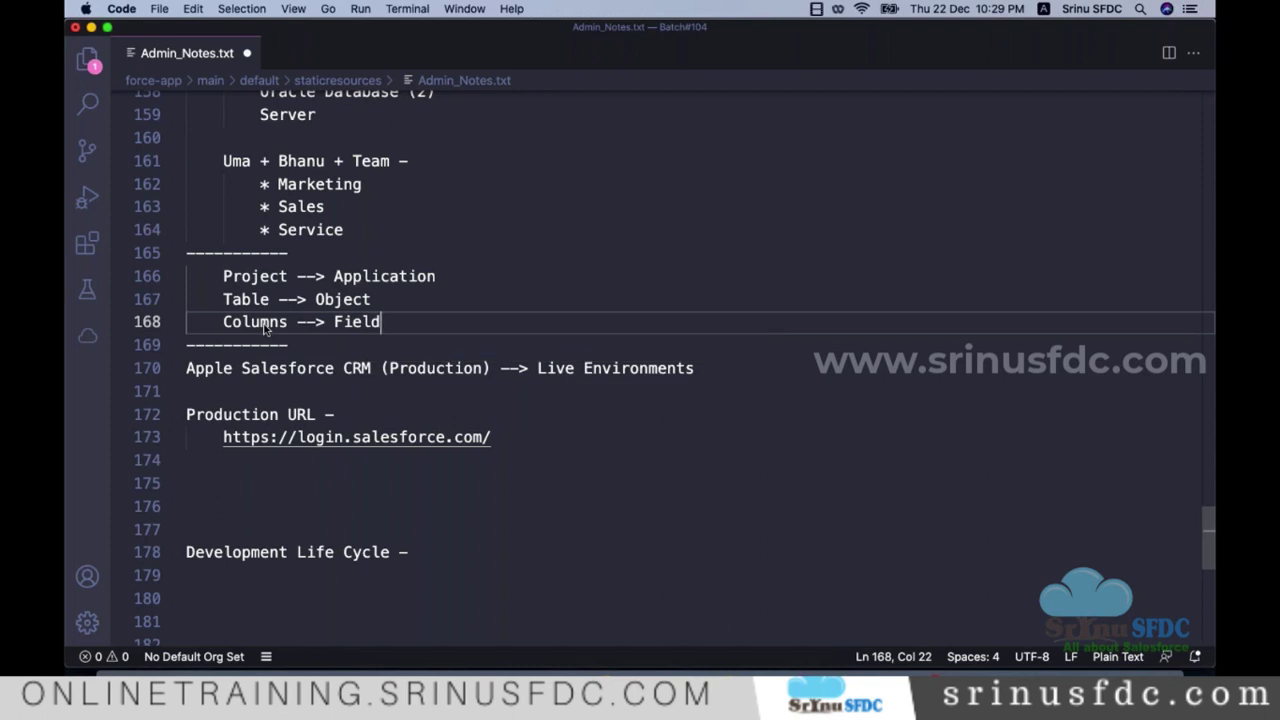
Step: Fix the plurals so line 168 reads 'Column --> Field' and start a new line 169
key(super+Tab)
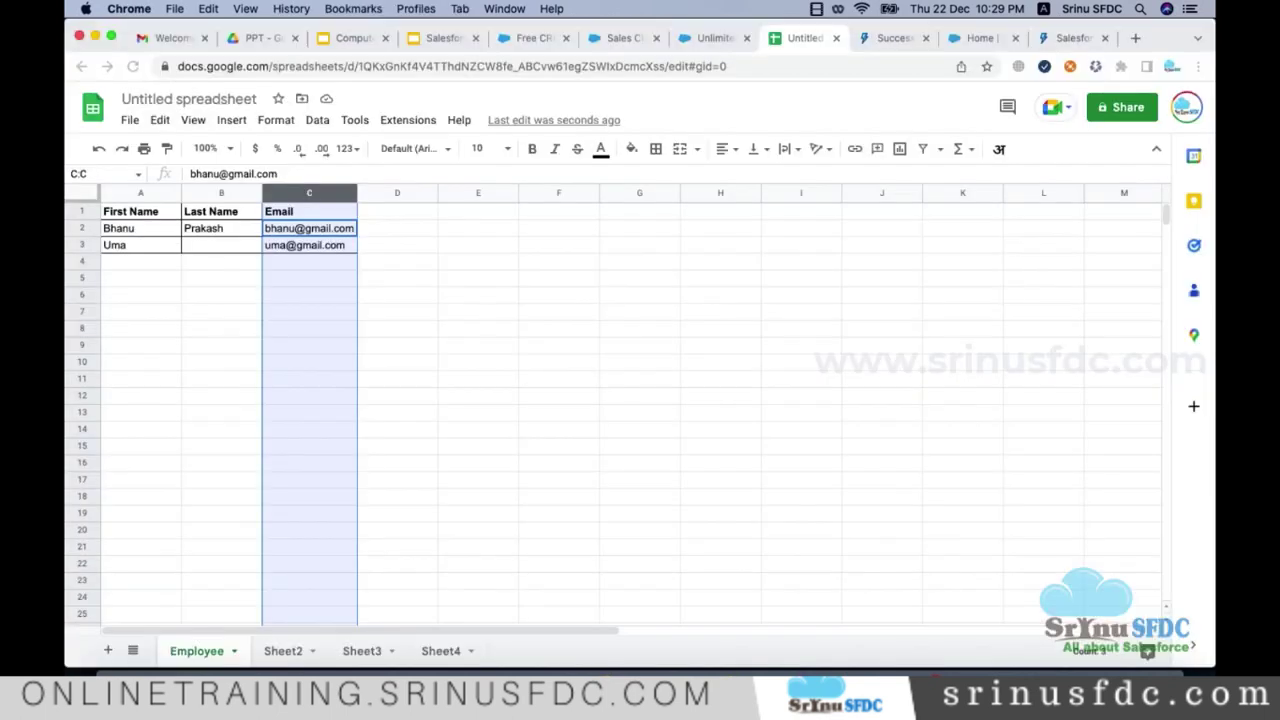
click(135, 192)
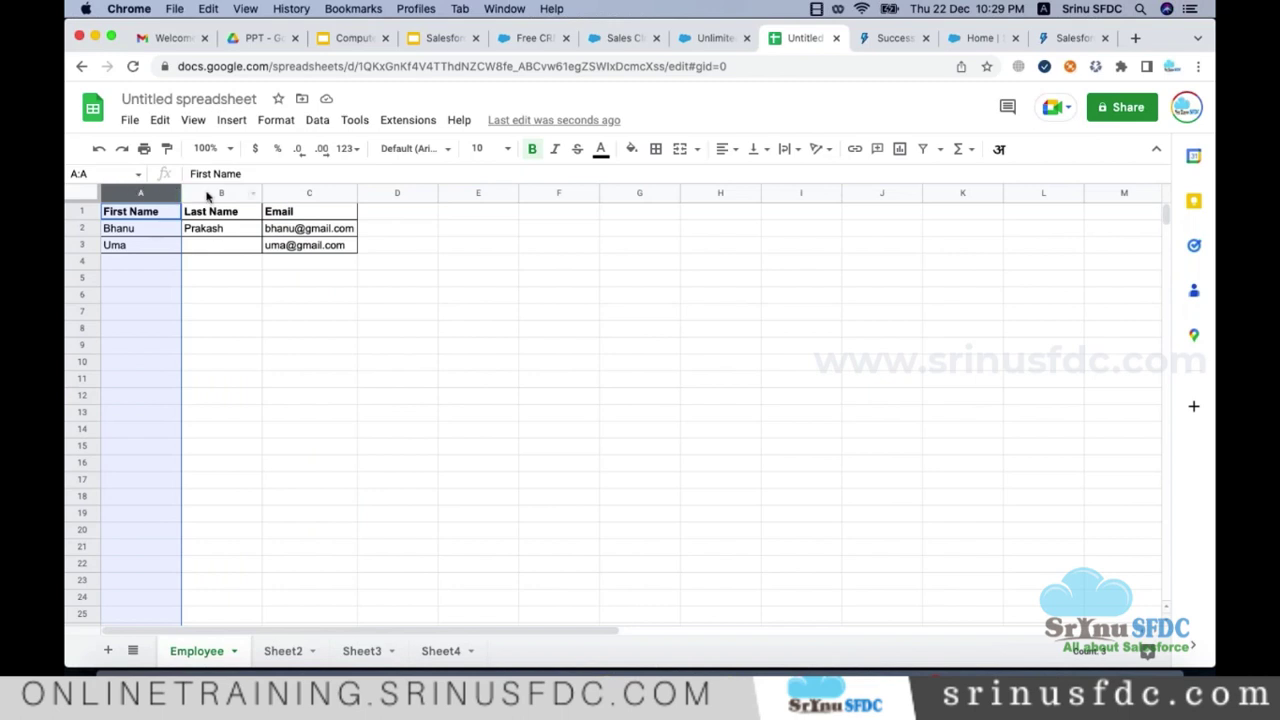
click(212, 193)
click(306, 193)
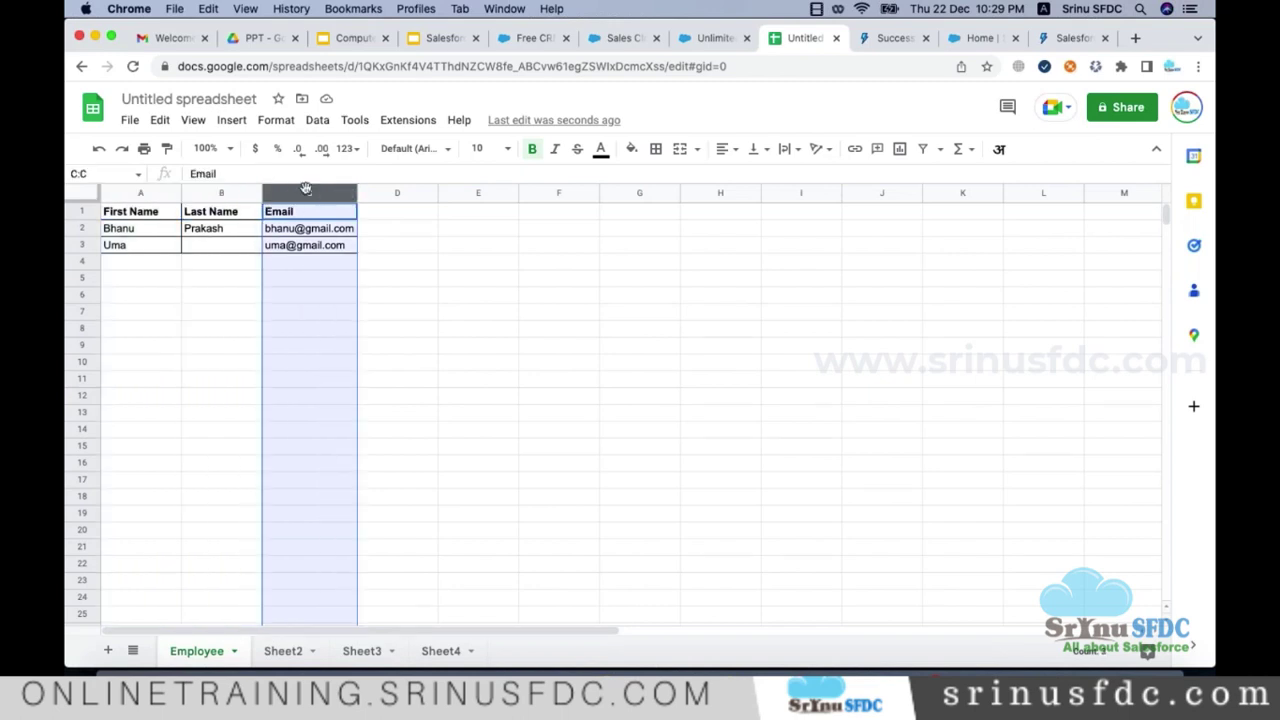
key(super+Tab)
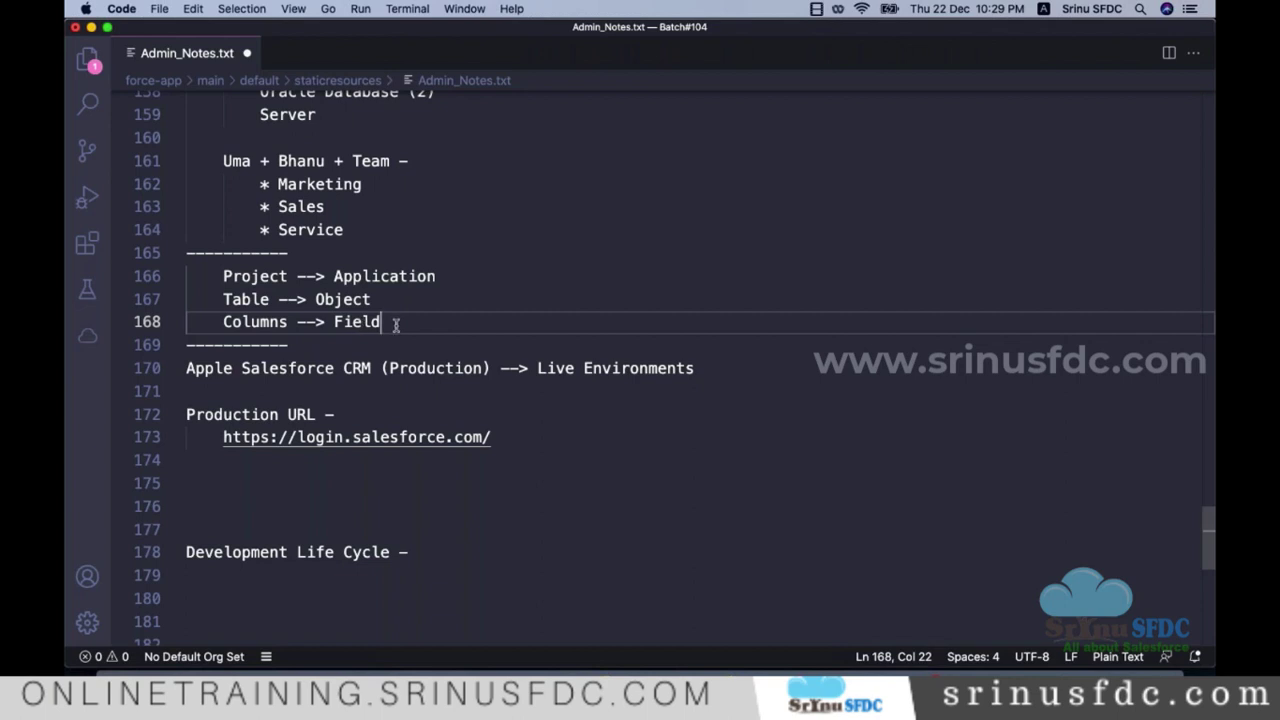
text(s)
key(BackSpace)
click(290, 321)
key(BackSpace)
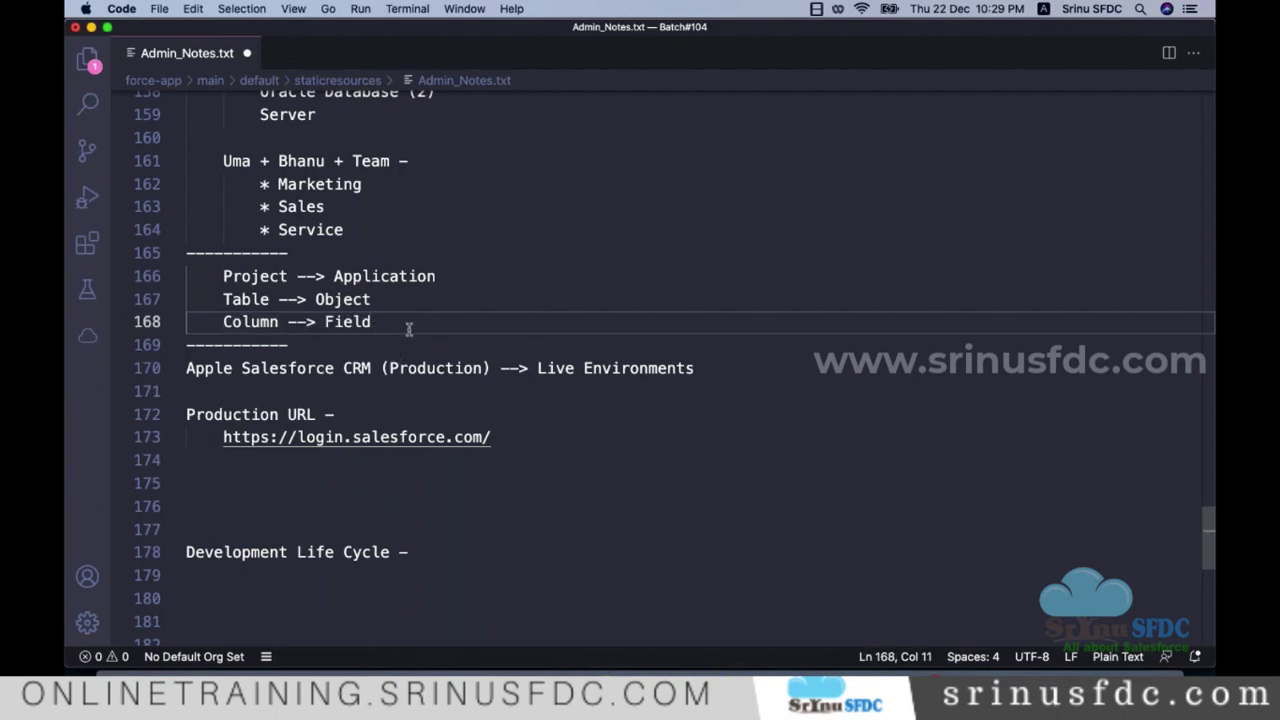
scroll(404, 321, down, 2)
click(426, 278)
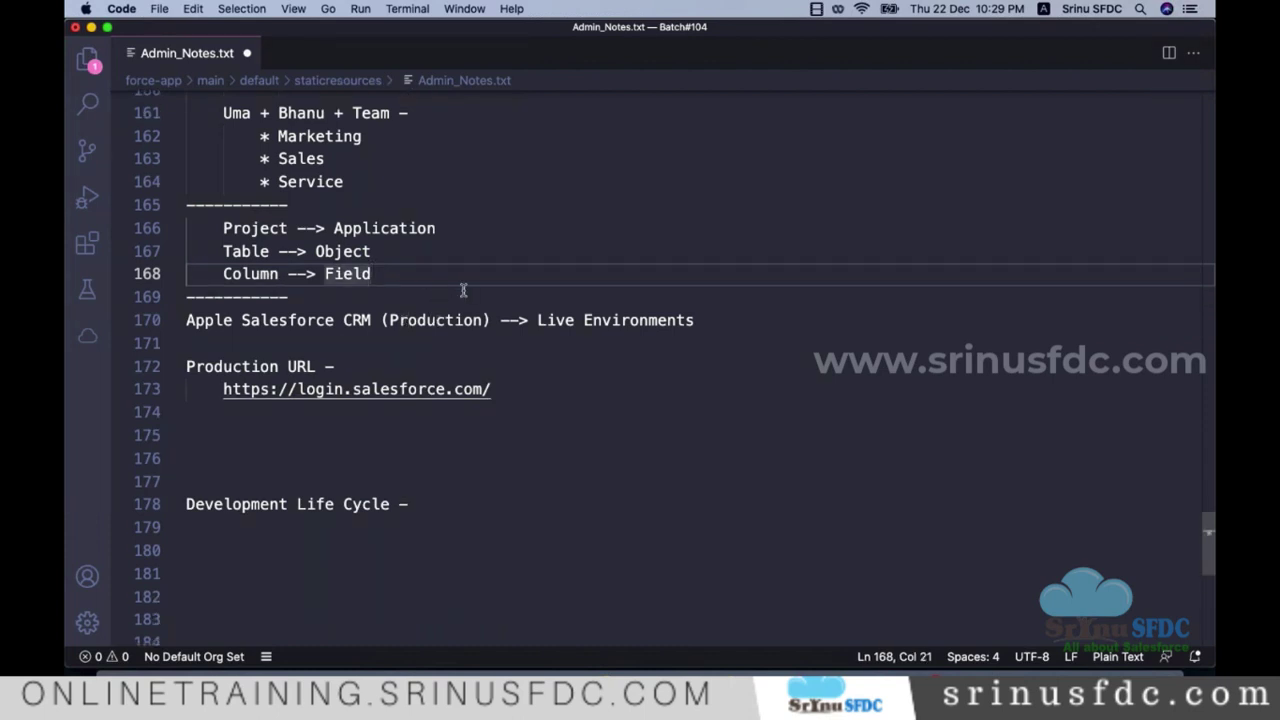
key(Return)
key(super+Tab)
Step: Add 'Row --> Record' below Column --> Field and save Admin_Notes.txt
click(86, 228)
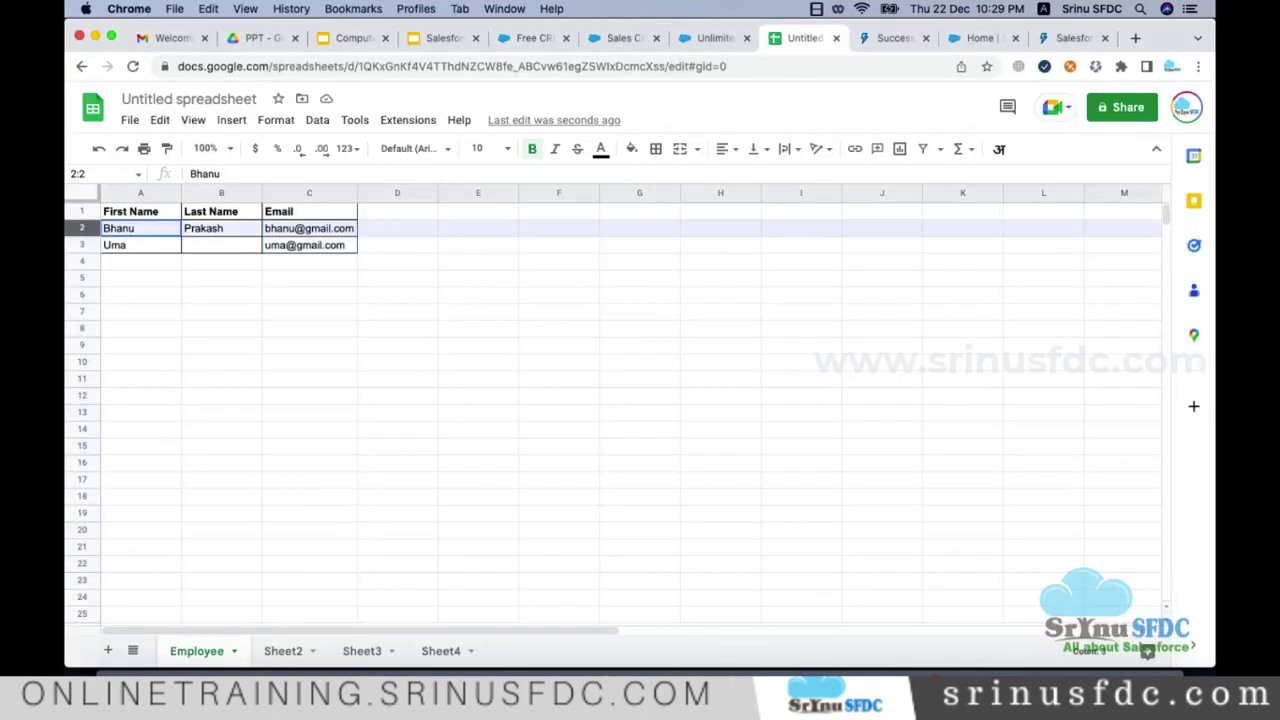
click(82, 245)
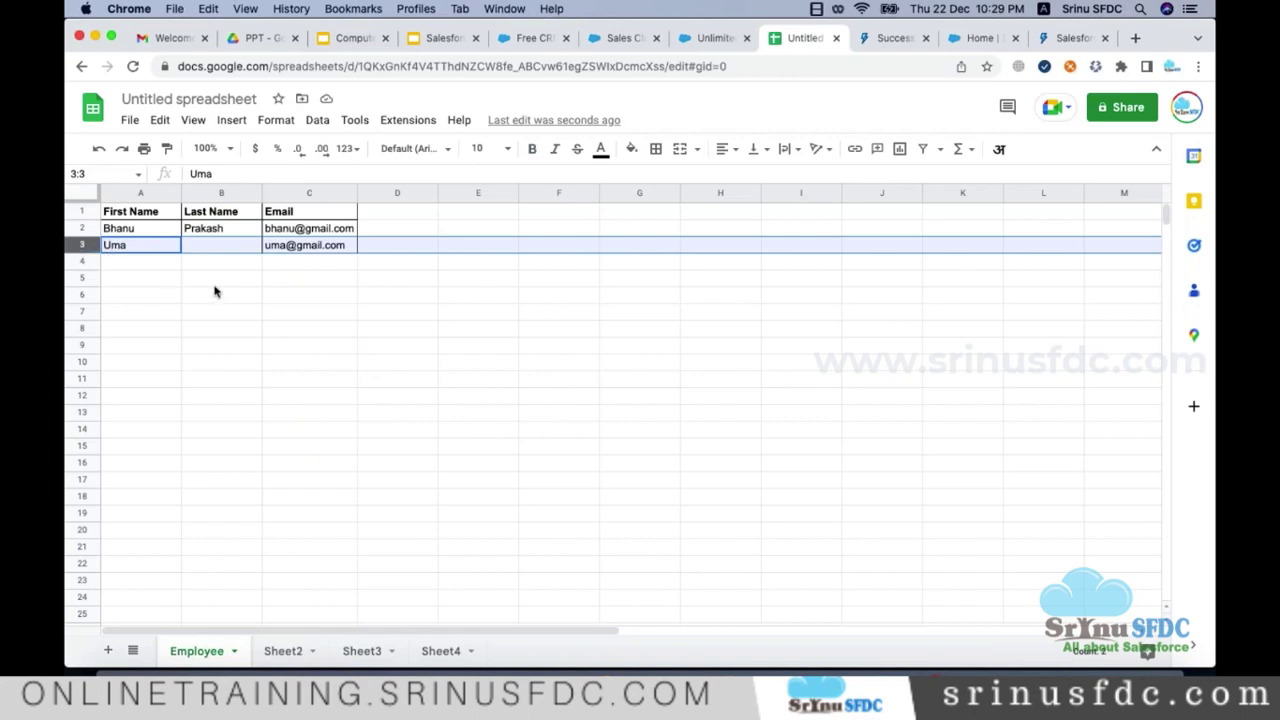
key(super+Tab)
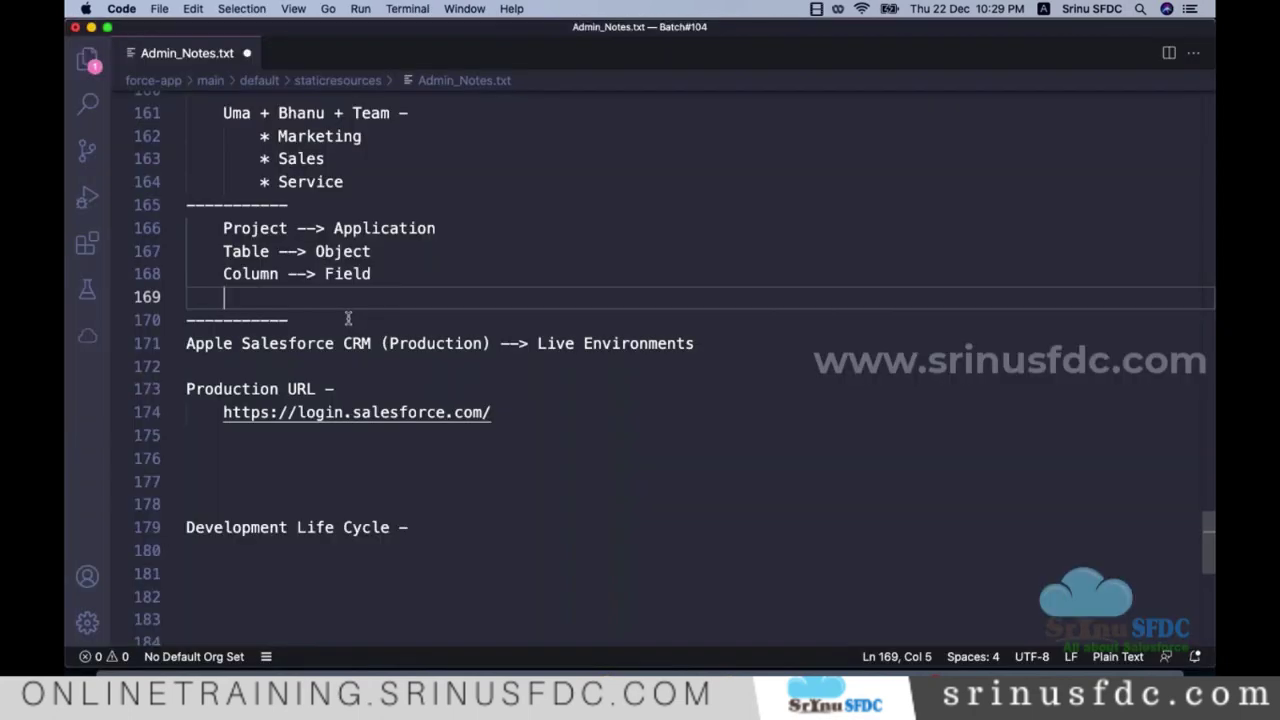
text(Rows)
key(BackSpace)
text(--> Record)
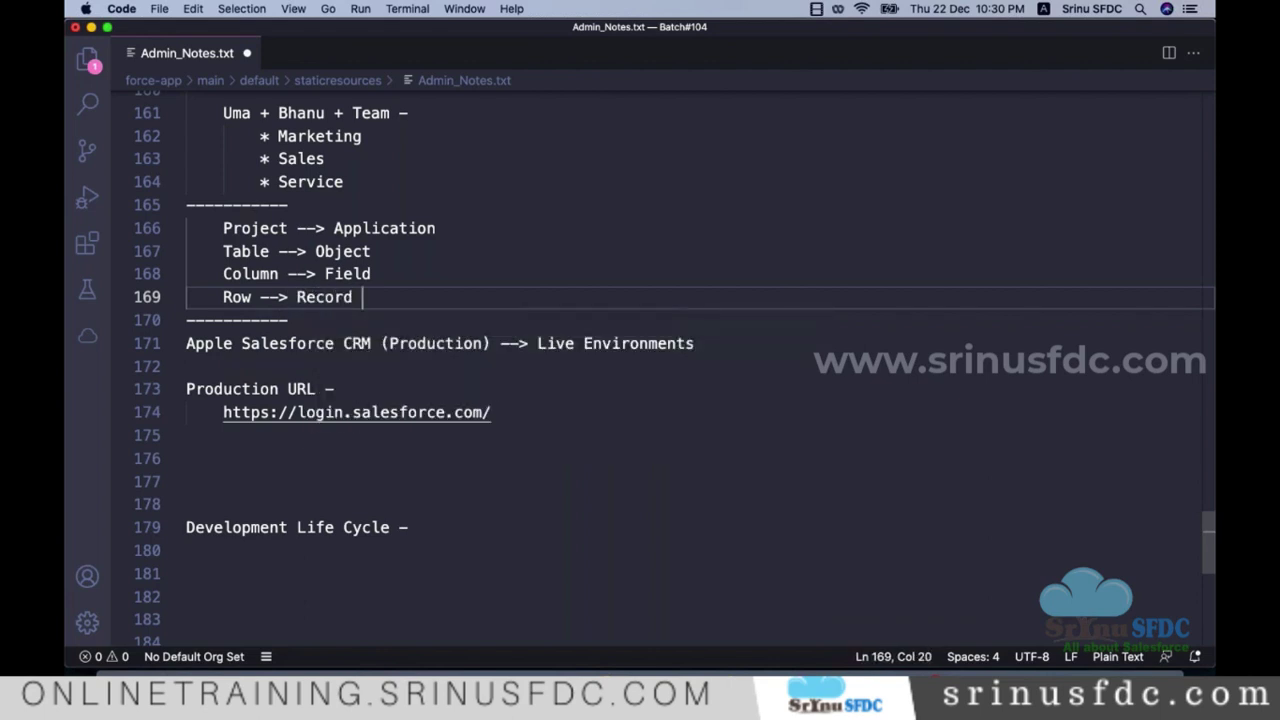
key(super+s)
Step: Review the four mapping lines and open a blank line after Row --> Record
key(super+Tab)
key(super+Tab)
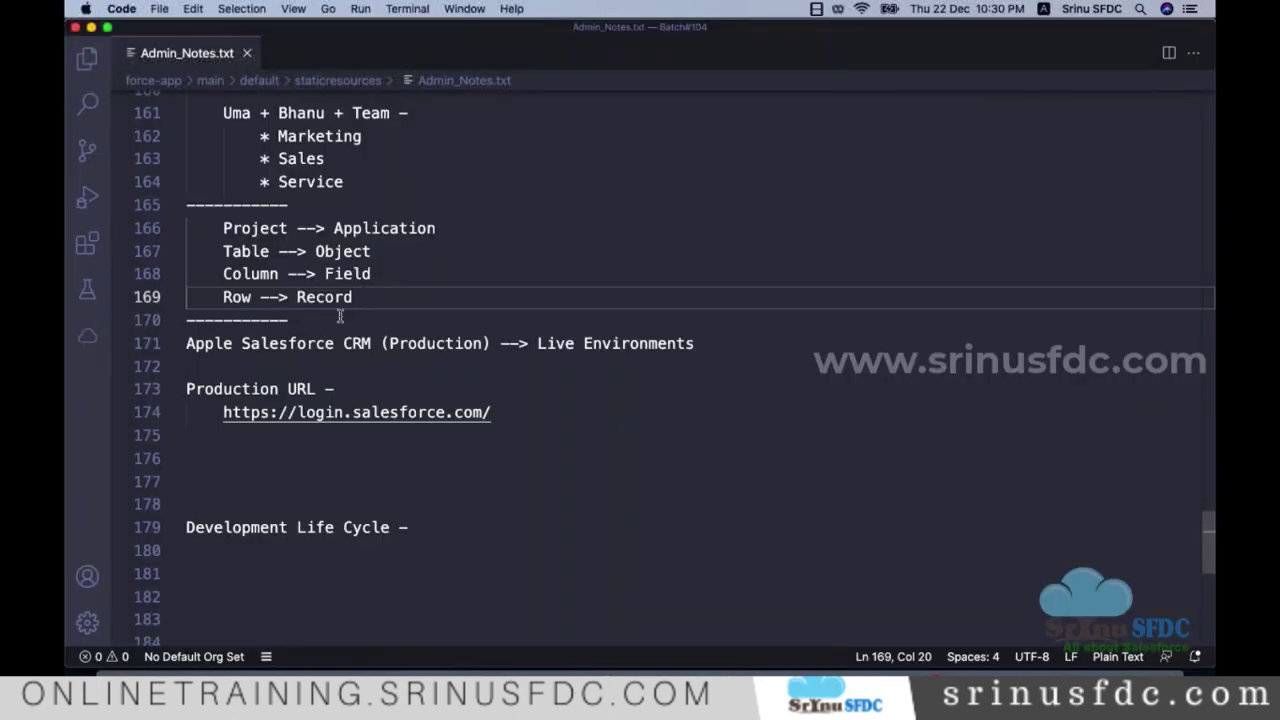
drag(228, 227, 391, 297)
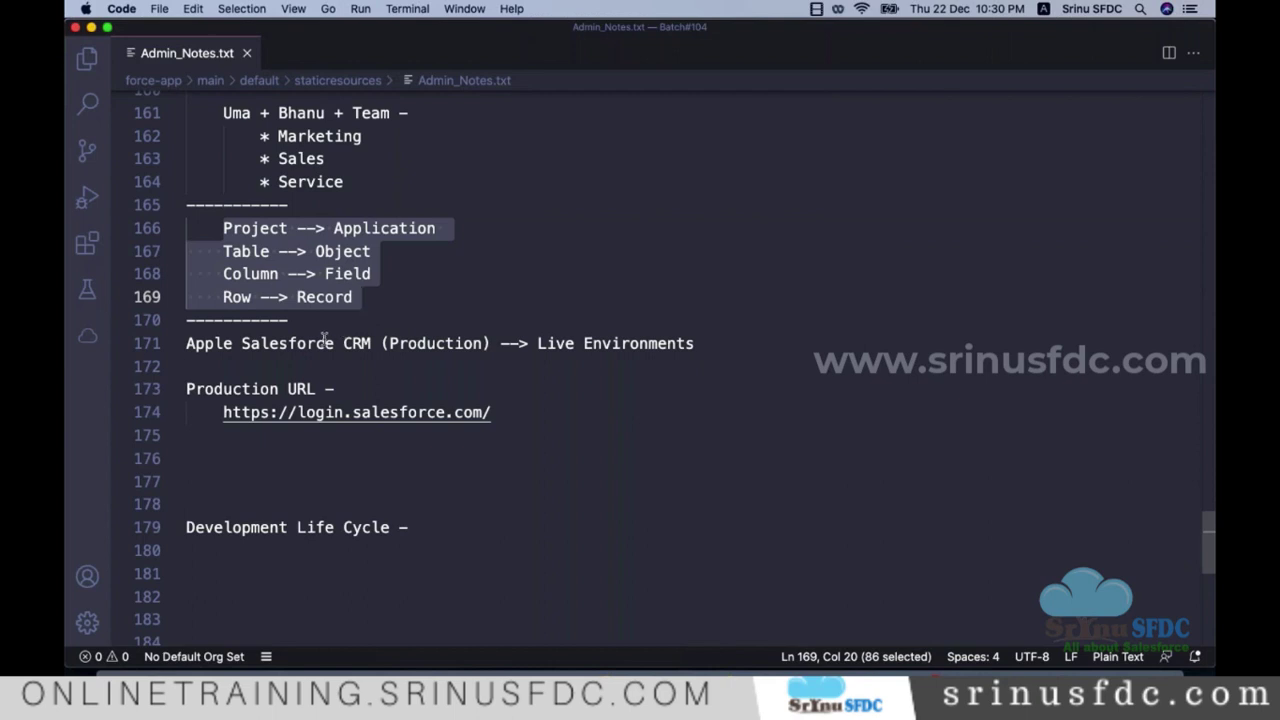
triple_click(398, 228)
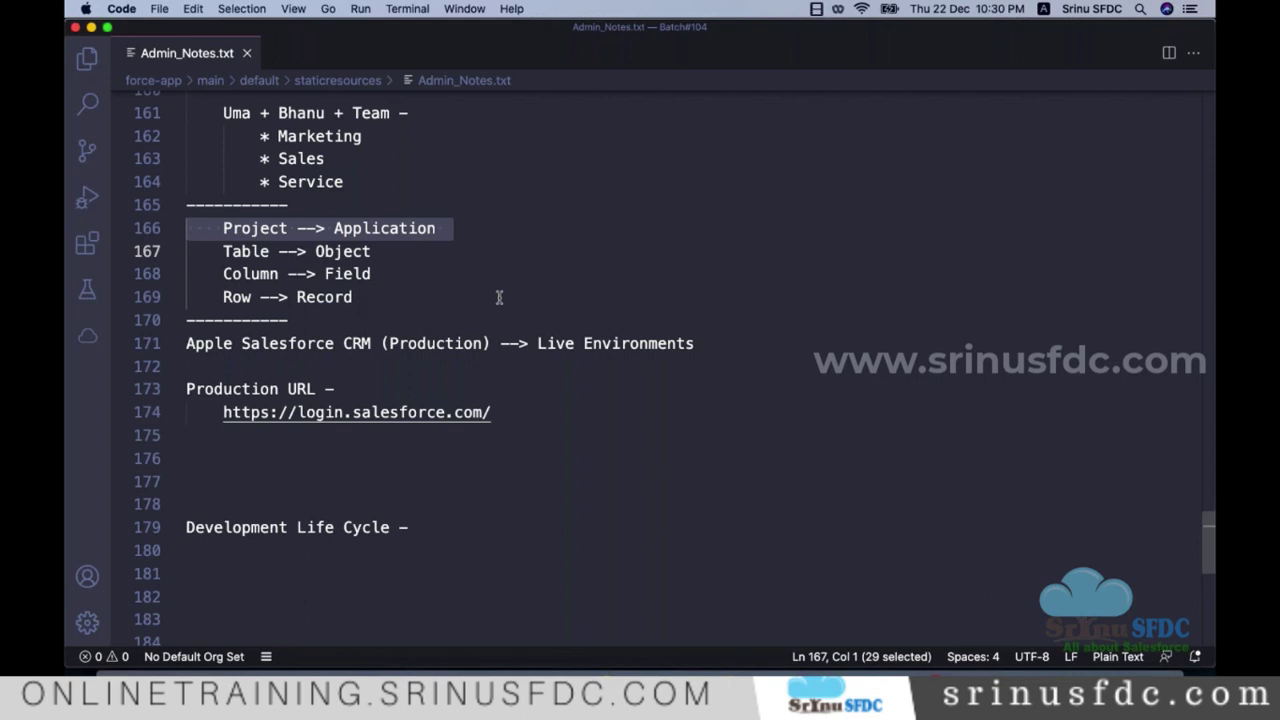
scroll(434, 277, down, 1)
click(437, 254)
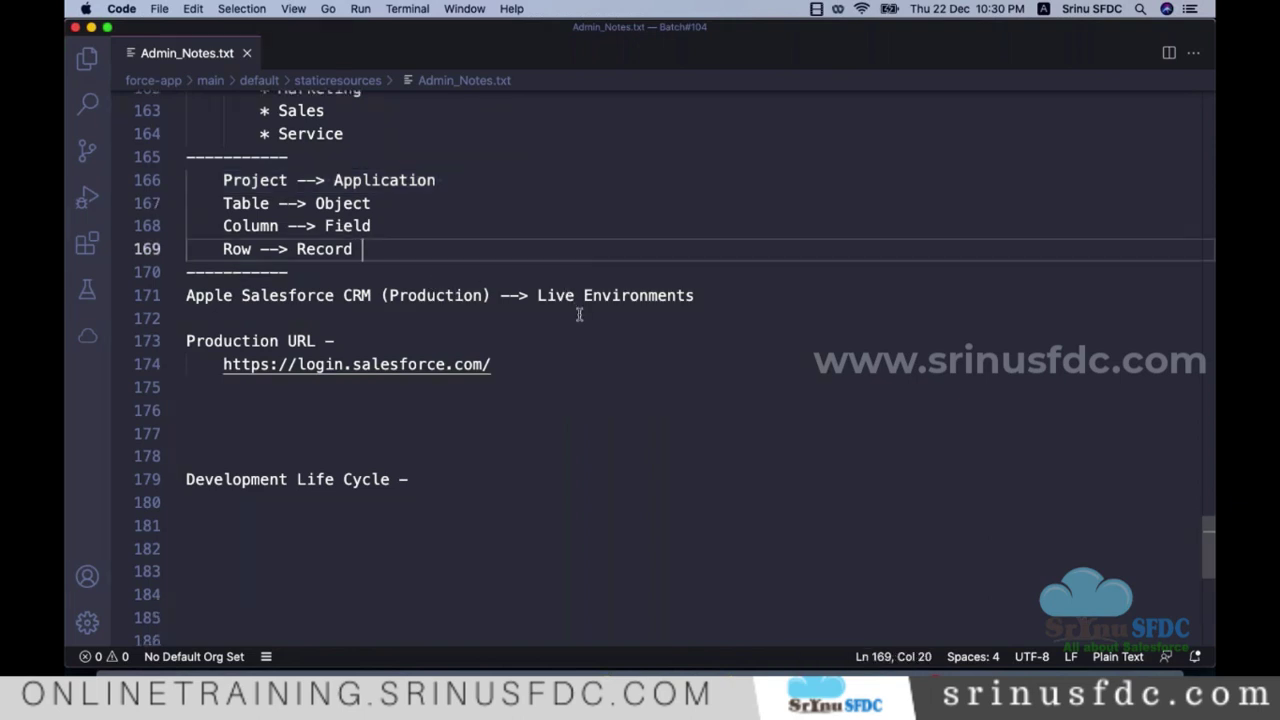
key(Return)
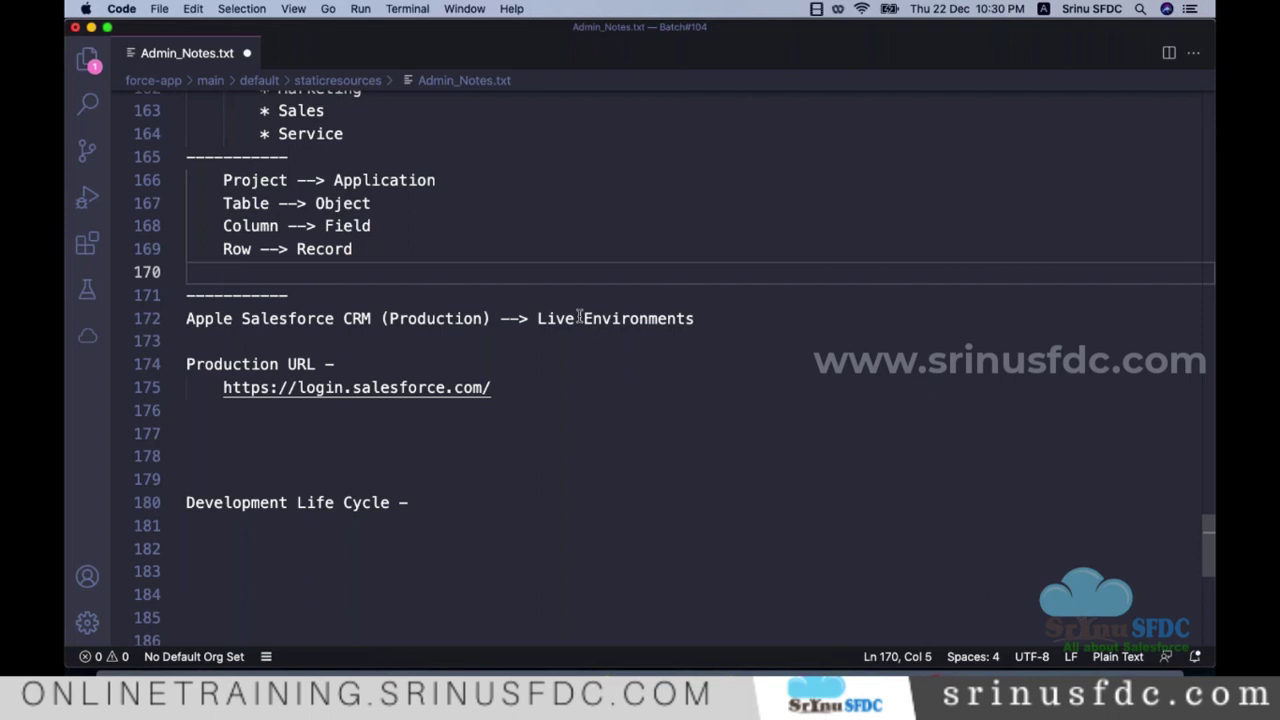
Step: Start the line 170 note with 'sql, dml -->'
double_click(255, 203)
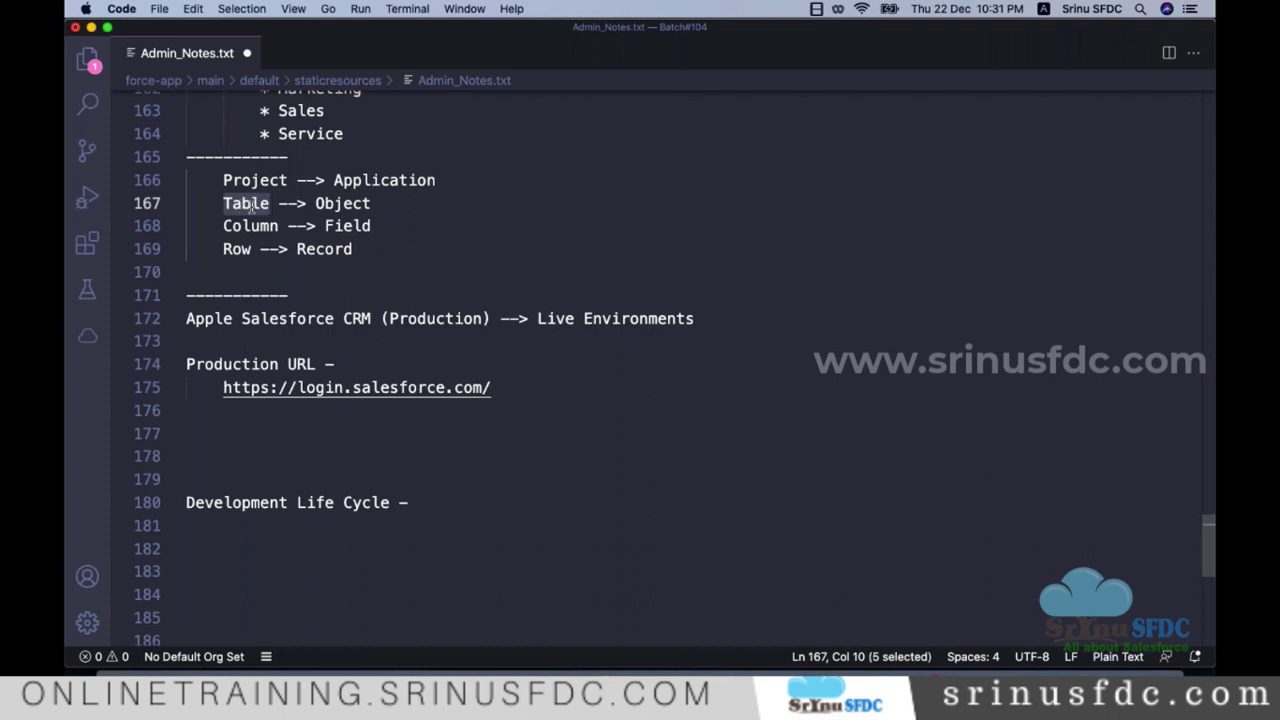
key(super+Tab)
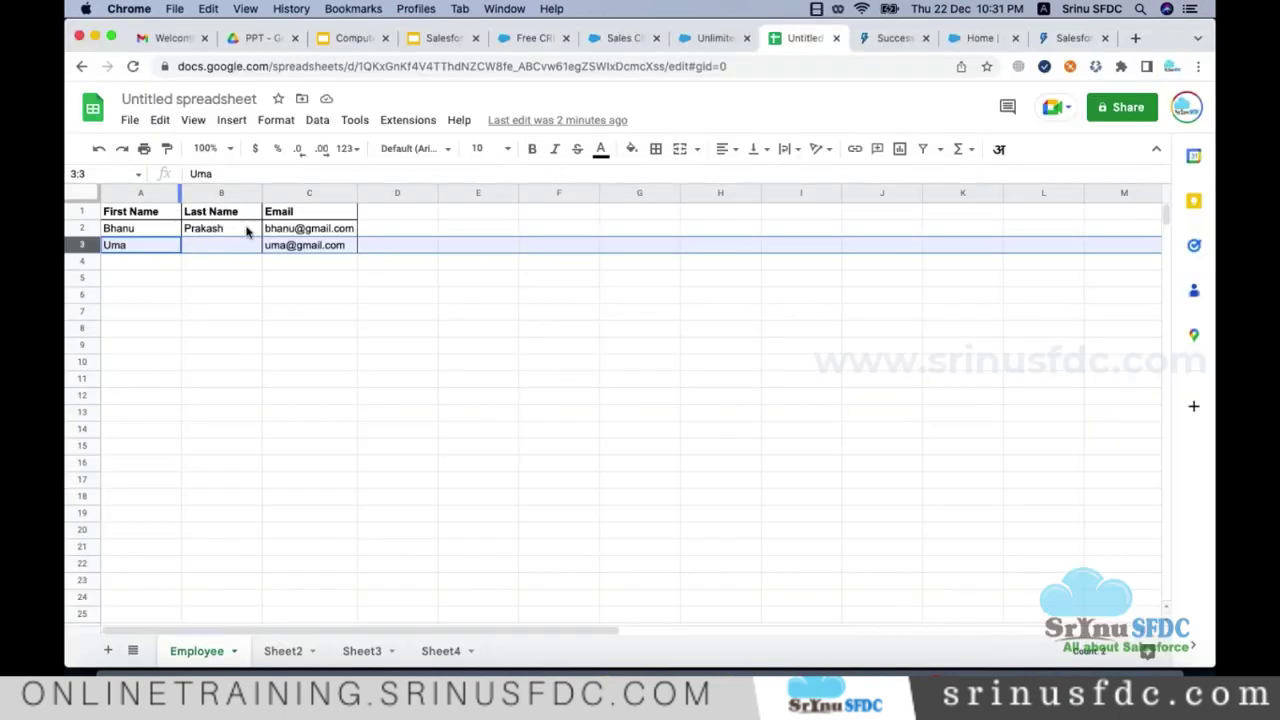
click(220, 300)
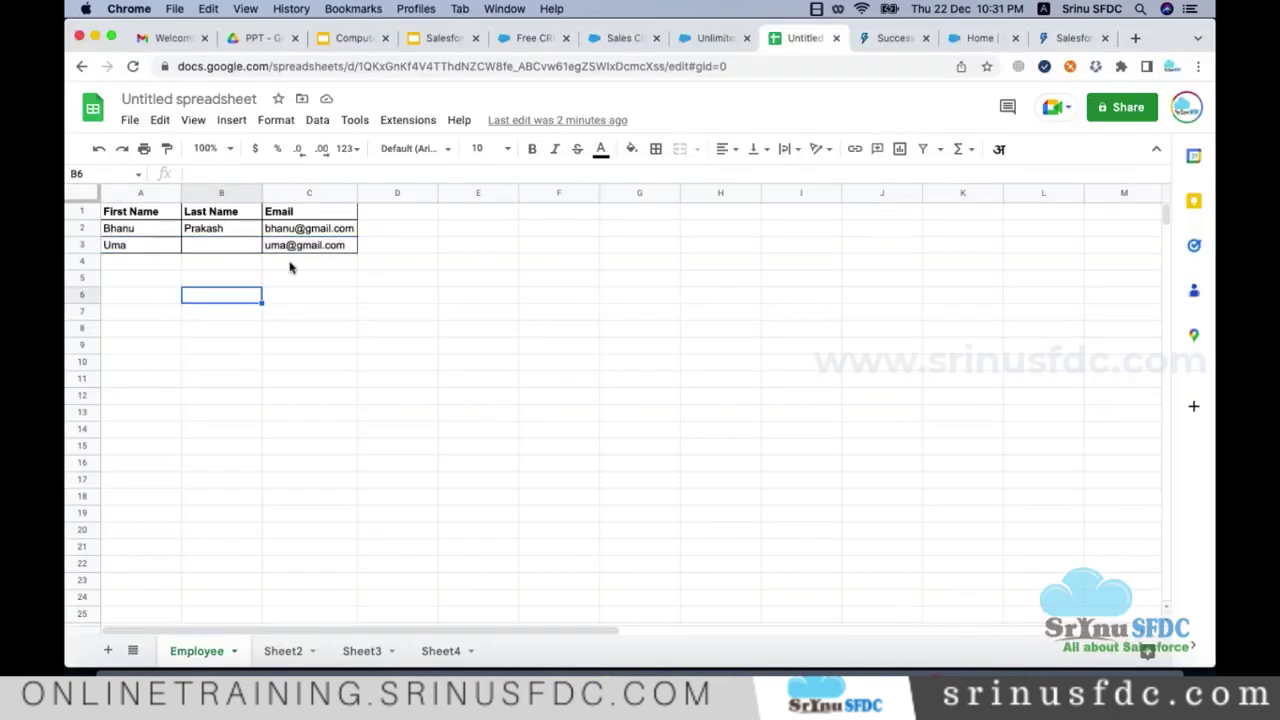
key(super+Tab)
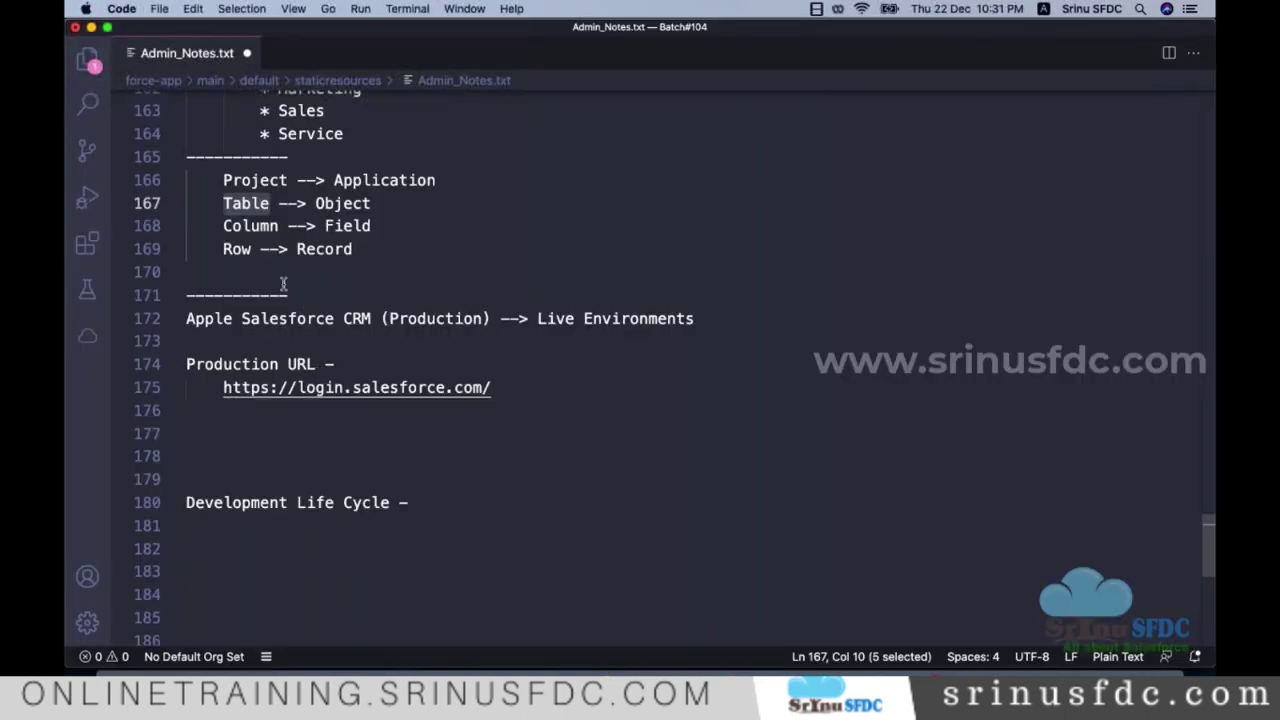
click(283, 278)
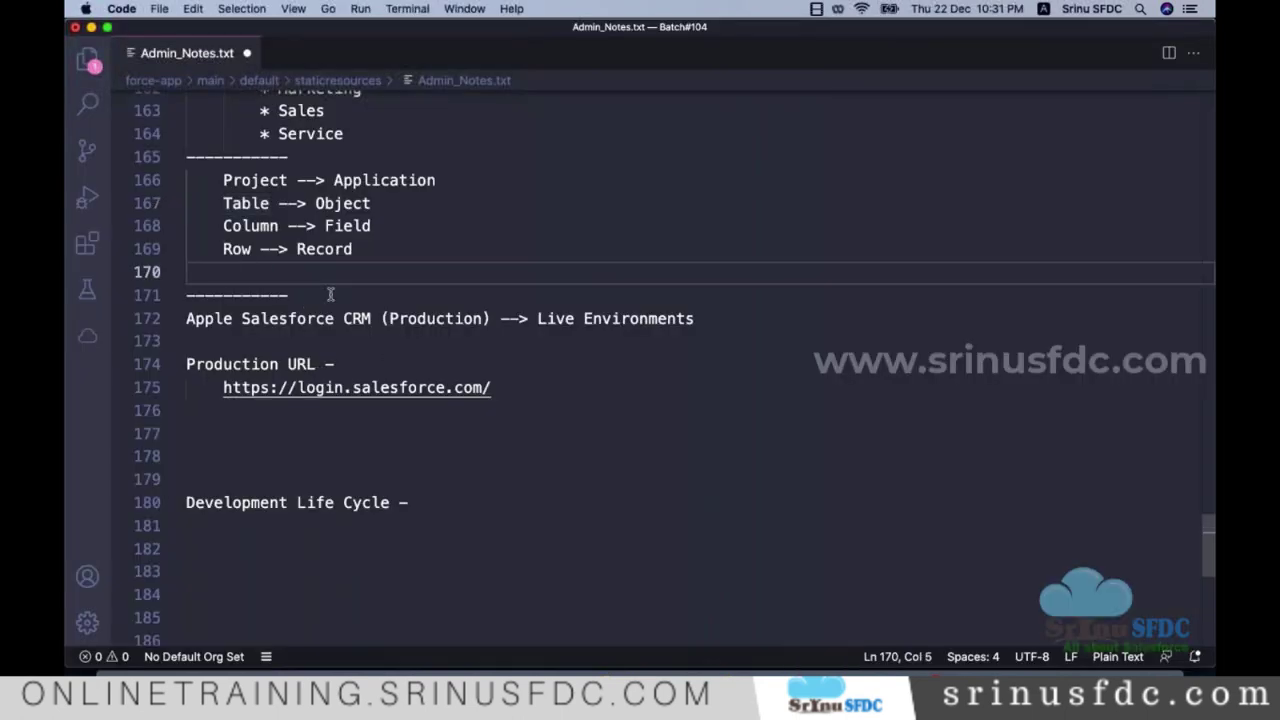
text(sql)
key(BackSpace)
text(, dml )
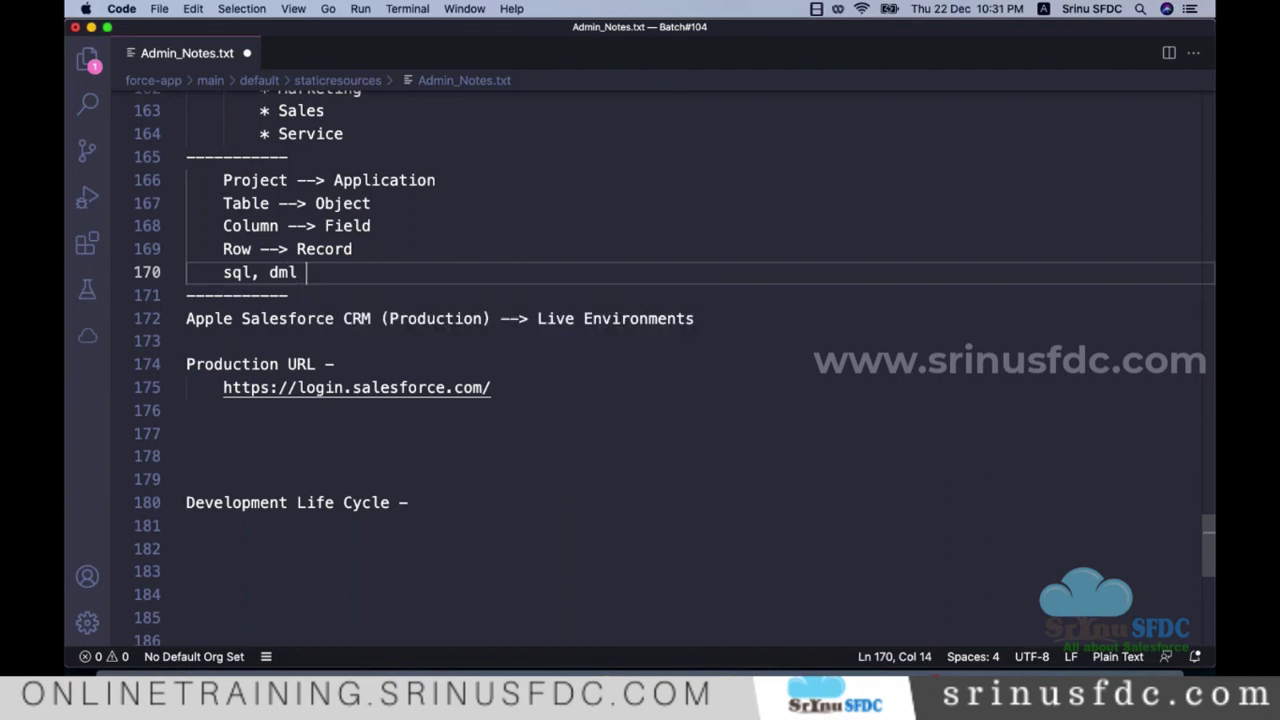
text(-->)
Step: Complete the note with 'Tab (Links to an object )' and save the notes file
text(Tab)
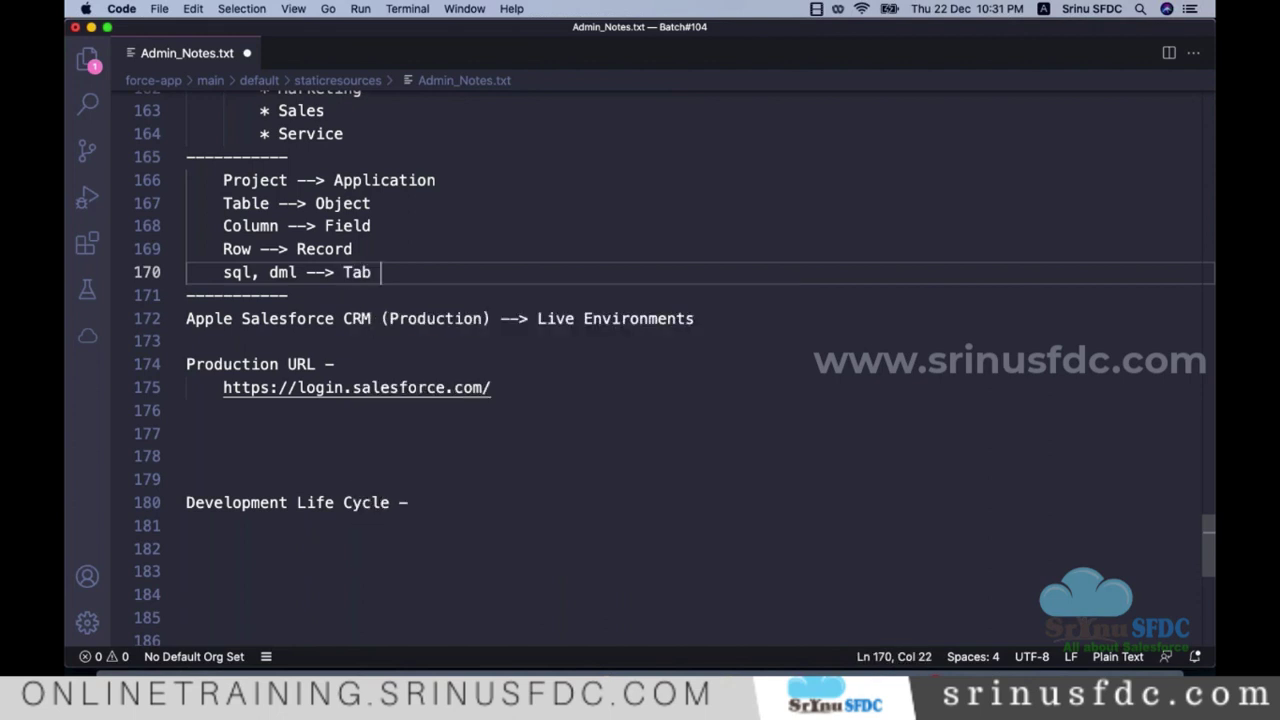
text( ())
key(Left)
text(L)
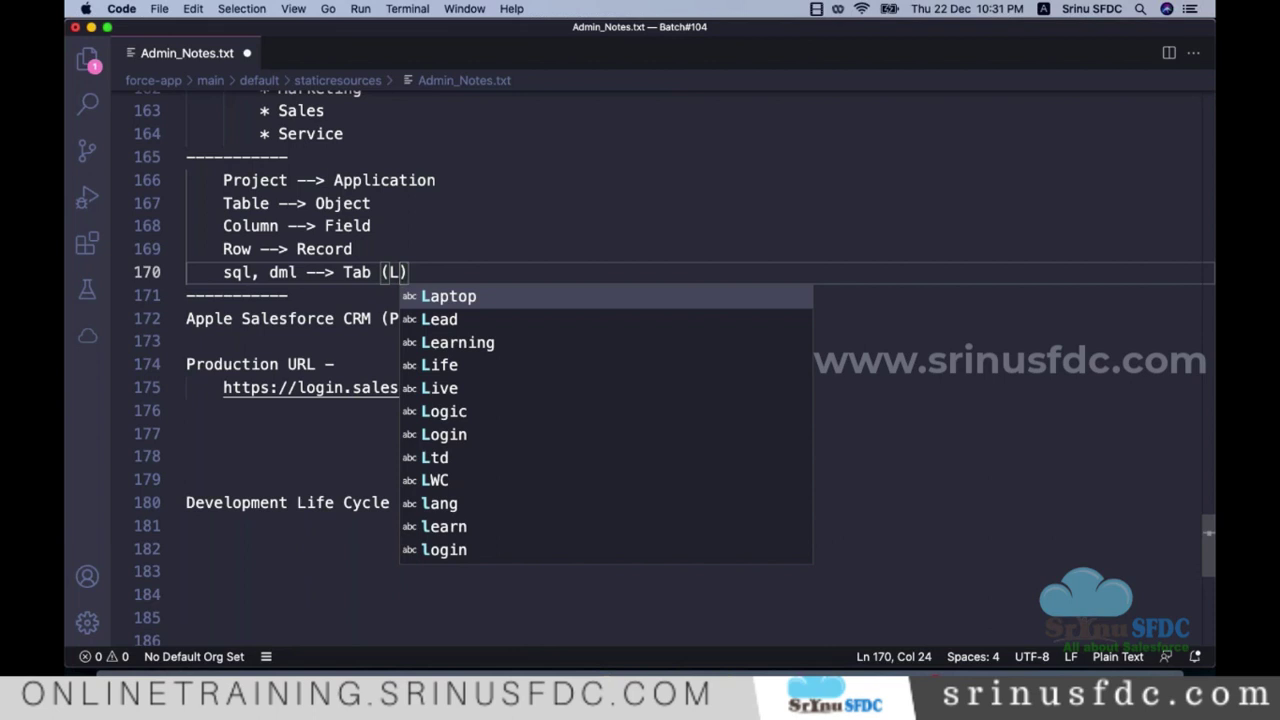
text(ink)
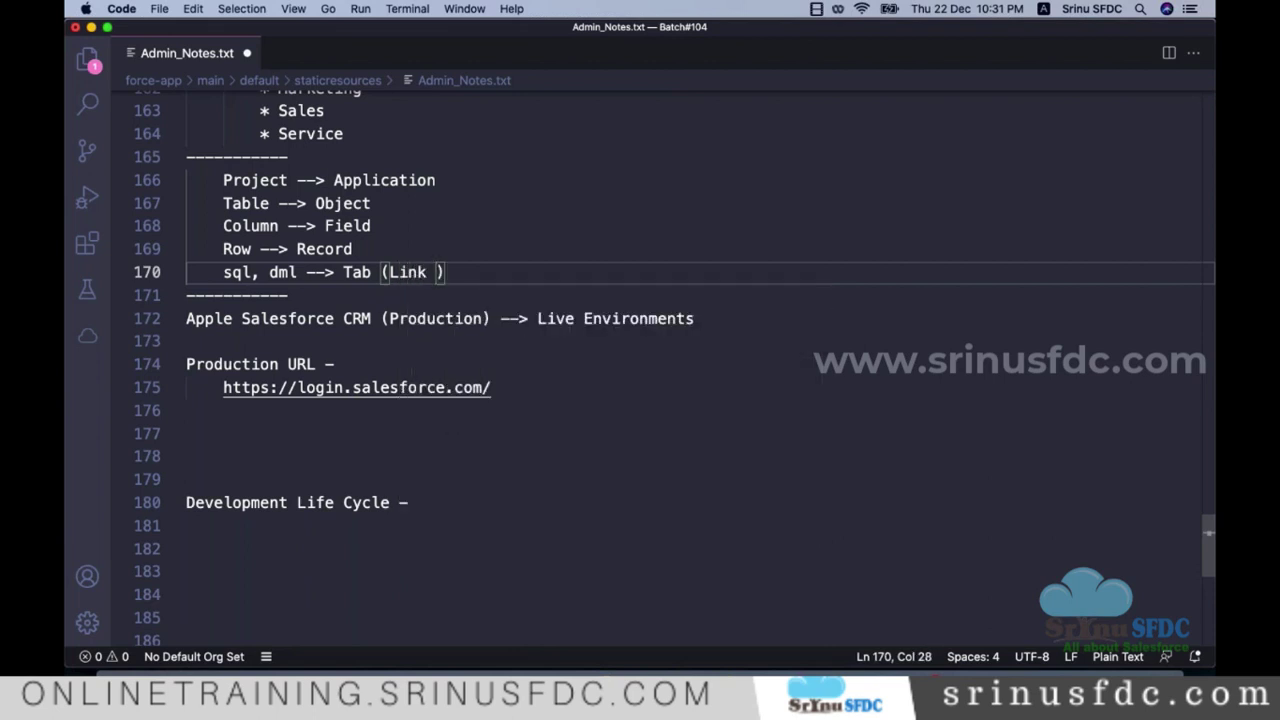
key(BackSpace)
text(s to an o)
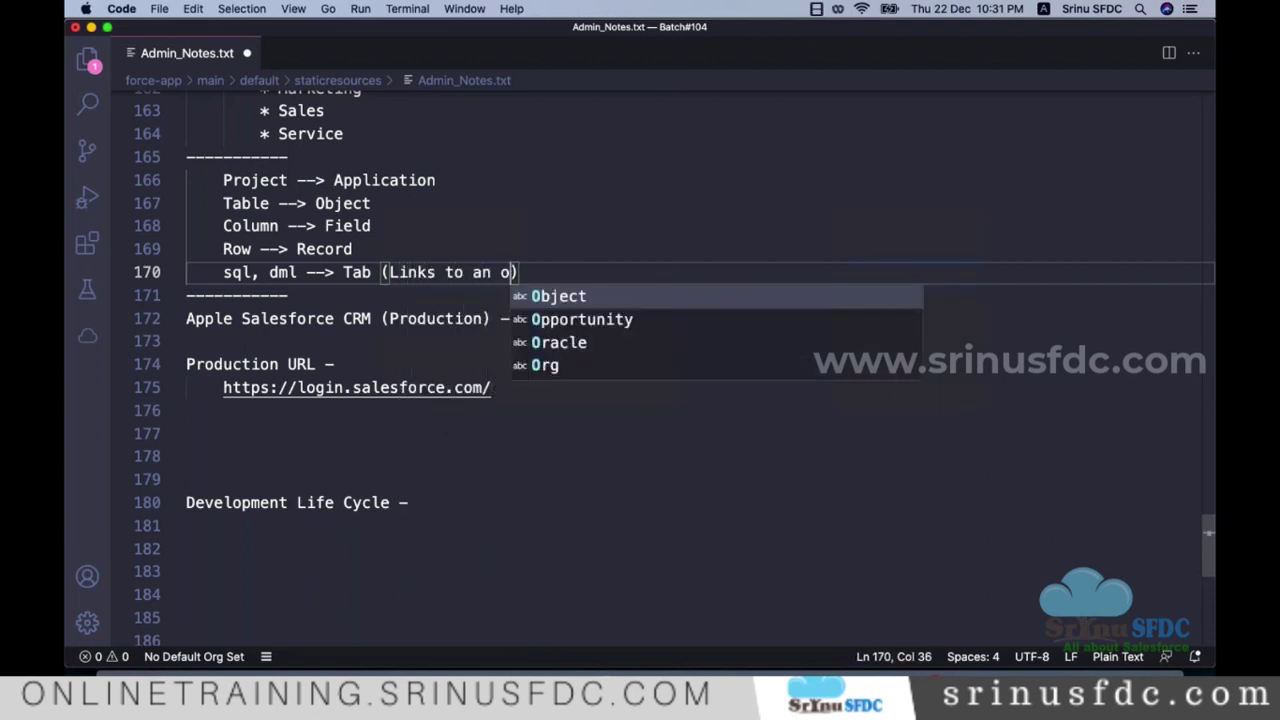
text(bject)
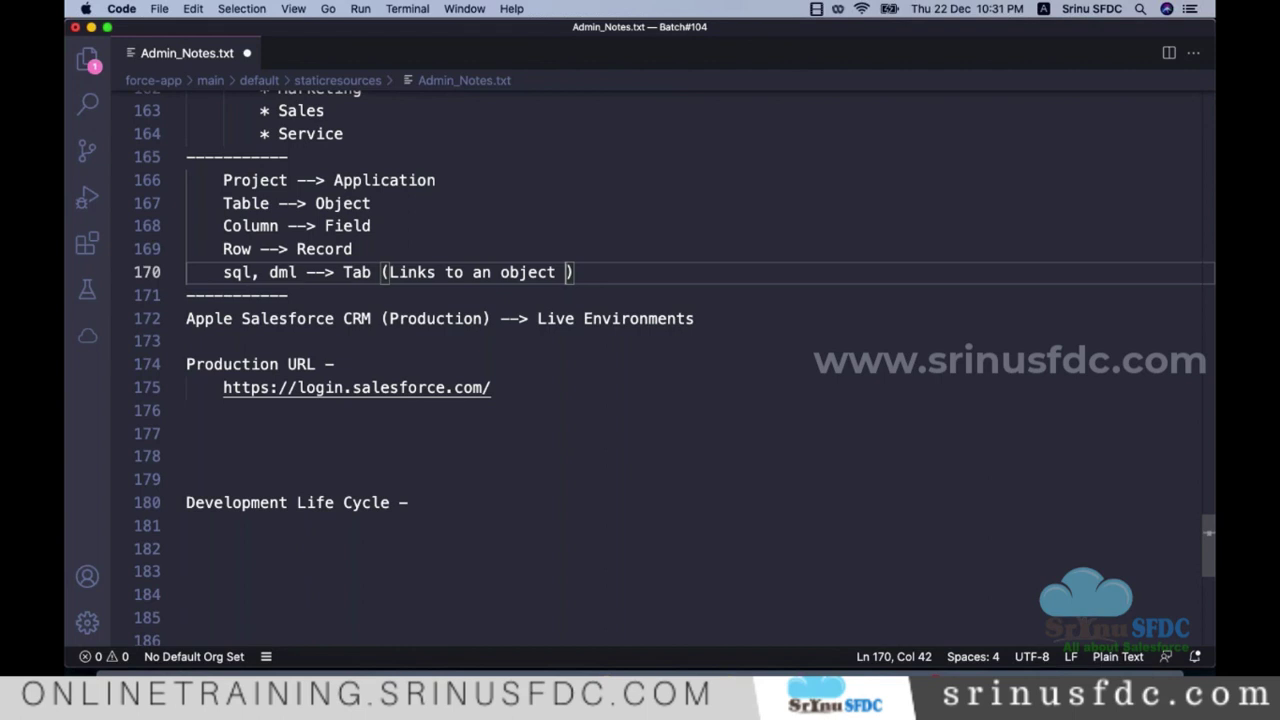
key(super+s)
click(390, 180)
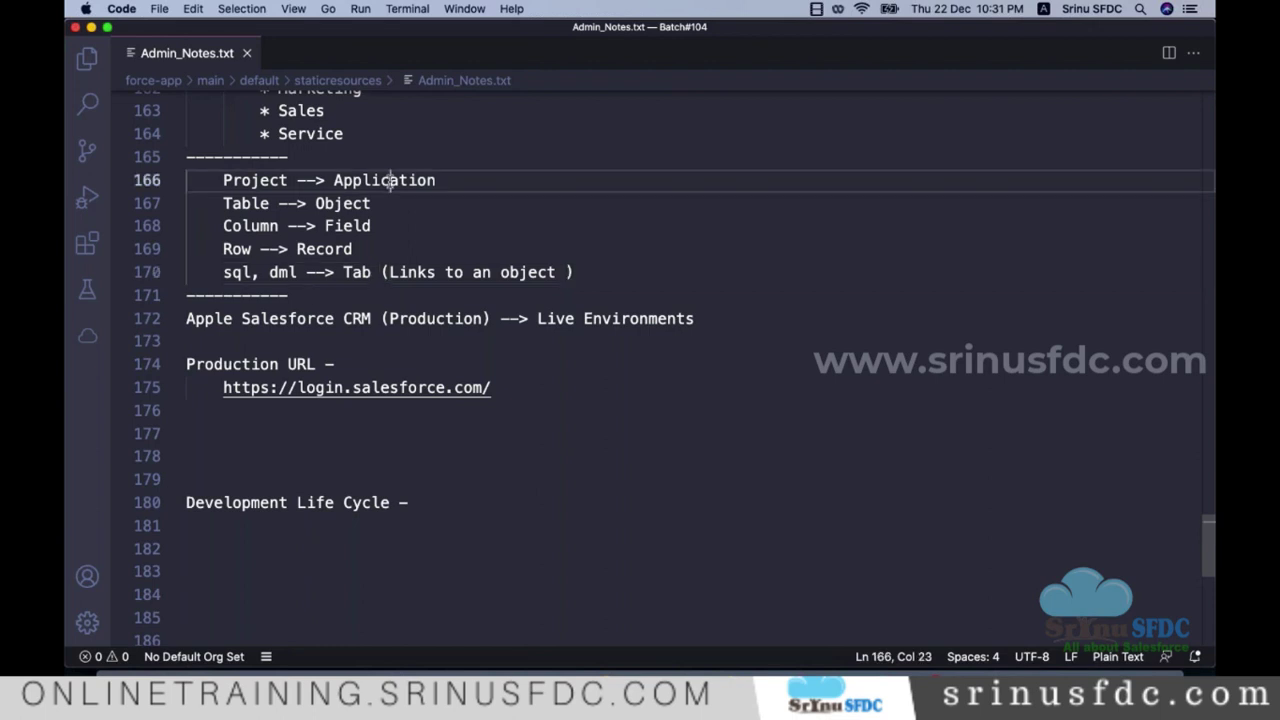
double_click(390, 180)
key(super+Tab)
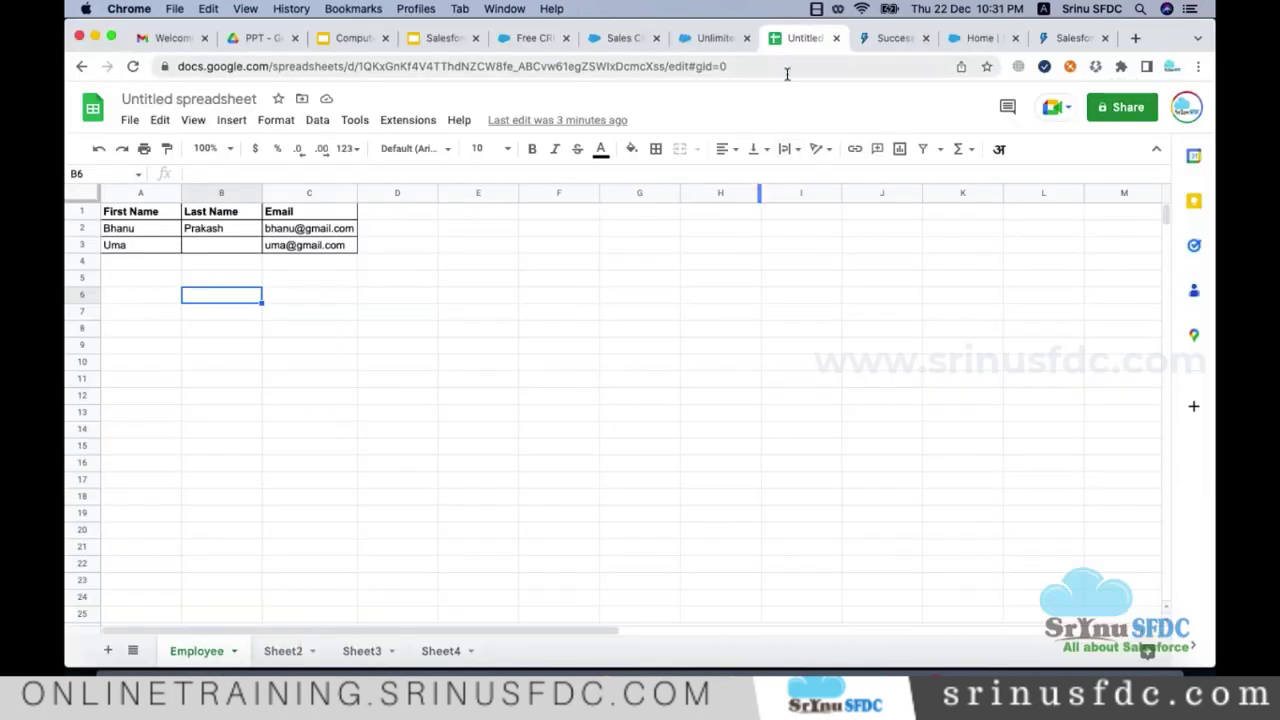
Step: Open the App Launcher from the Sales home and choose View All to list every app
click(965, 38)
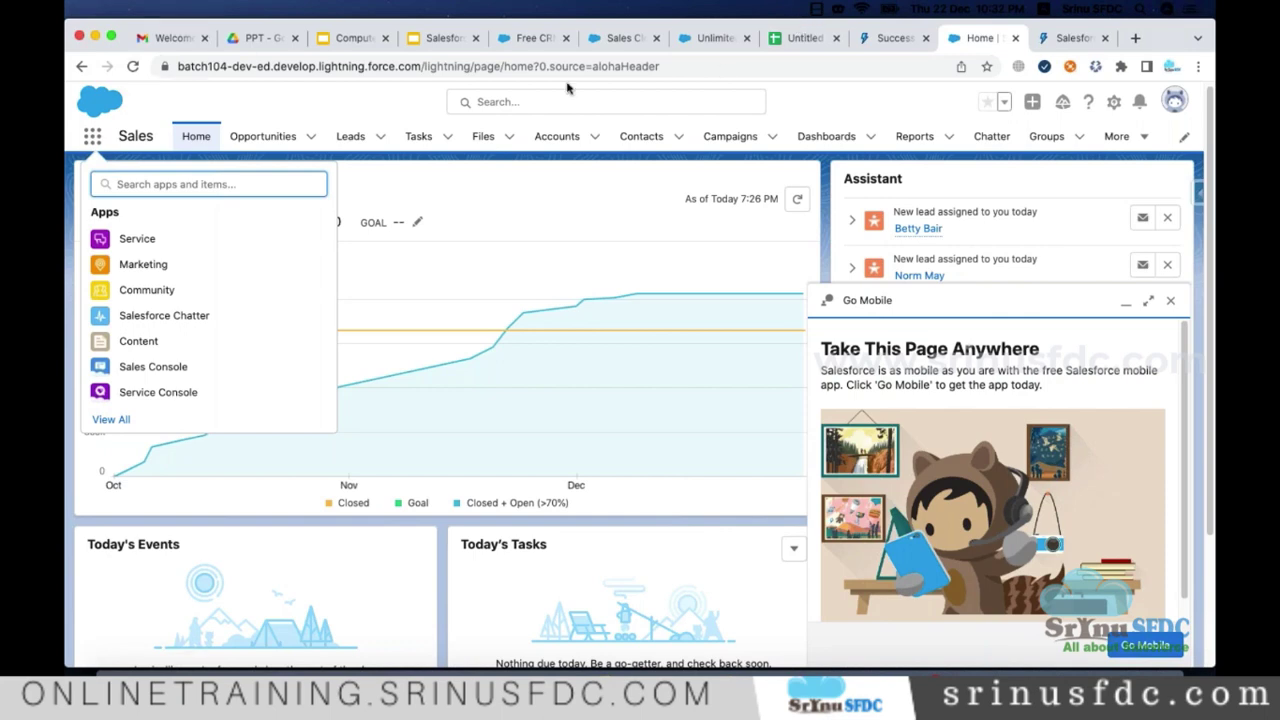
click(290, 93)
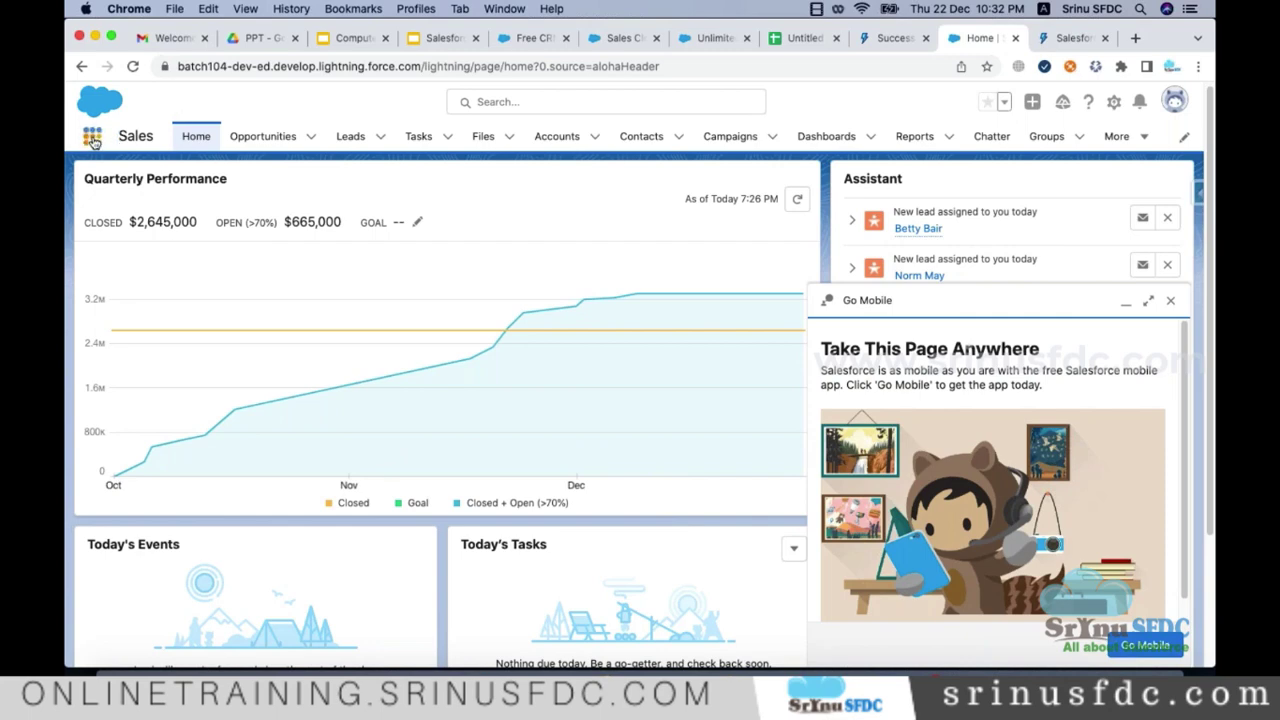
click(93, 142)
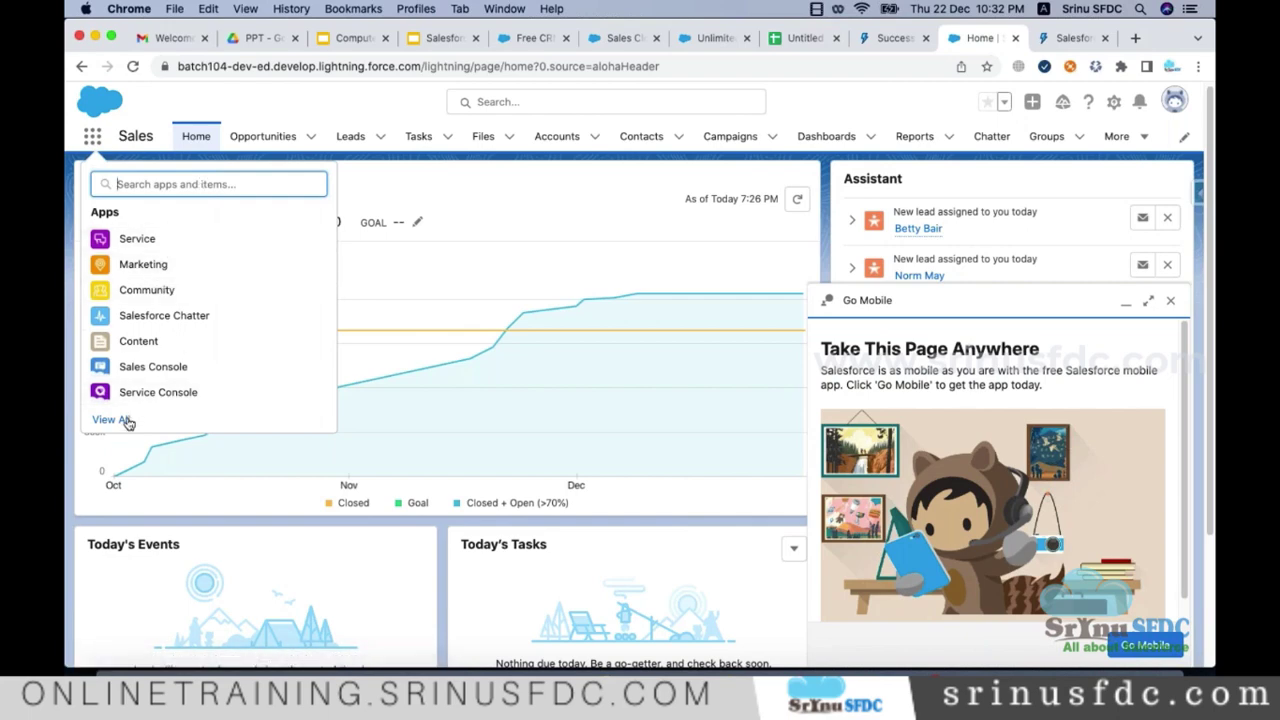
click(434, 386)
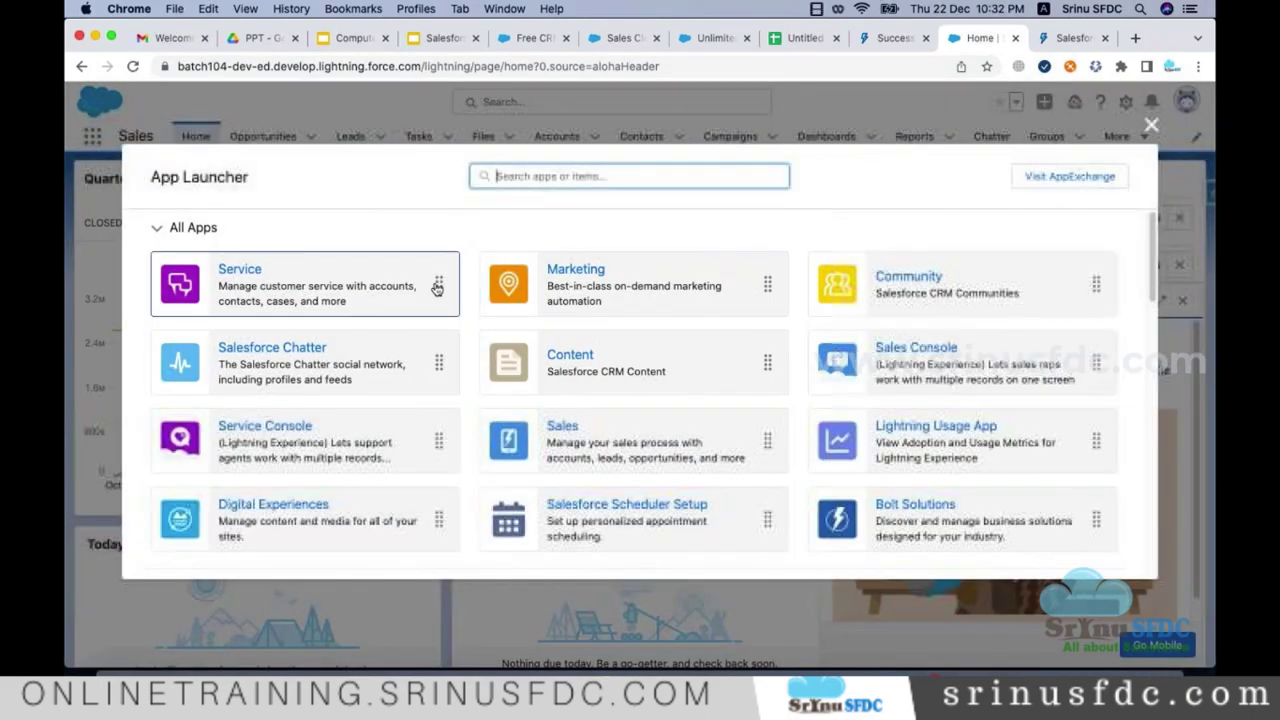
scroll(820, 312, down, 5)
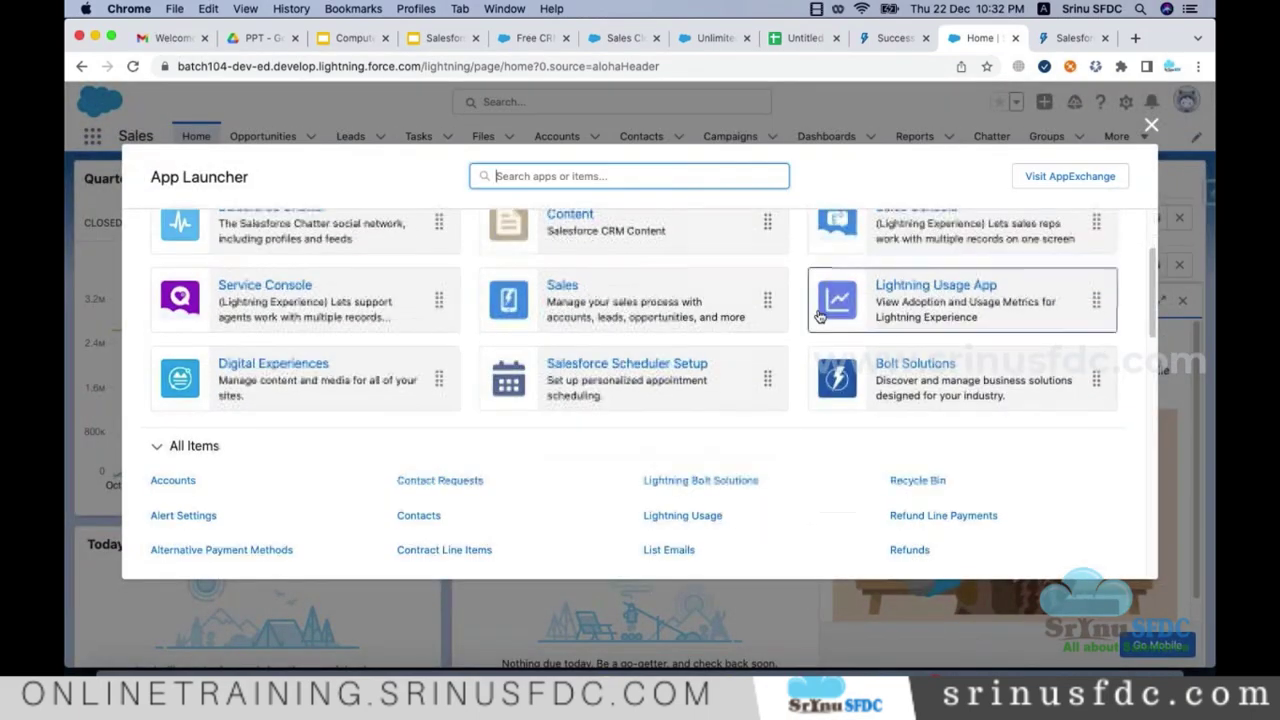
scroll(820, 360, up, 5)
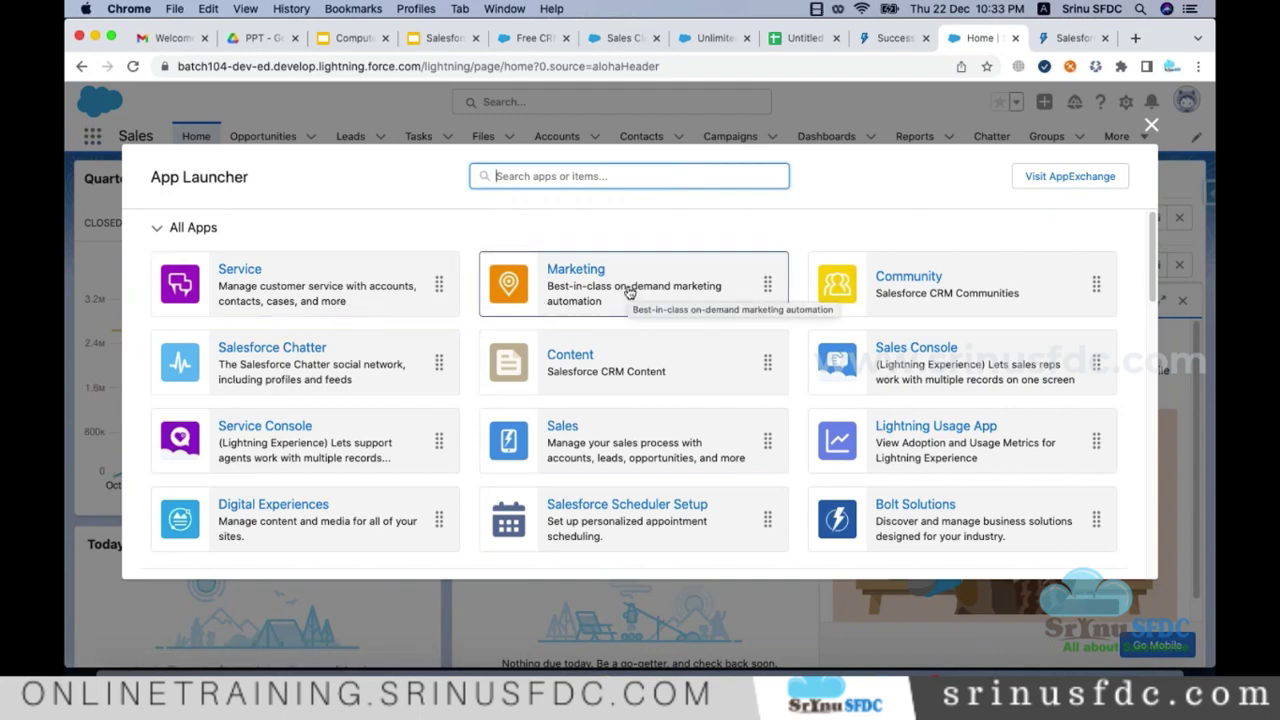
Step: Open the Marketing app and close both the Guidance Center popup and its side panel
click(630, 291)
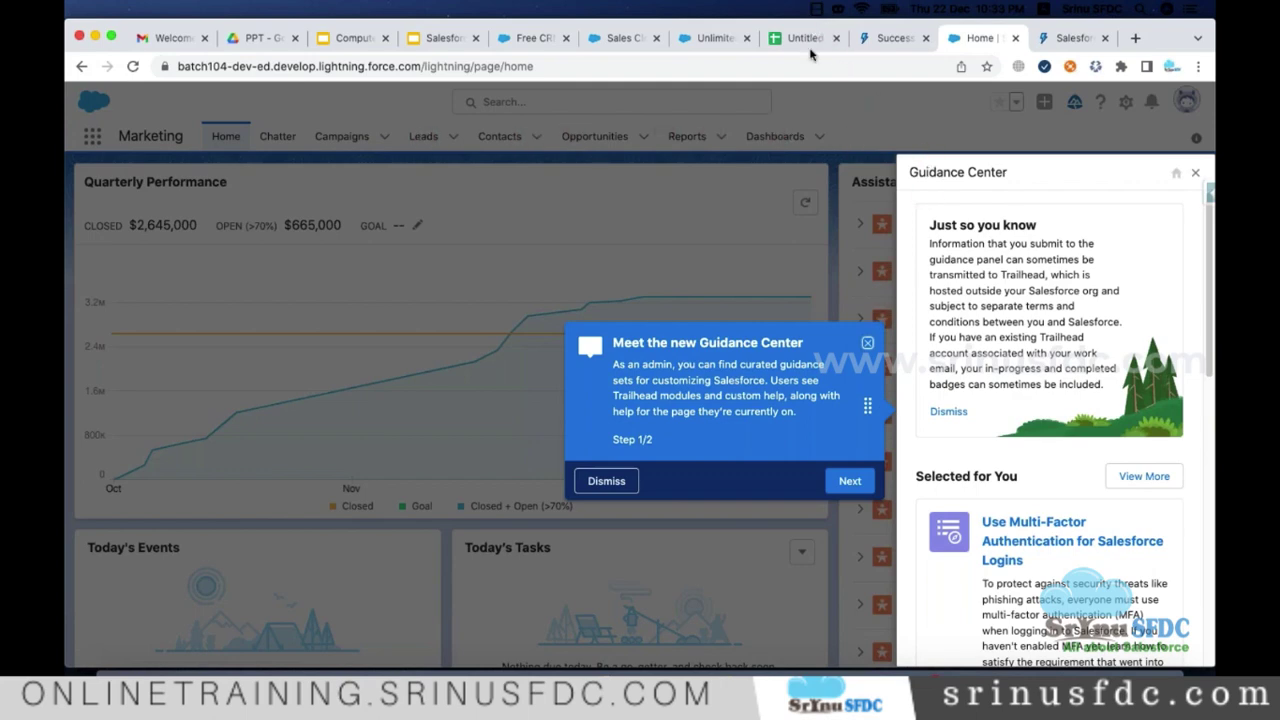
click(866, 345)
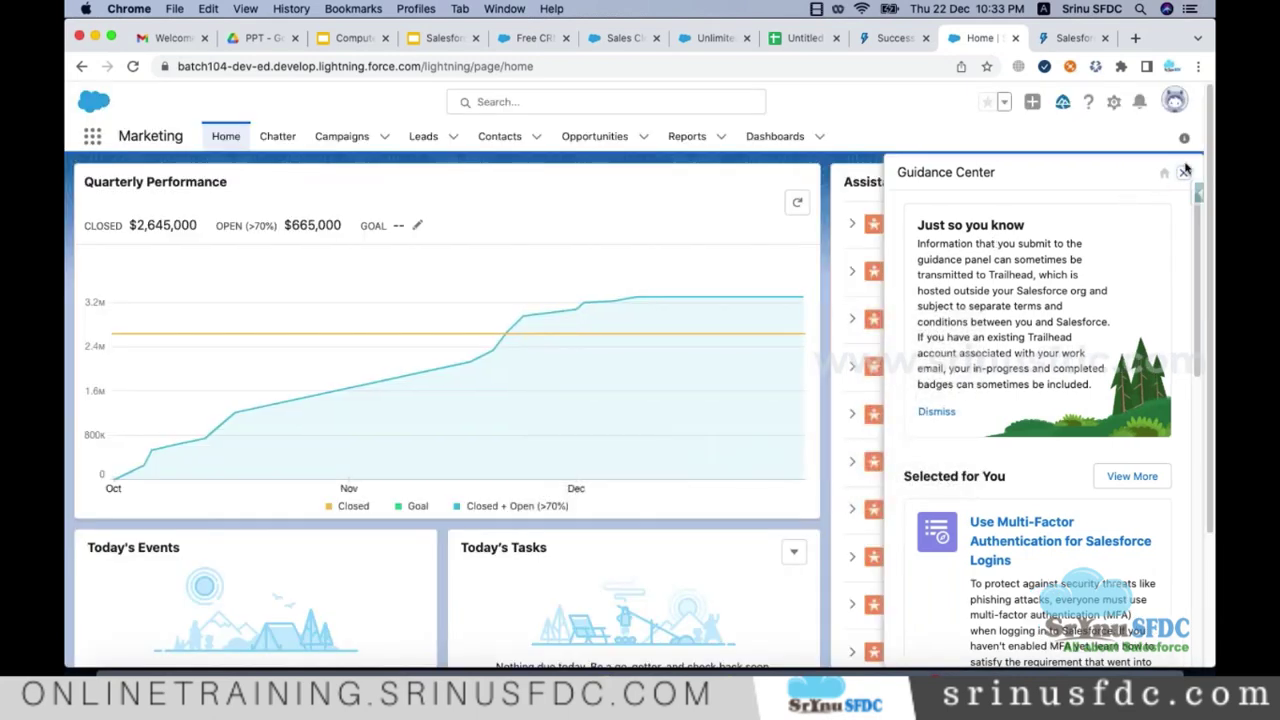
click(1185, 171)
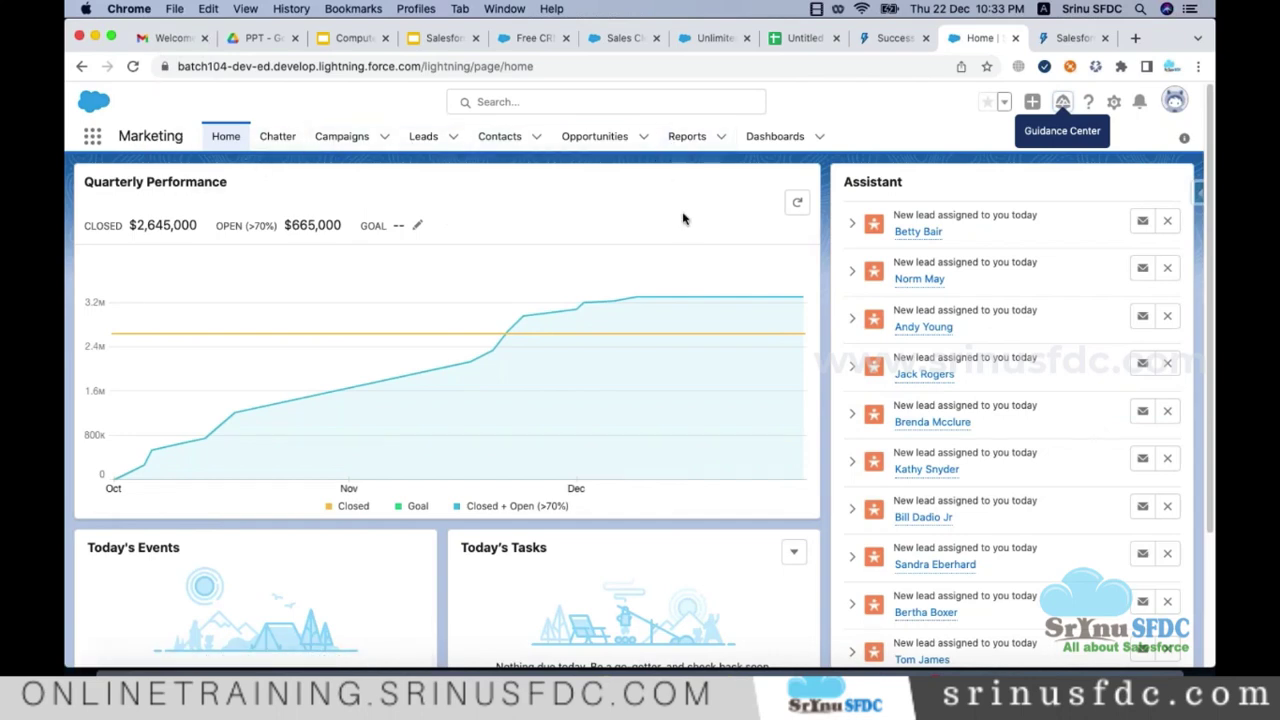
Step: Rename the untitled Google spreadsheet to 'Marketing'
click(805, 40)
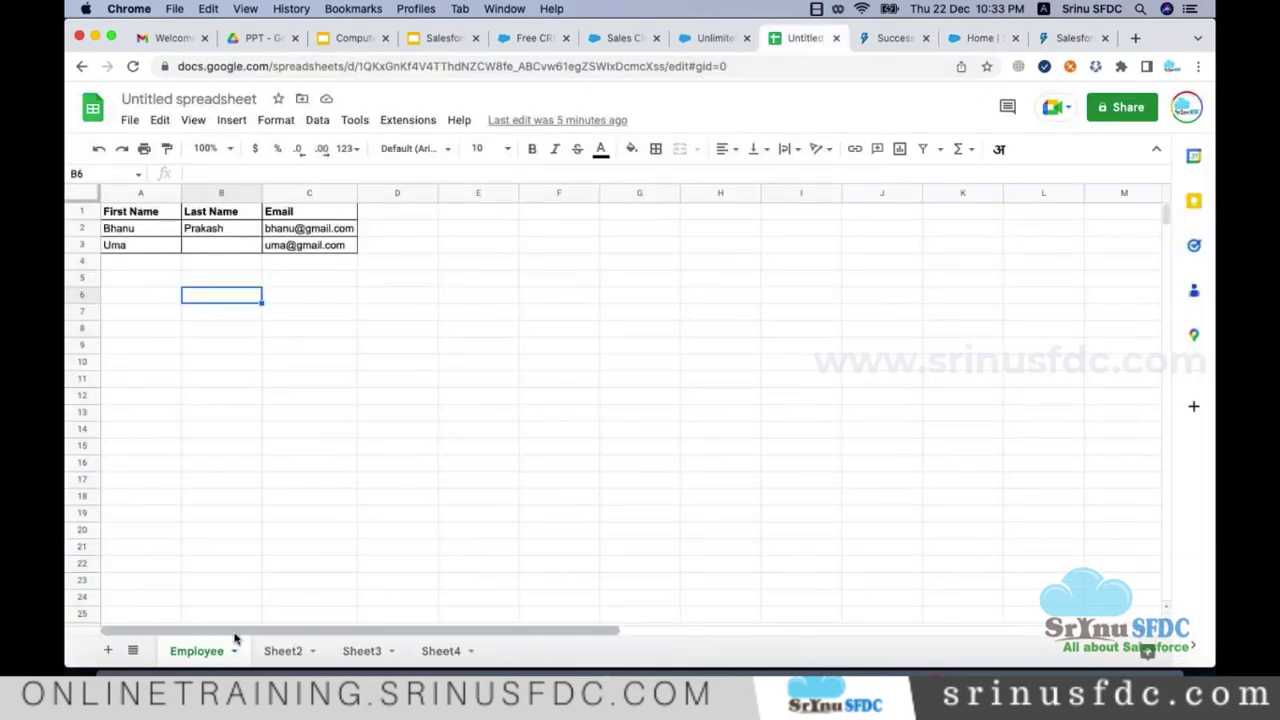
click(192, 98)
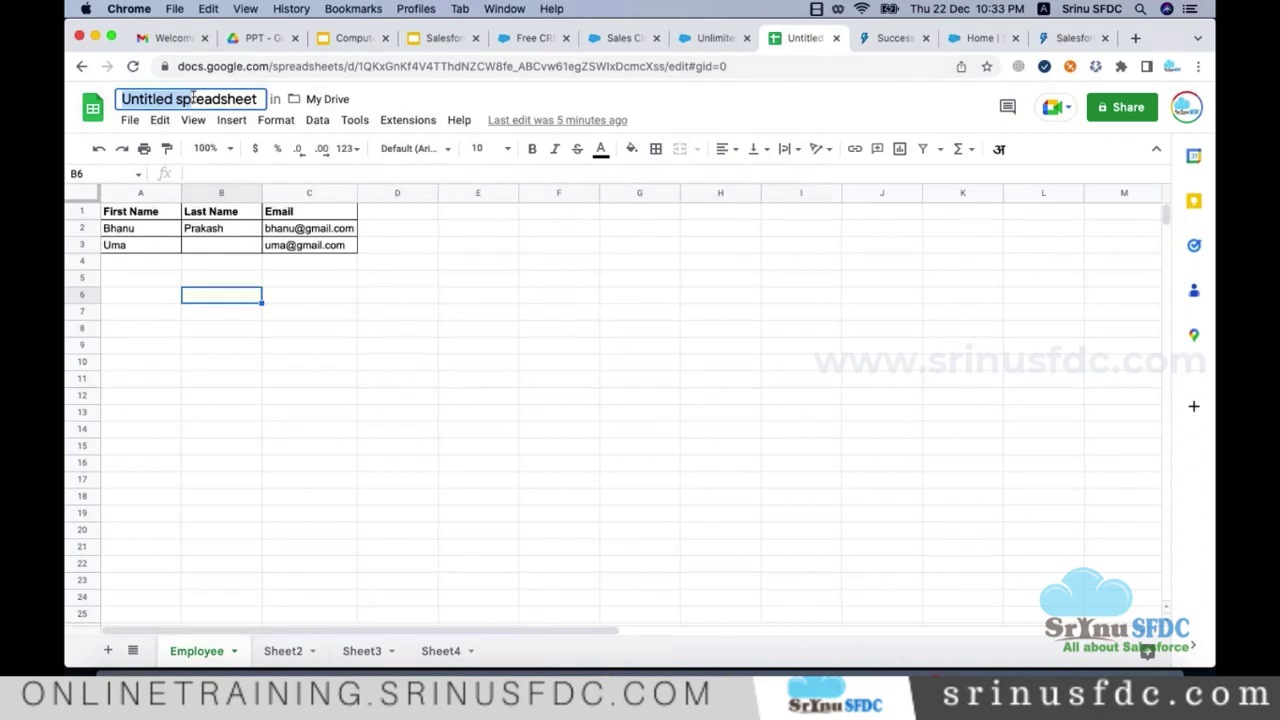
text(M)
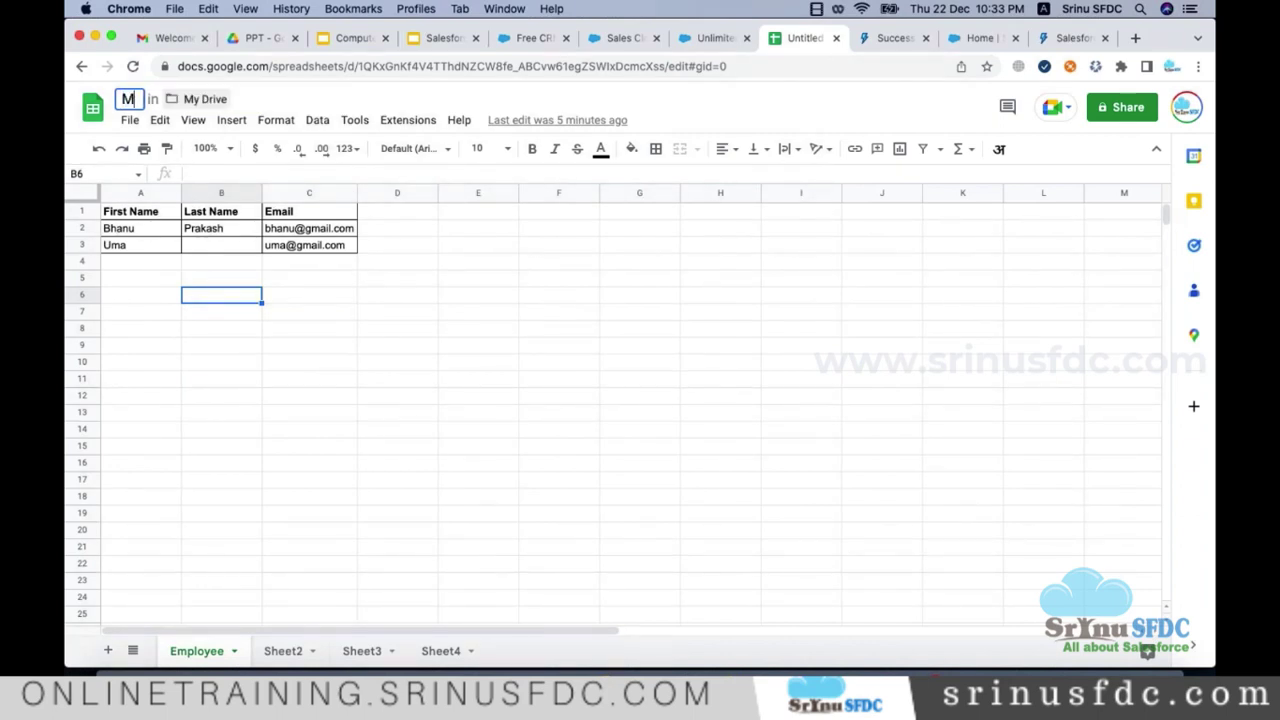
text(arketing)
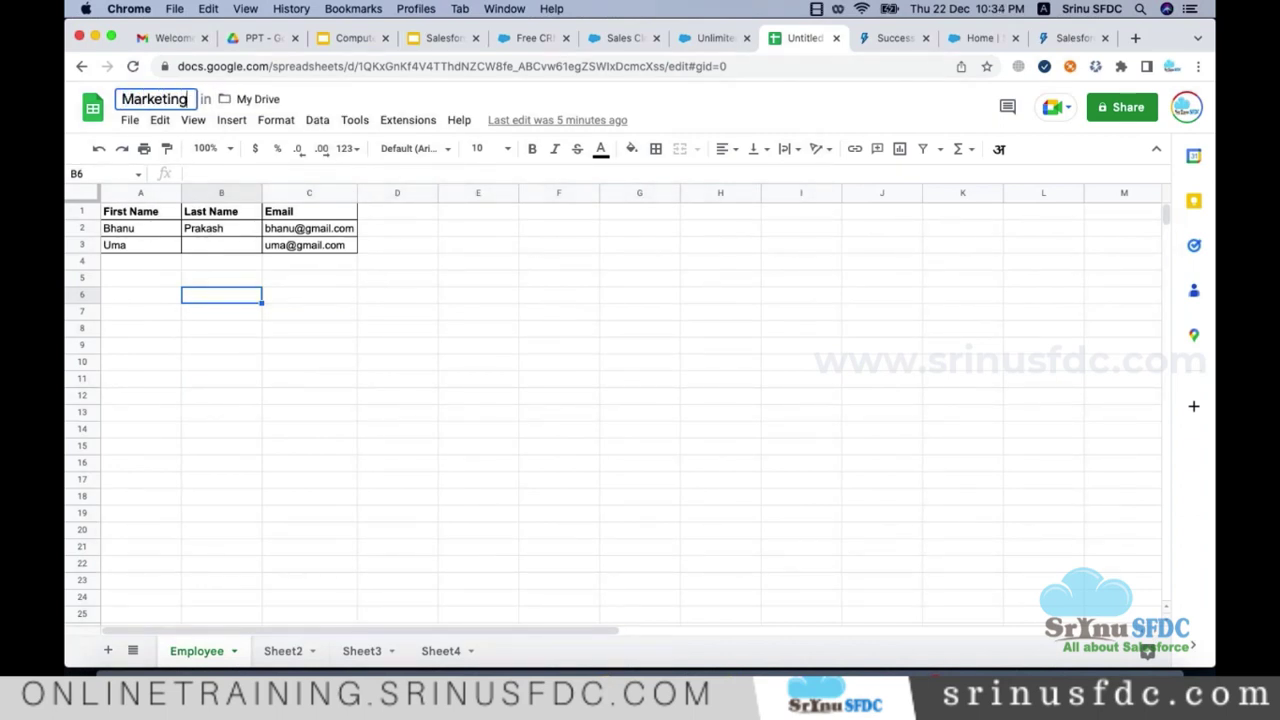
key(Tab)
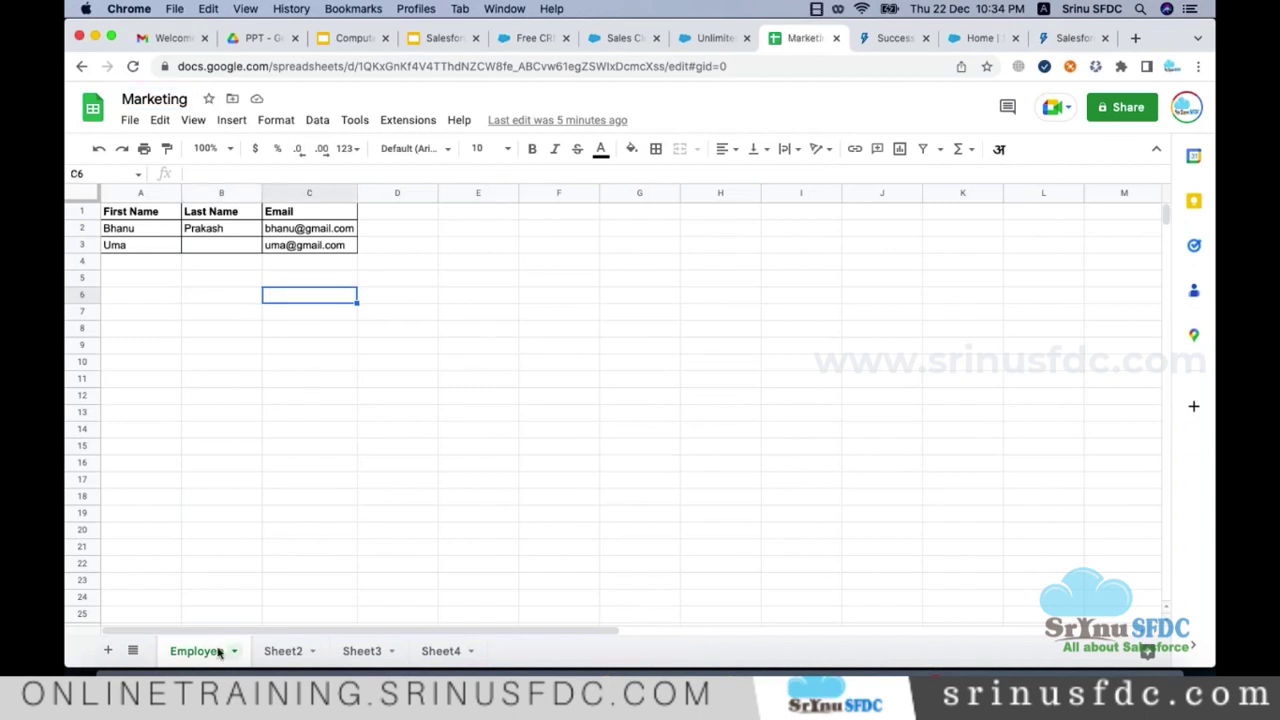
Step: Look through the Employee, Sheet2, Sheet3 and Sheet4 sheets, then return to Salesforce Home
double_click(217, 651)
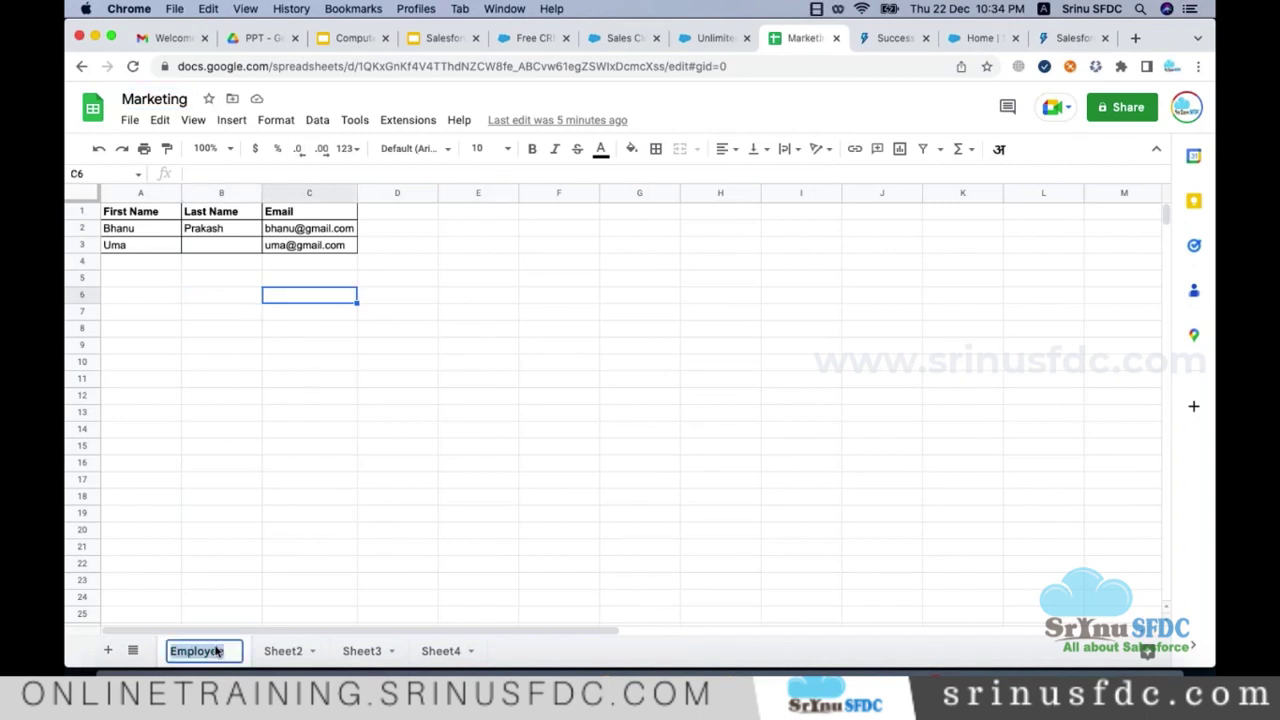
double_click(280, 651)
click(360, 651)
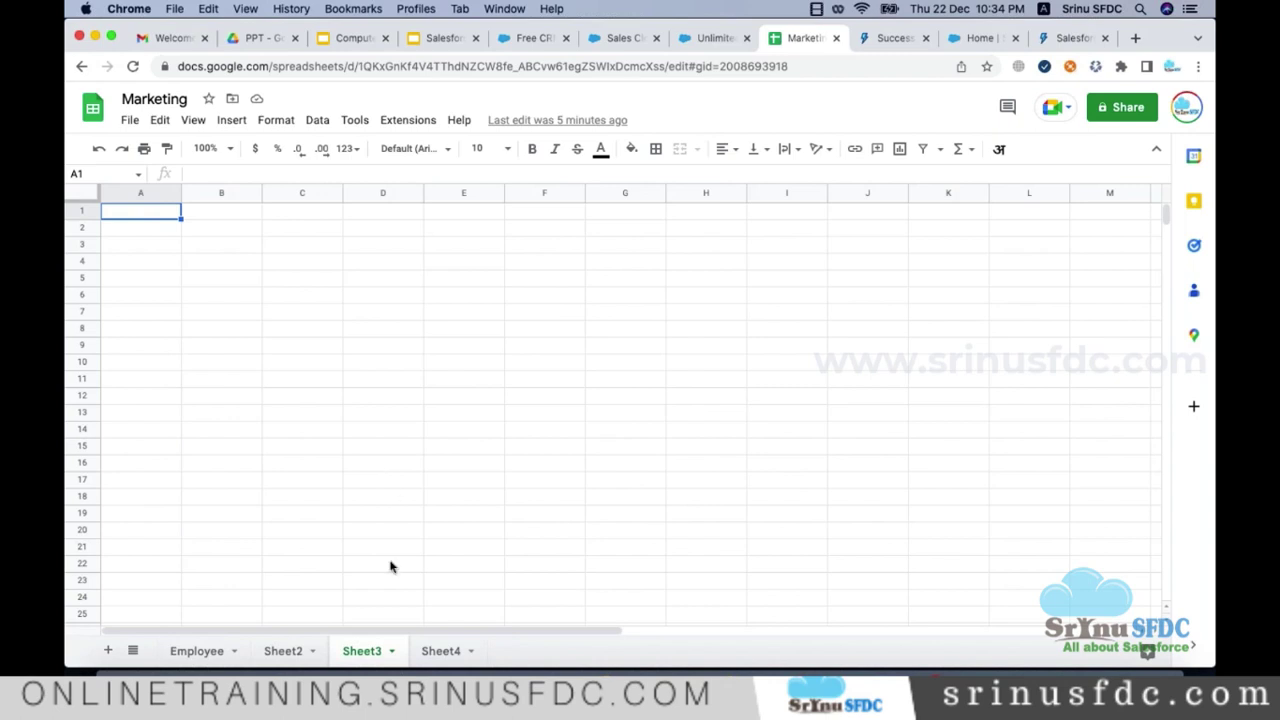
click(190, 651)
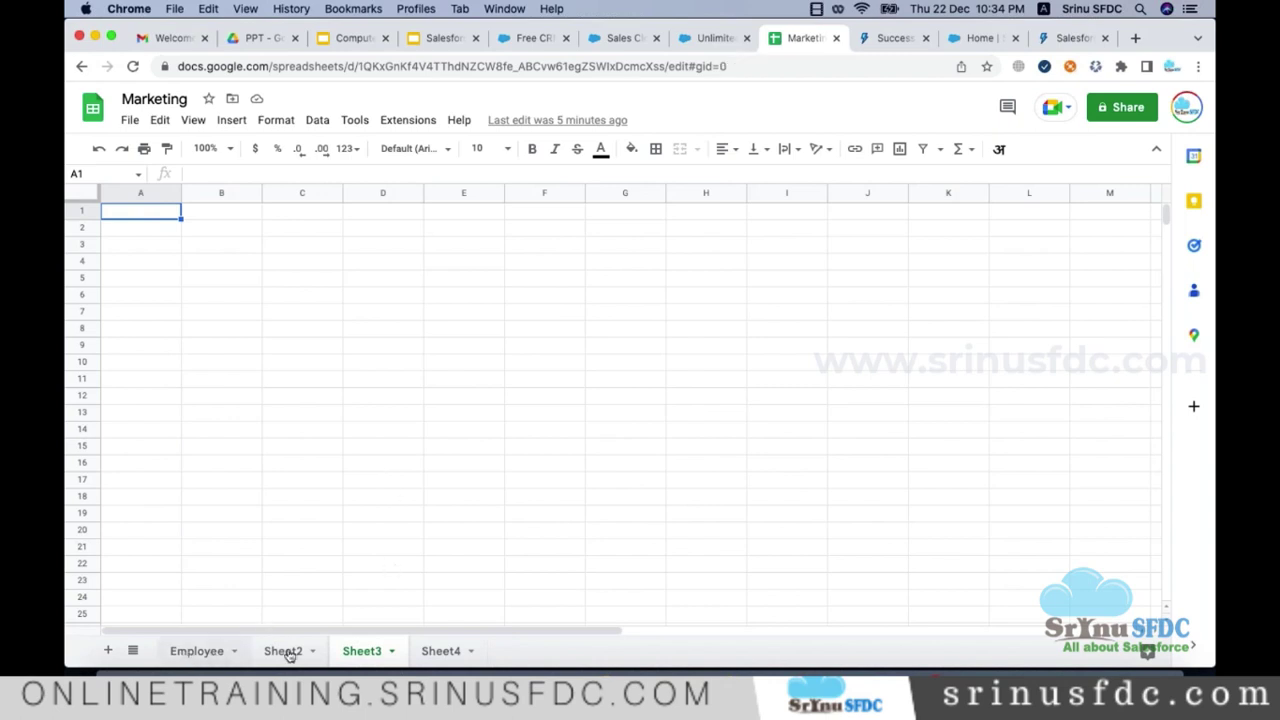
click(362, 651)
click(441, 651)
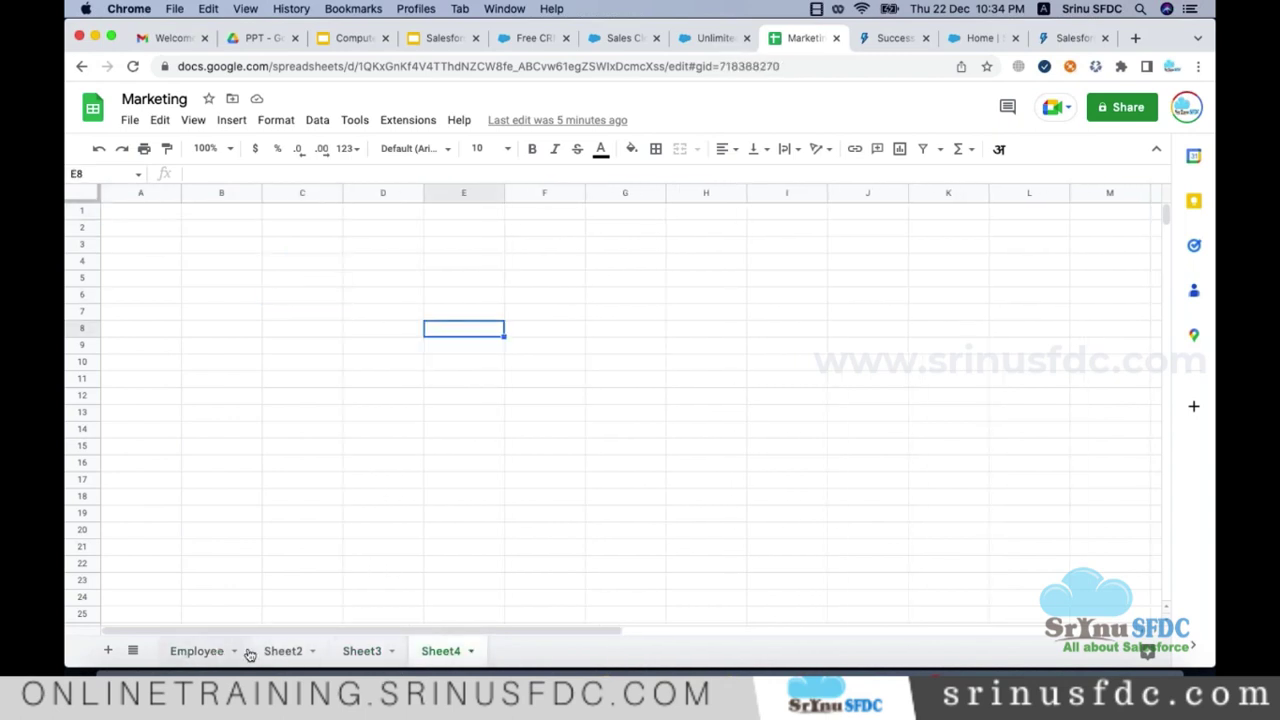
click(970, 42)
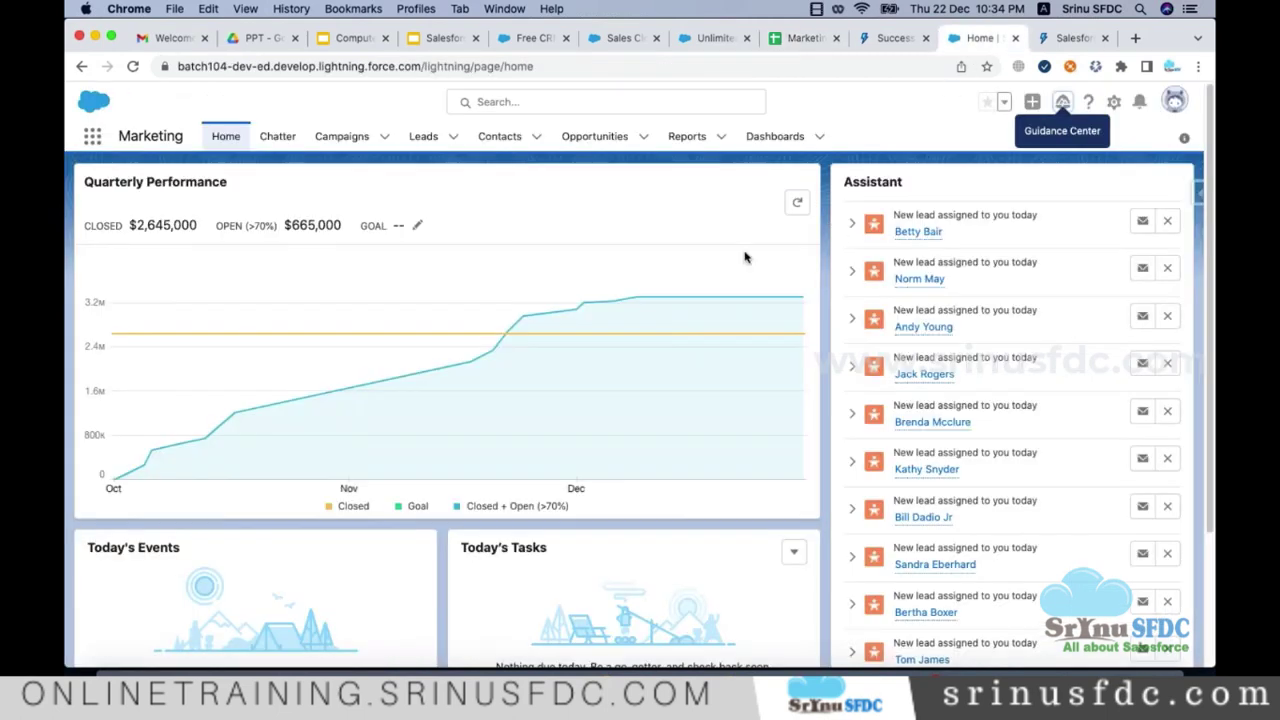
Step: Open the Marketing app's Campaigns list, then show the Marketing spreadsheet's Employee sheet
double_click(150, 135)
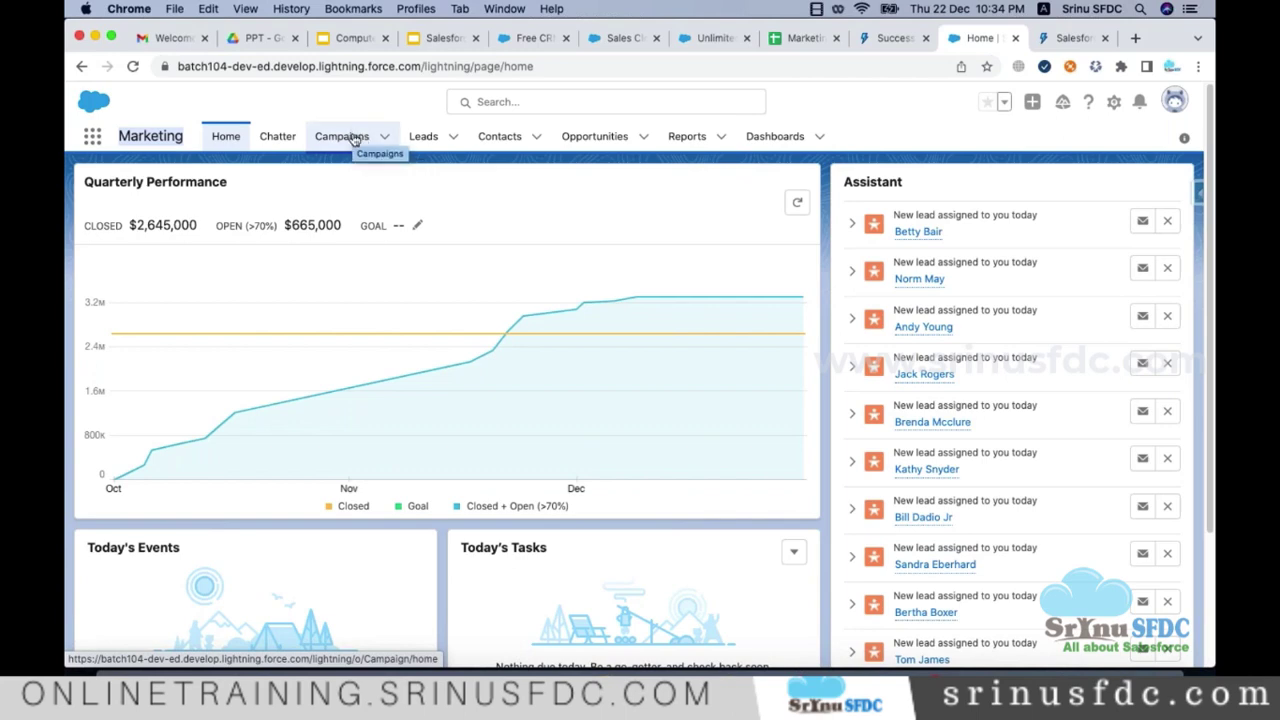
click(352, 140)
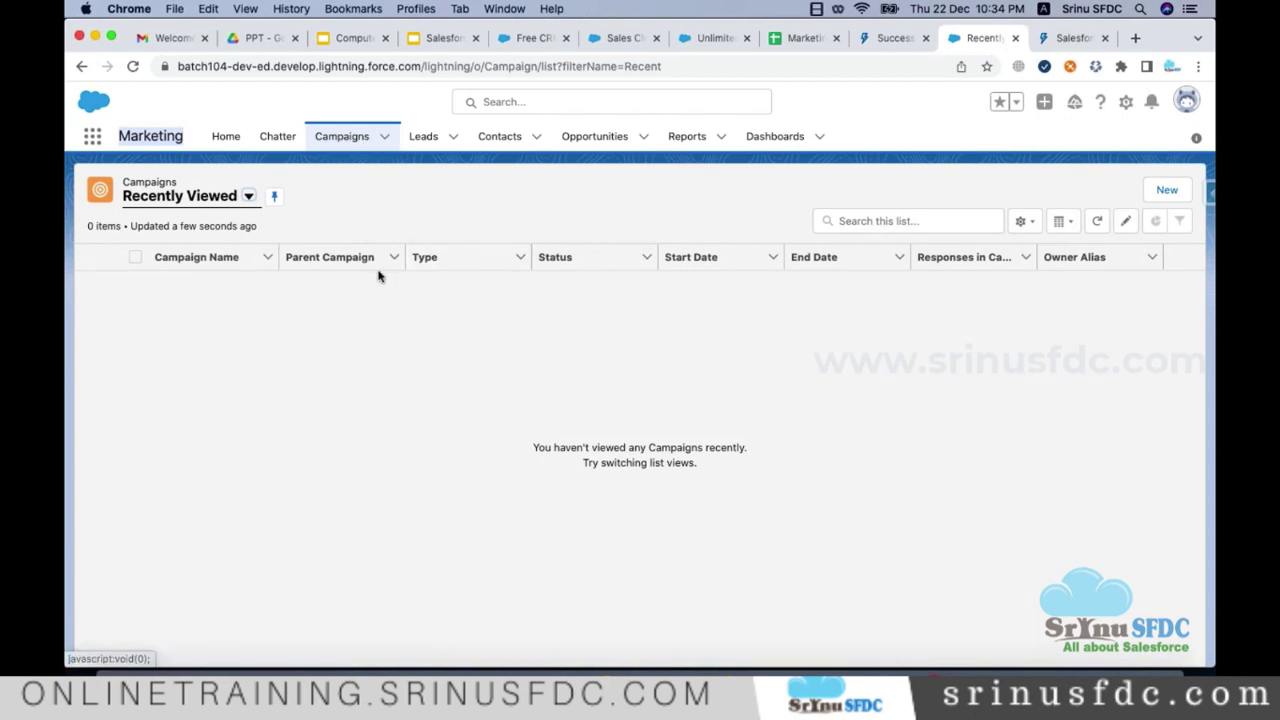
click(800, 38)
click(182, 651)
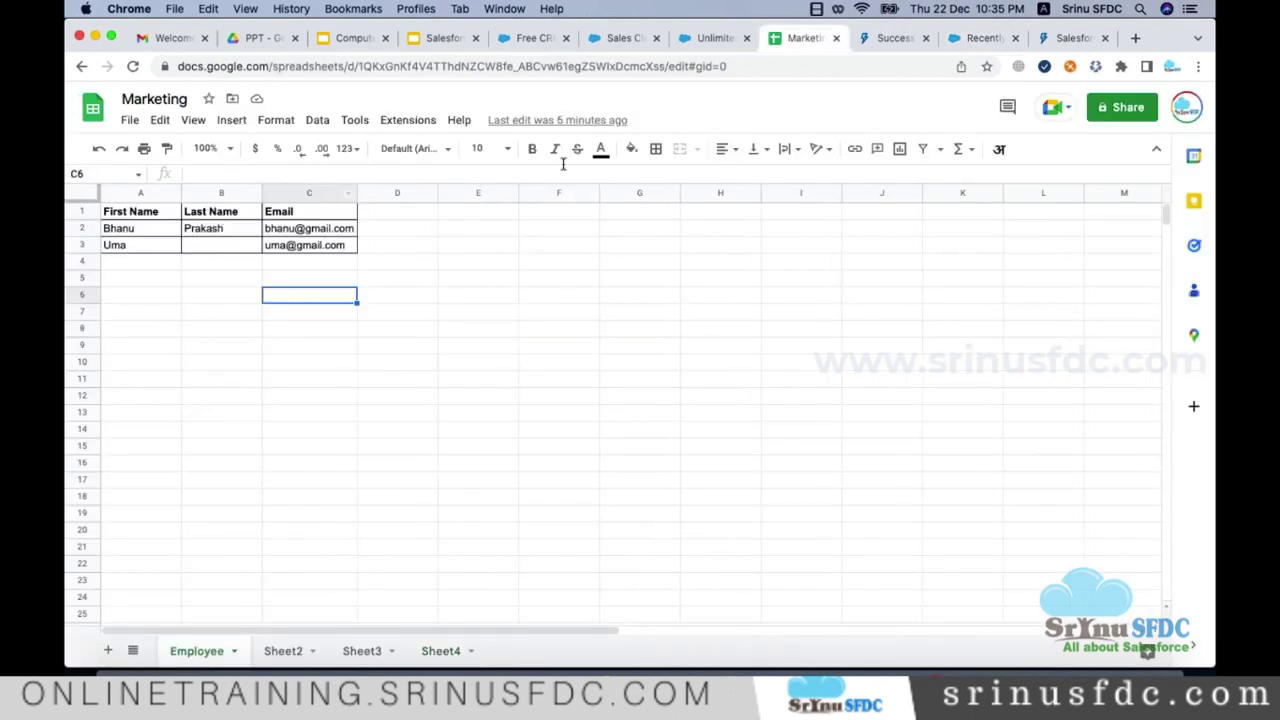
Step: Add a filter to the Employee table, select header row A1:C1, then remove the filter
click(314, 120)
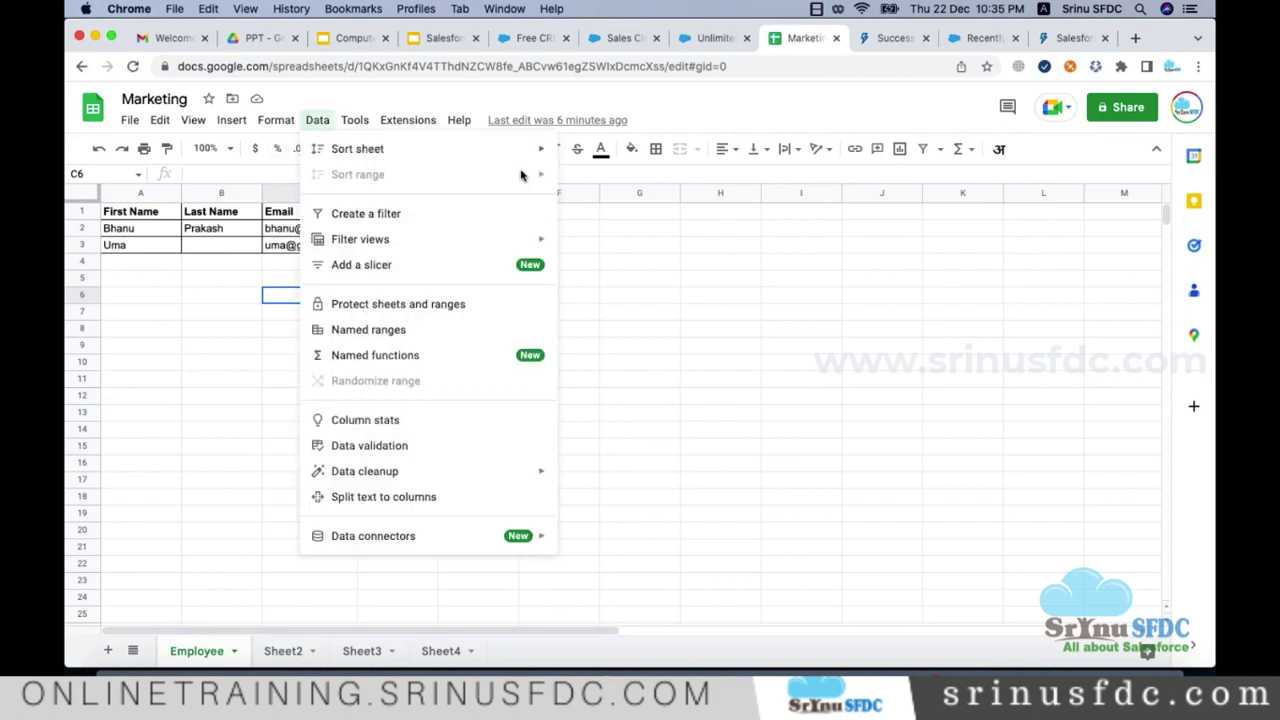
mouse_move(401, 246)
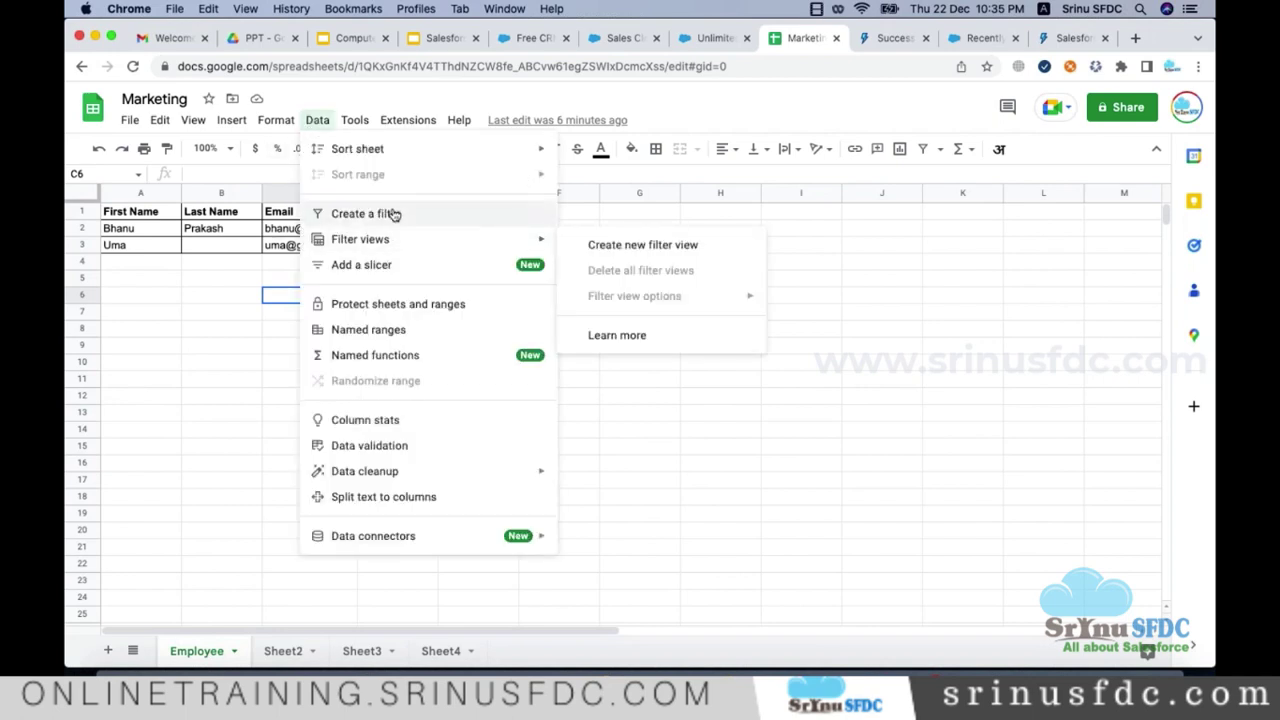
click(391, 213)
click(224, 278)
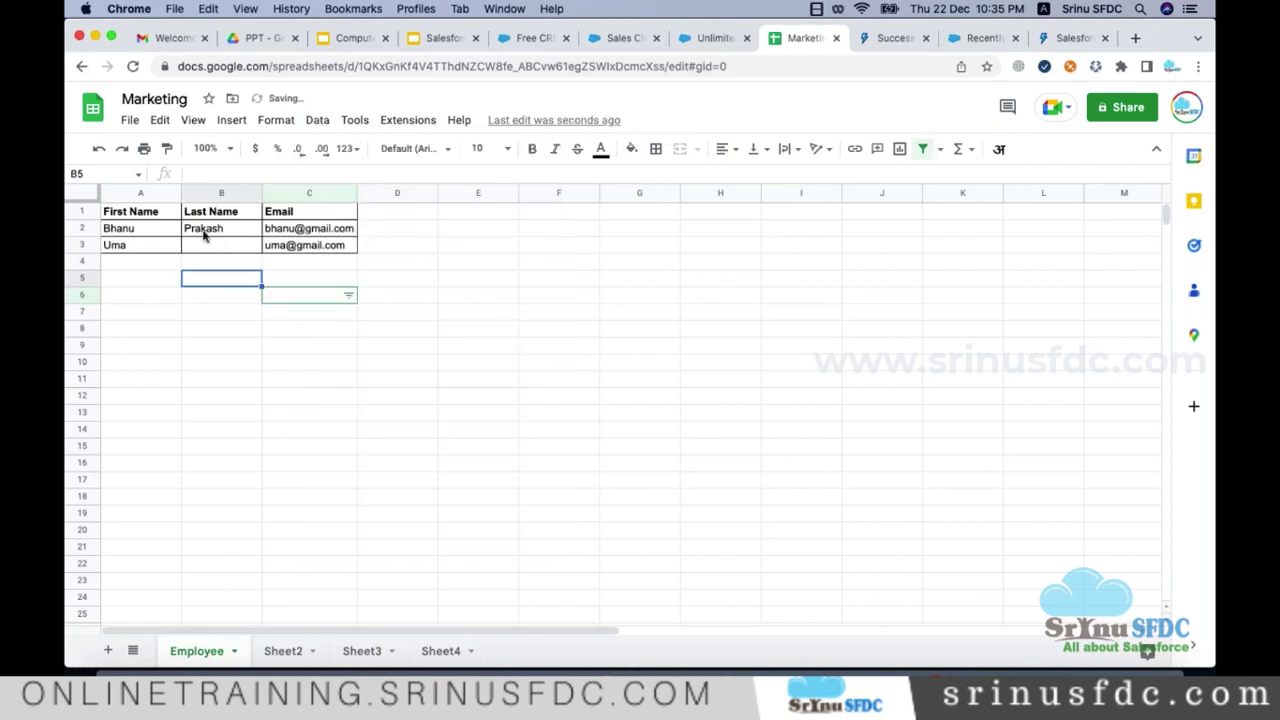
click(203, 212)
click(155, 215)
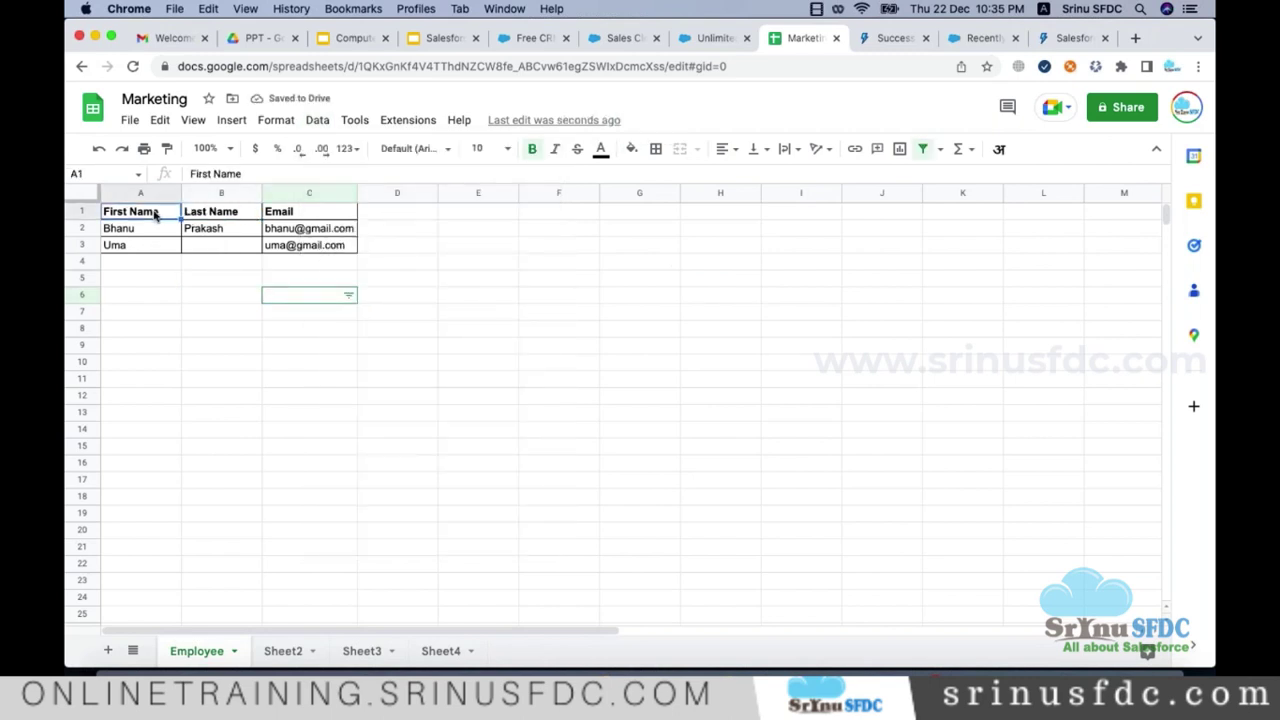
shift+click(278, 213)
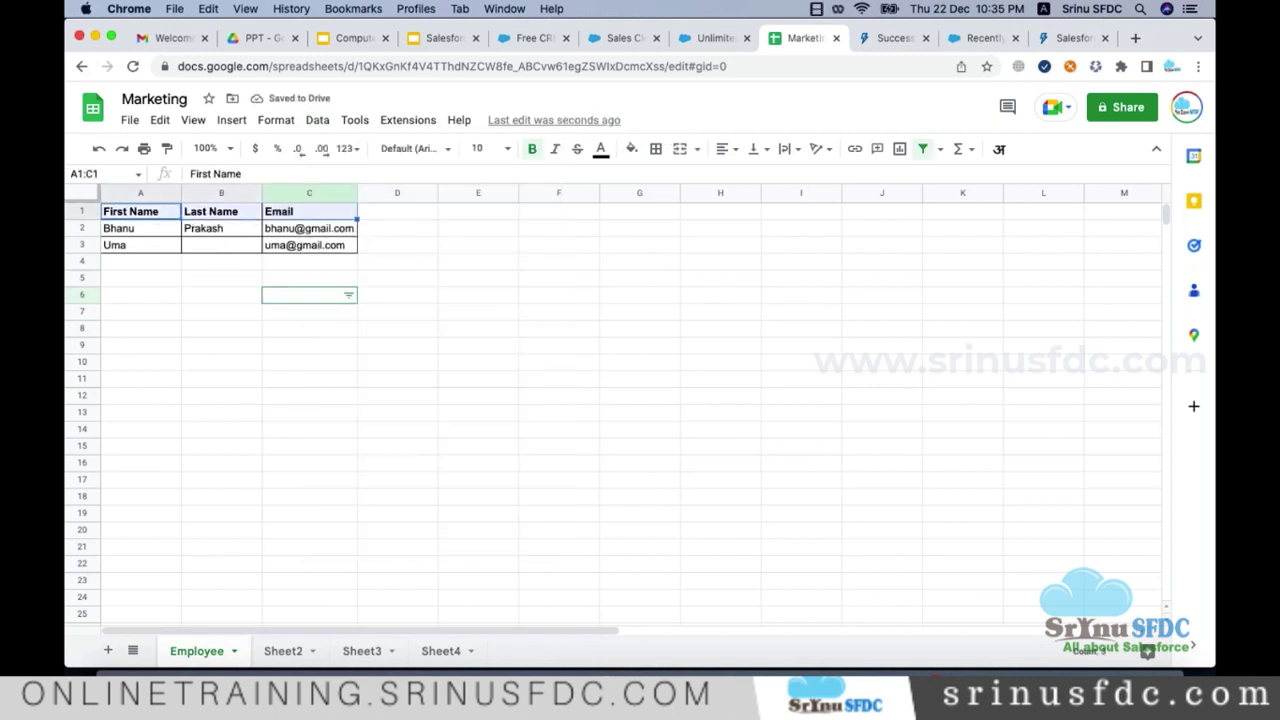
click(327, 122)
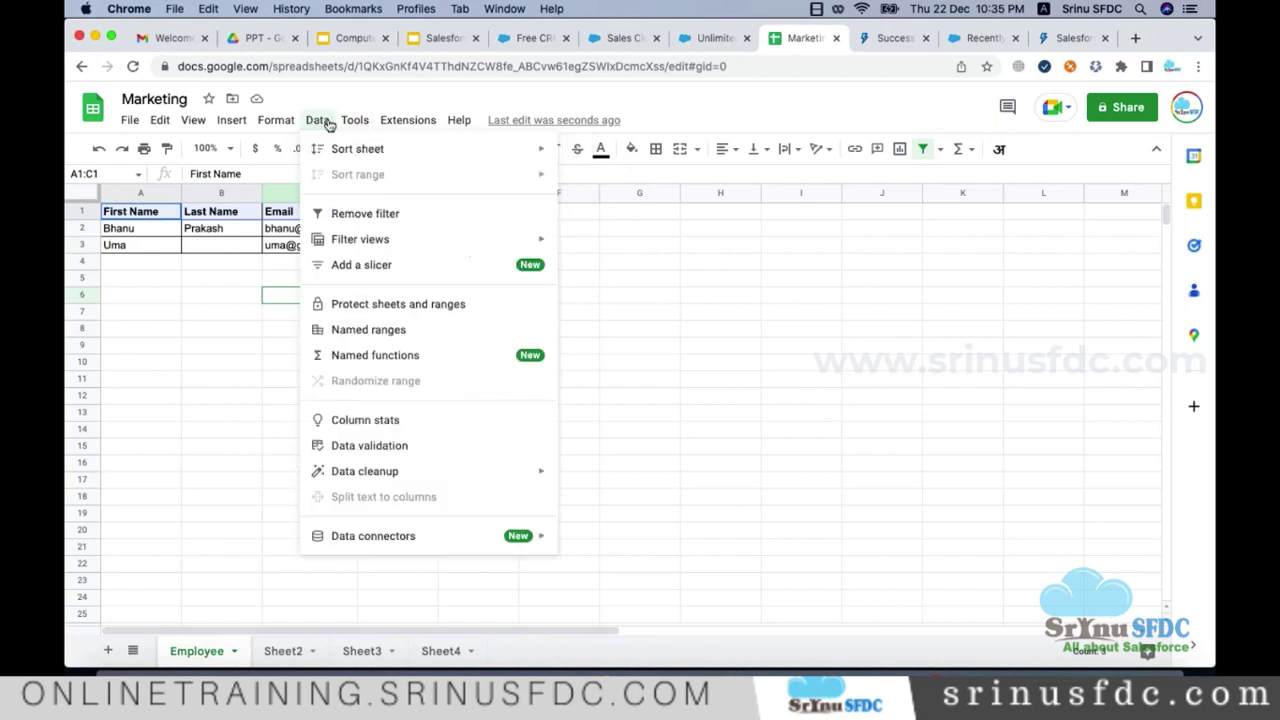
click(347, 216)
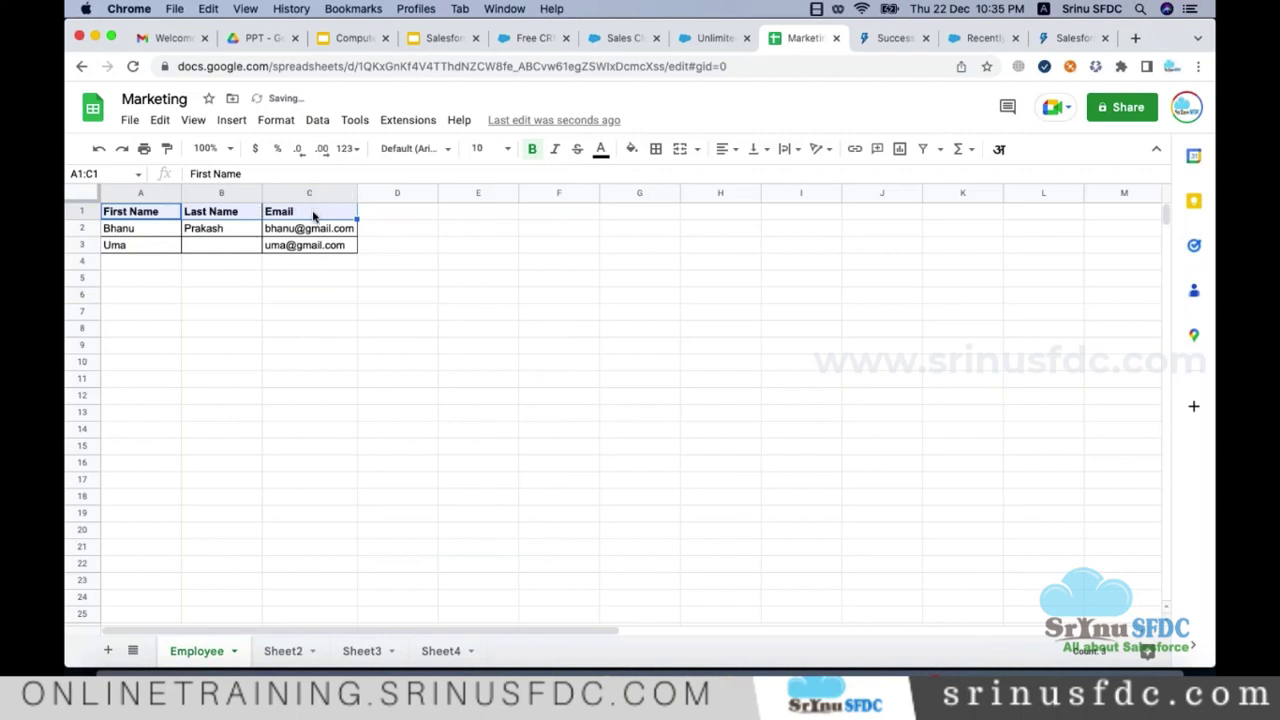
Step: Create filter view Filter 1 over A1:C3, leaving the Last Name filter unchanged
click(317, 120)
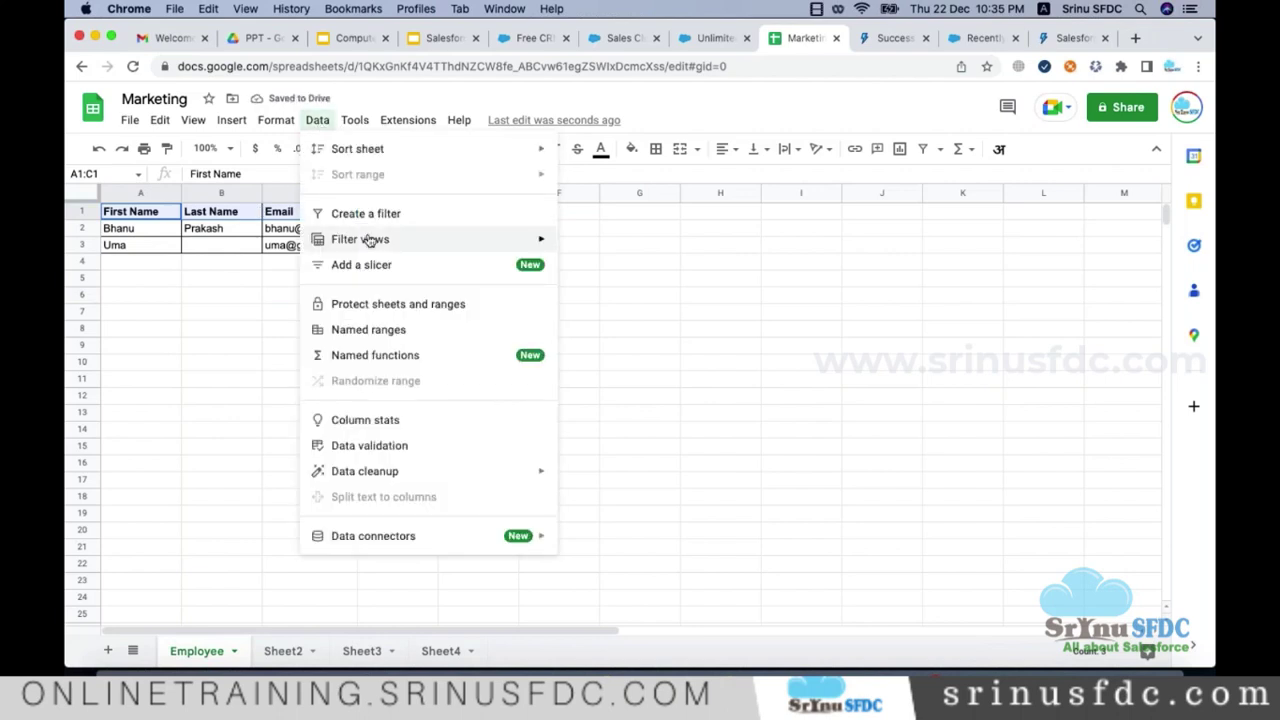
mouse_move(366, 242)
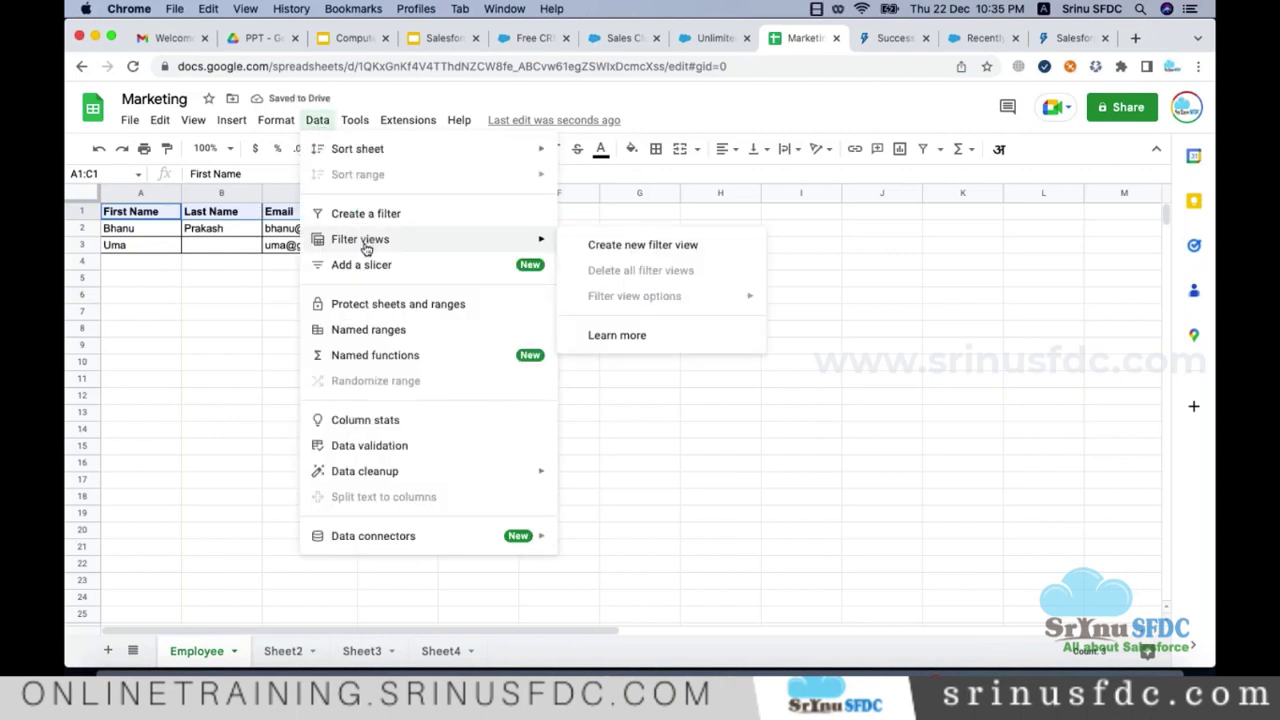
click(589, 249)
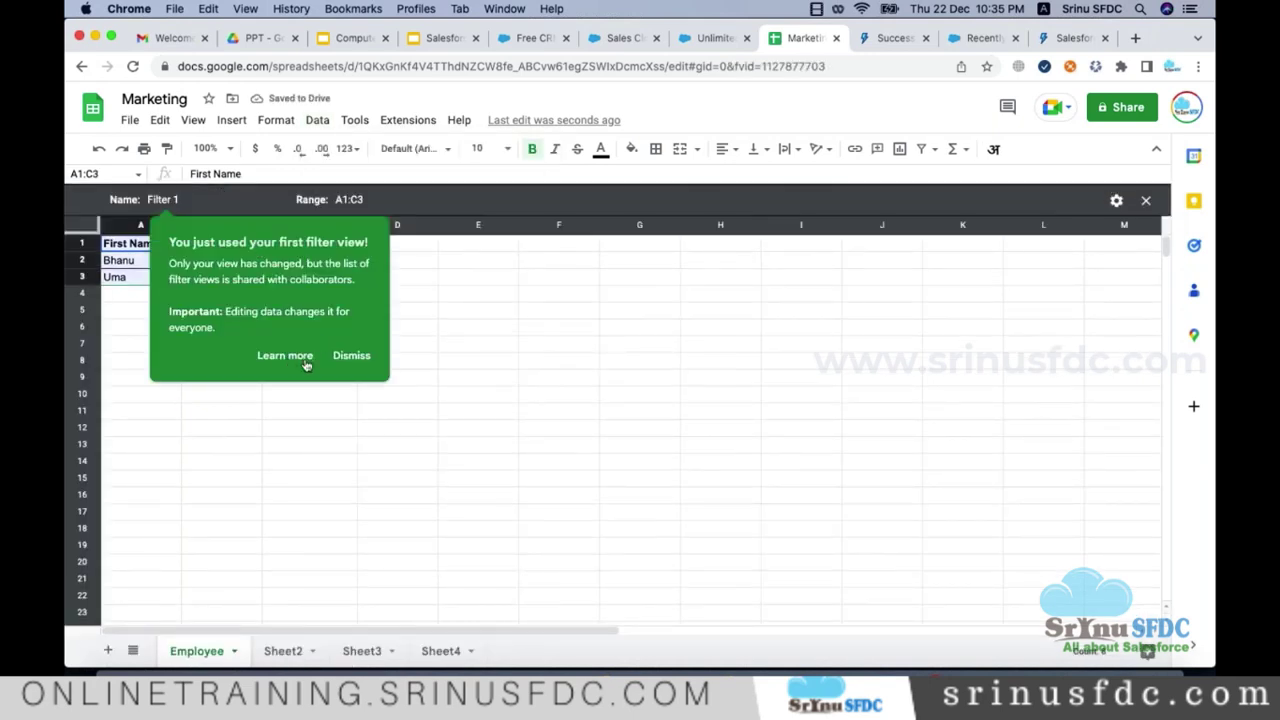
click(351, 355)
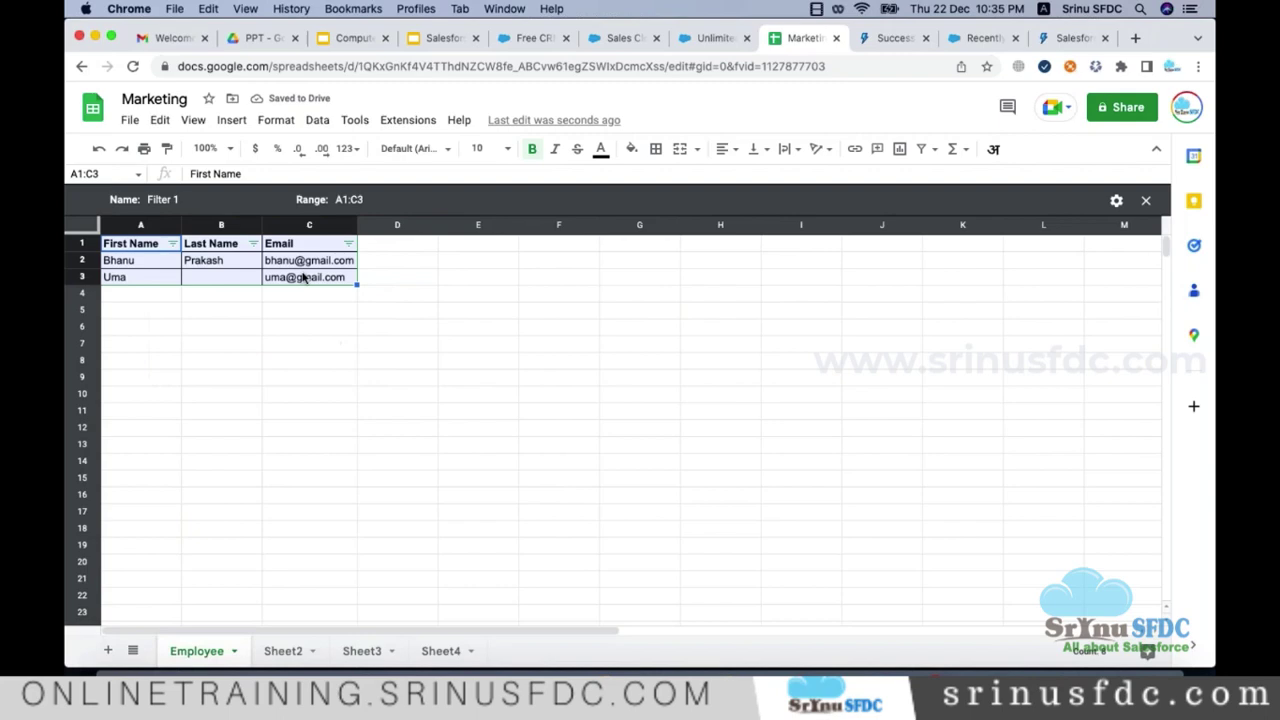
click(253, 244)
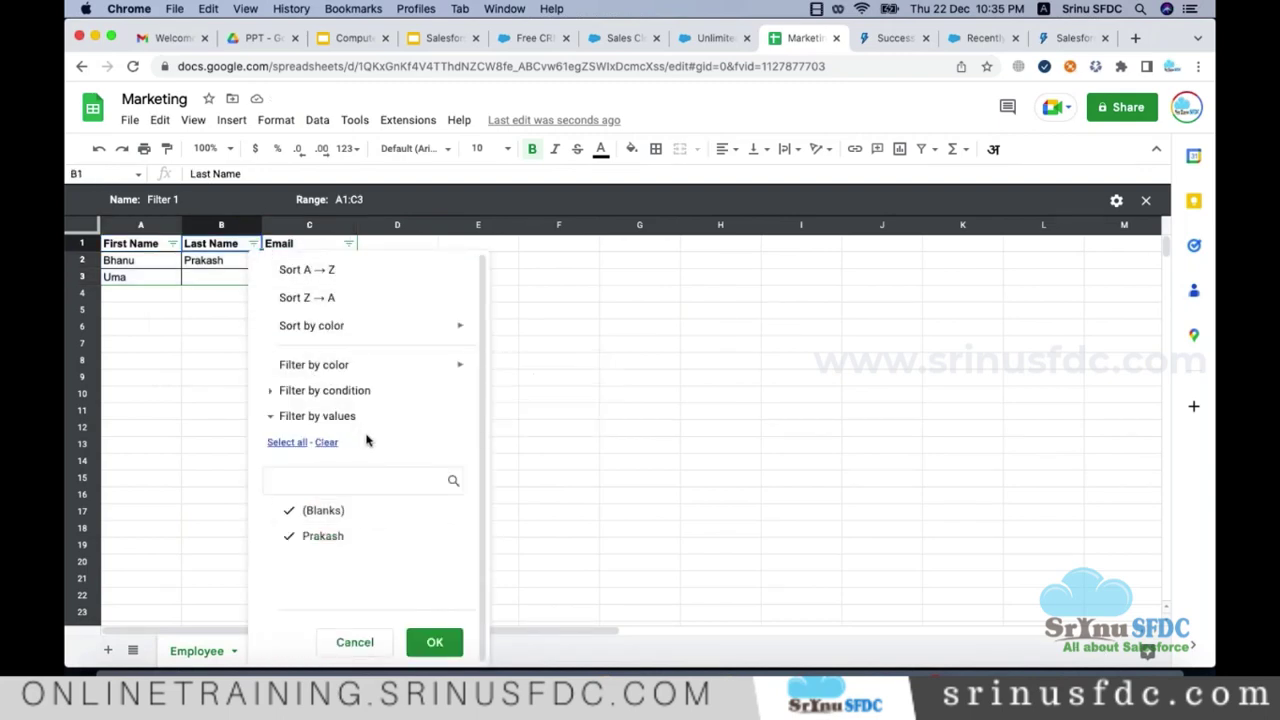
click(352, 643)
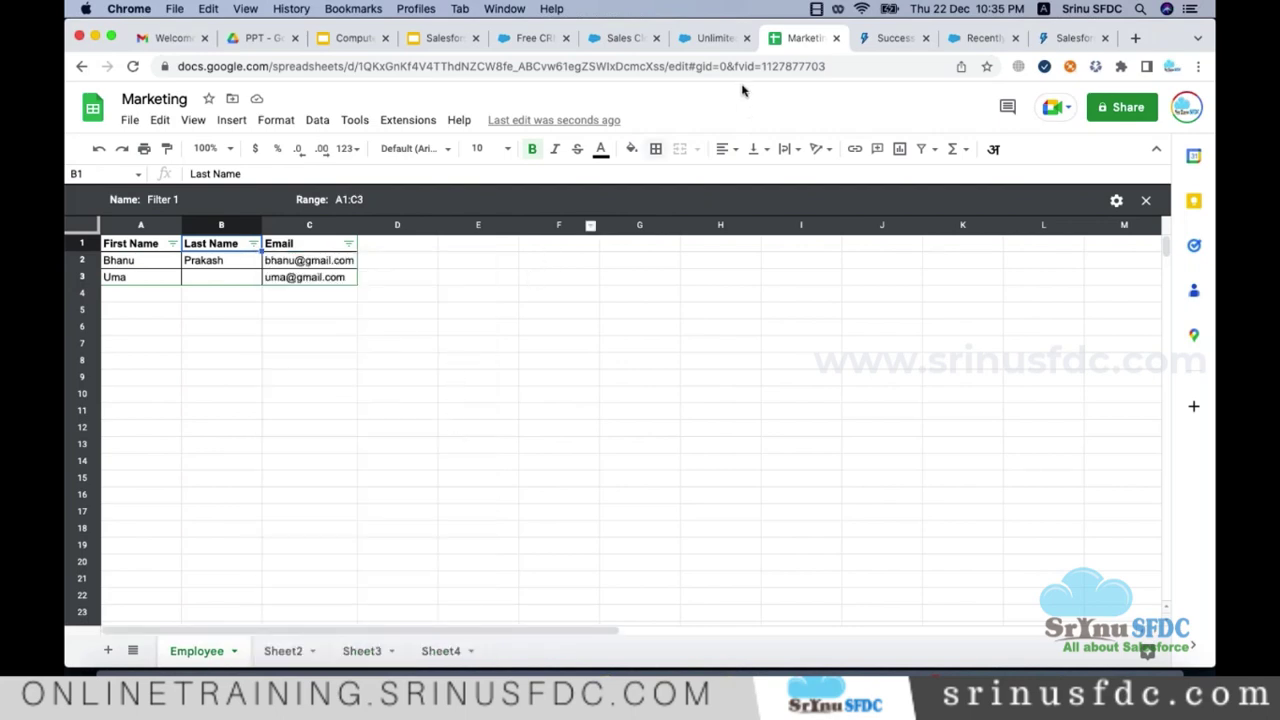
Step: Switch the Salesforce Campaigns list view from Recently Viewed to All Active Campaigns
click(980, 38)
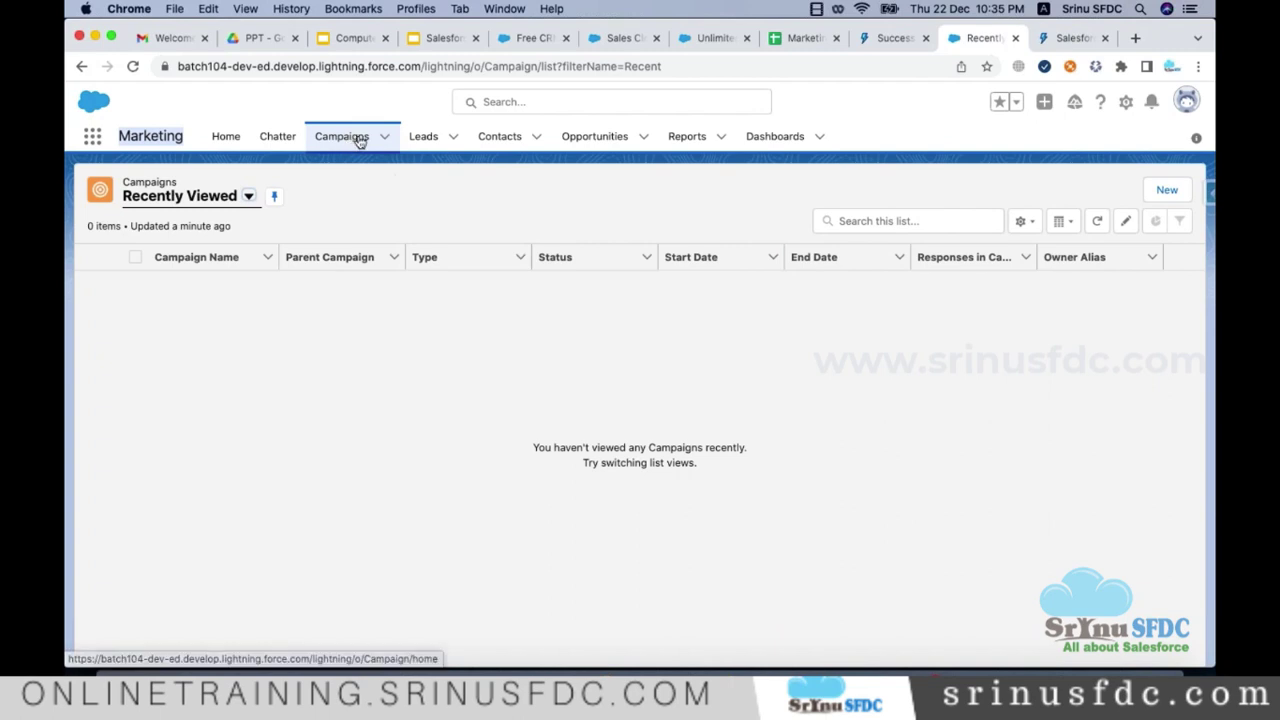
click(250, 198)
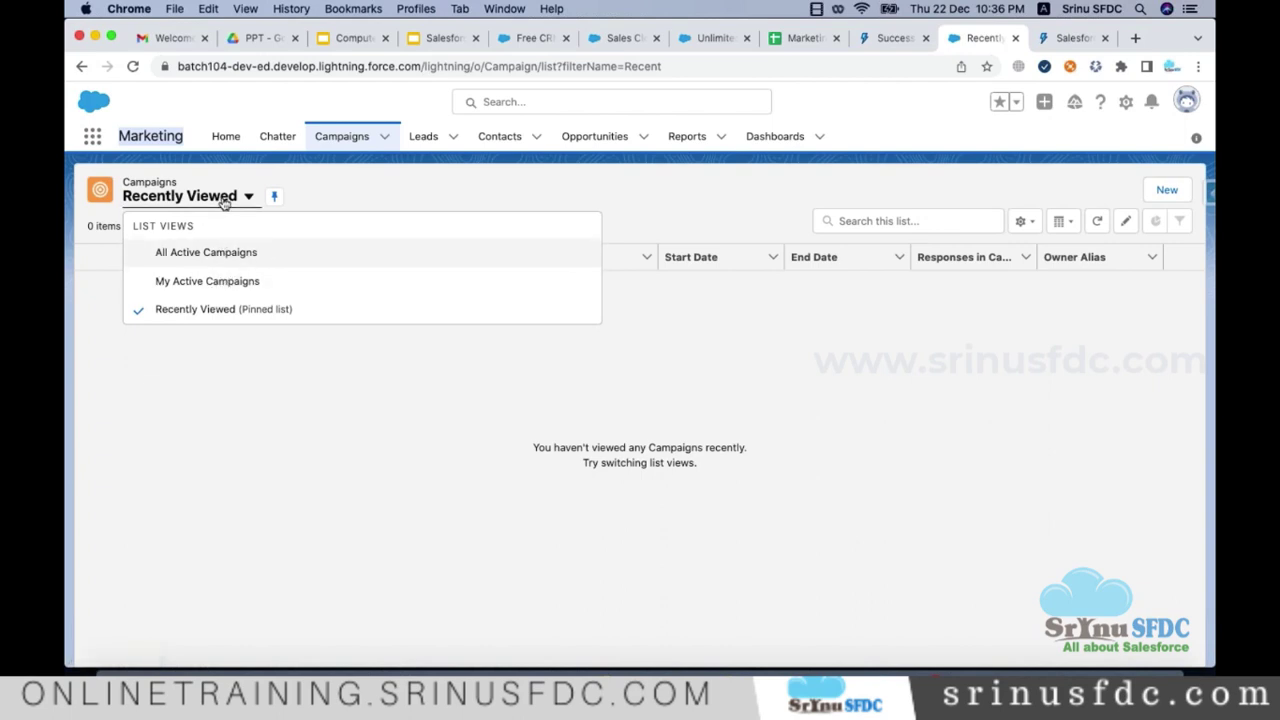
click(211, 253)
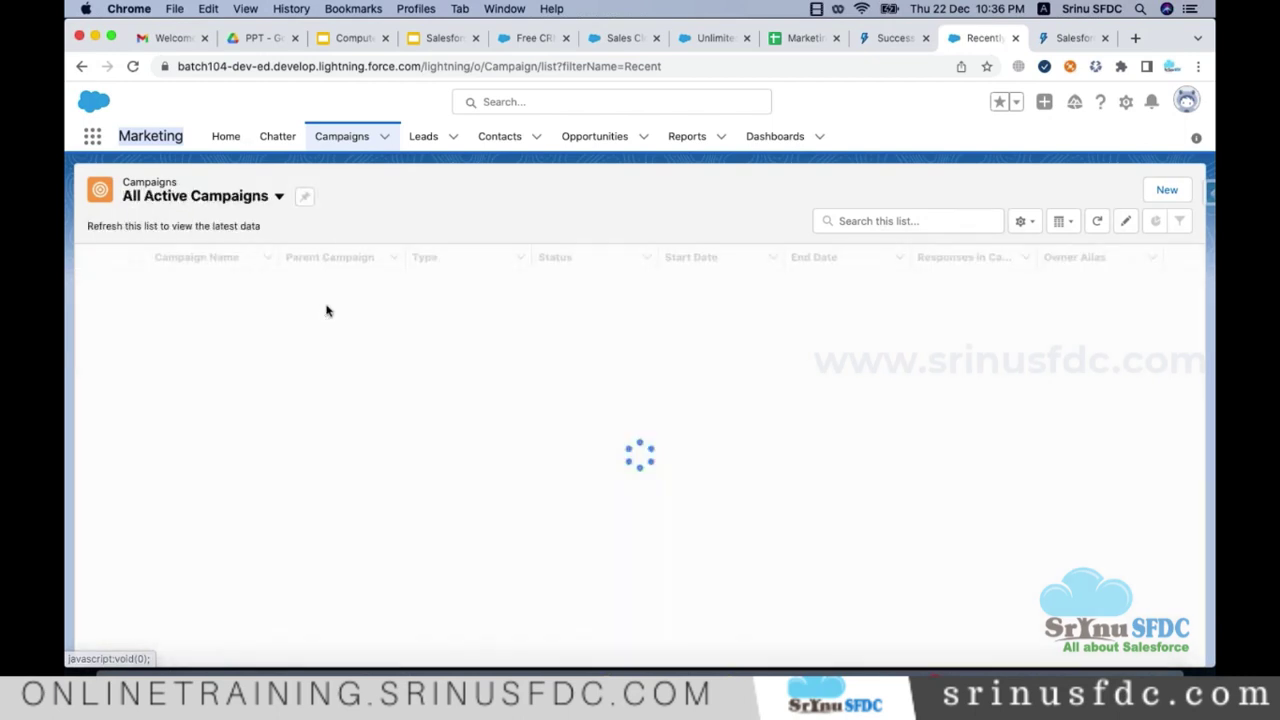
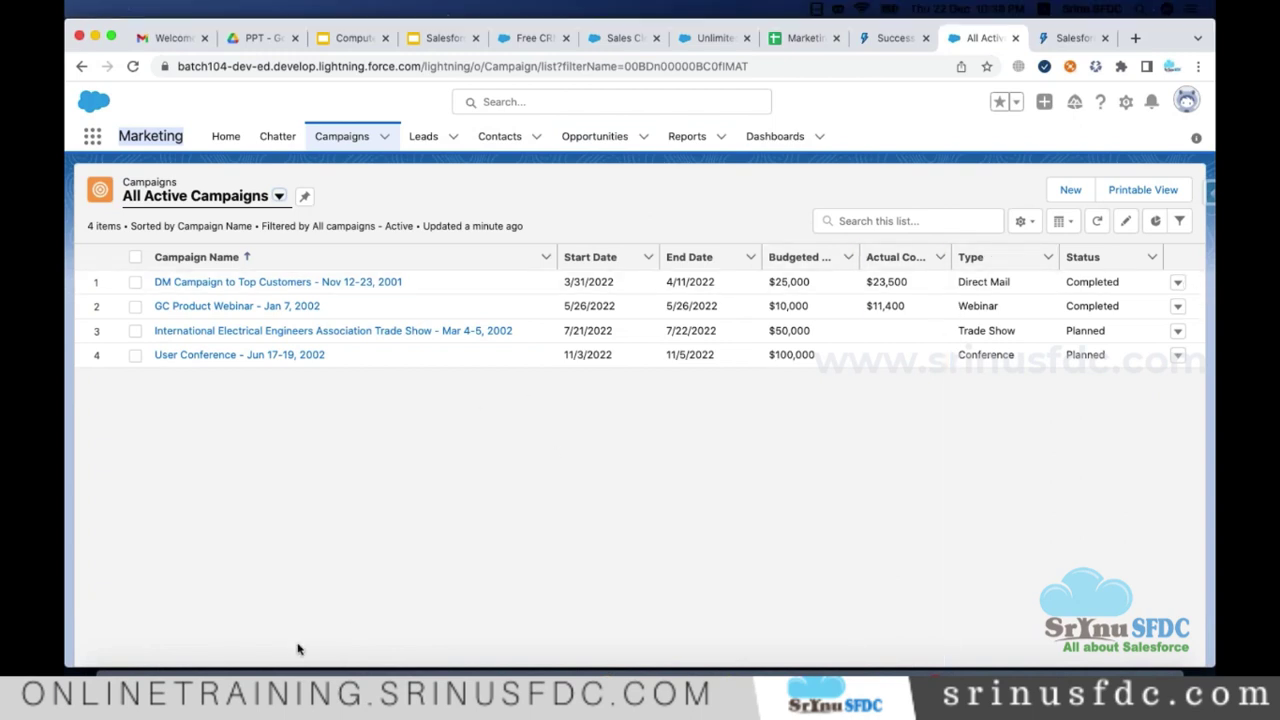
Step: Switch from Chrome to Visual Studio Code showing Admin_Notes.txt
click(272, 668)
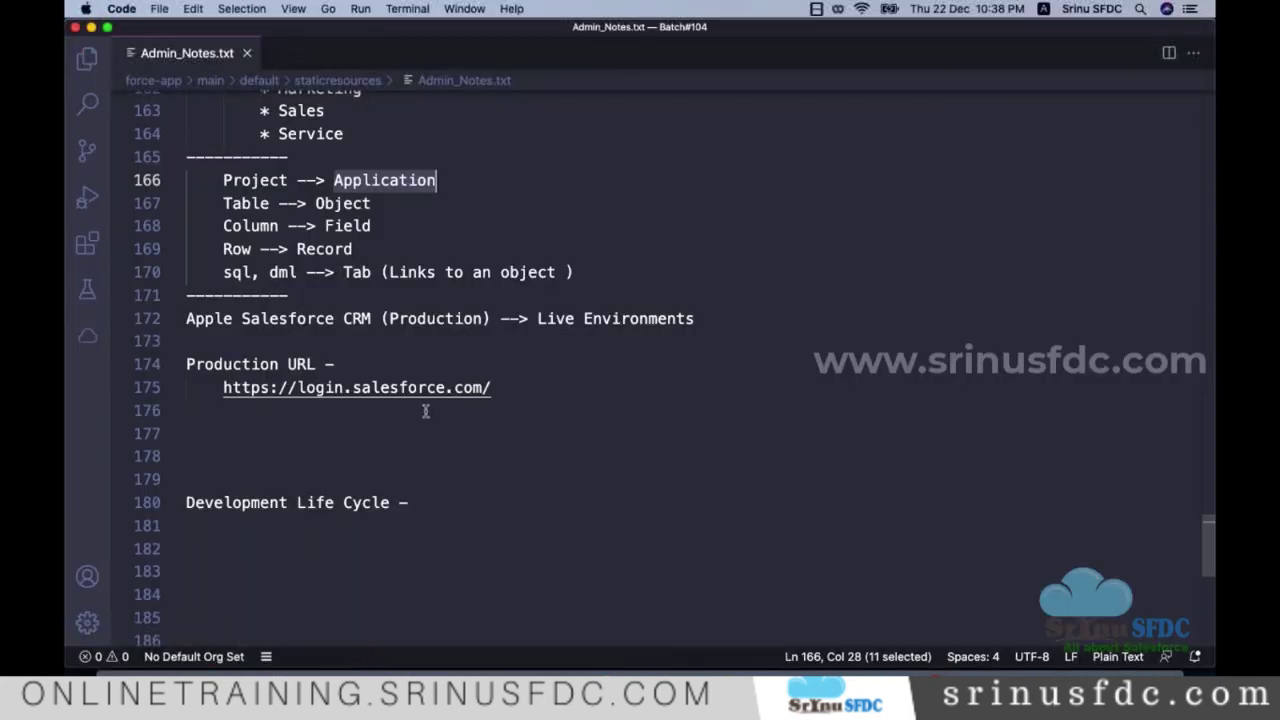
scroll(428, 410, down, 1)
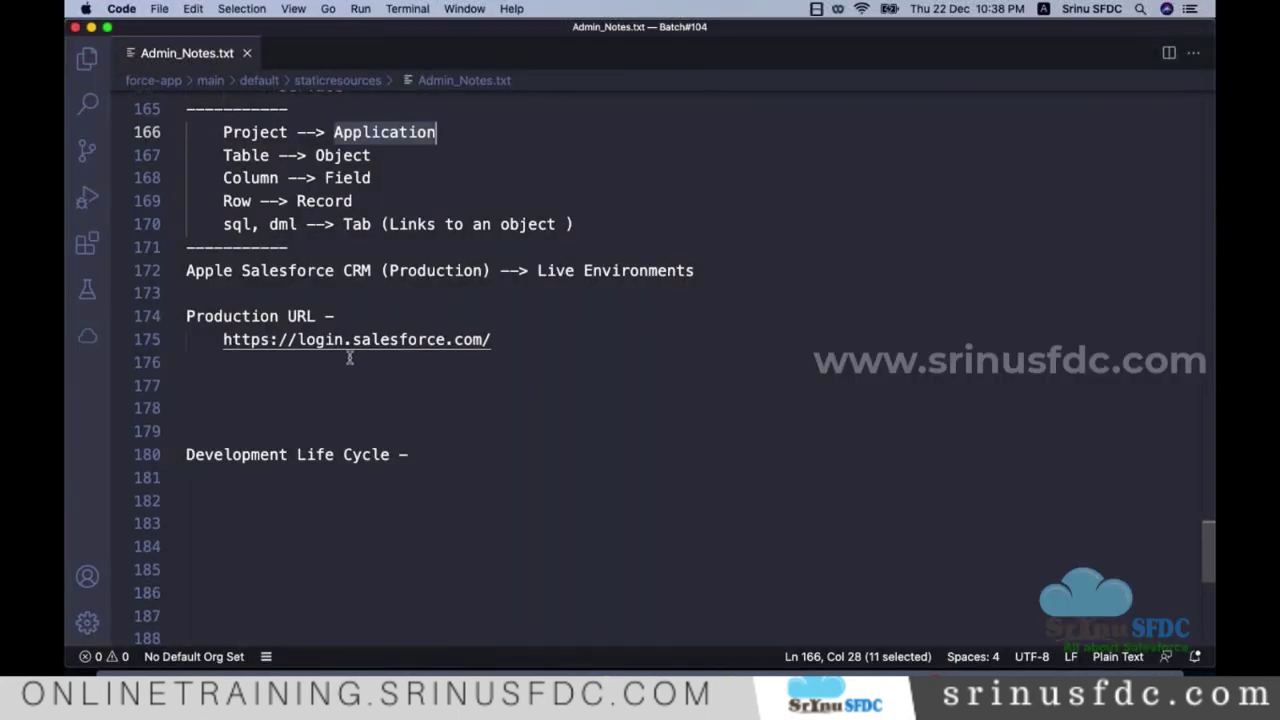
scroll(349, 357, up, 3)
scroll(330, 347, down, 3)
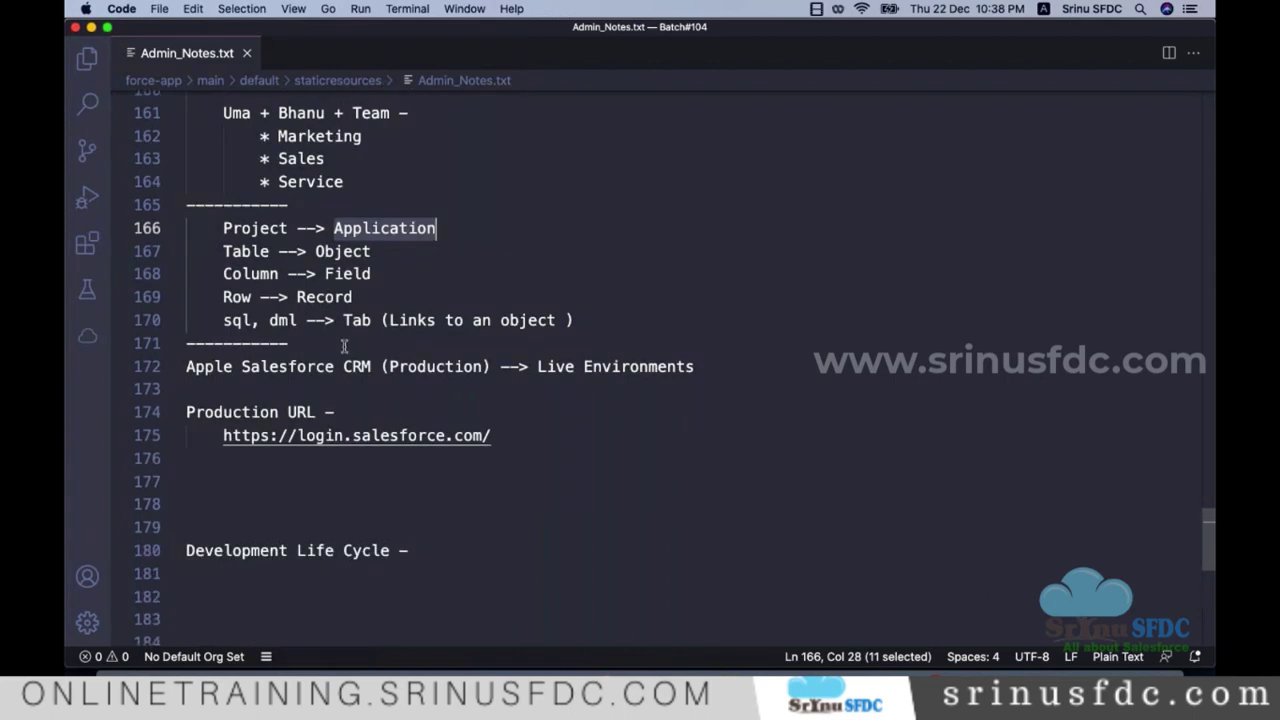
scroll(402, 343, up, 4)
scroll(400, 340, up, 4)
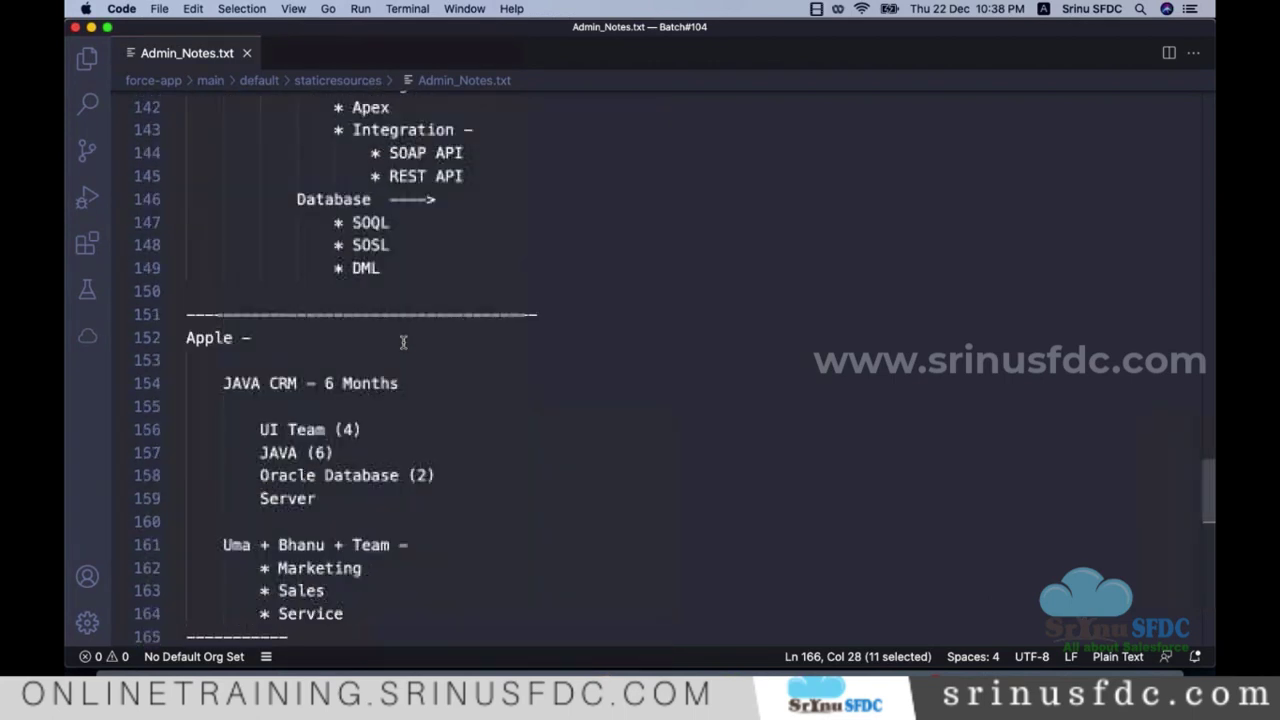
scroll(405, 337, down, 4)
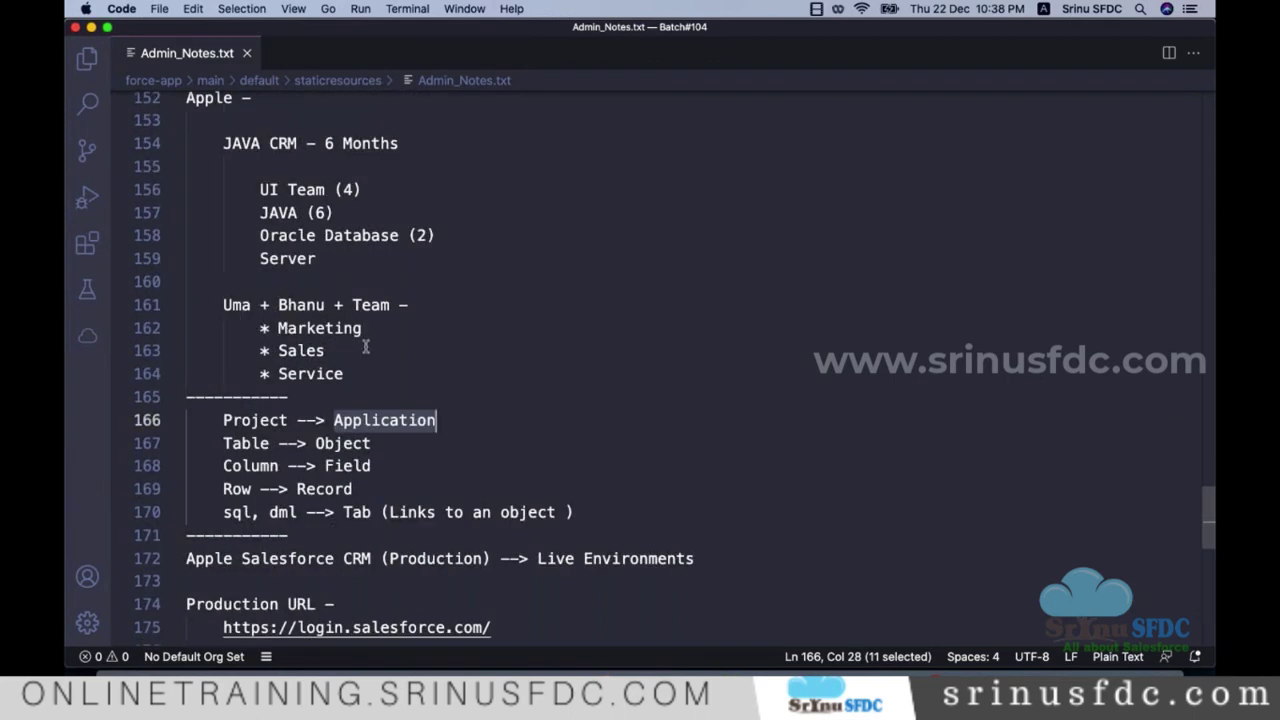
drag(188, 305, 400, 368)
scroll(420, 400, down, 2)
scroll(337, 354, down, 3)
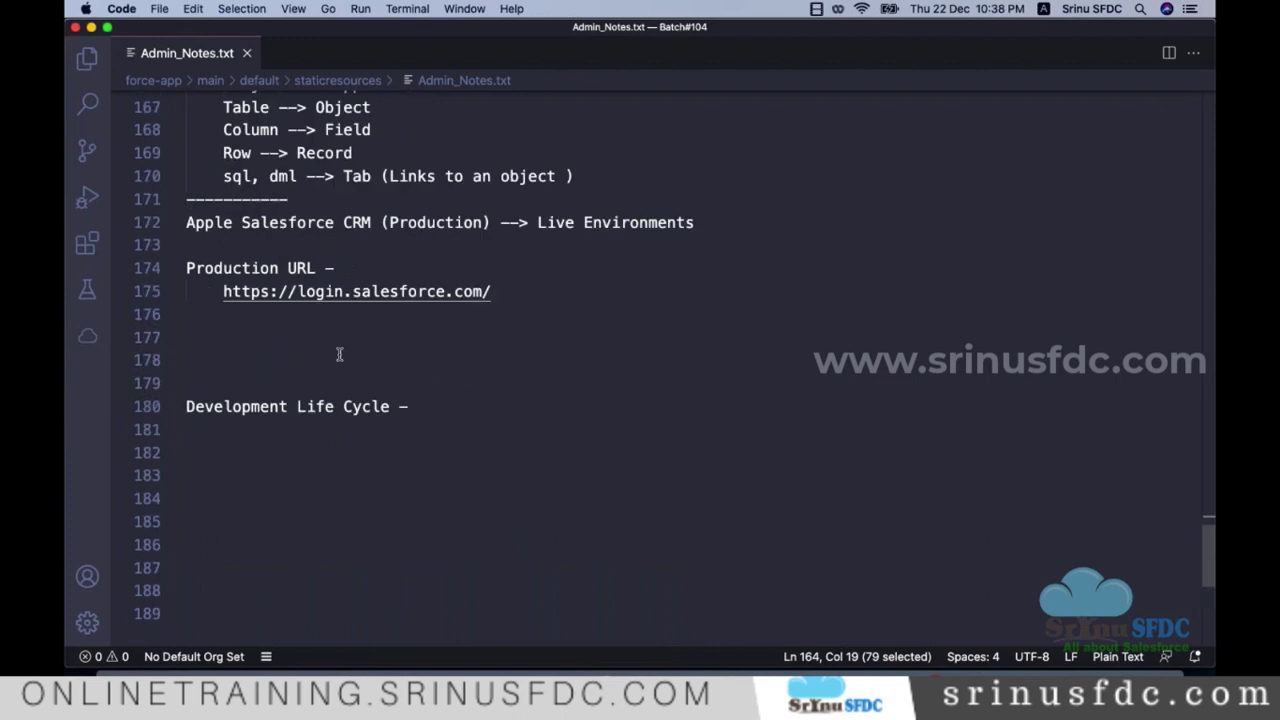
scroll(308, 324, up, 2)
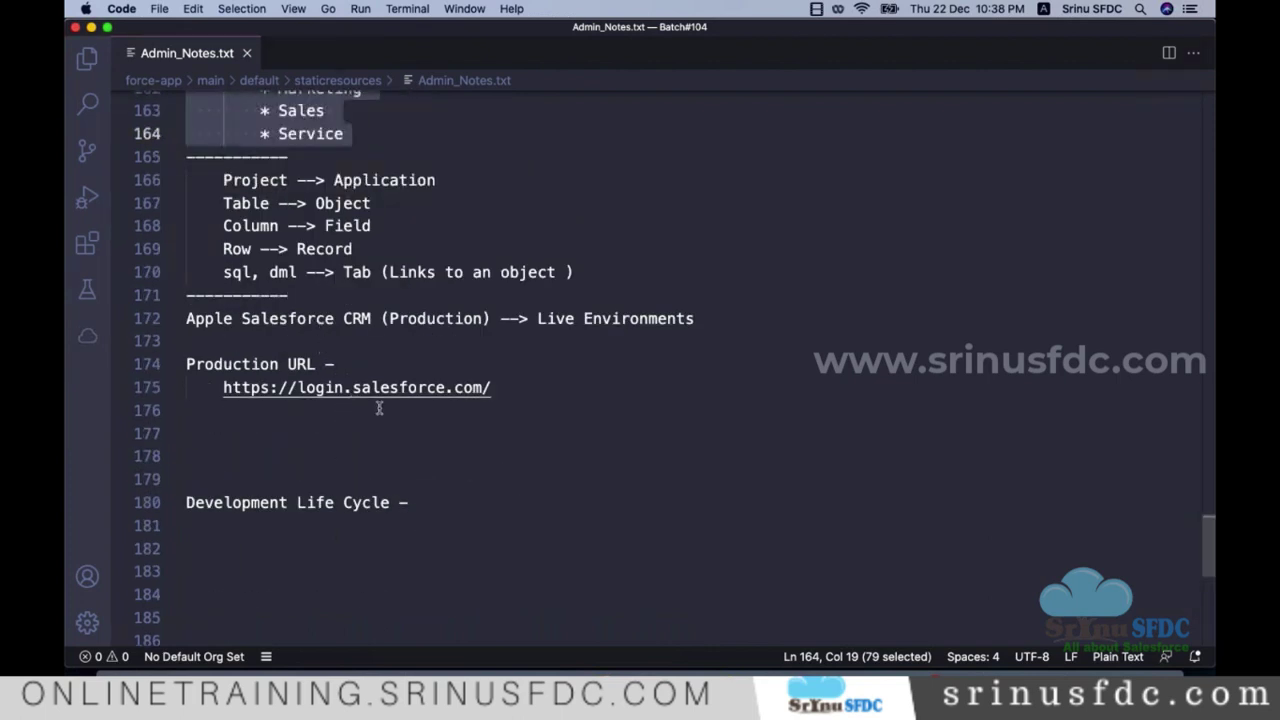
scroll(350, 380, up, 2)
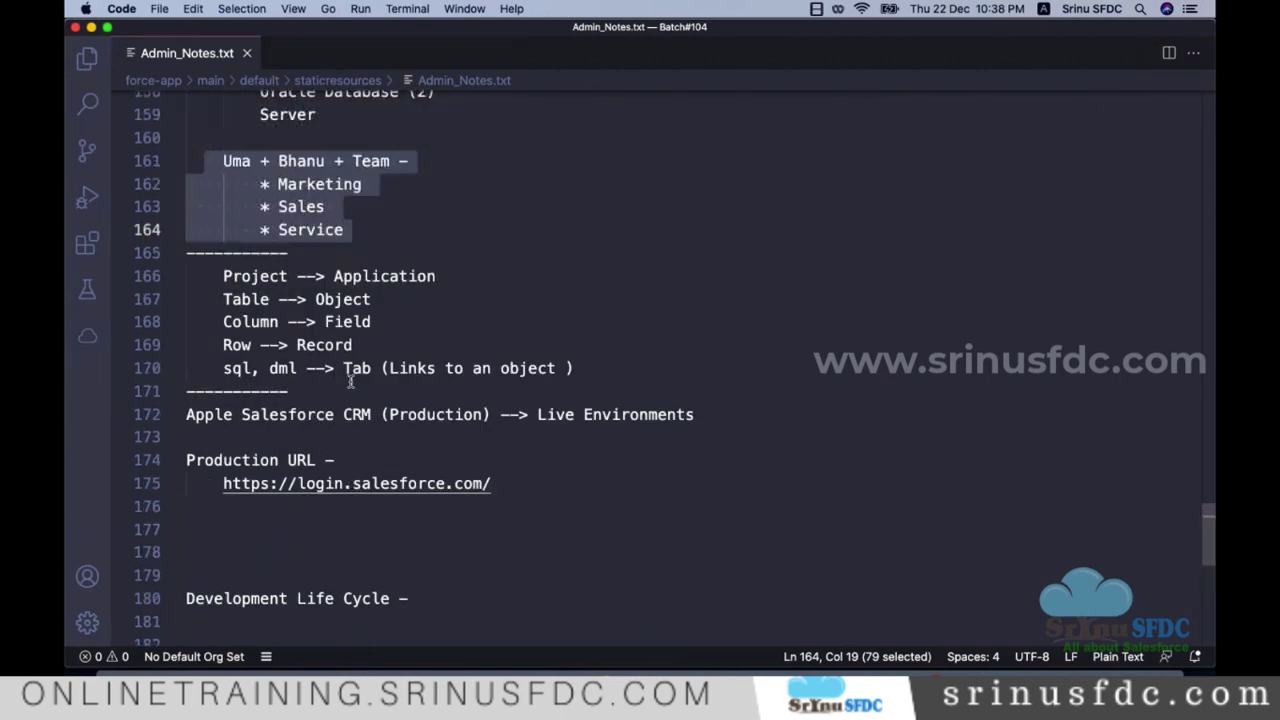
scroll(350, 380, down, 2)
scroll(352, 390, up, 2)
Step: Add an indented '100 Req -' line on line 177 below the production login URL
scroll(445, 440, down, 1)
click(360, 480)
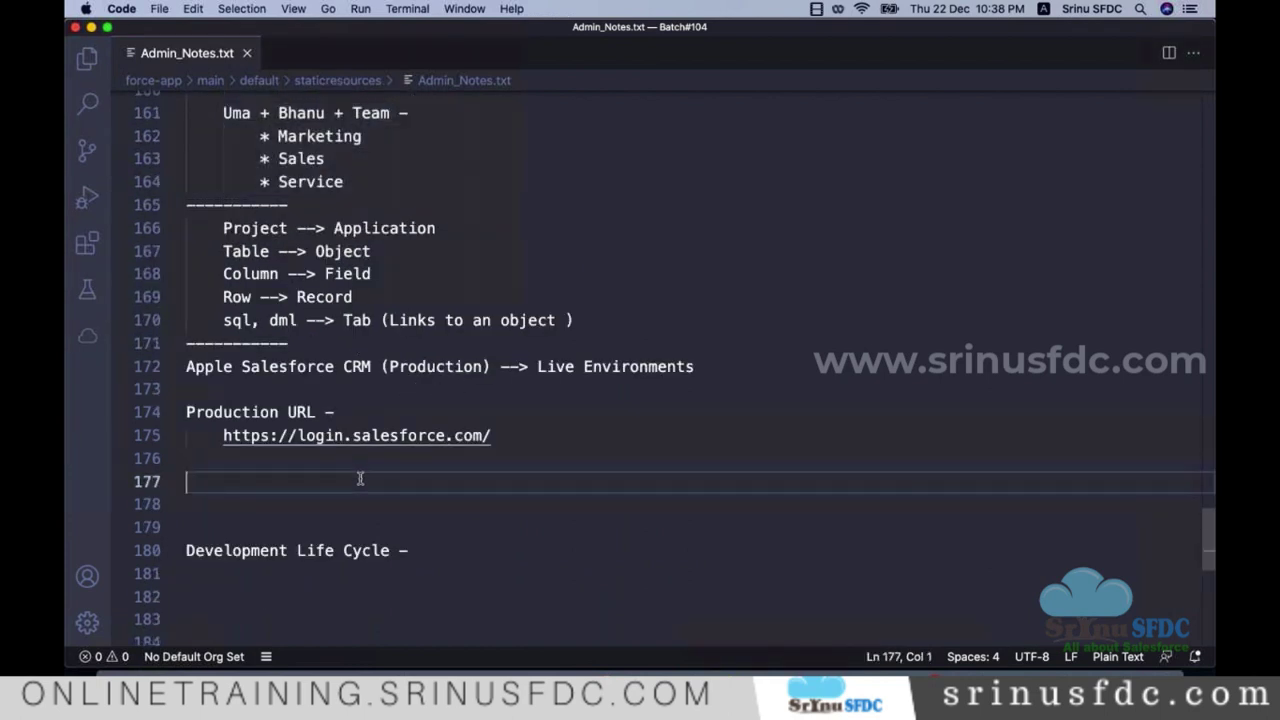
key(Tab)
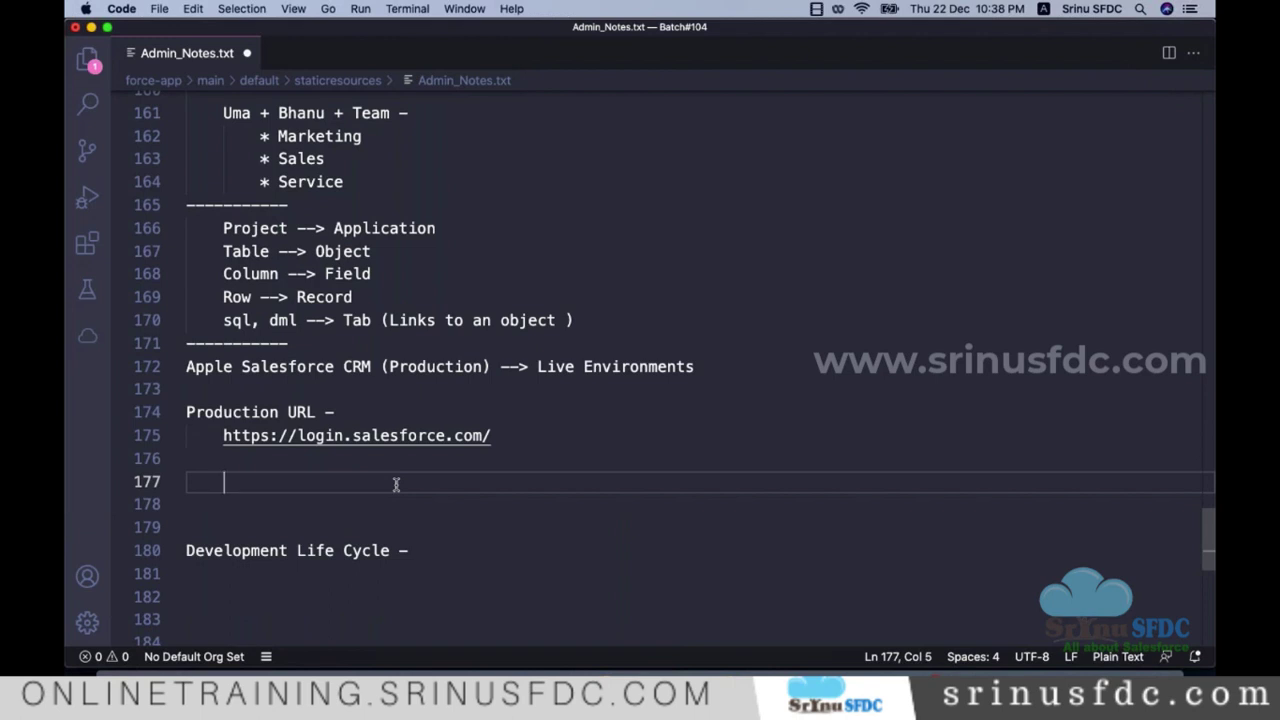
text(100 Requ)
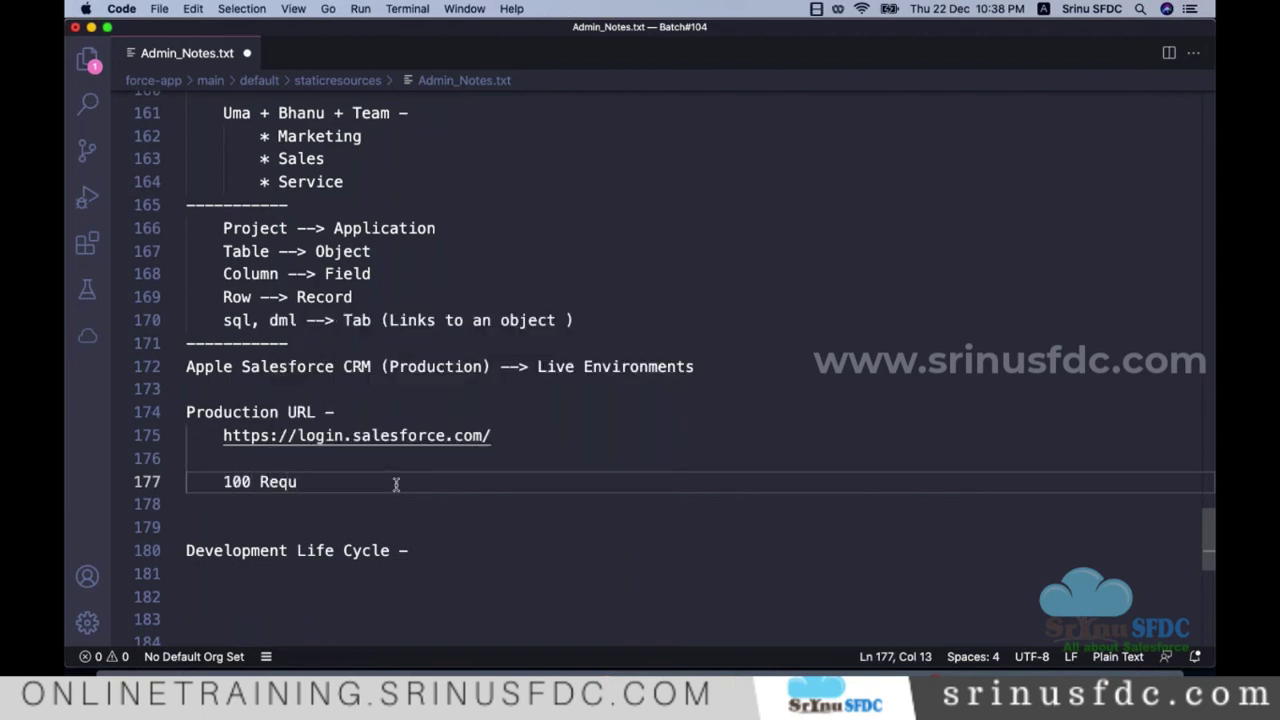
key(BackSpace)
text(-)
Step: Select lines 175–177, from the production URL to the new '100 Req -' line
scroll(600, 469, down, 1)
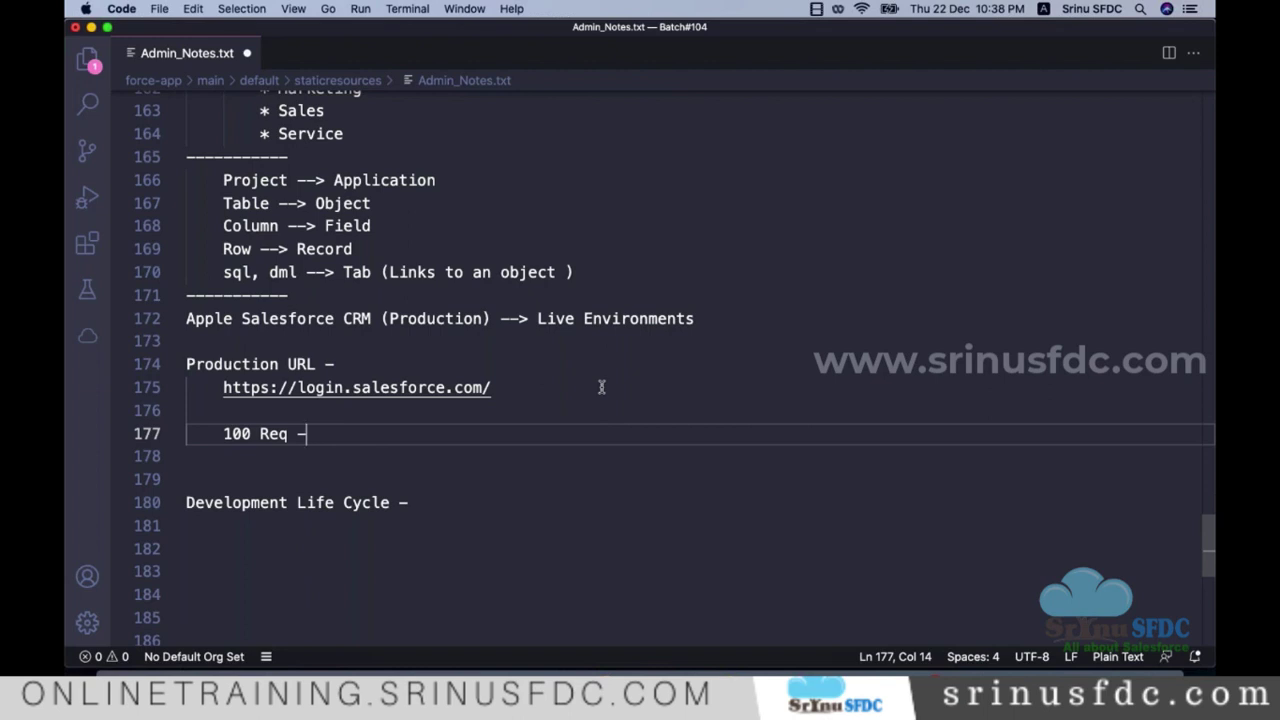
scroll(585, 385, down, 2)
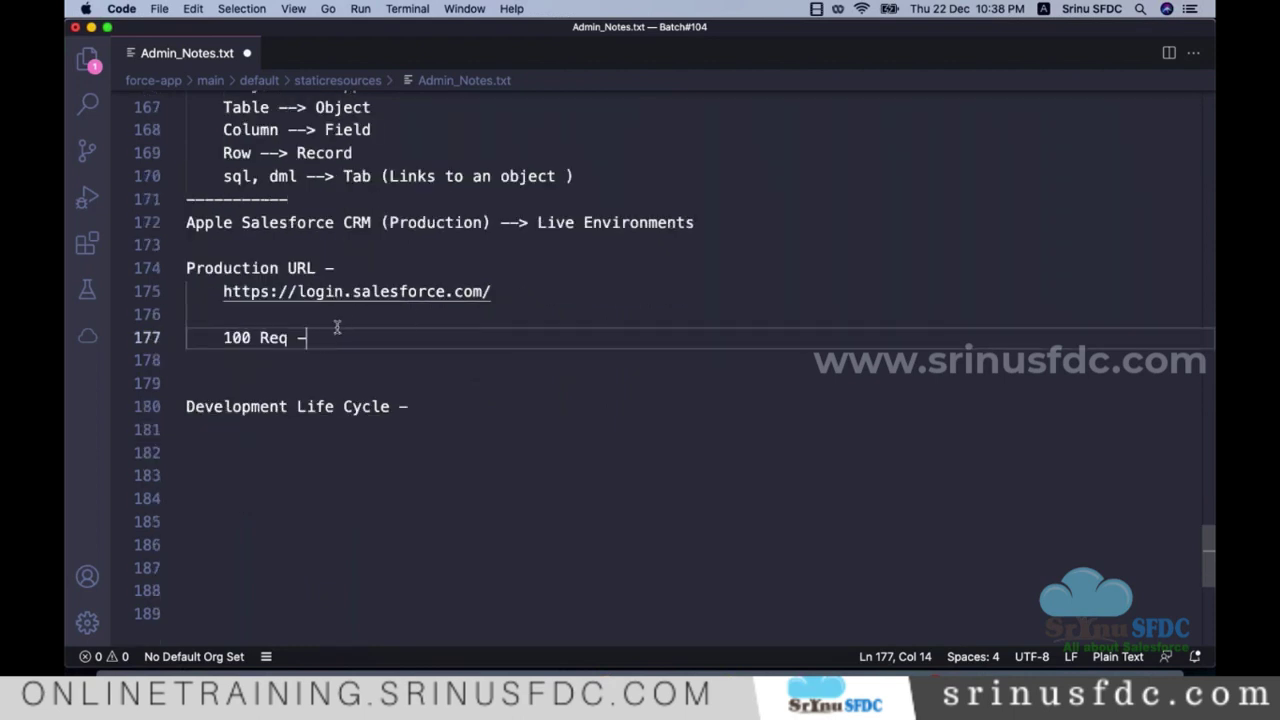
drag(317, 340, 208, 337)
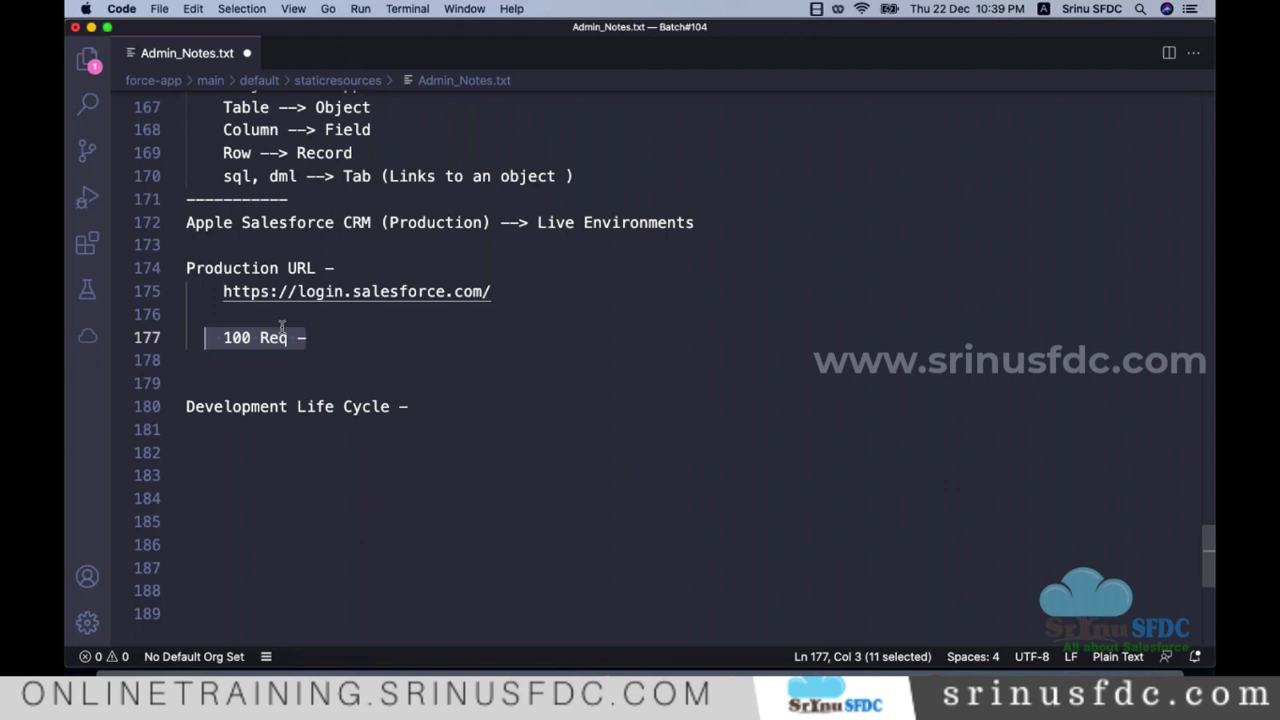
click(323, 343)
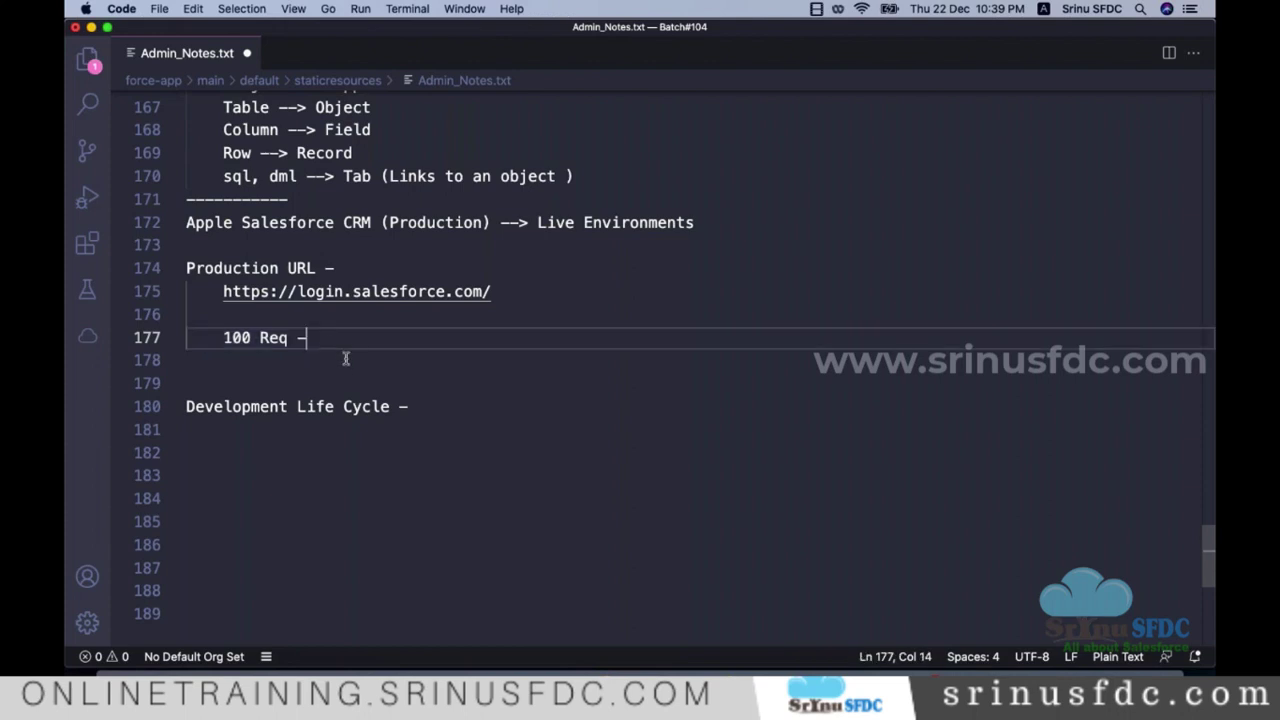
drag(320, 343, 195, 288)
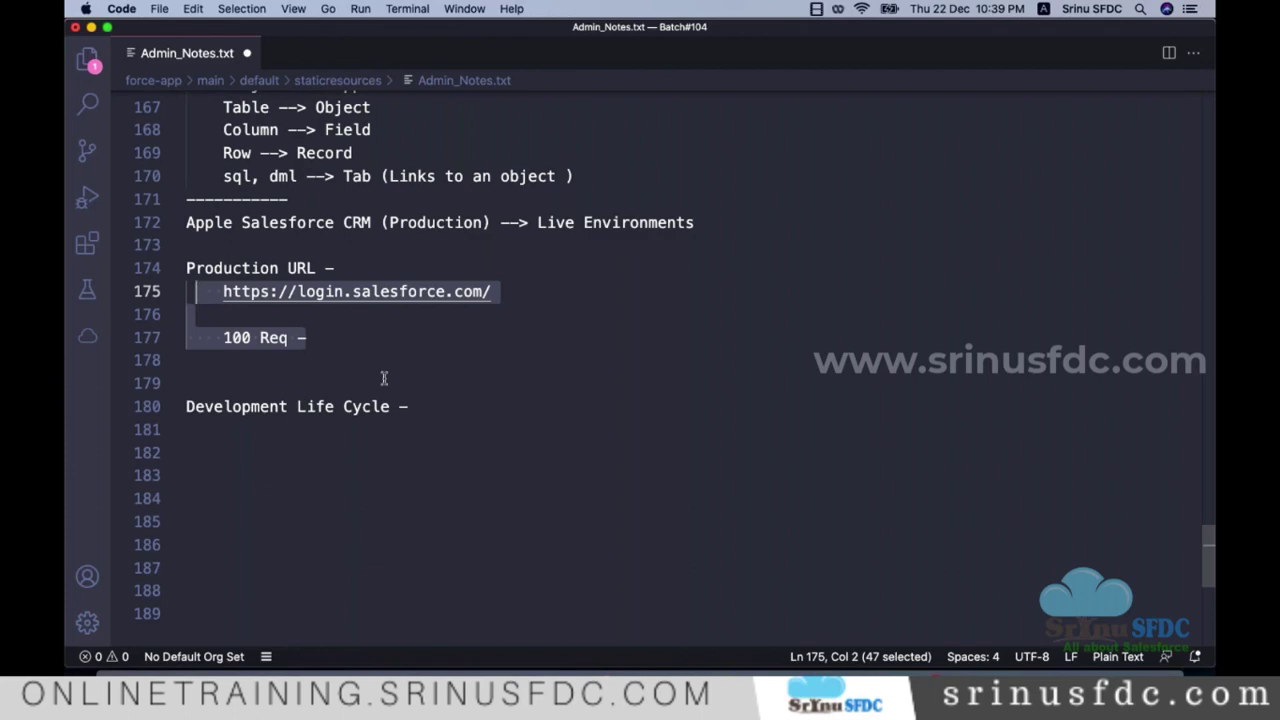
Step: Save Admin_Notes.txt and go back up to the Salesforce Websites links
key(super+s)
scroll(470, 380, up, 20)
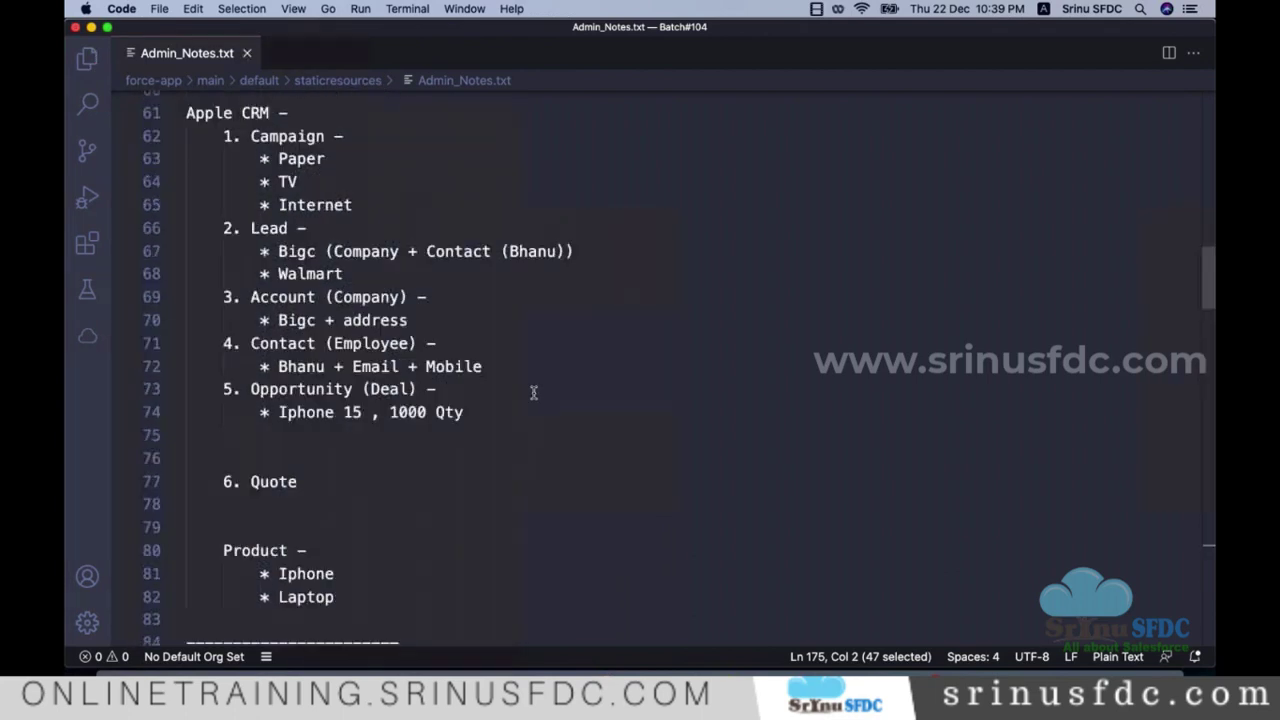
scroll(533, 392, up, 15)
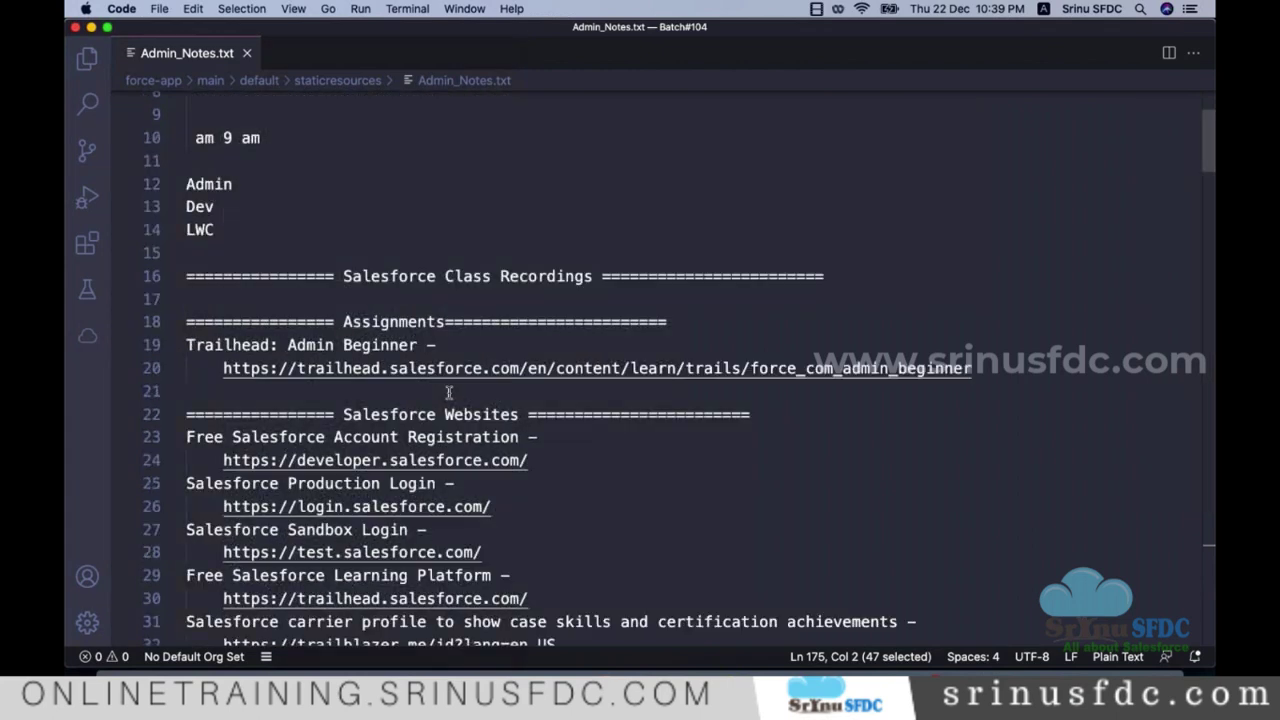
scroll(445, 392, down, 3)
scroll(437, 391, down, 2)
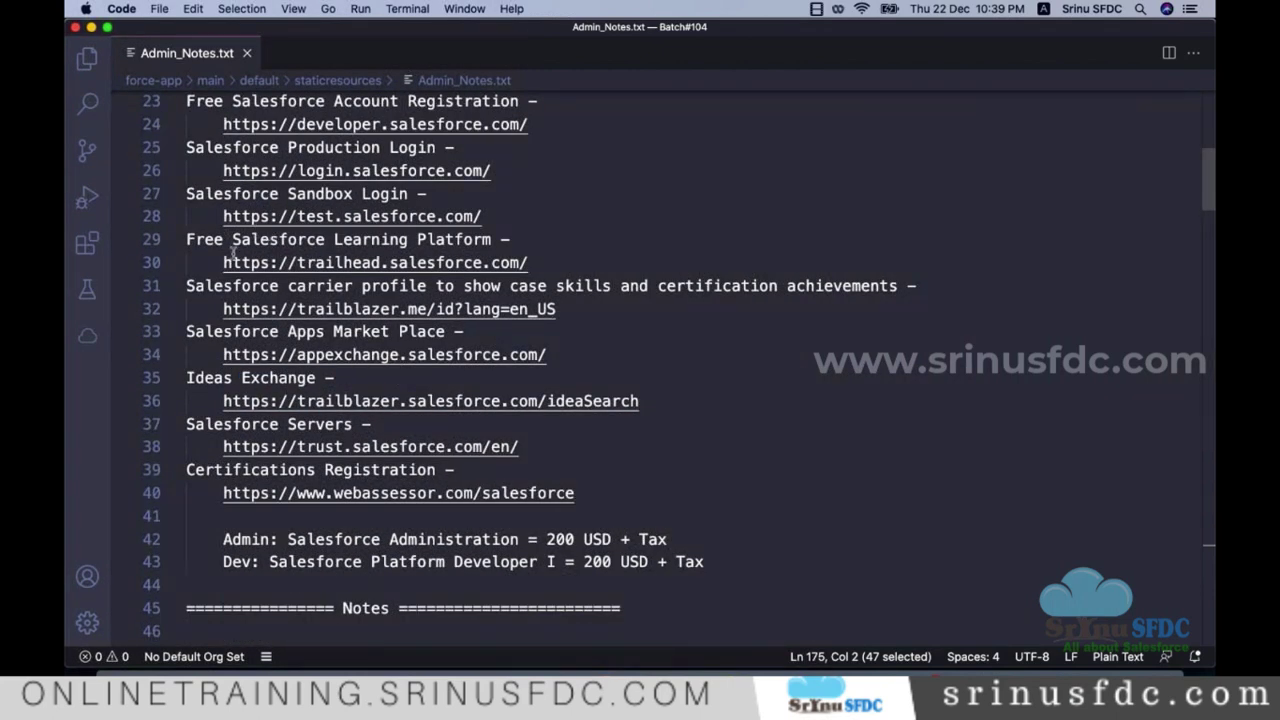
drag(528, 262, 297, 262)
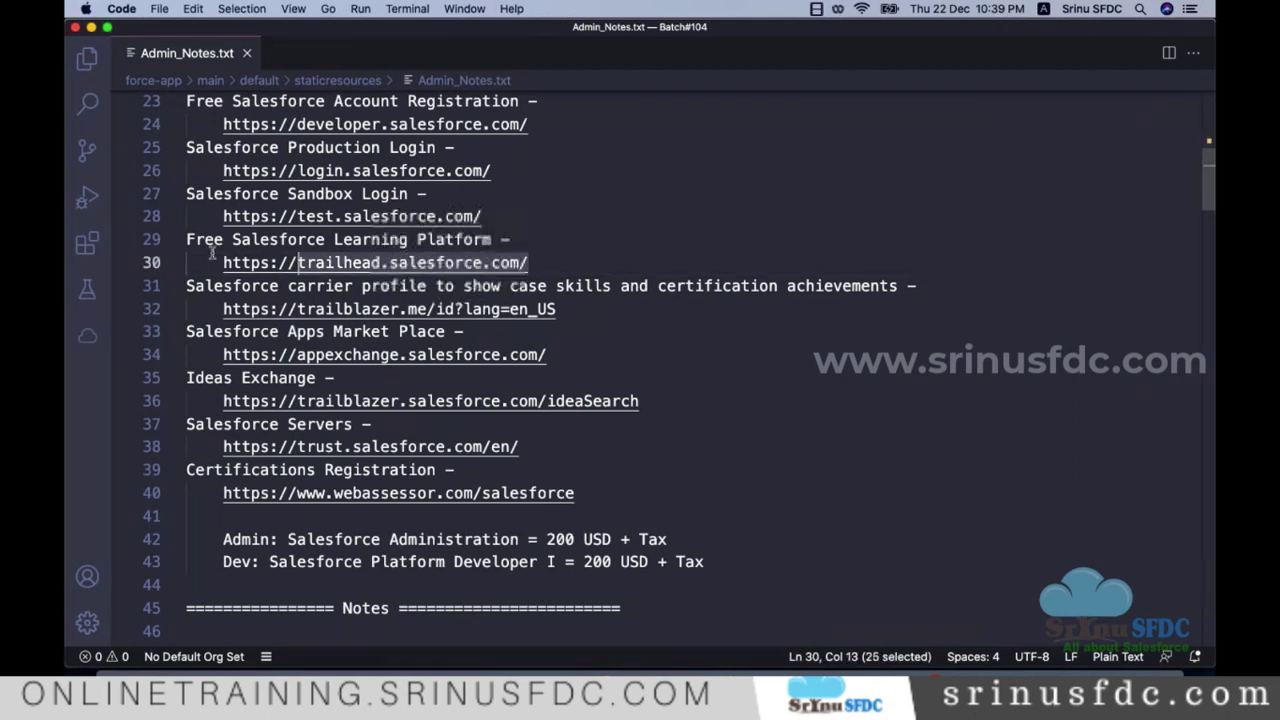
drag(212, 254, 188, 262)
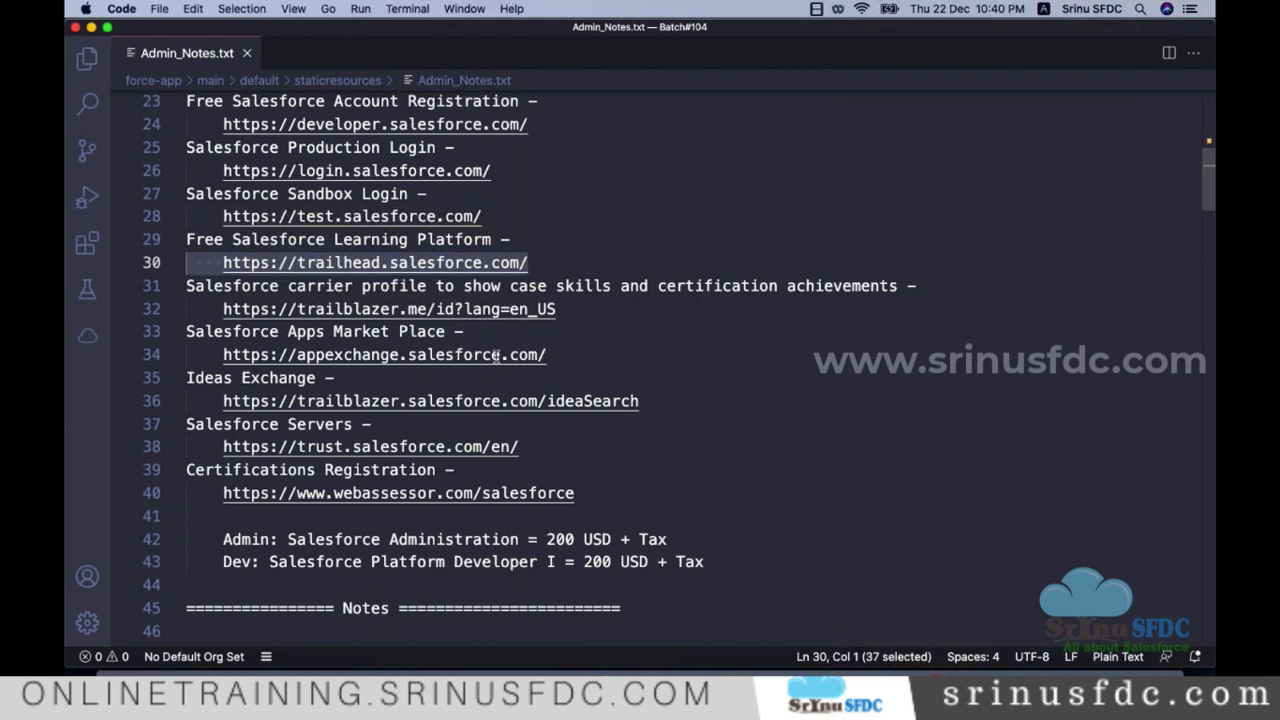
scroll(497, 356, up, 1)
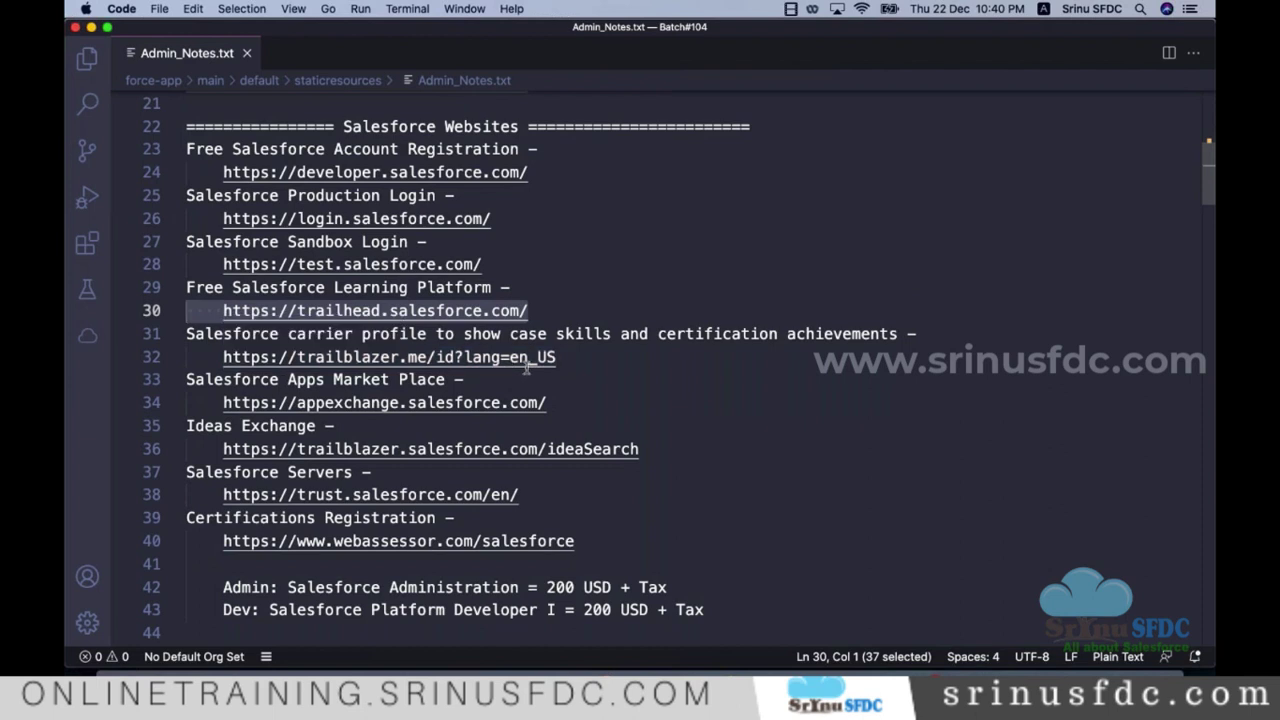
scroll(794, 616, down, 3)
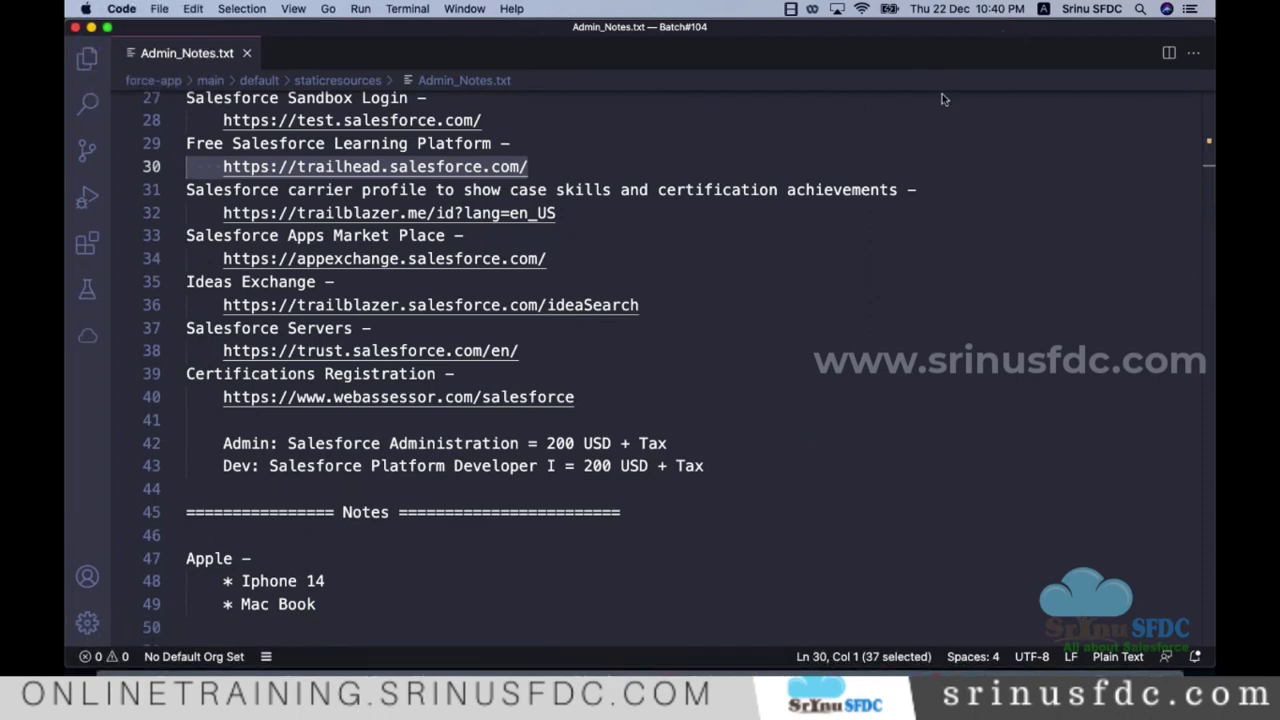
Step: Open Date & Time preferences from the menu-bar clock and move its window left
click(948, 8)
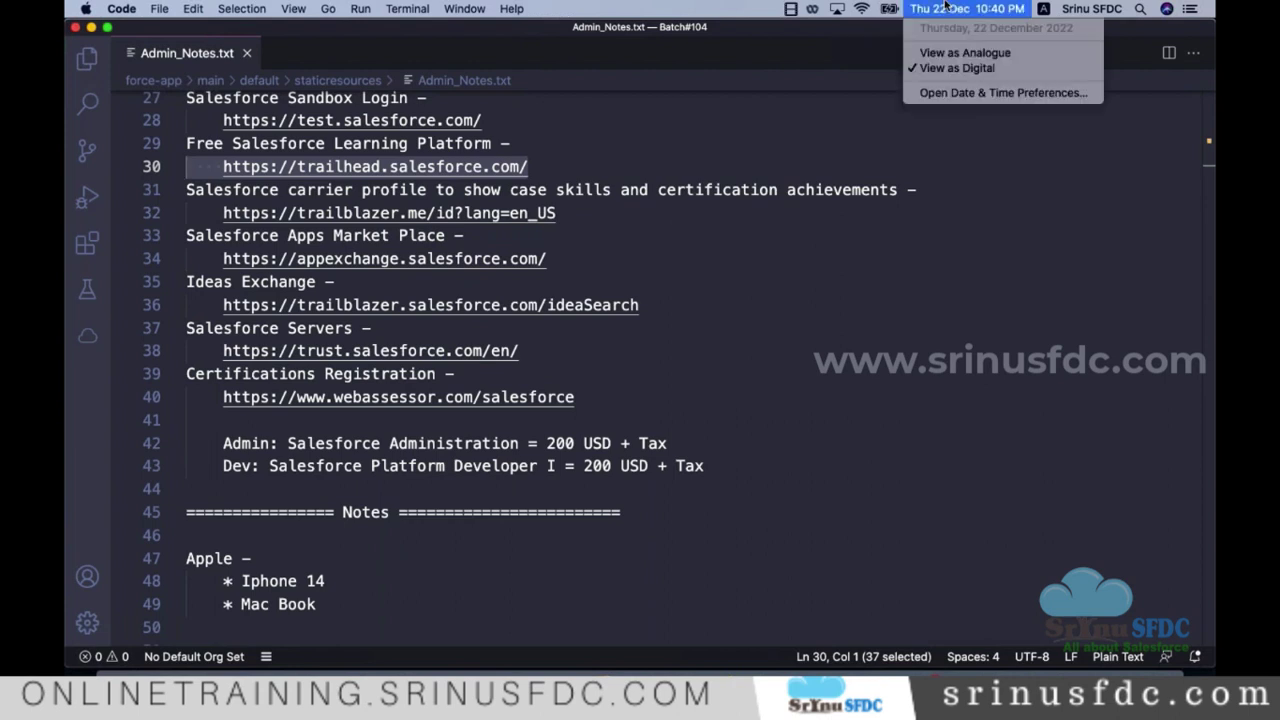
click(967, 93)
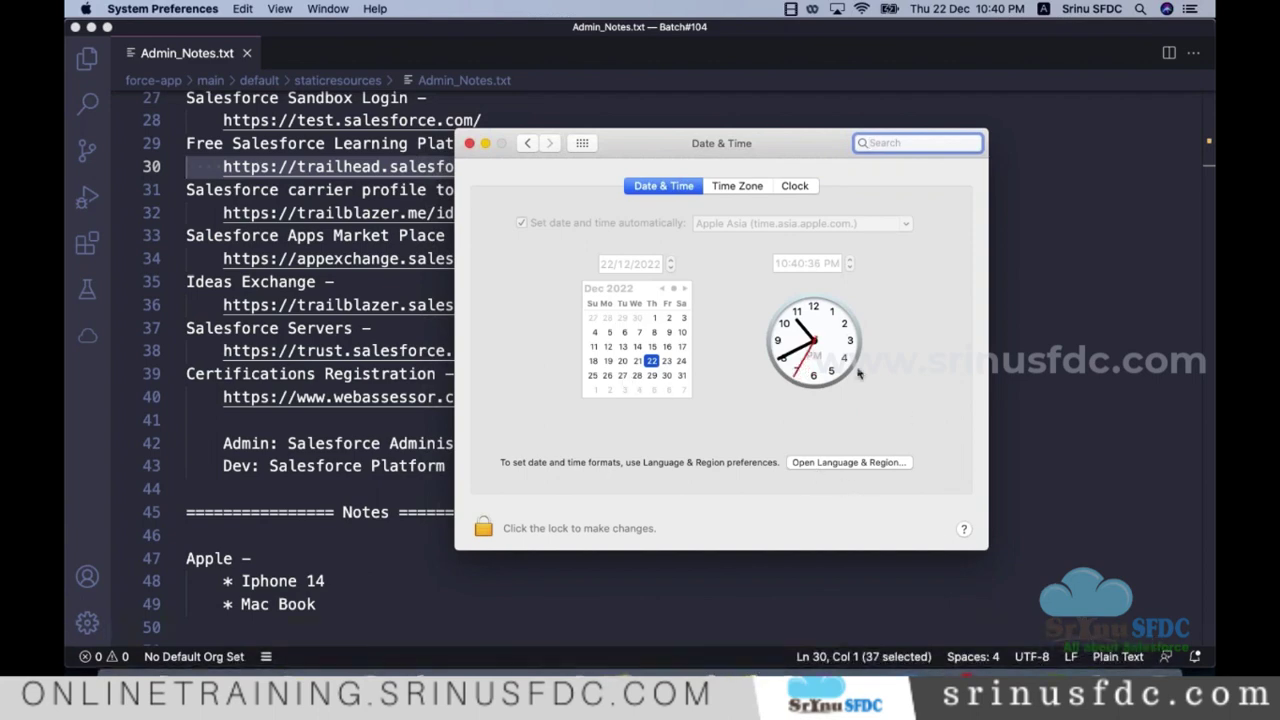
drag(737, 142, 588, 147)
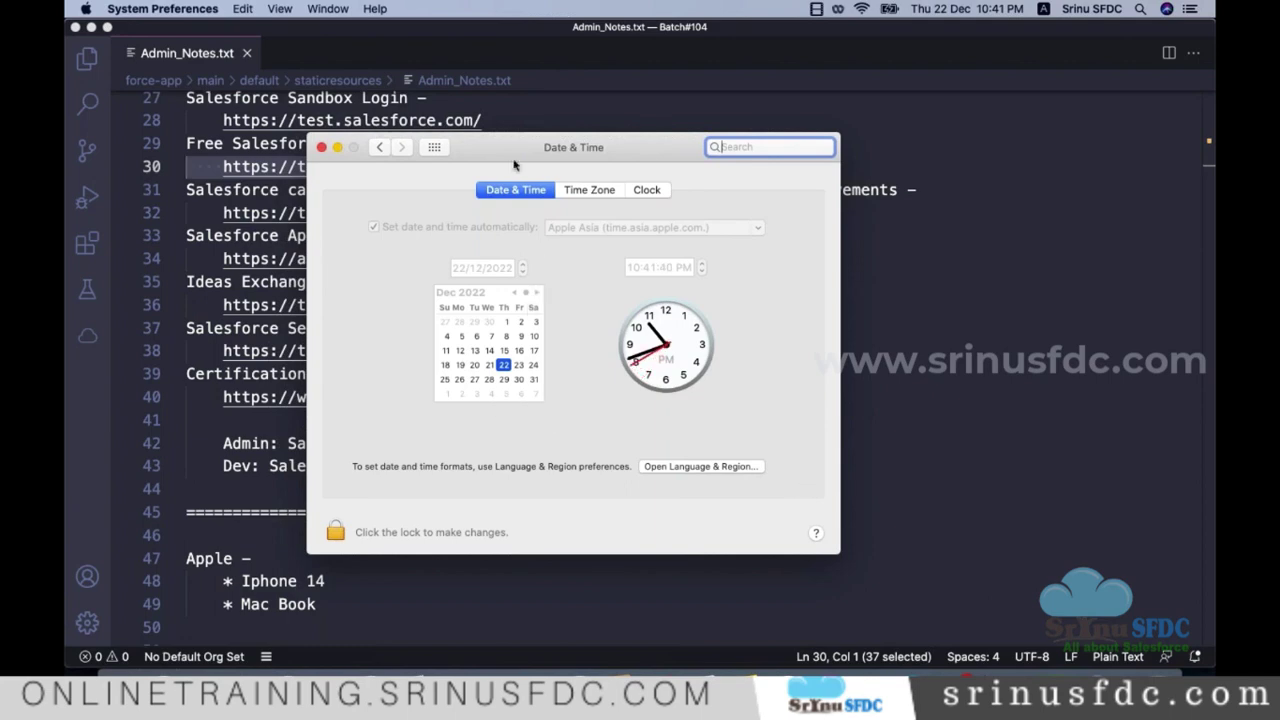
drag(507, 151, 550, 227)
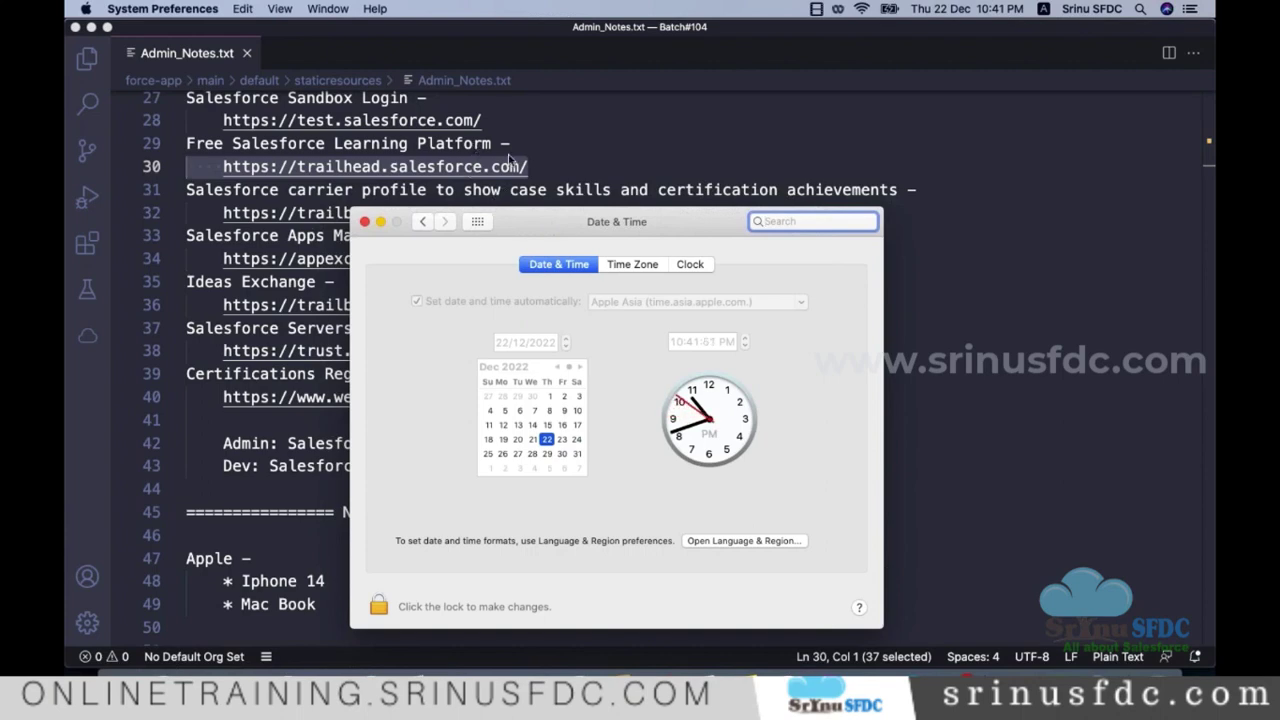
mouse_move(600, 224)
mouse_down()
mouse_move(548, 232)
mouse_move(577, 229)
mouse_up()
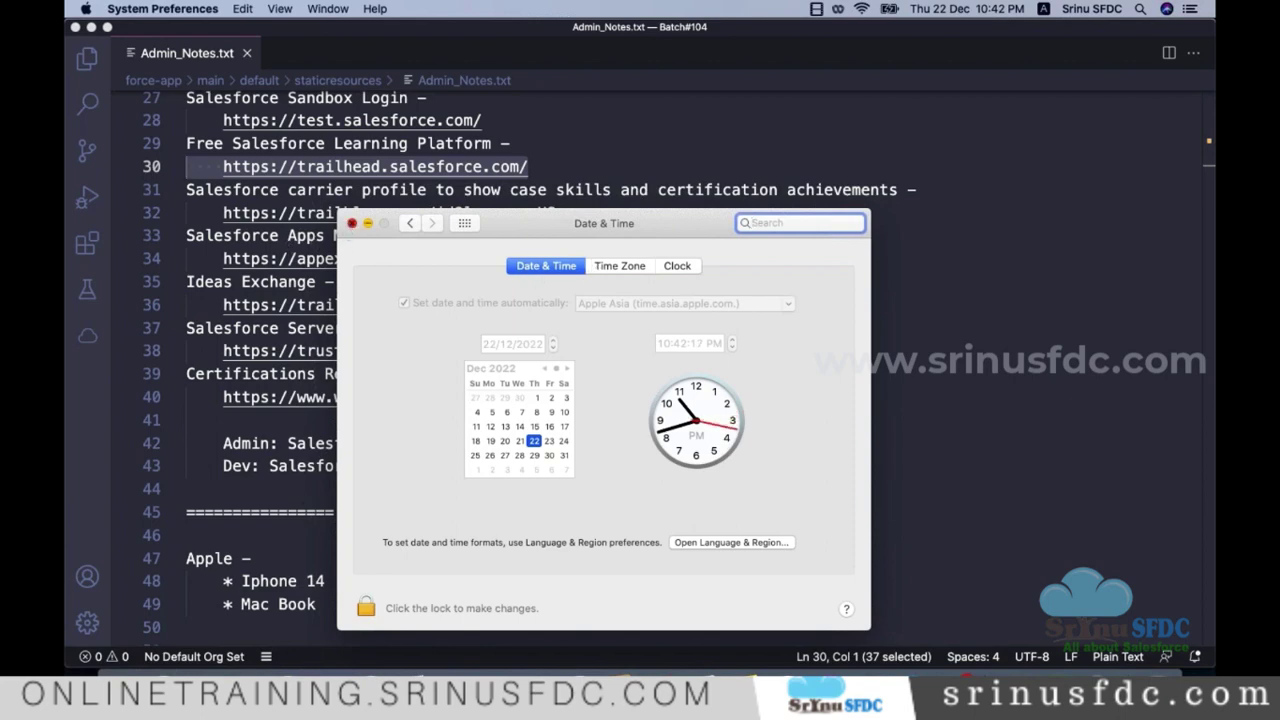
Step: Close the Date & Time window and review Admin_Notes.txt down to the Development Life Cycle heading
click(351, 223)
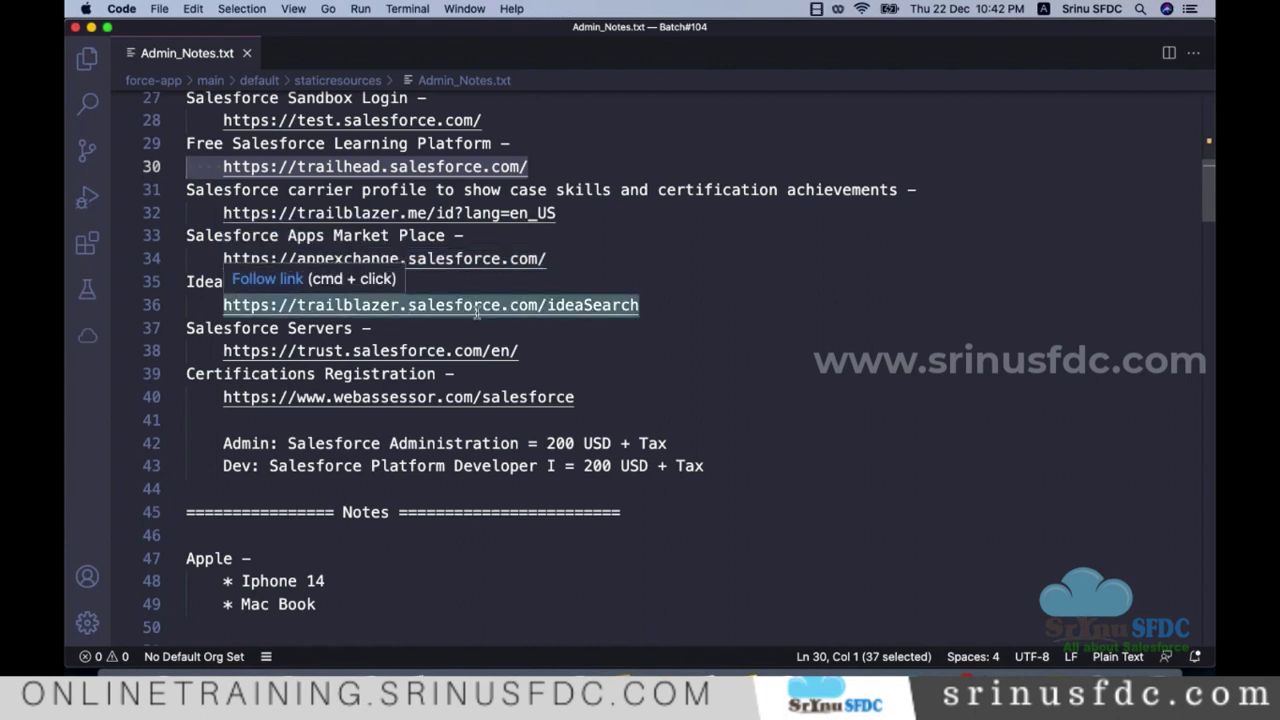
scroll(477, 312, down, 5)
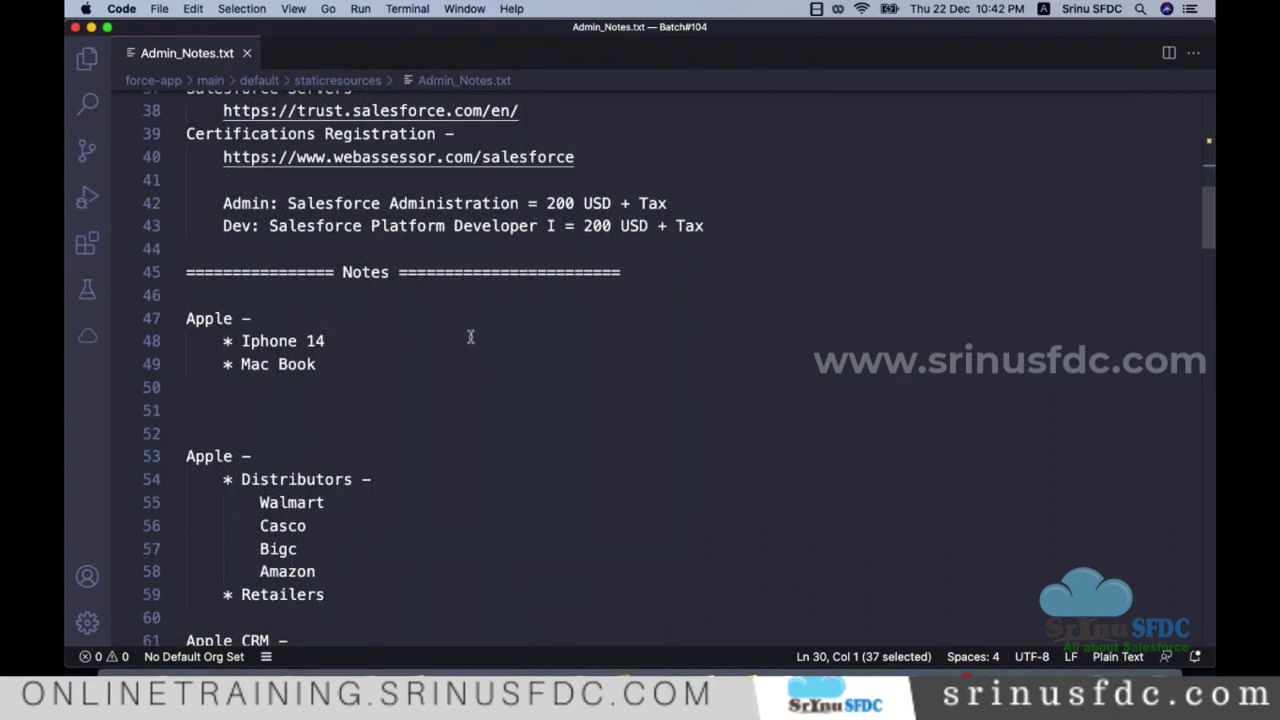
scroll(470, 337, down, 20)
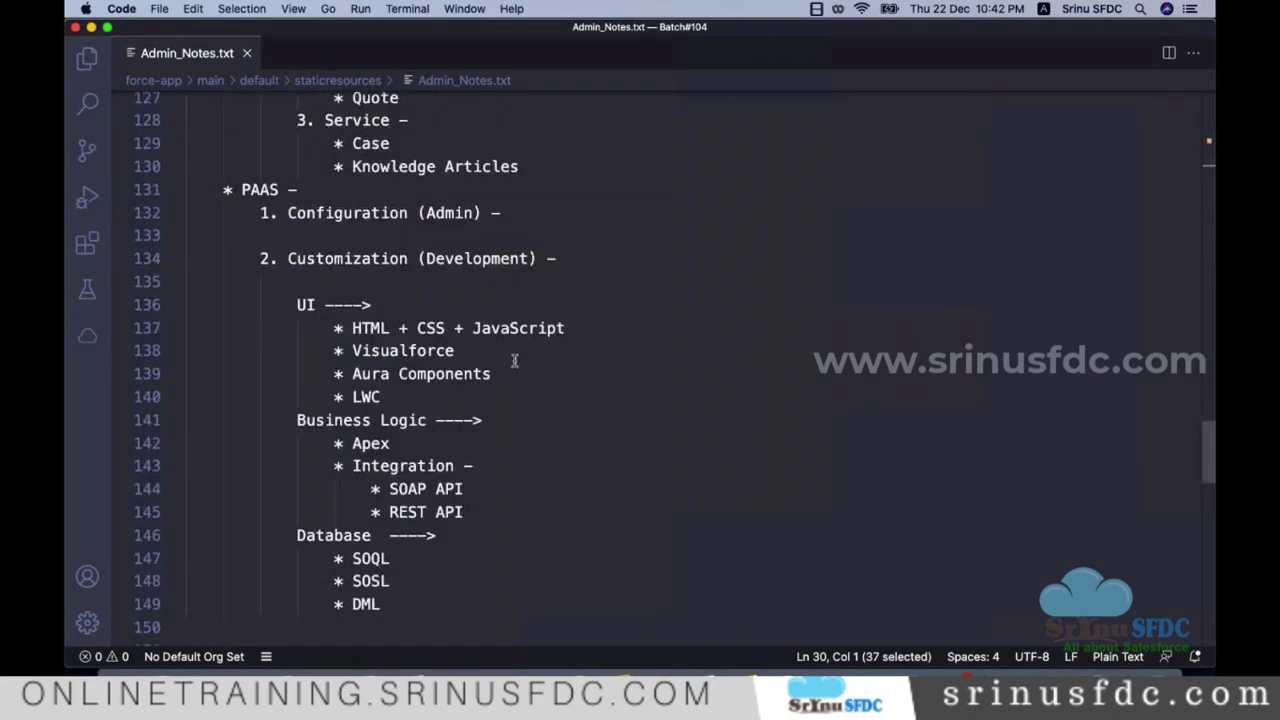
scroll(514, 360, down, 15)
scroll(480, 355, up, 1)
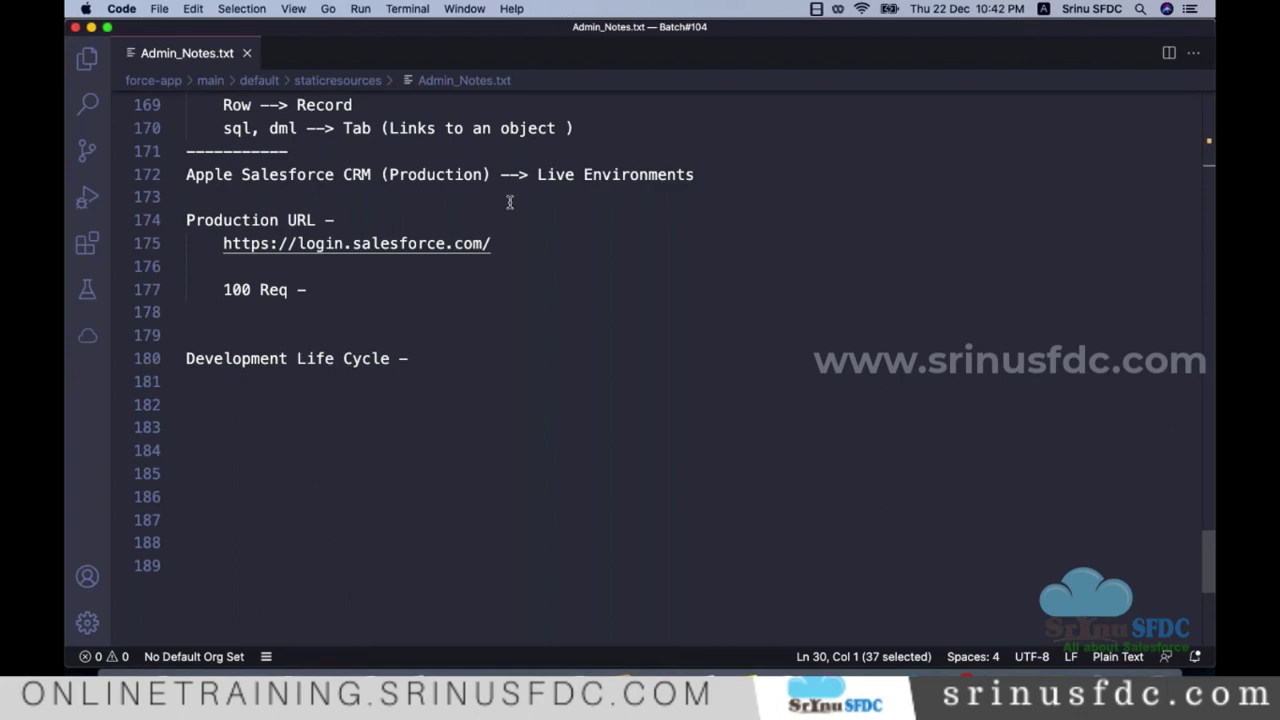
scroll(551, 217, up, 5)
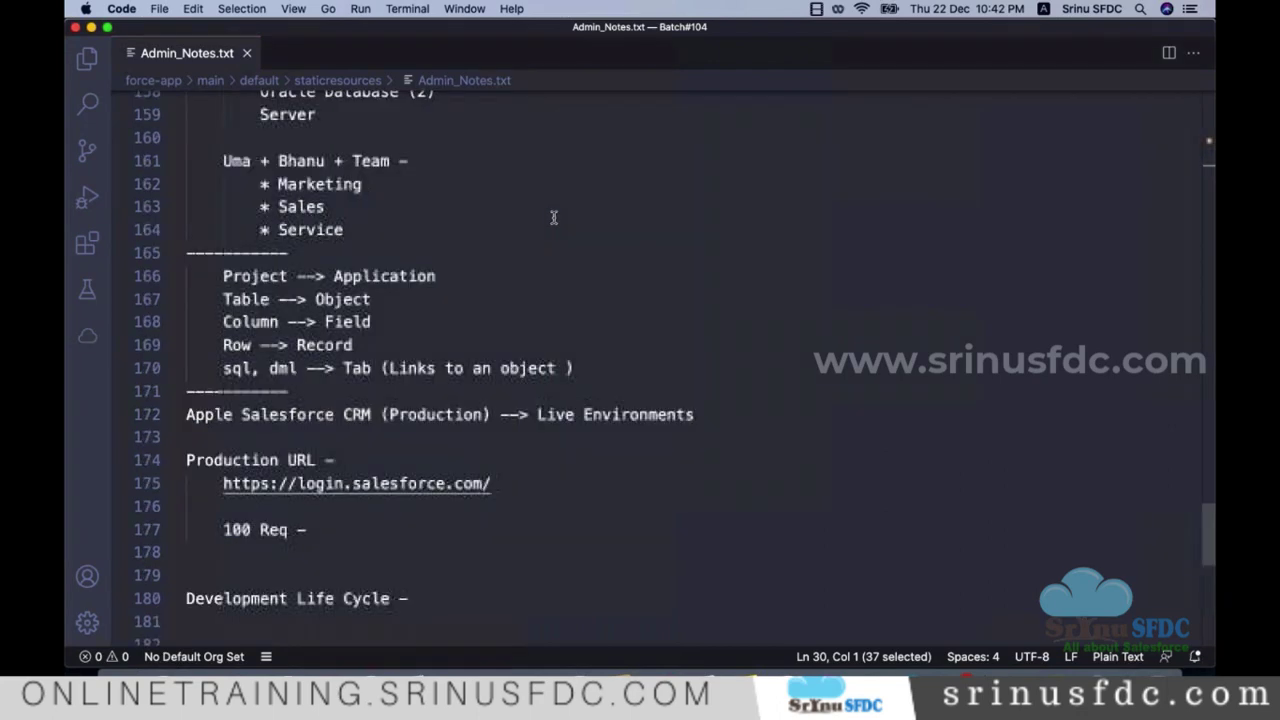
scroll(514, 266, up, 5)
scroll(518, 276, down, 4)
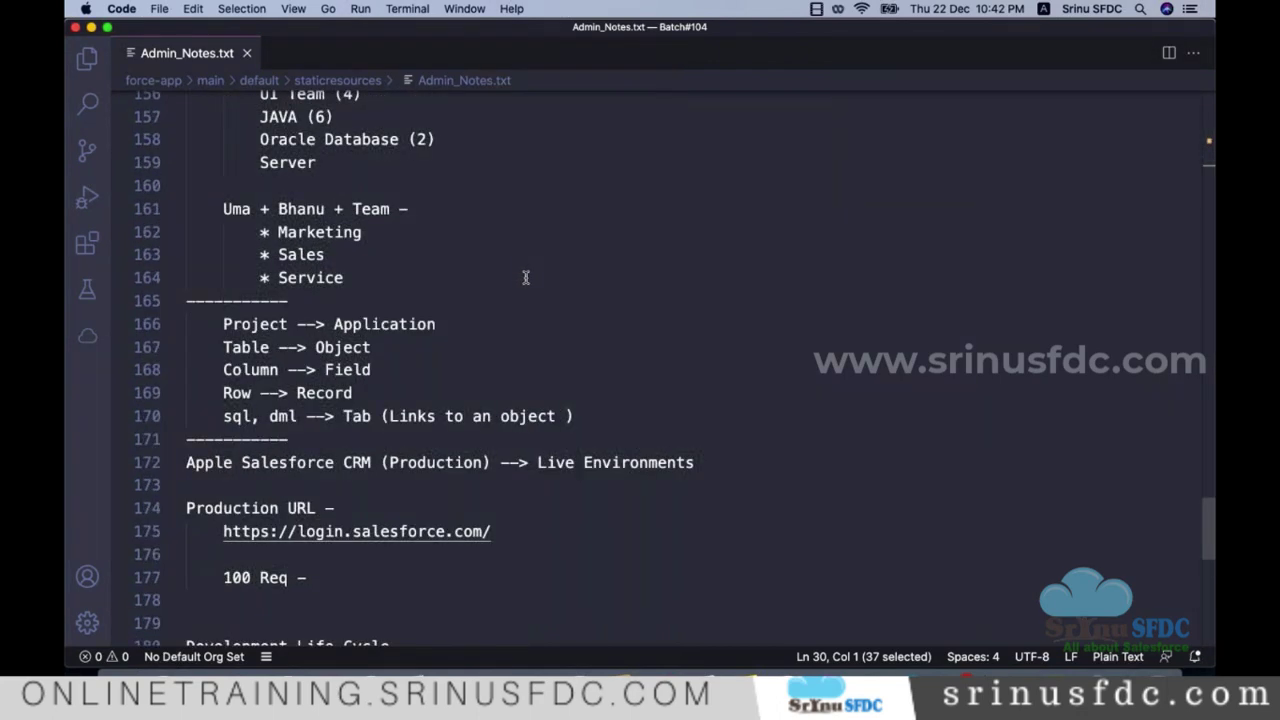
scroll(523, 277, down, 10)
scroll(528, 270, up, 2)
scroll(530, 268, up, 15)
scroll(543, 269, down, 10)
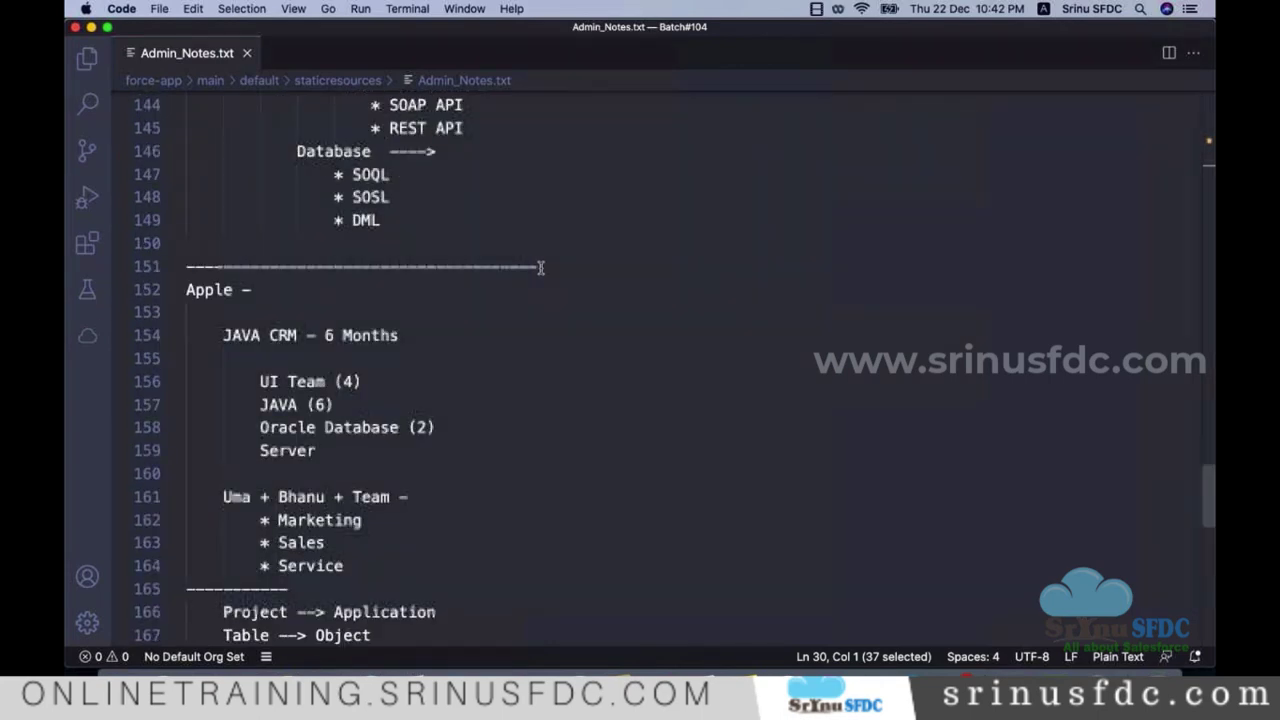
scroll(545, 268, down, 3)
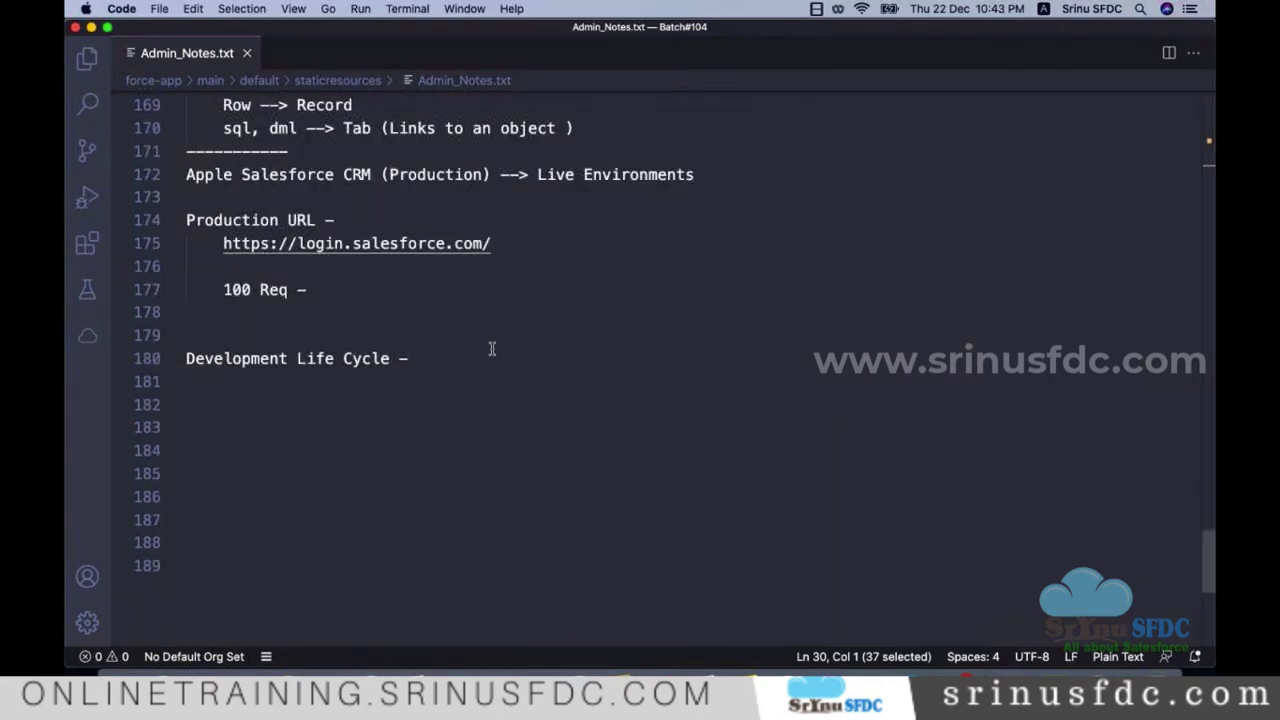
Step: Add 'Salesforce' and 'Salesforce Platform' lines beneath the Development Life Cycle heading
click(560, 360)
key(Return)
key(Return)
key(Return)
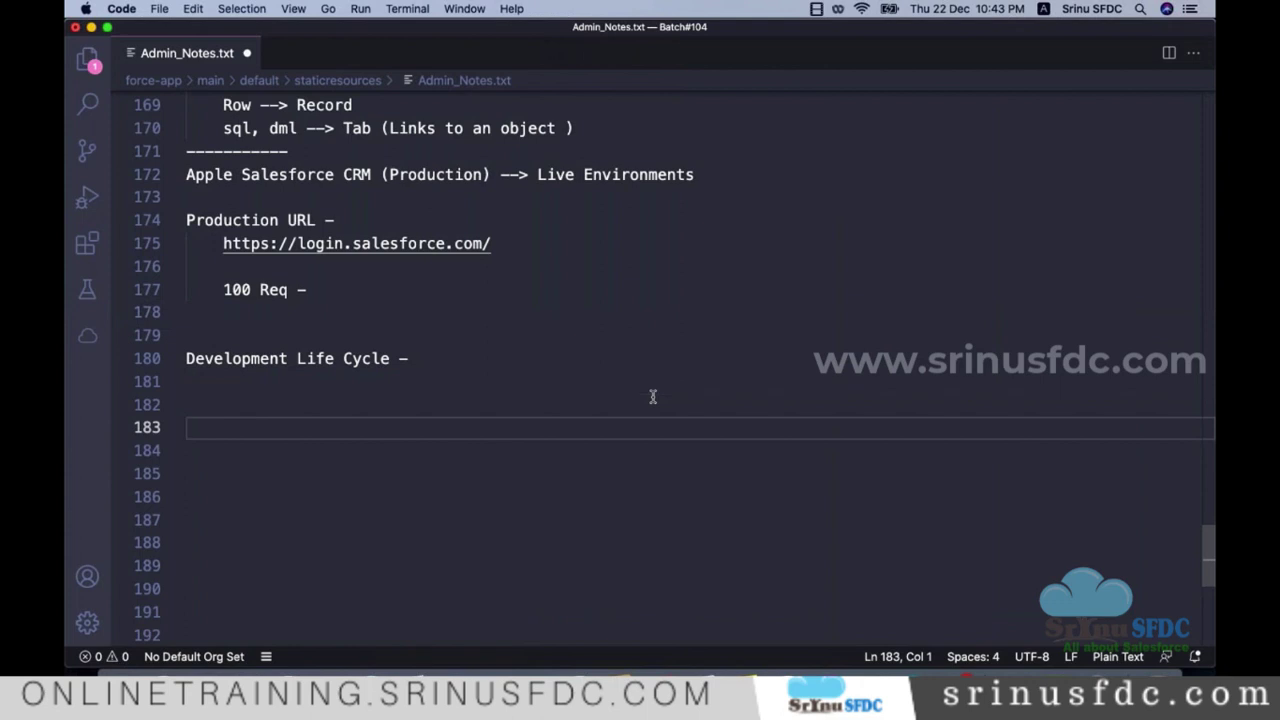
text(Sale)
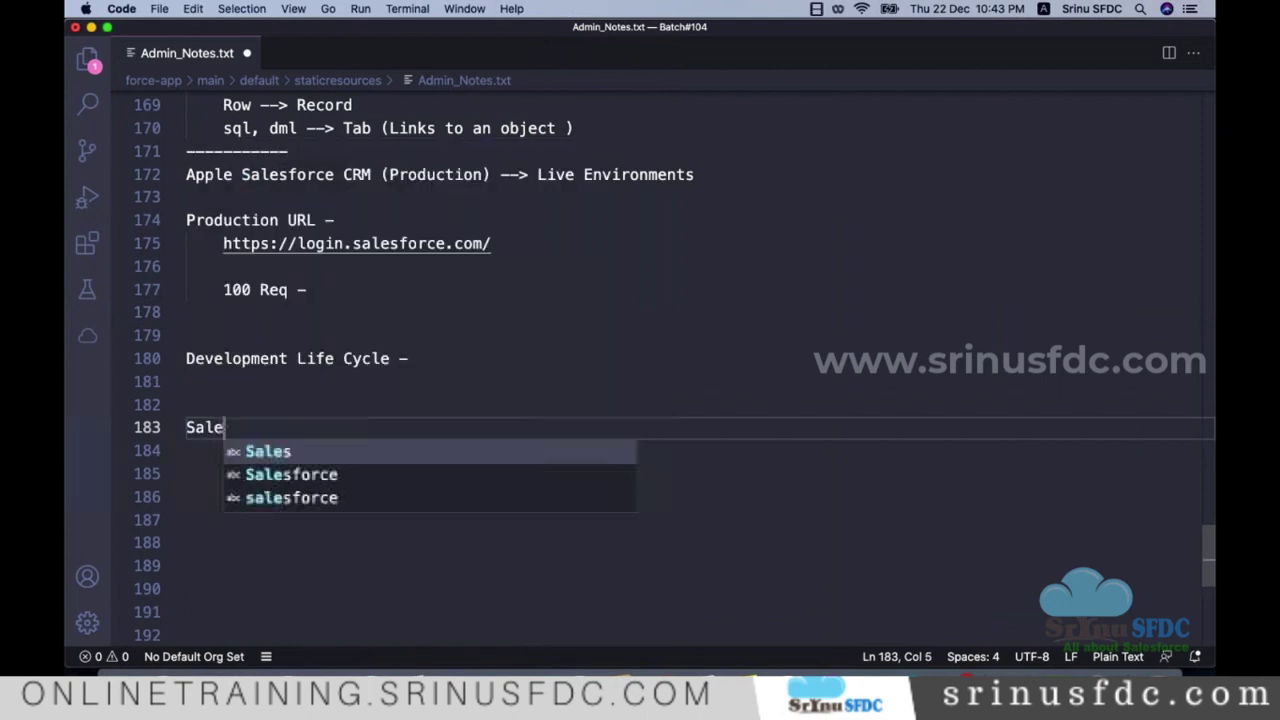
text(sforce)
key(Return)
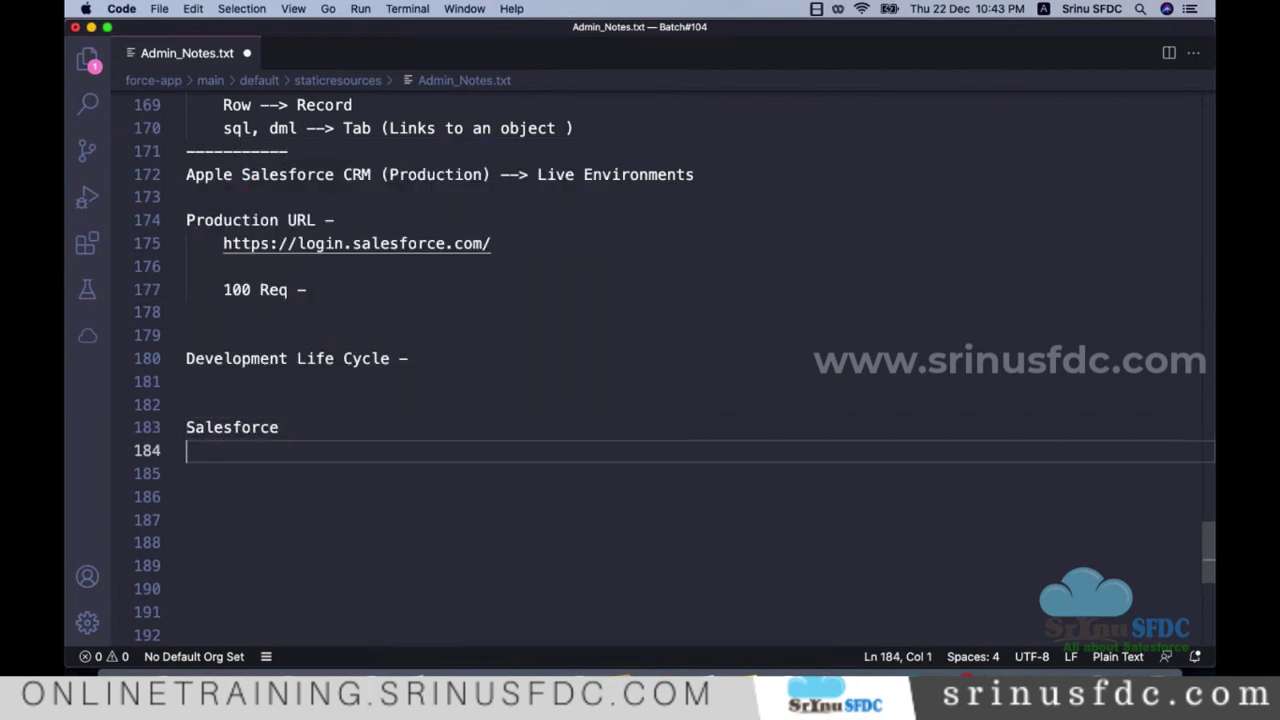
text(Salesfo)
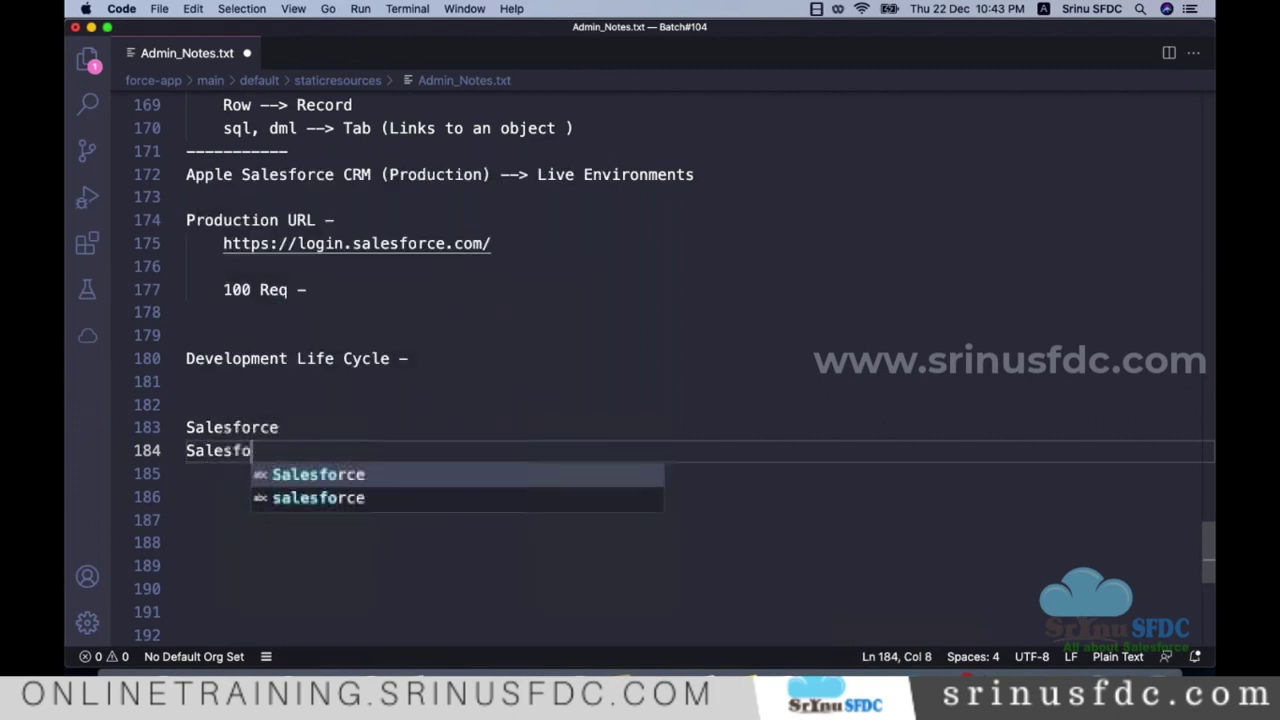
text(rce Platform)
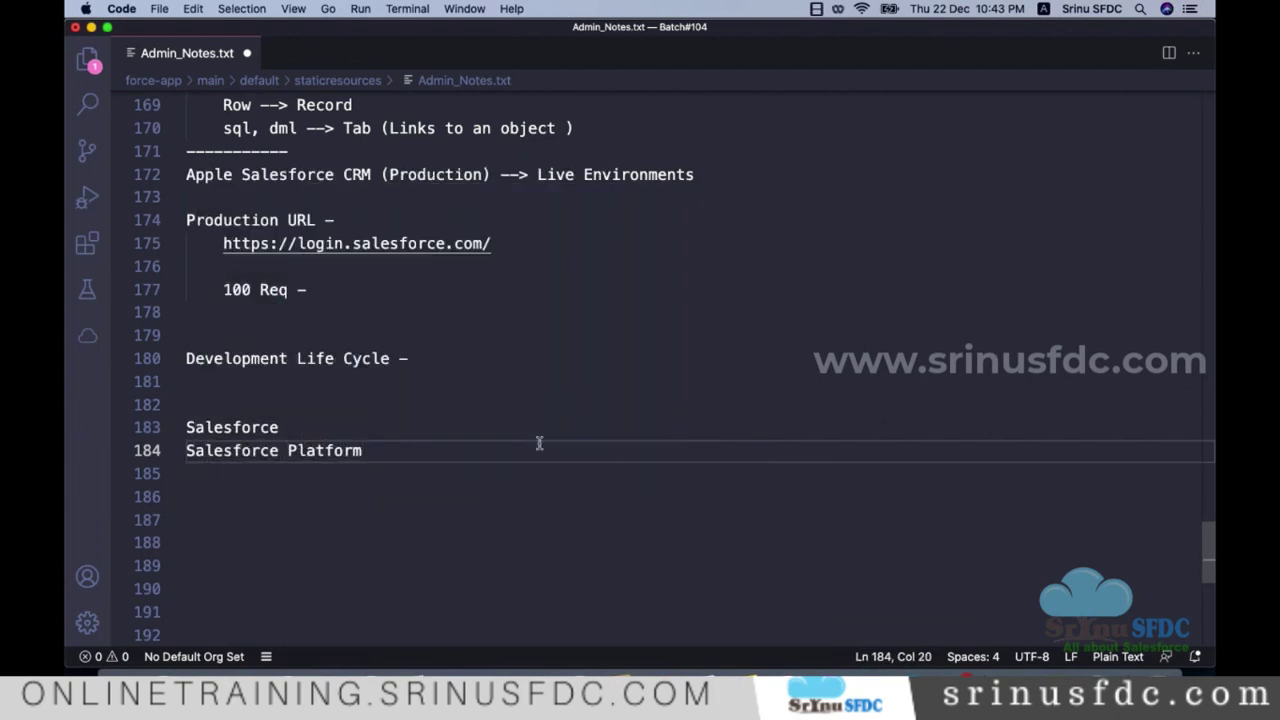
Step: Append '-->' followed by two people's names to the Salesforce line 183
double_click(242, 427)
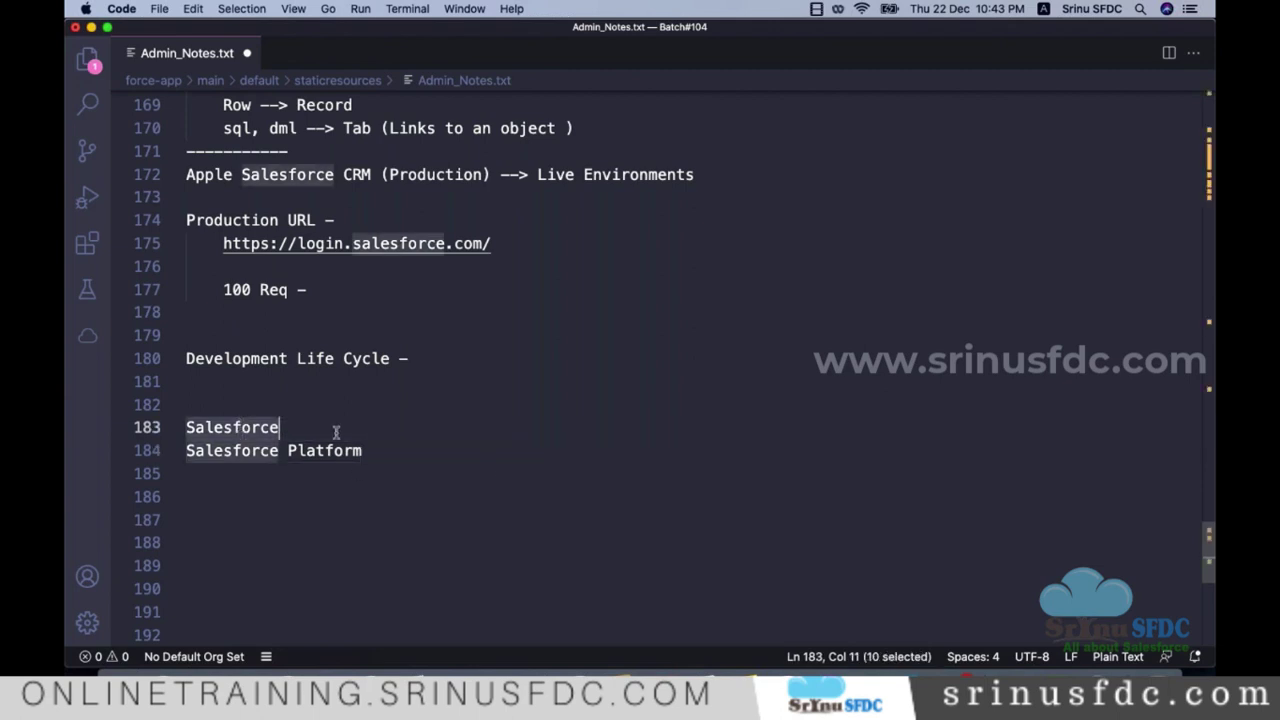
click(335, 431)
text(--)
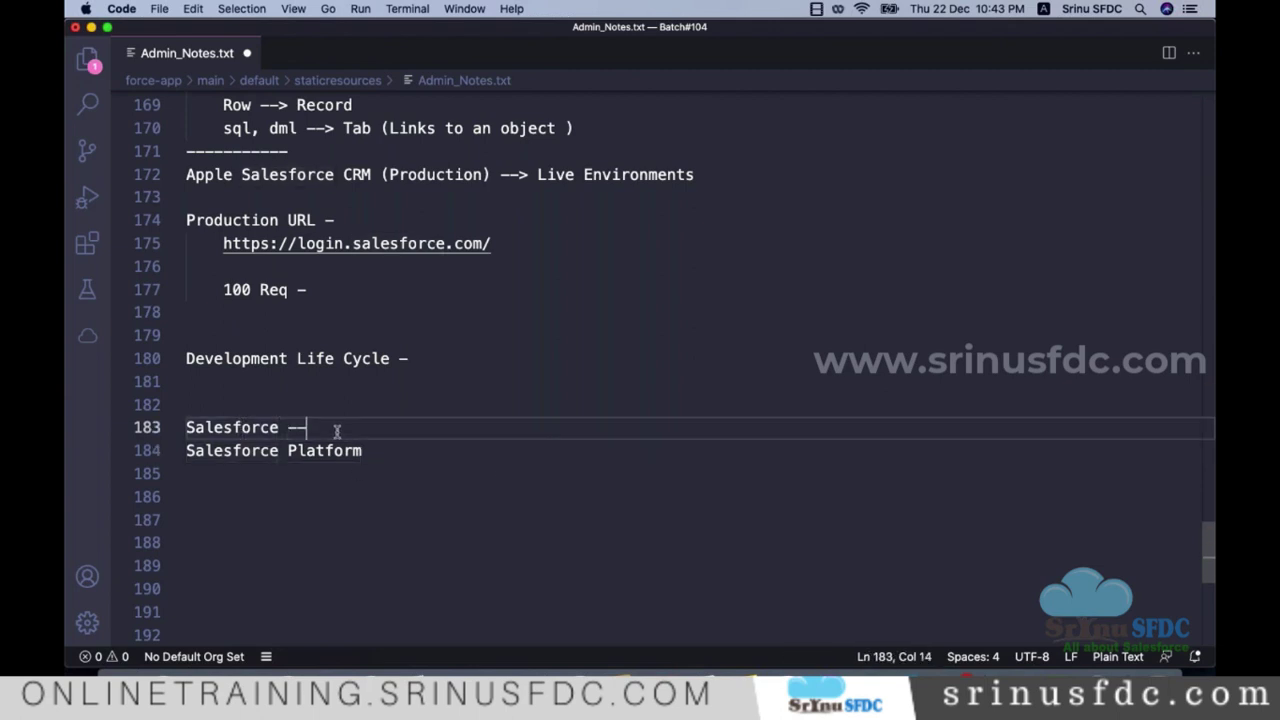
text(> Bhanu)
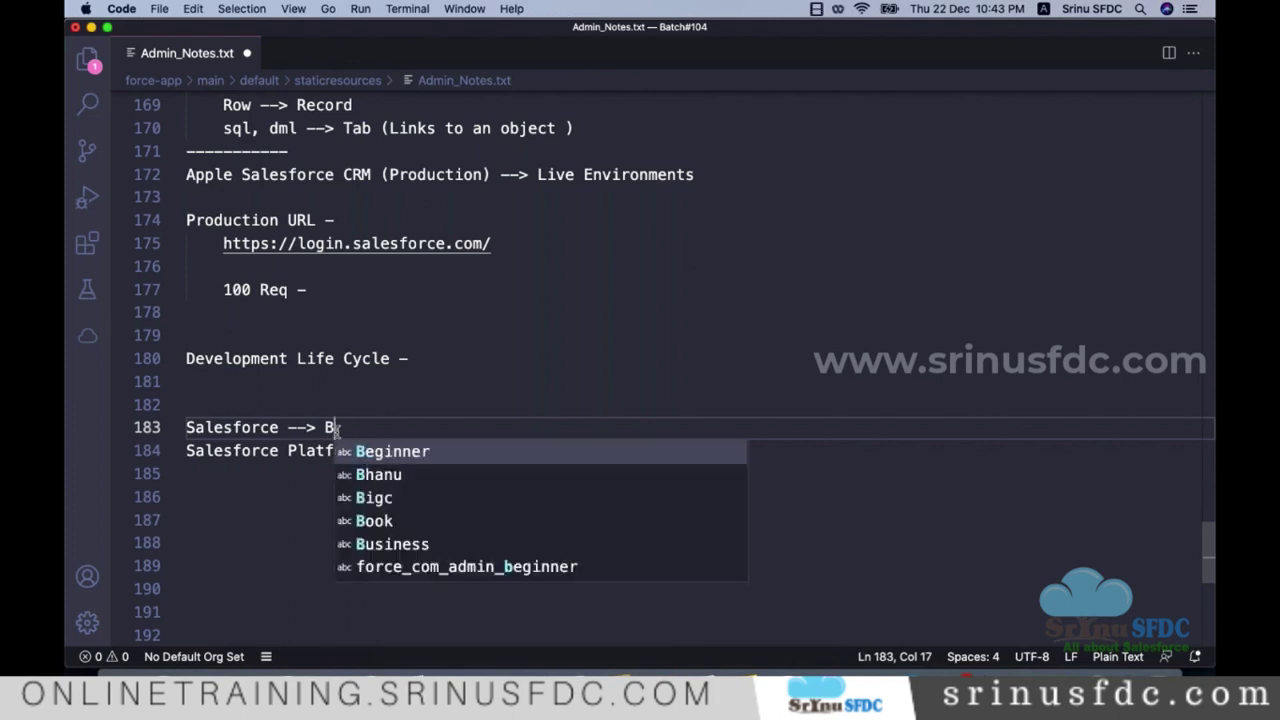
triple_click(224, 430)
click(415, 428)
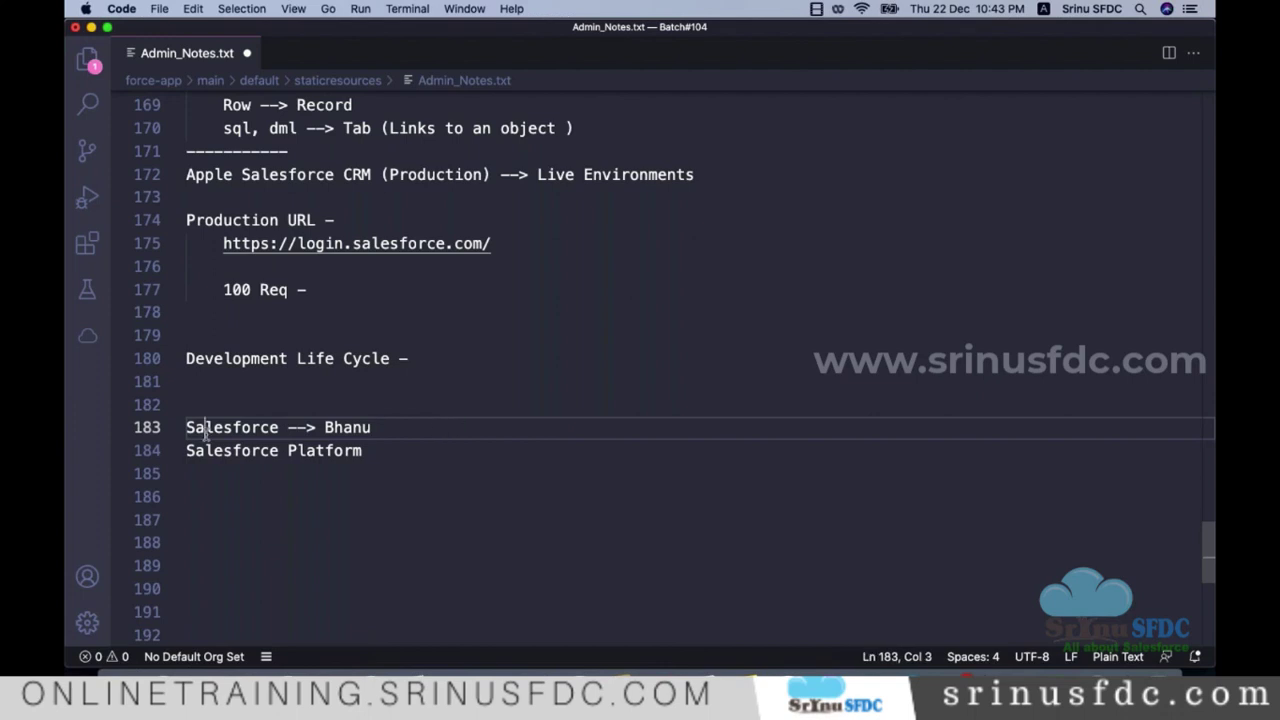
double_click(206, 430)
click(433, 429)
text(+ Uma)
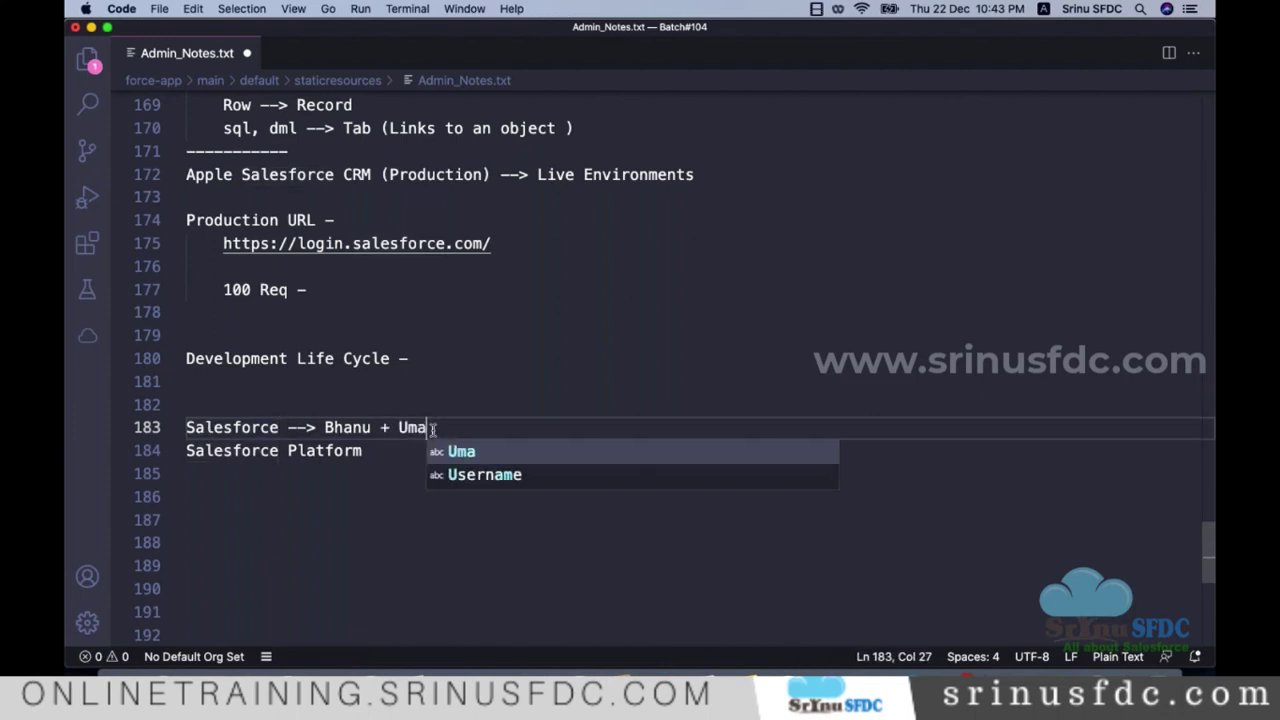
triple_click(415, 428)
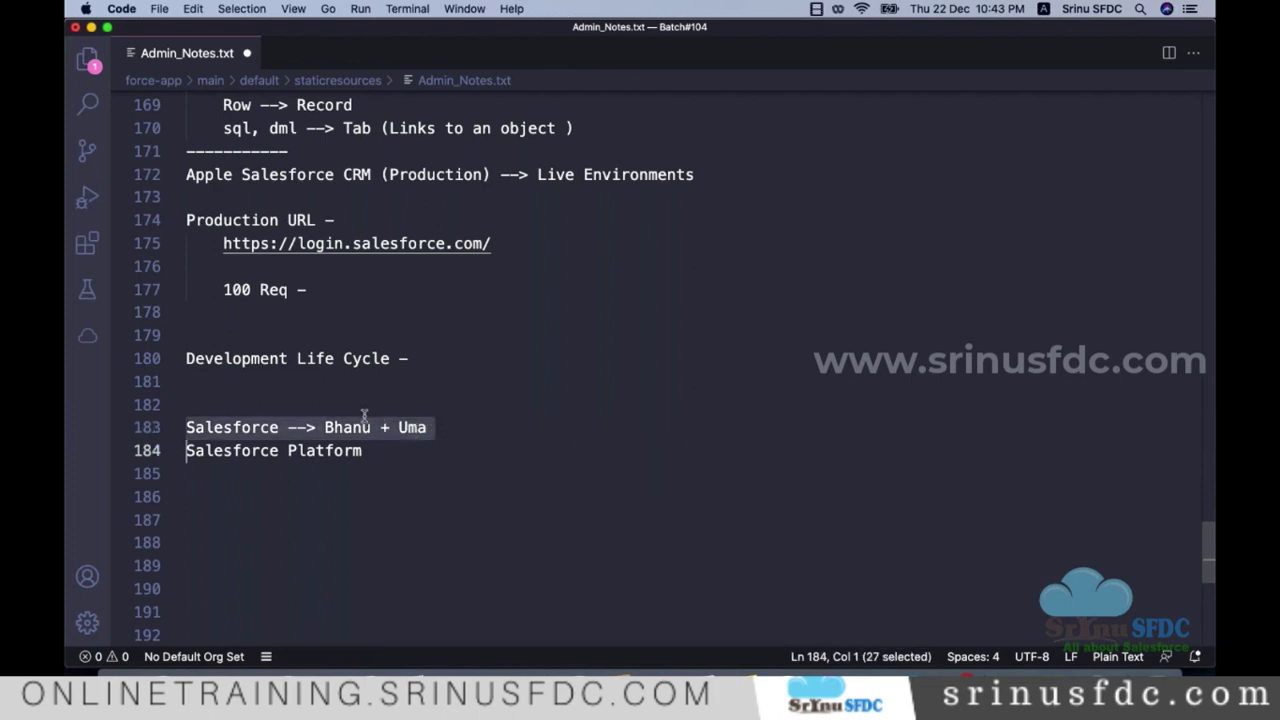
Step: Select the Salesforce Platform text on line 184 and the names on line 183
drag(372, 450, 179, 450)
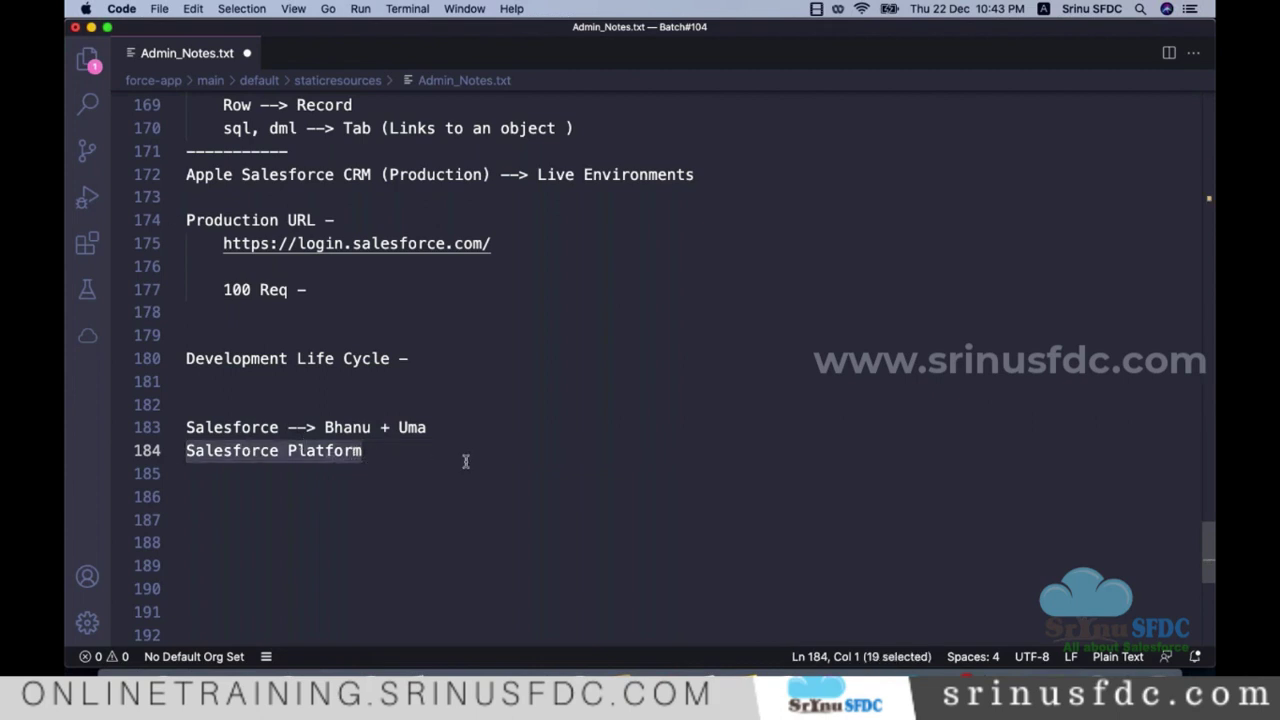
double_click(245, 427)
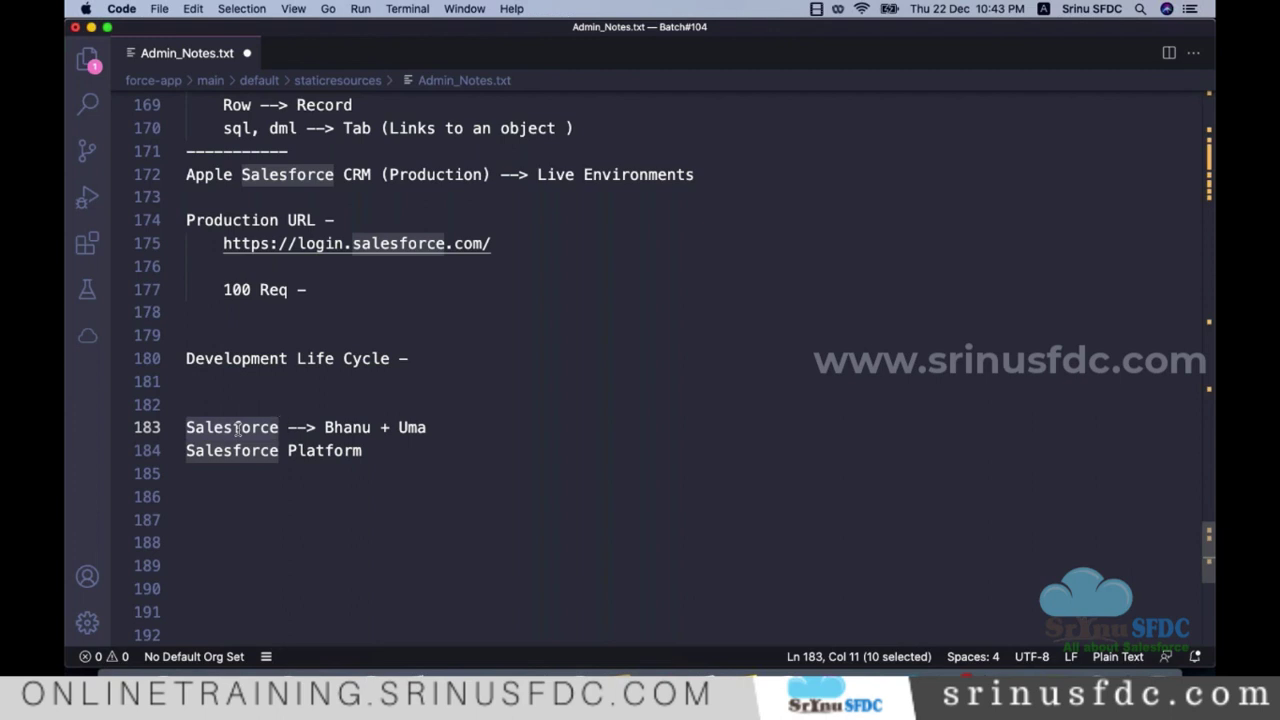
click(364, 450)
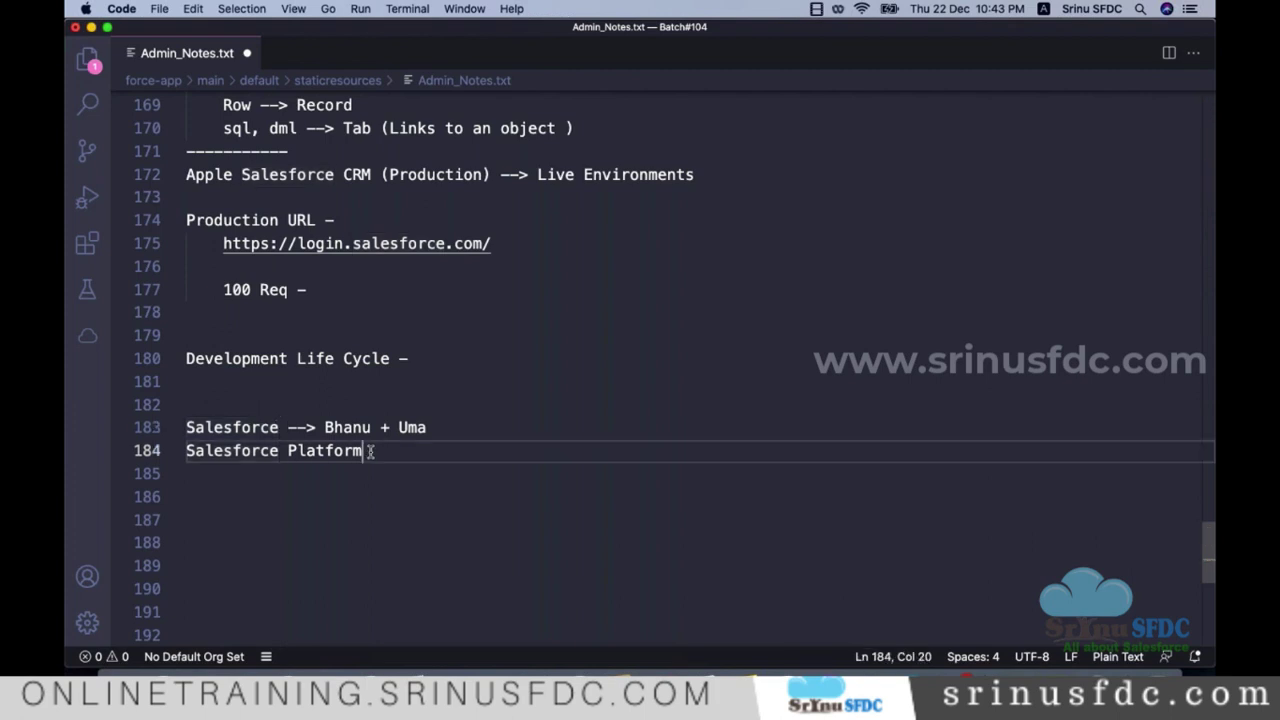
drag(364, 450, 186, 450)
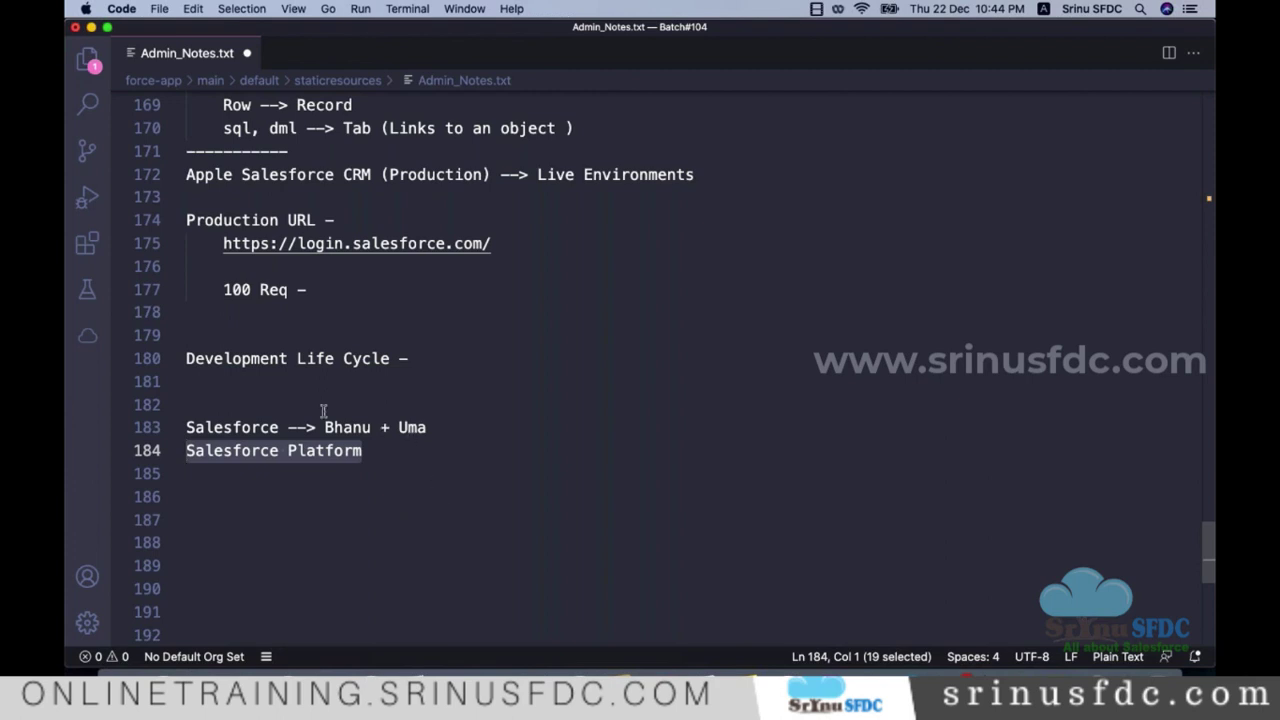
click(423, 460)
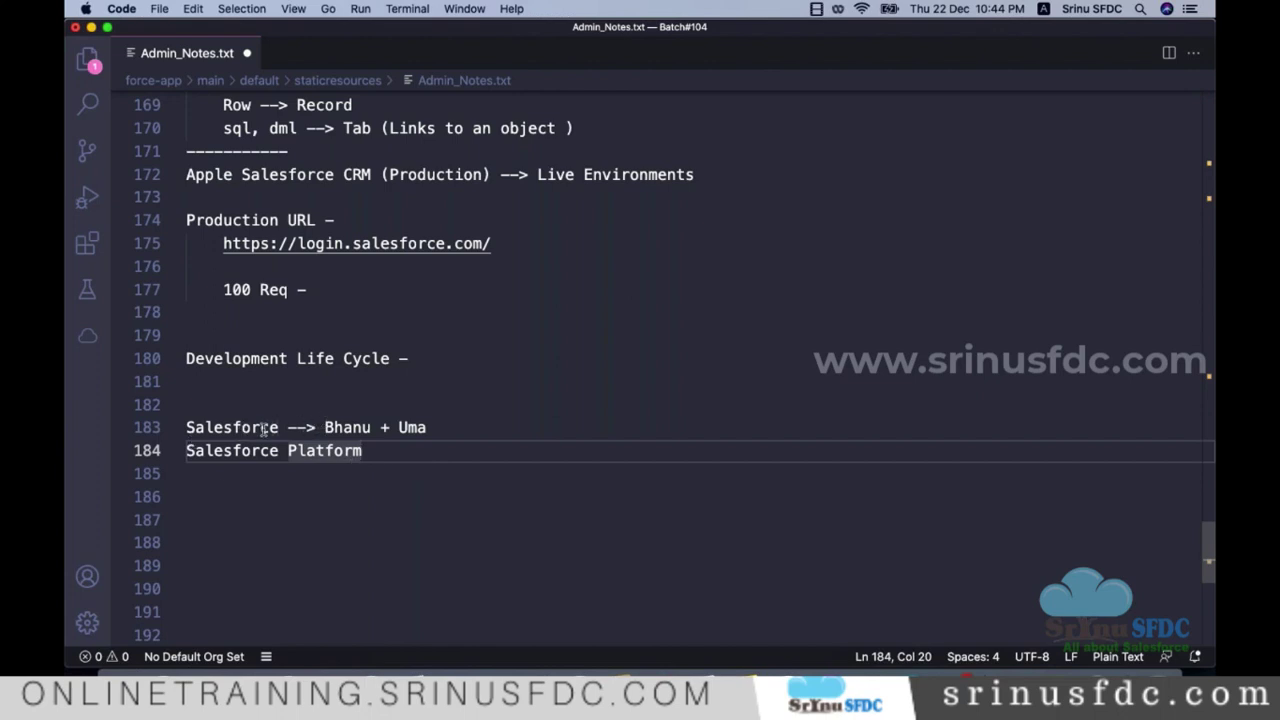
click(460, 427)
drag(426, 427, 321, 426)
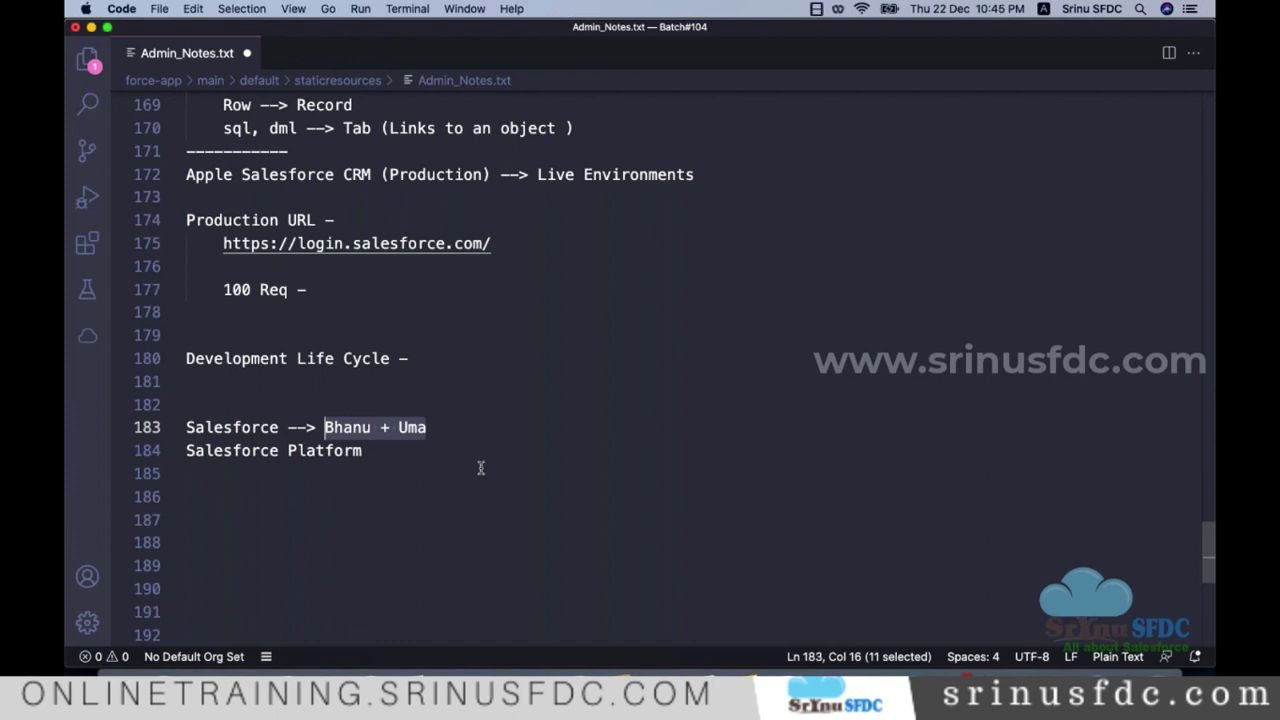
Step: Insert a '* Point and Click Tools' bullet on a new line after Configuration (Admin) on line 132
scroll(480, 468, up, 3)
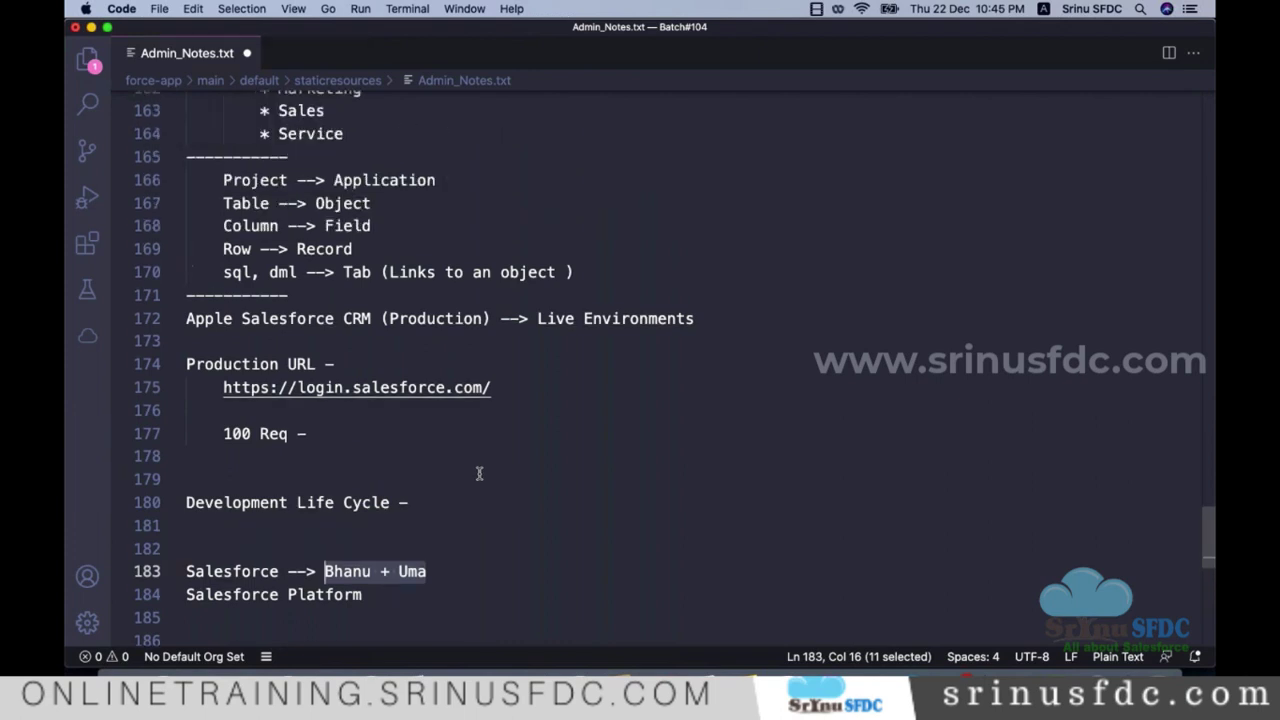
scroll(479, 473, up, 6)
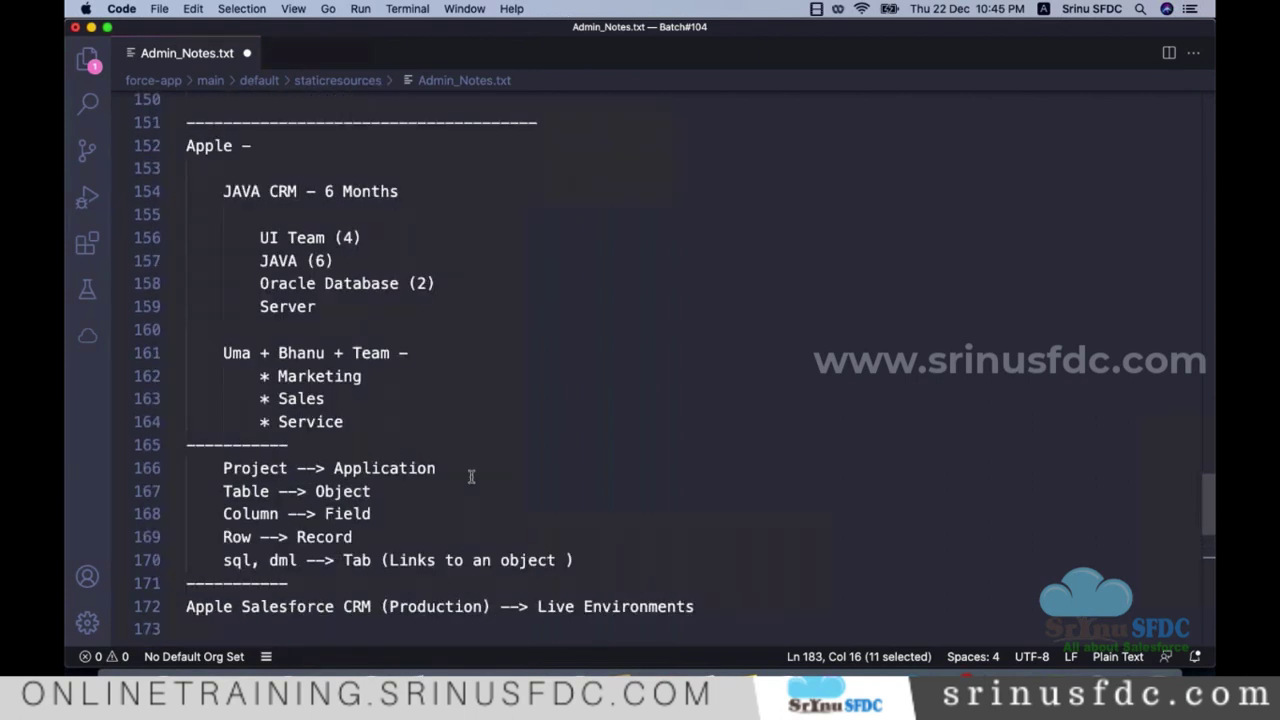
scroll(464, 455, up, 3)
scroll(524, 420, down, 7)
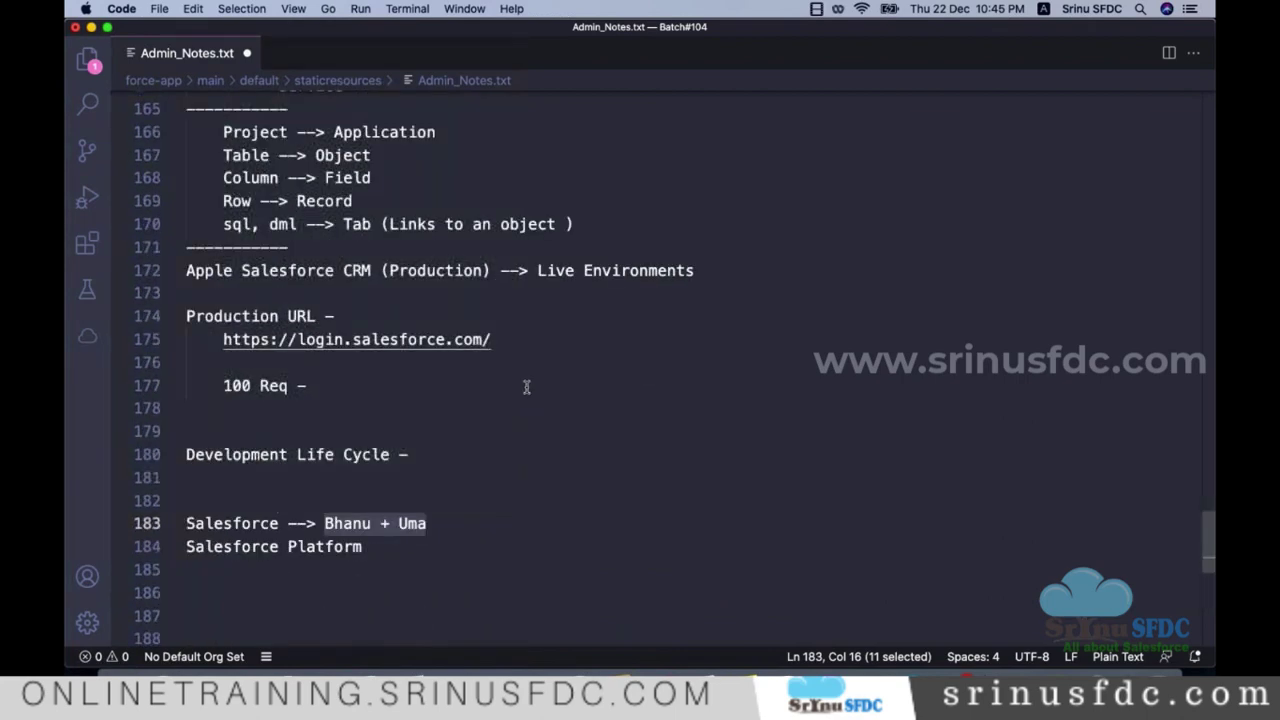
scroll(530, 387, up, 5)
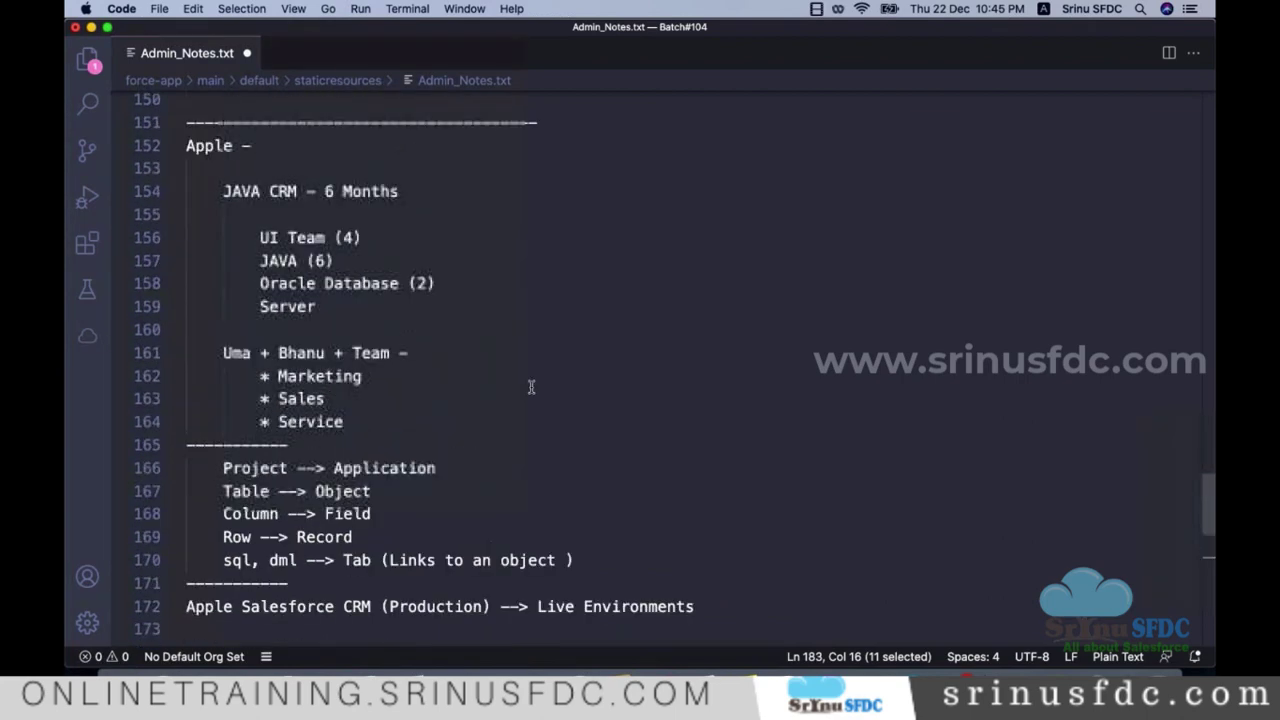
scroll(530, 389, up, 5)
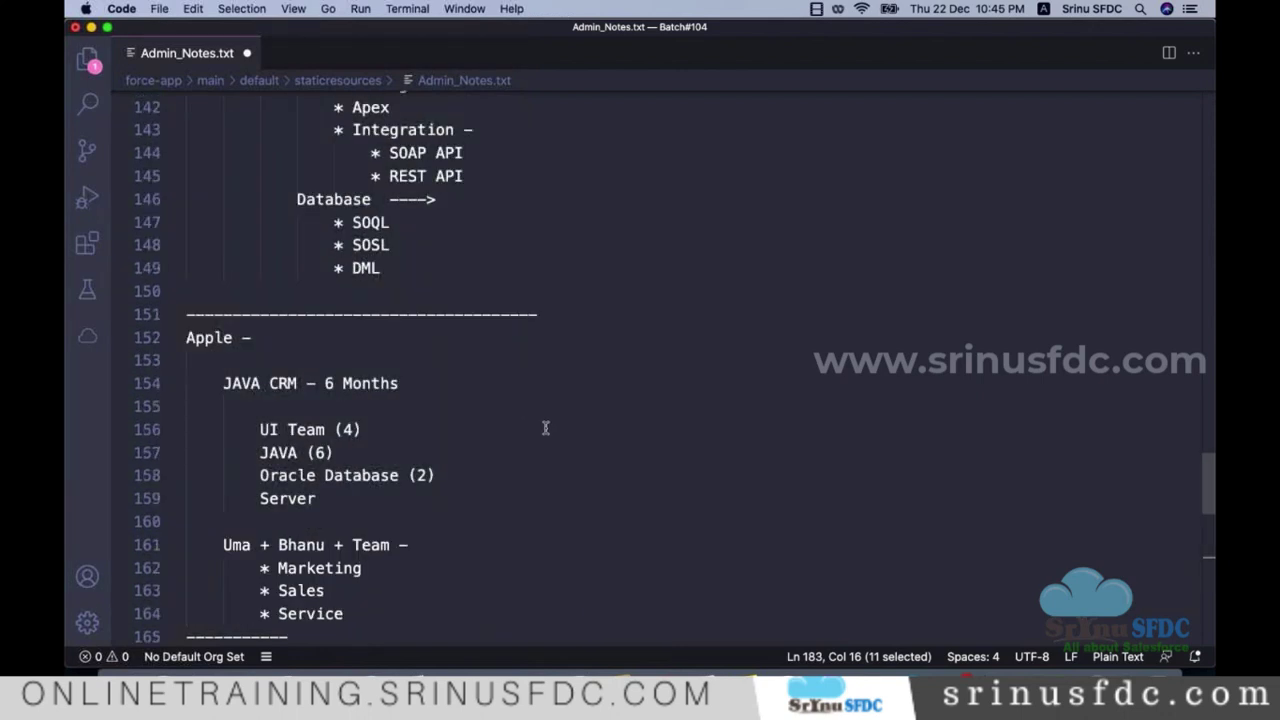
scroll(563, 460, up, 1)
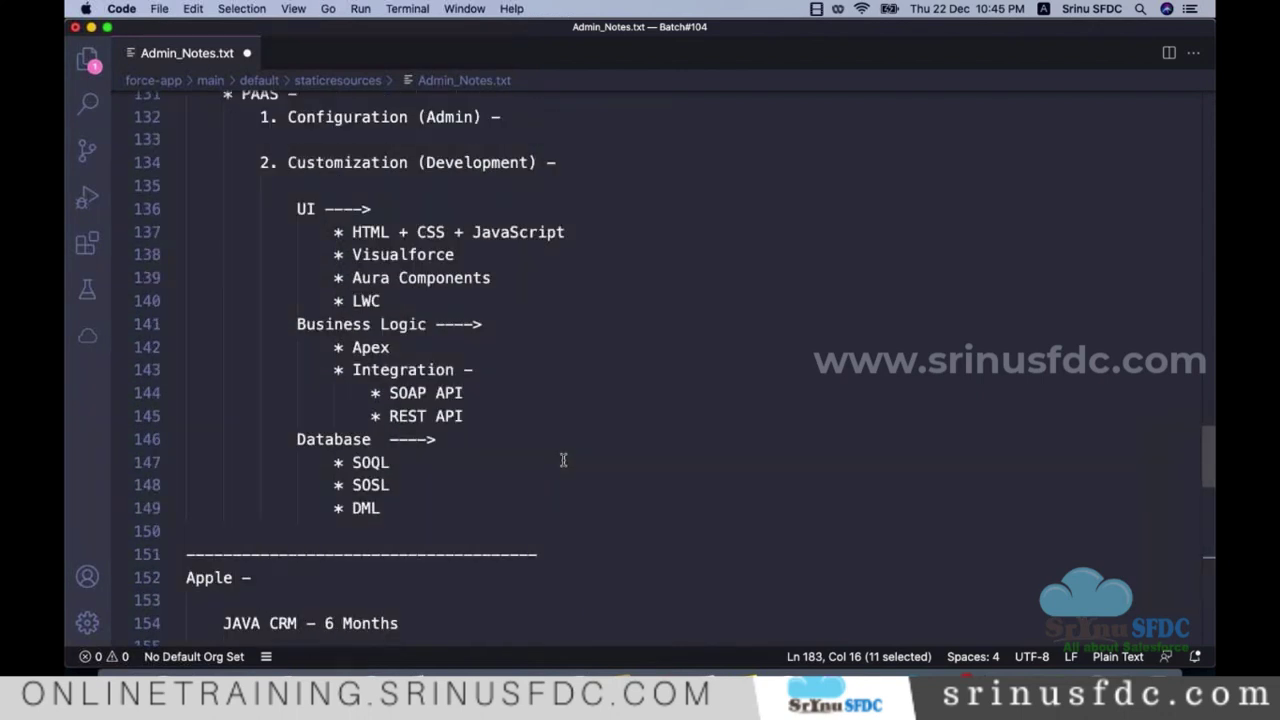
triple_click(449, 118)
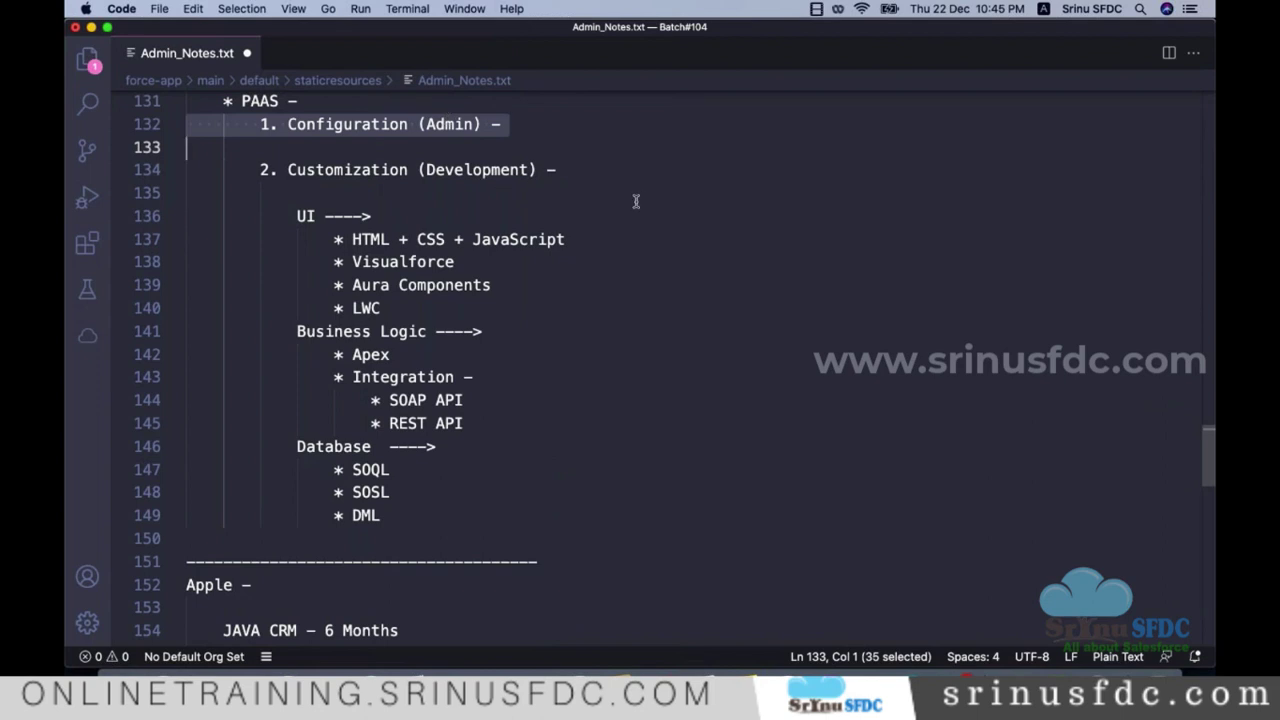
click(531, 121)
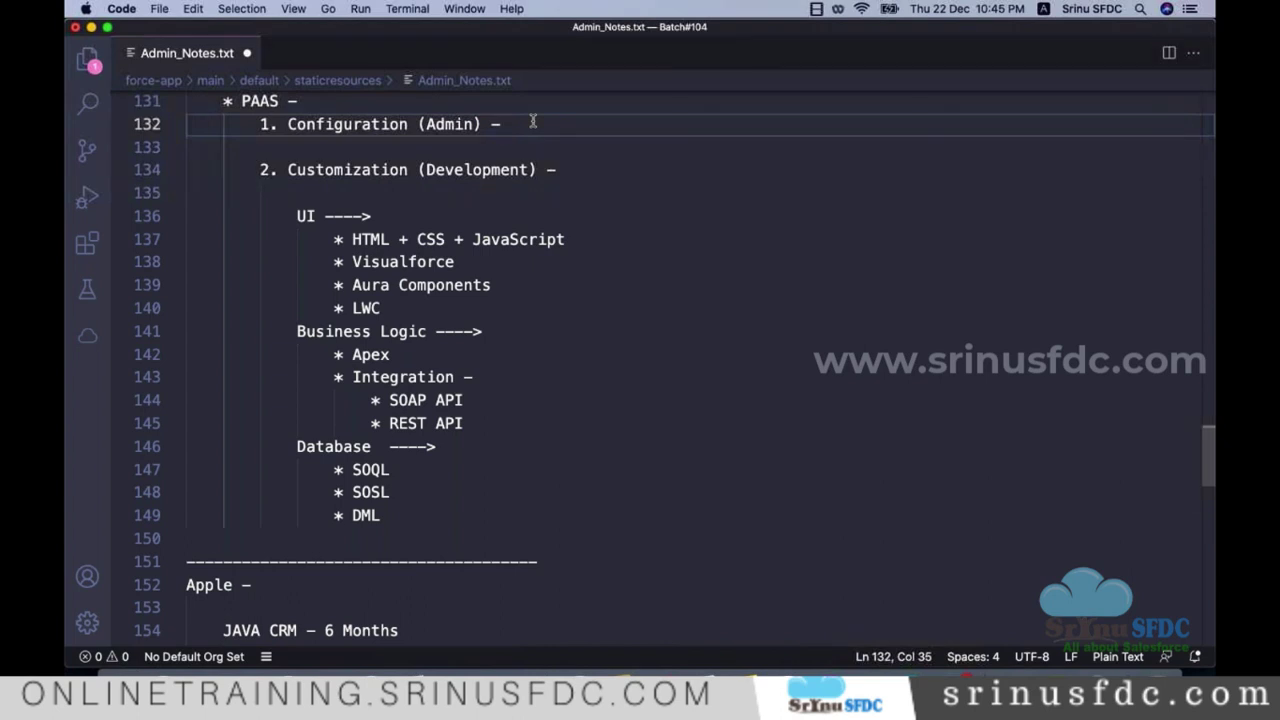
key(Return)
text(* )
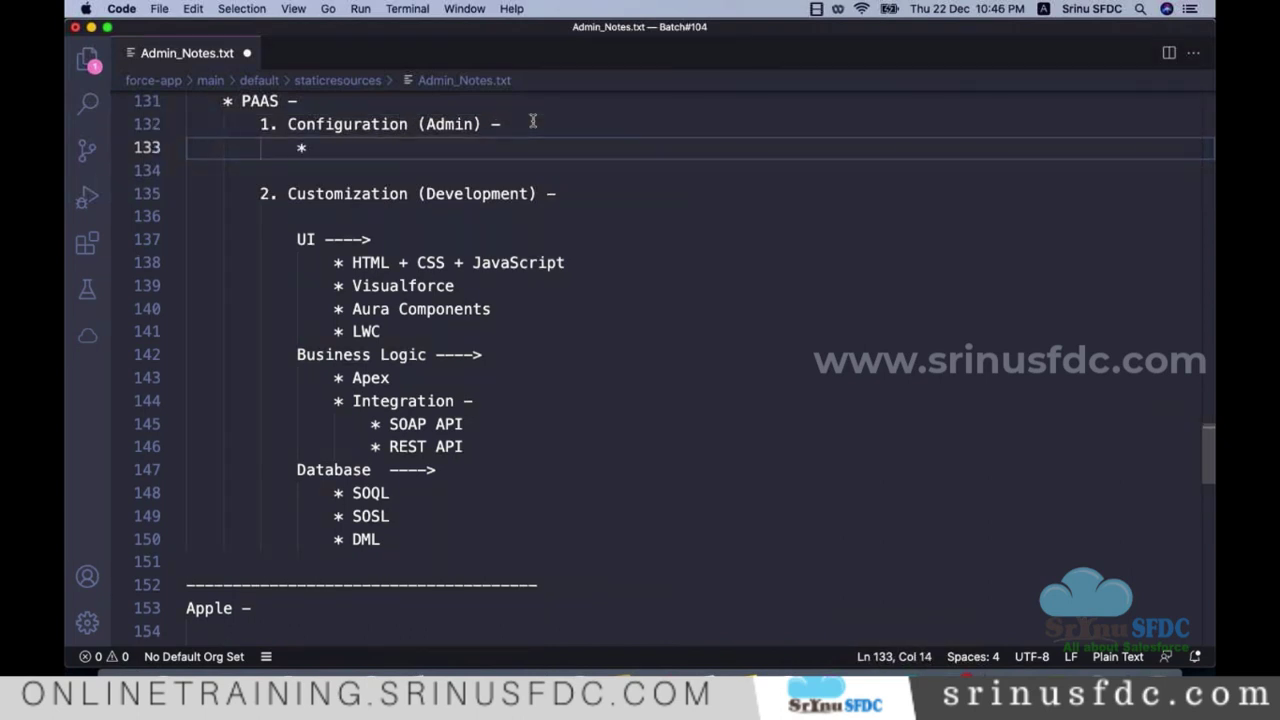
text(Poi)
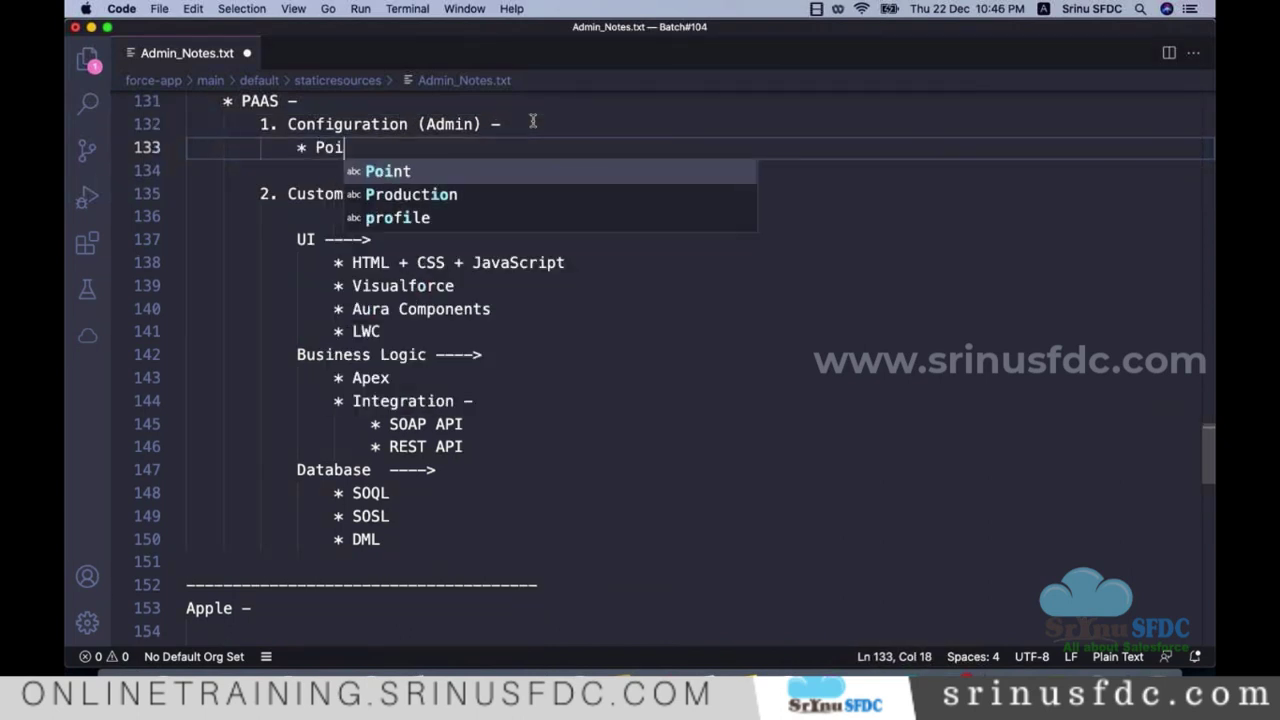
text(nt and Click)
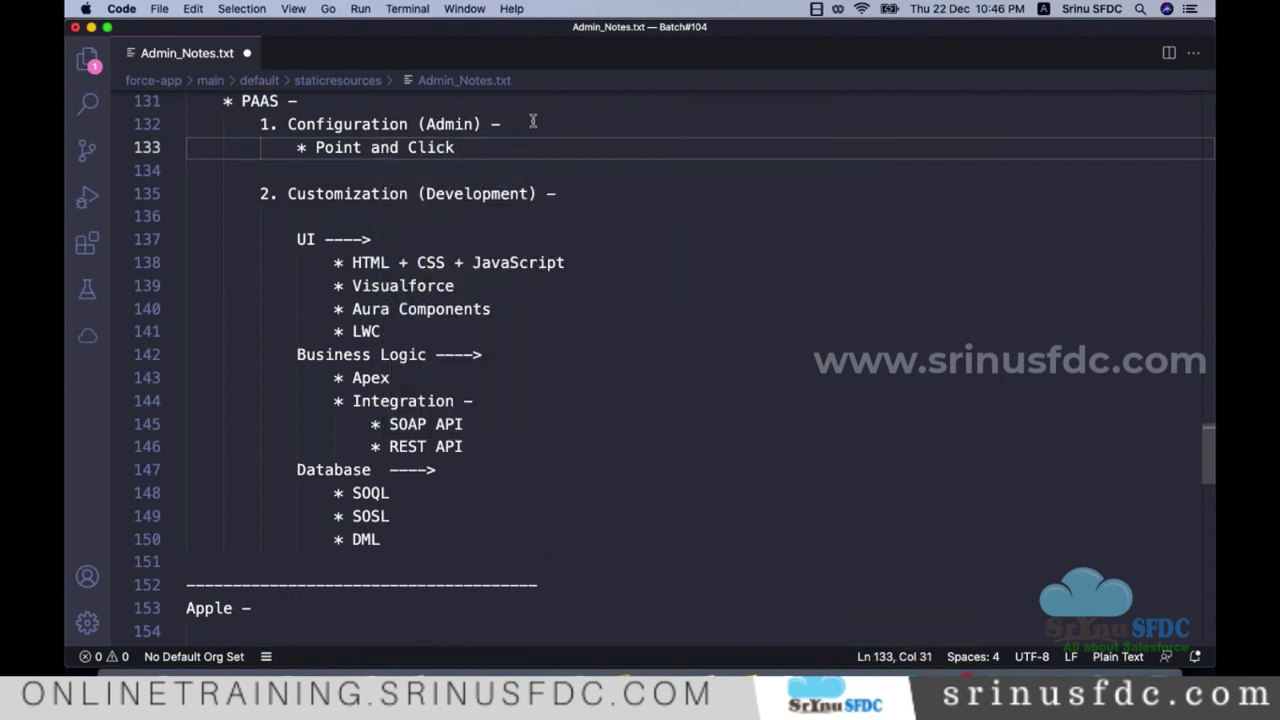
text(T)
key(BackSpace)
key(BackSpace)
text(Tools)
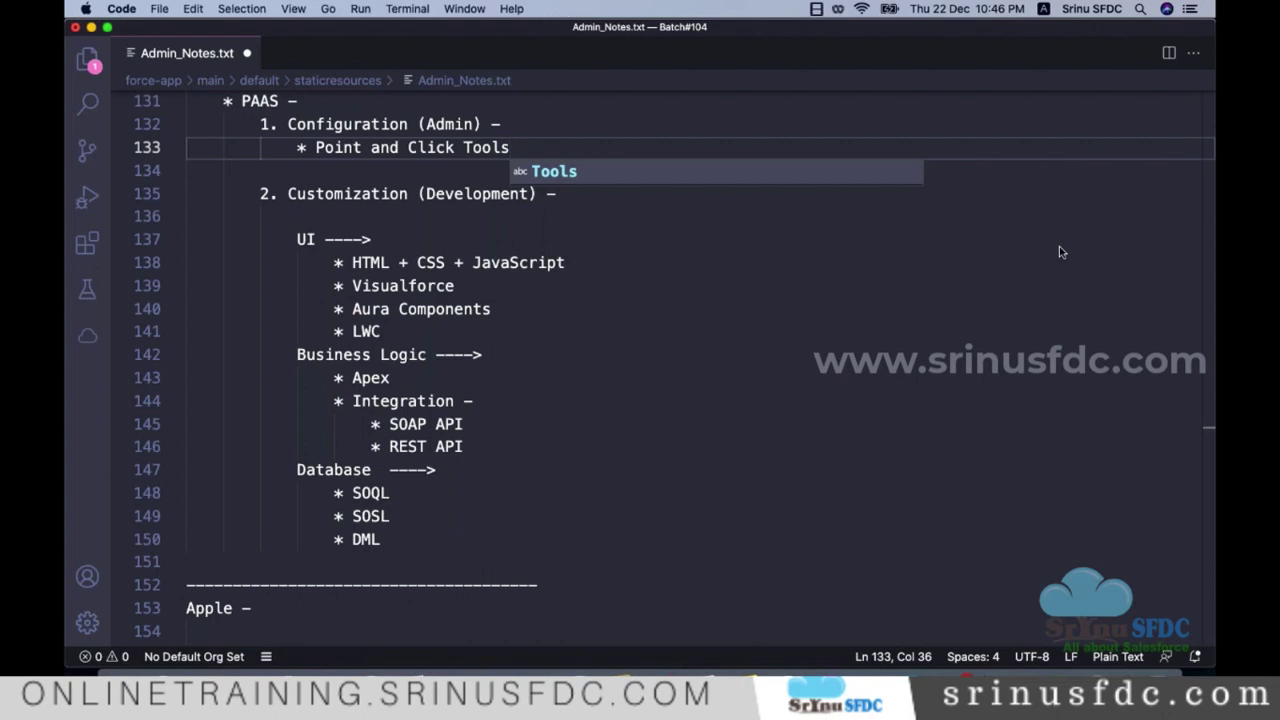
click(569, 226)
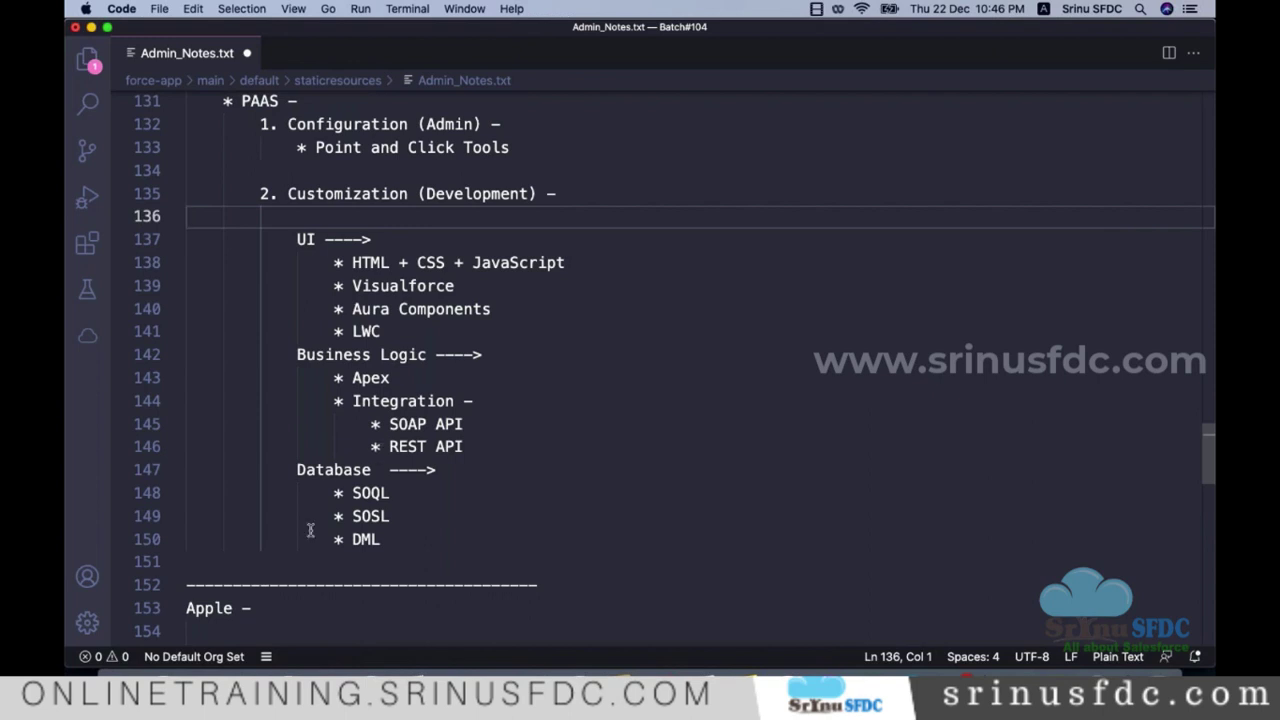
Step: Switch to Chrome showing Salesforce's All Active Campaigns list
click(188, 664)
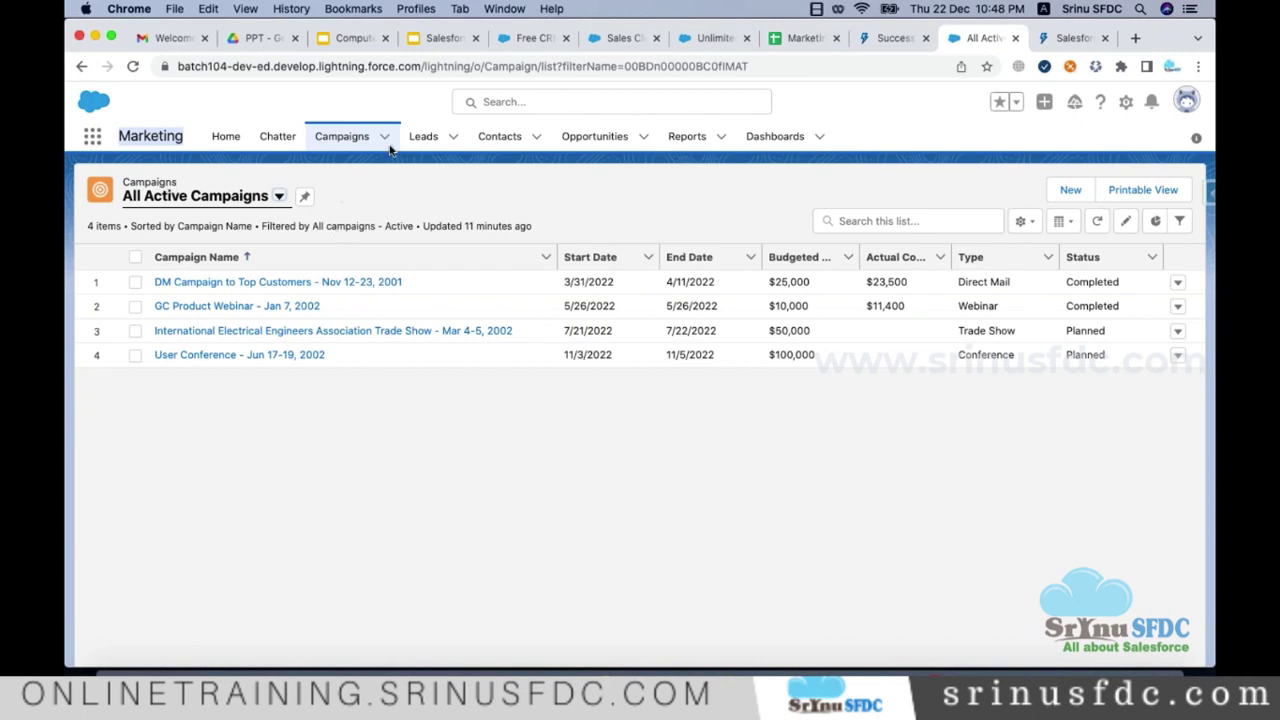
Step: Reopen Campaigns in Salesforce on the All Active Campaigns list view
click(352, 143)
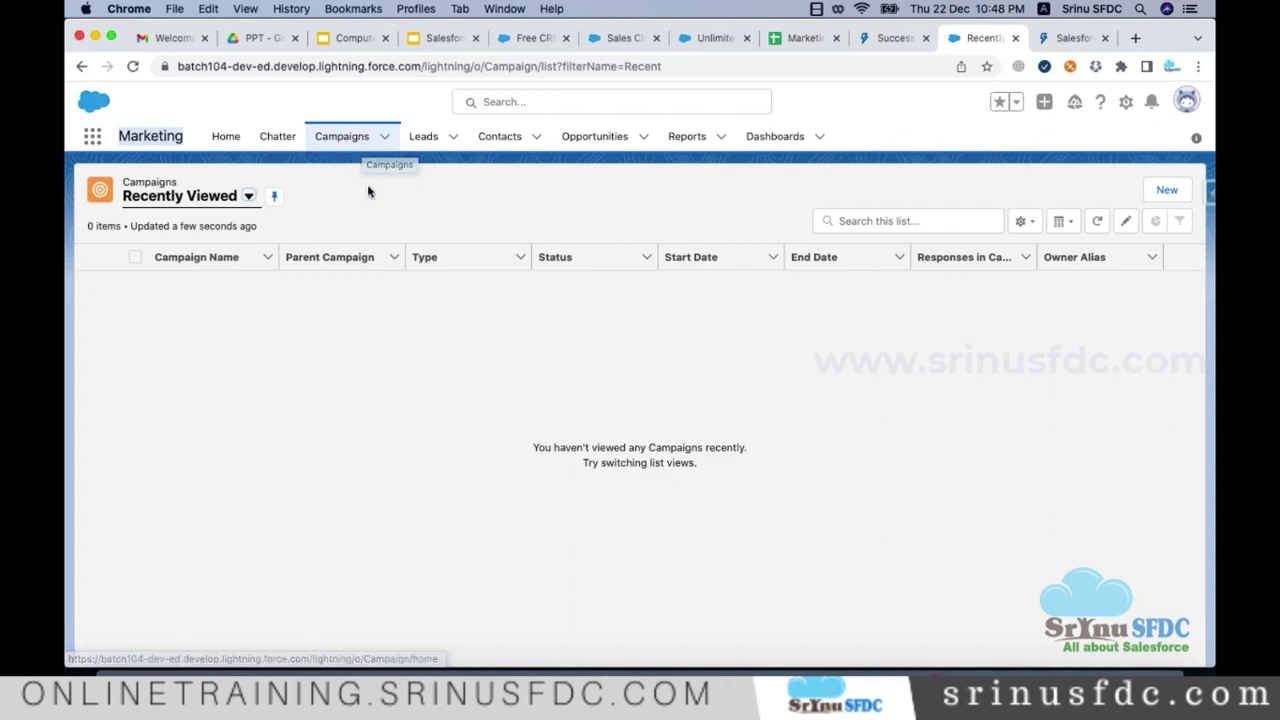
click(248, 196)
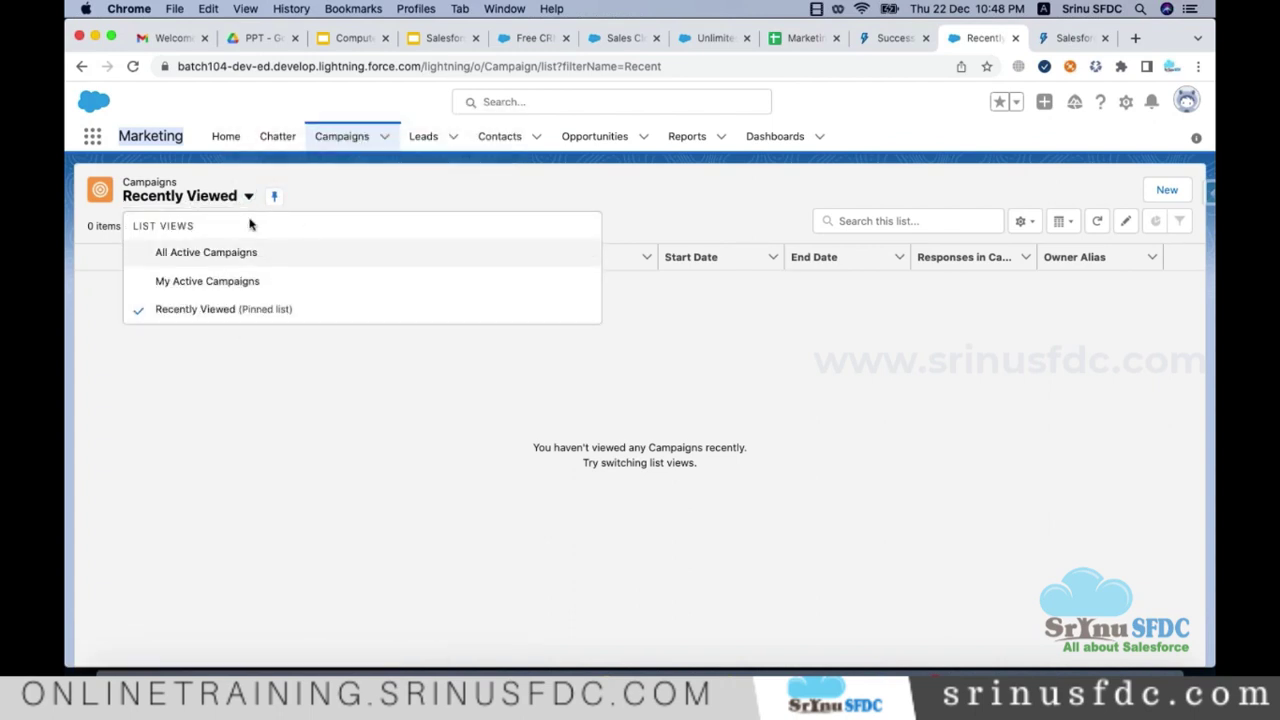
click(213, 264)
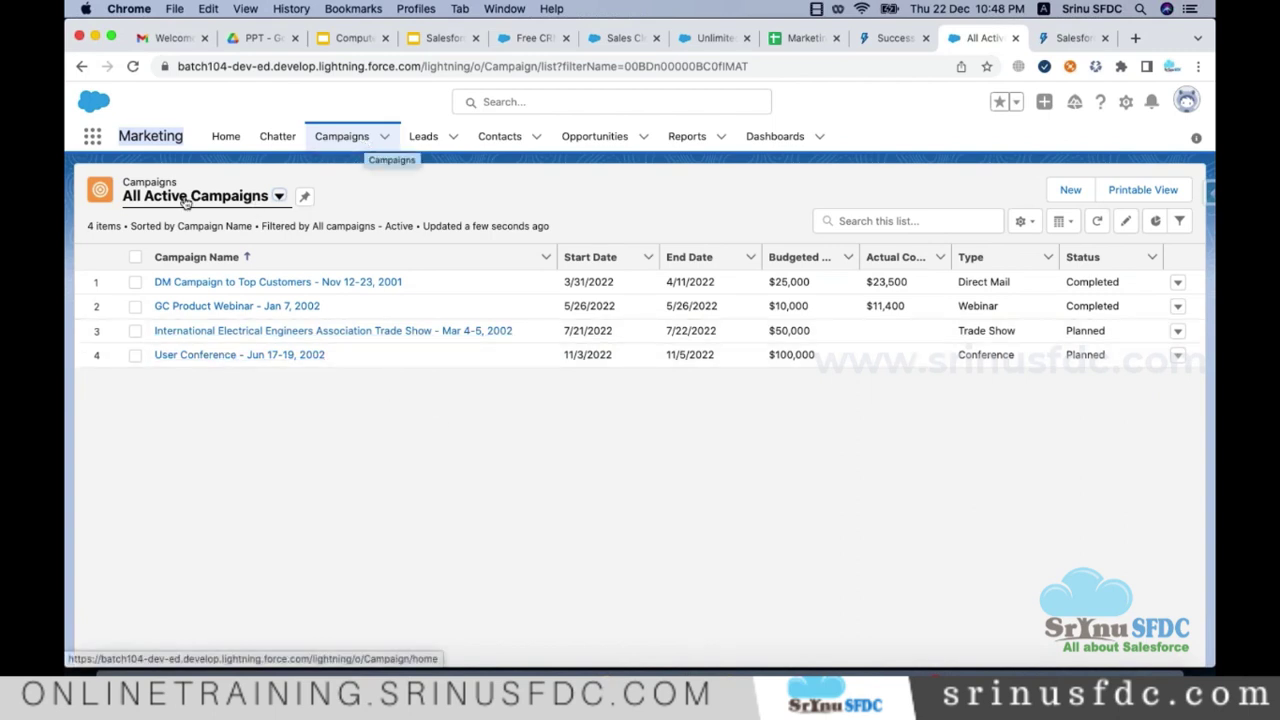
Step: Close the list view menu without changes and return to Admin_Notes.txt in Visual Studio Code
drag(120, 180, 257, 283)
click(414, 400)
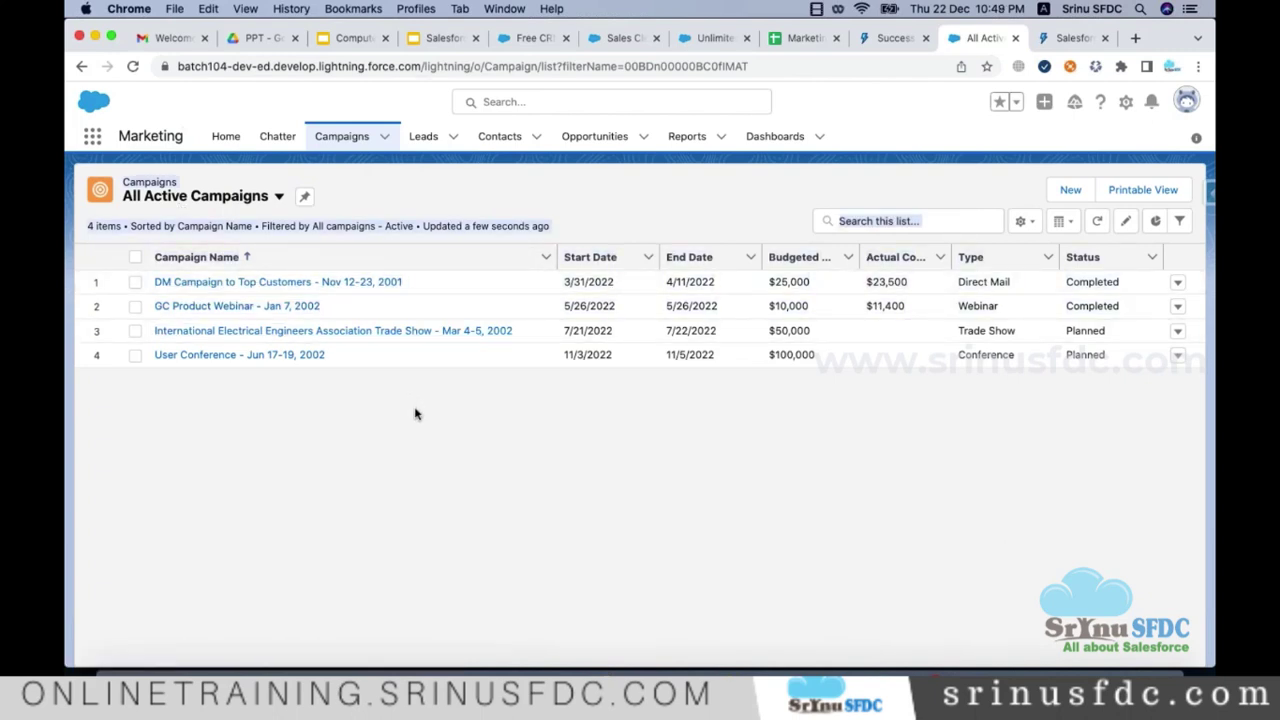
click(279, 196)
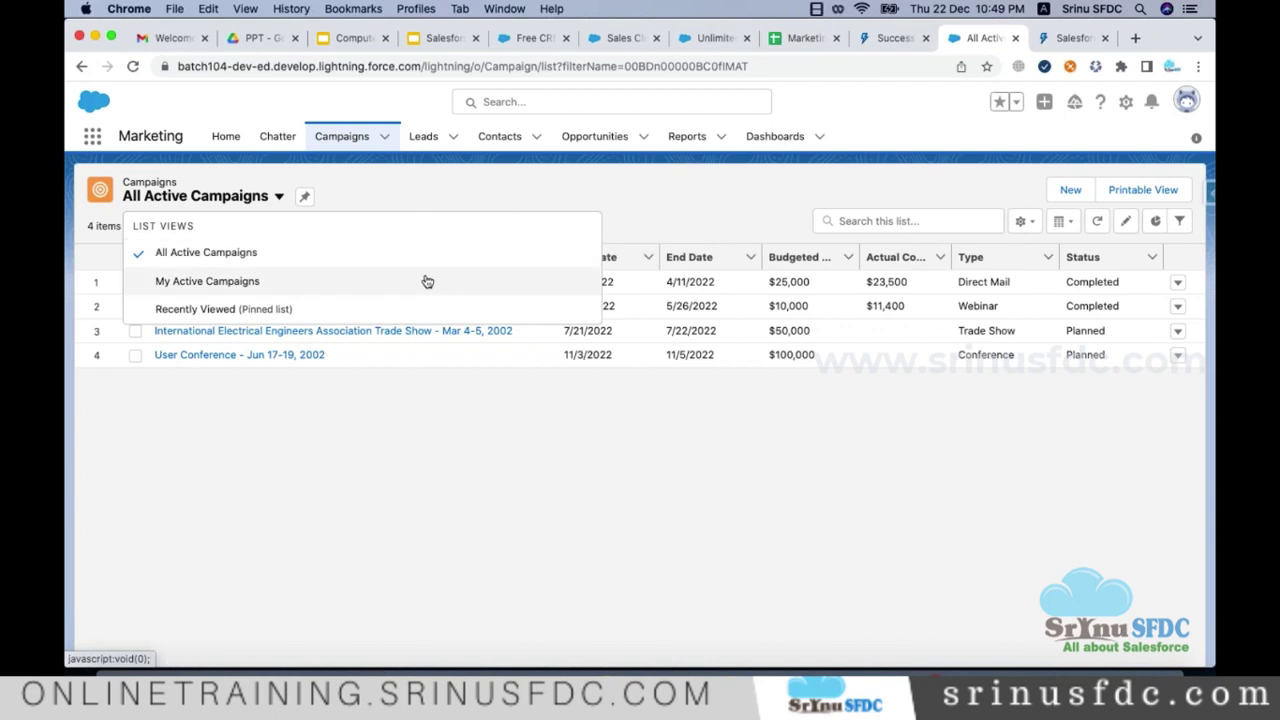
key(Escape)
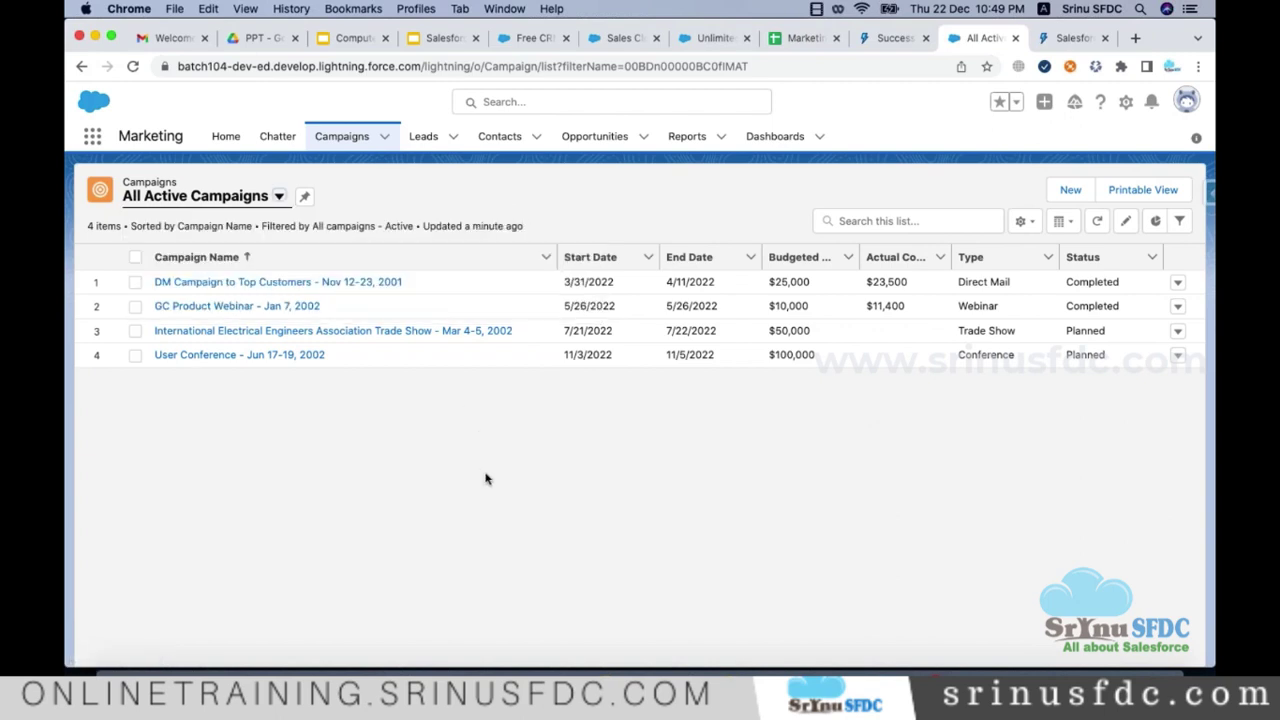
click(239, 664)
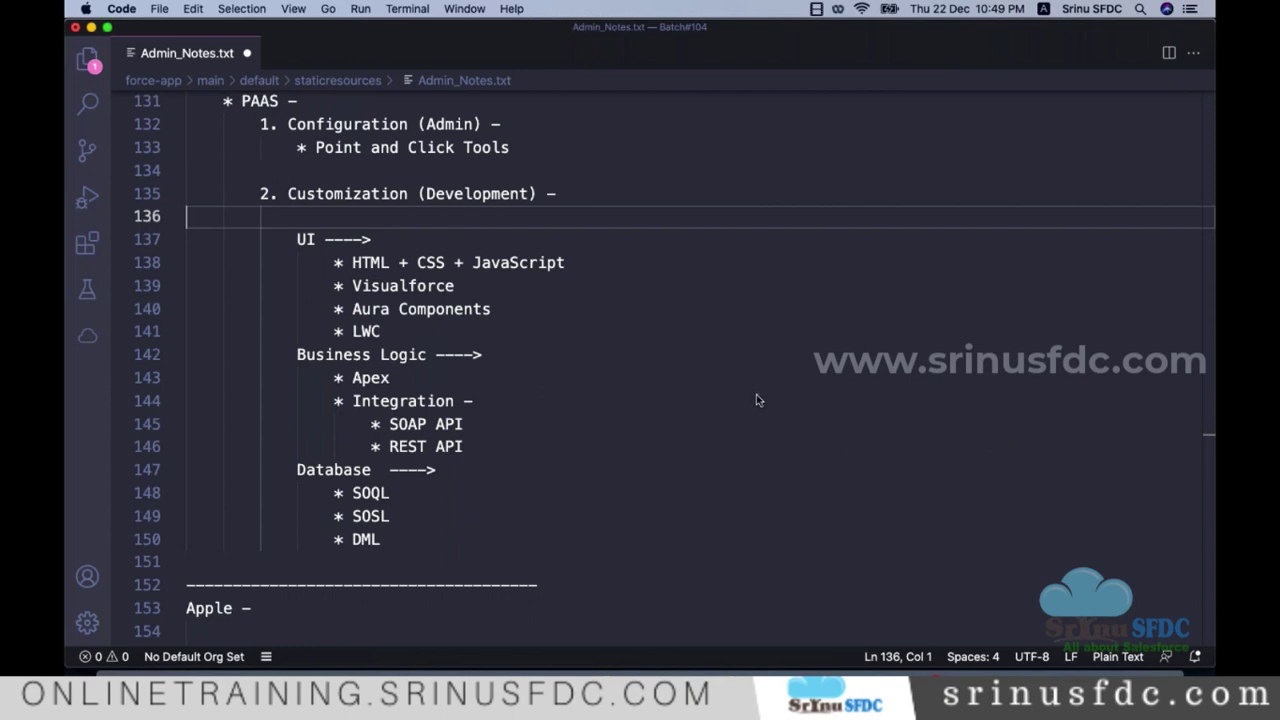
Step: Save Admin_Notes.txt with the caret at the end of the '* Apex' bullet
scroll(806, 328, down, 1)
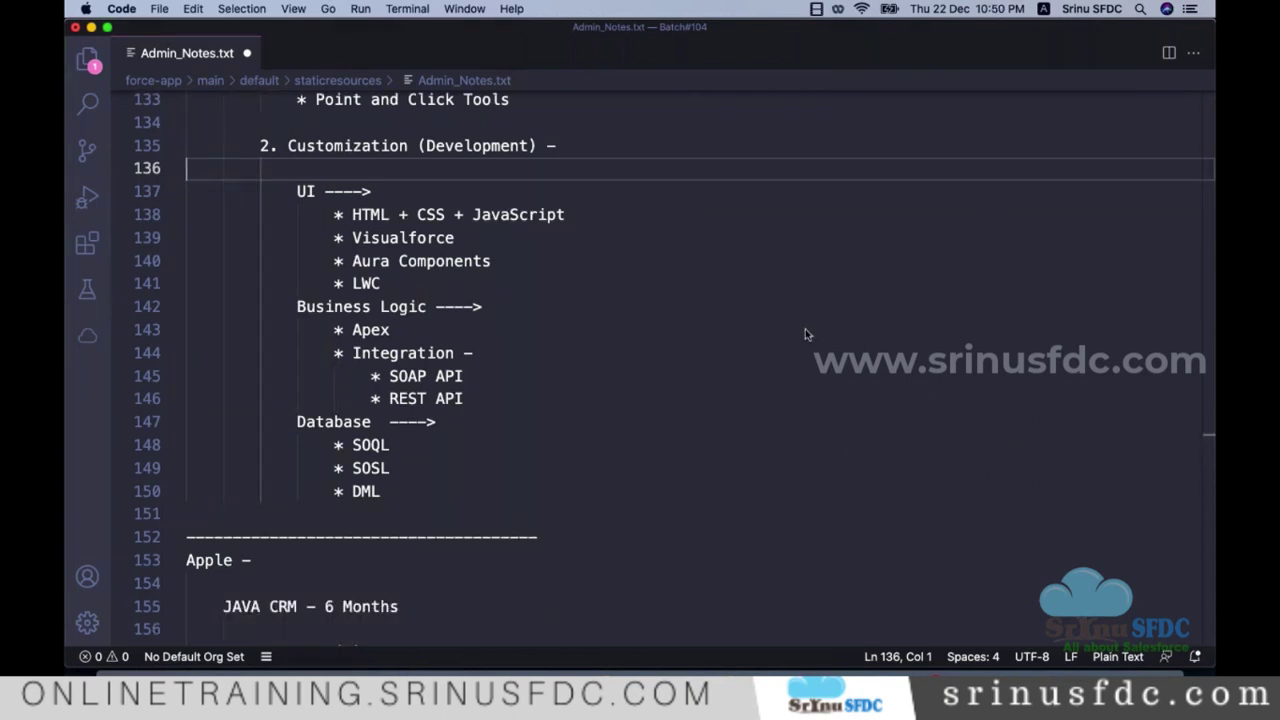
click(805, 329)
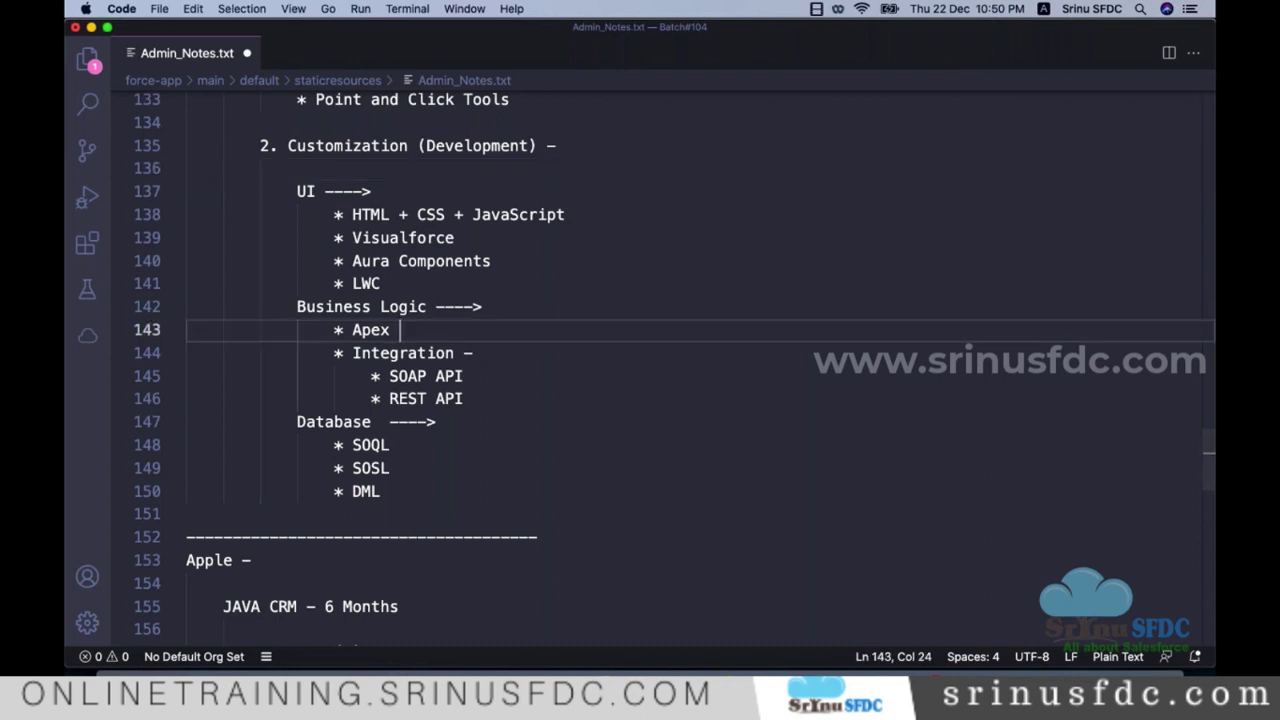
key(super+s)
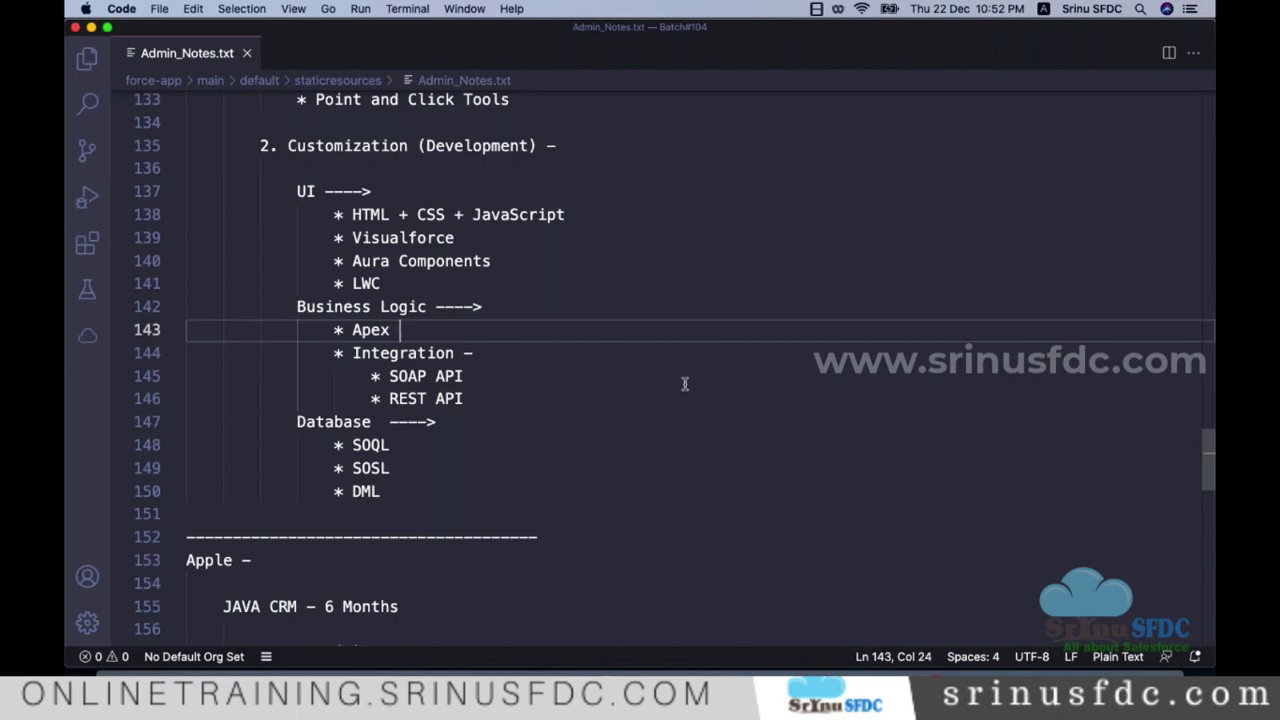
Step: Skim the Salesforce Websites links in Admin_Notes.txt, highlighting the Trailhead URL on line 30, then return to Chrome
scroll(726, 382, up, 10)
scroll(720, 390, up, 20)
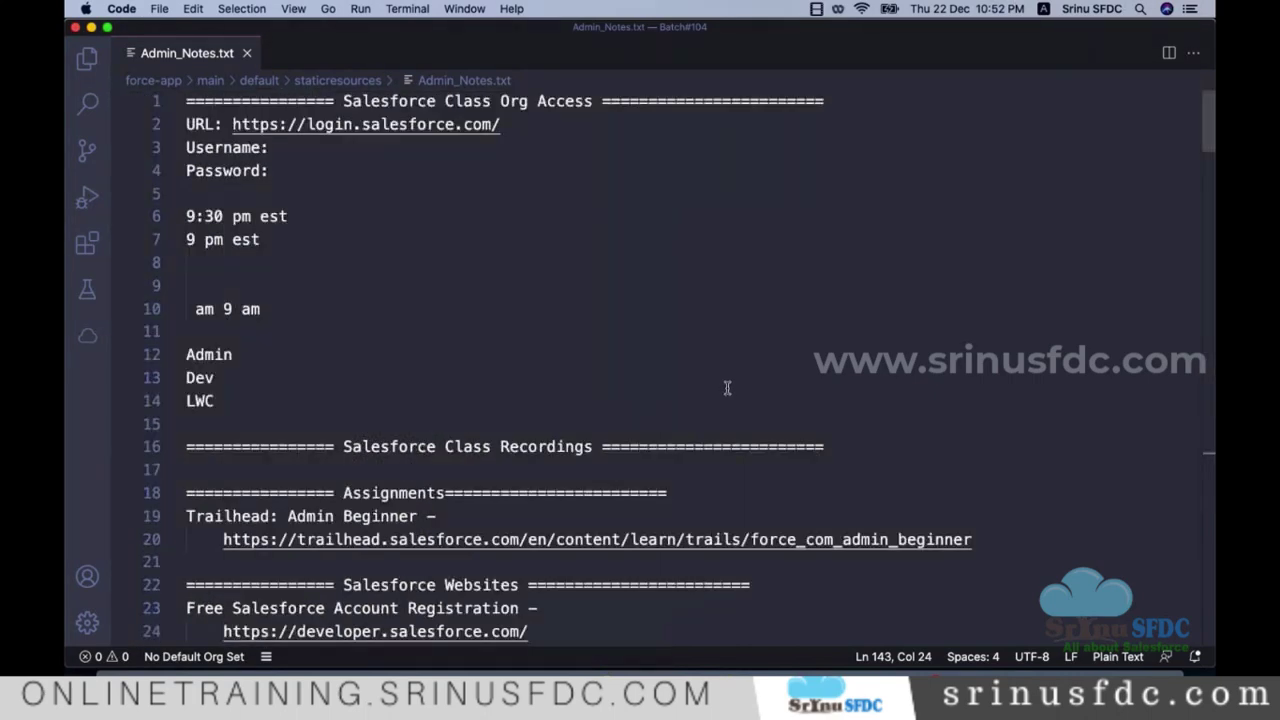
scroll(725, 391, down, 5)
scroll(590, 385, down, 2)
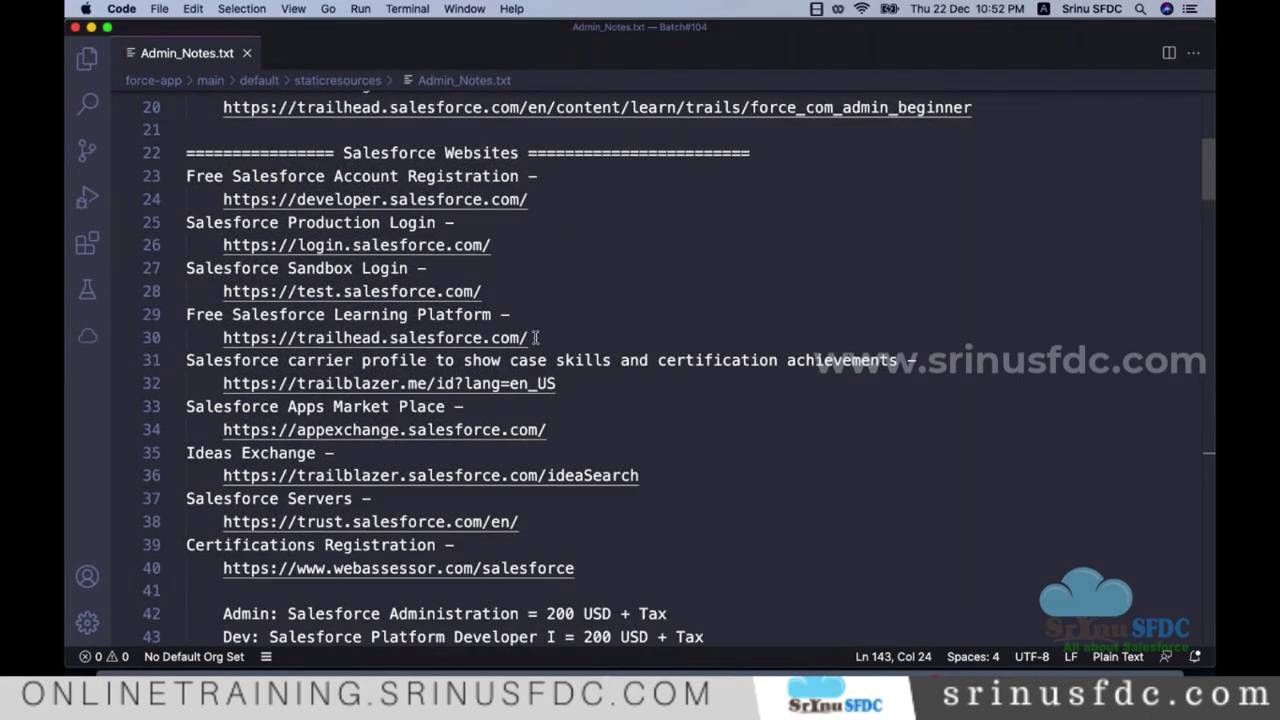
drag(532, 338, 222, 338)
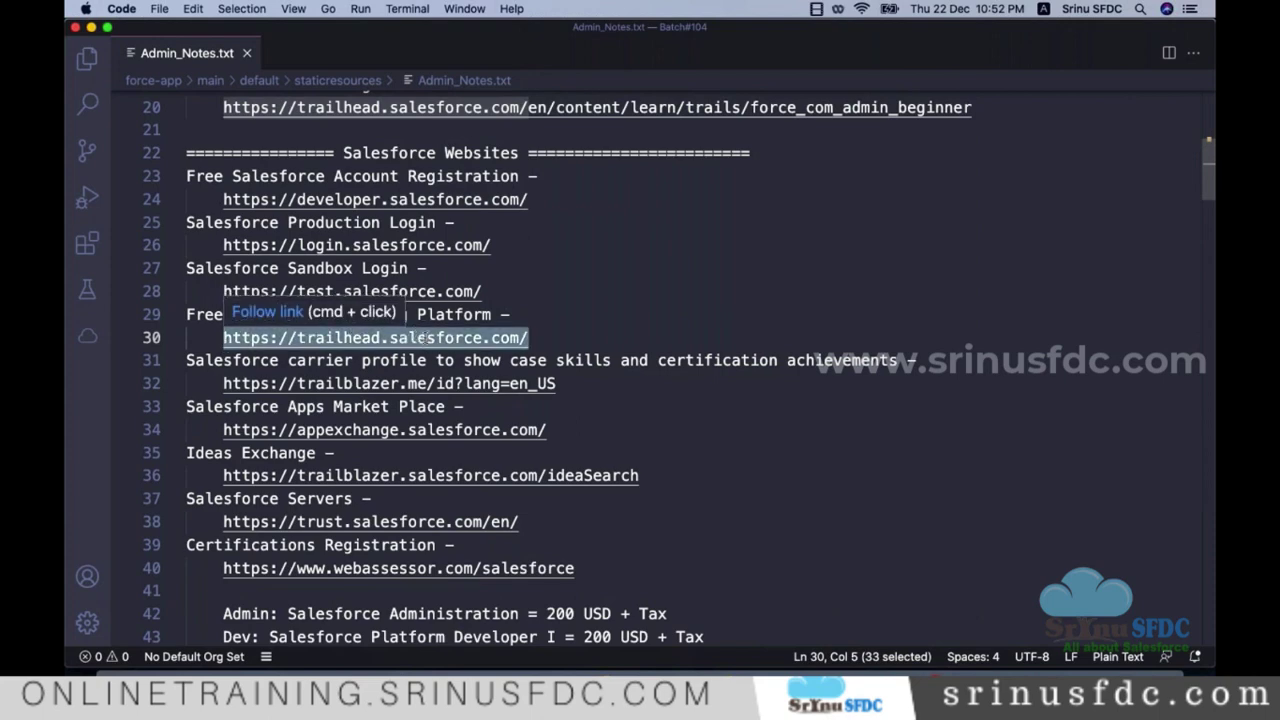
scroll(447, 264, down, 2)
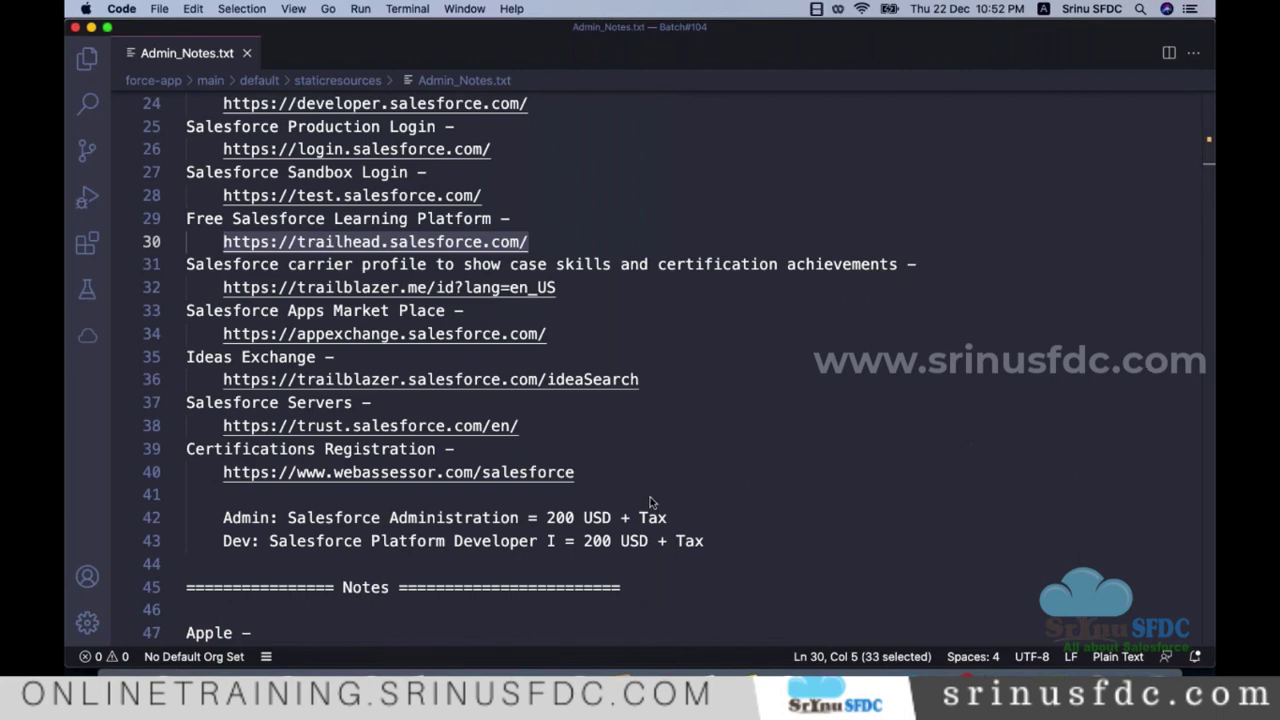
click(738, 432)
scroll(620, 448, up, 8)
scroll(560, 449, down, 12)
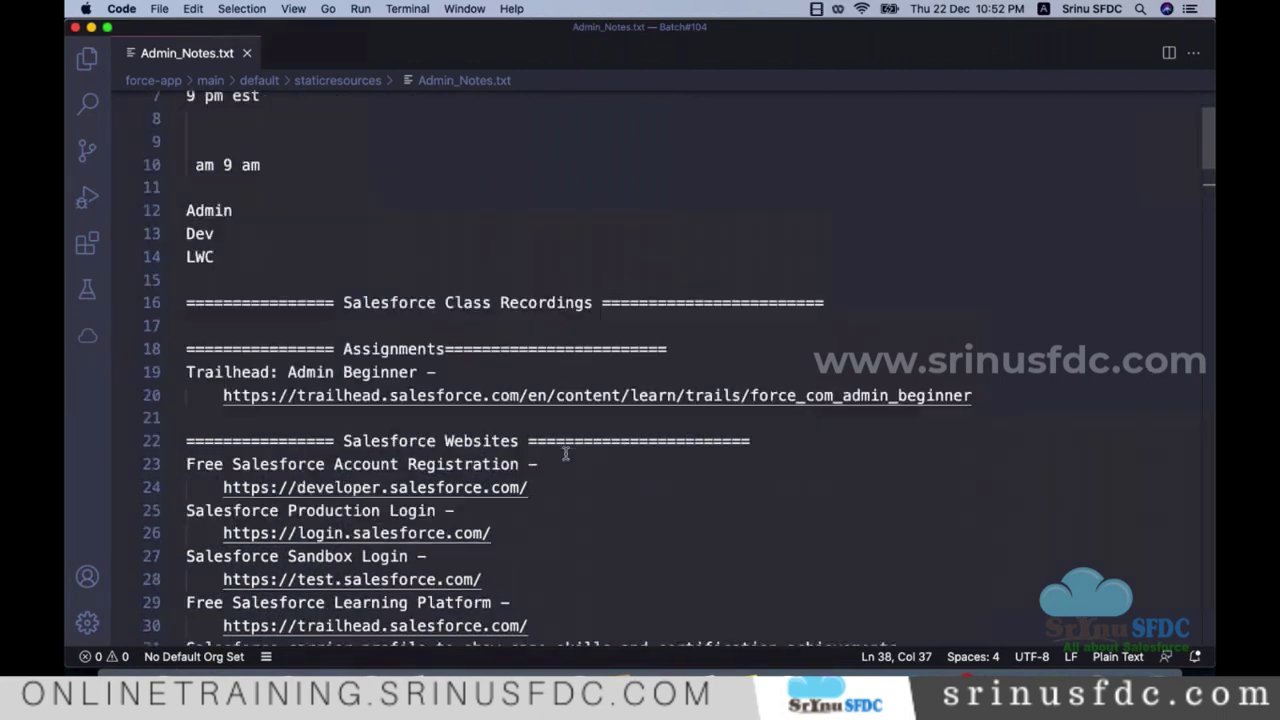
scroll(553, 451, up, 4)
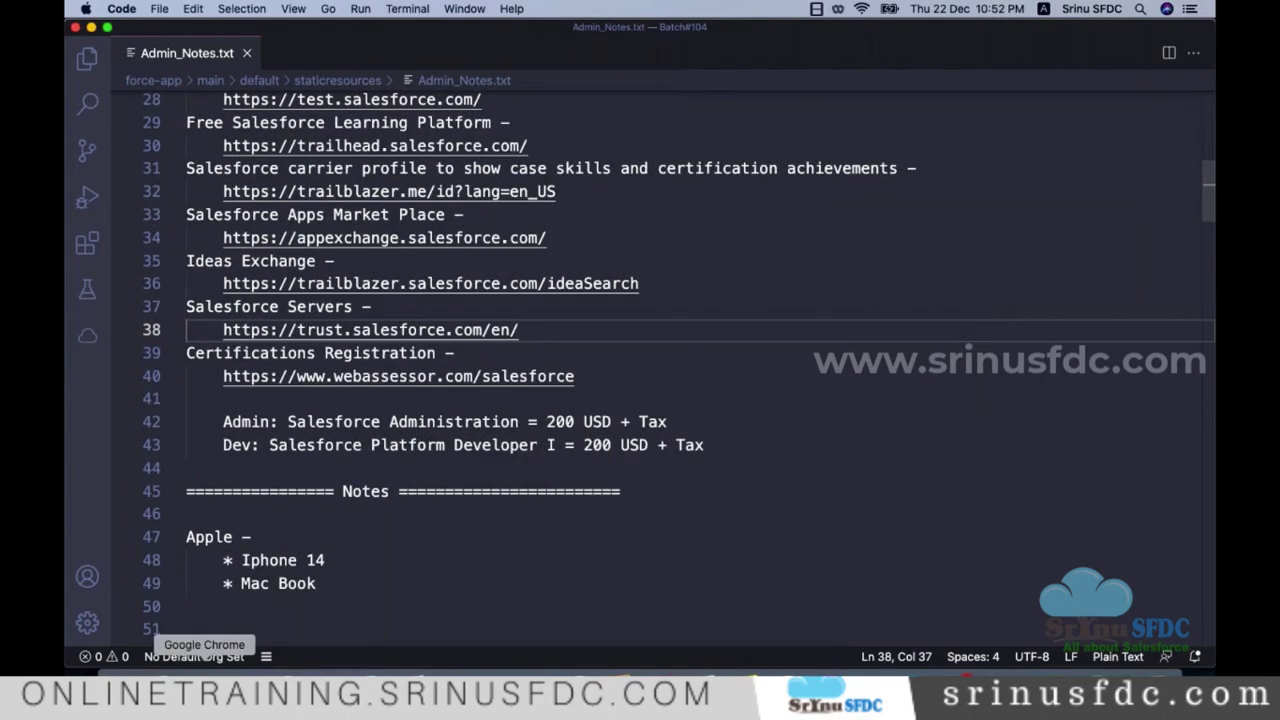
click(205, 705)
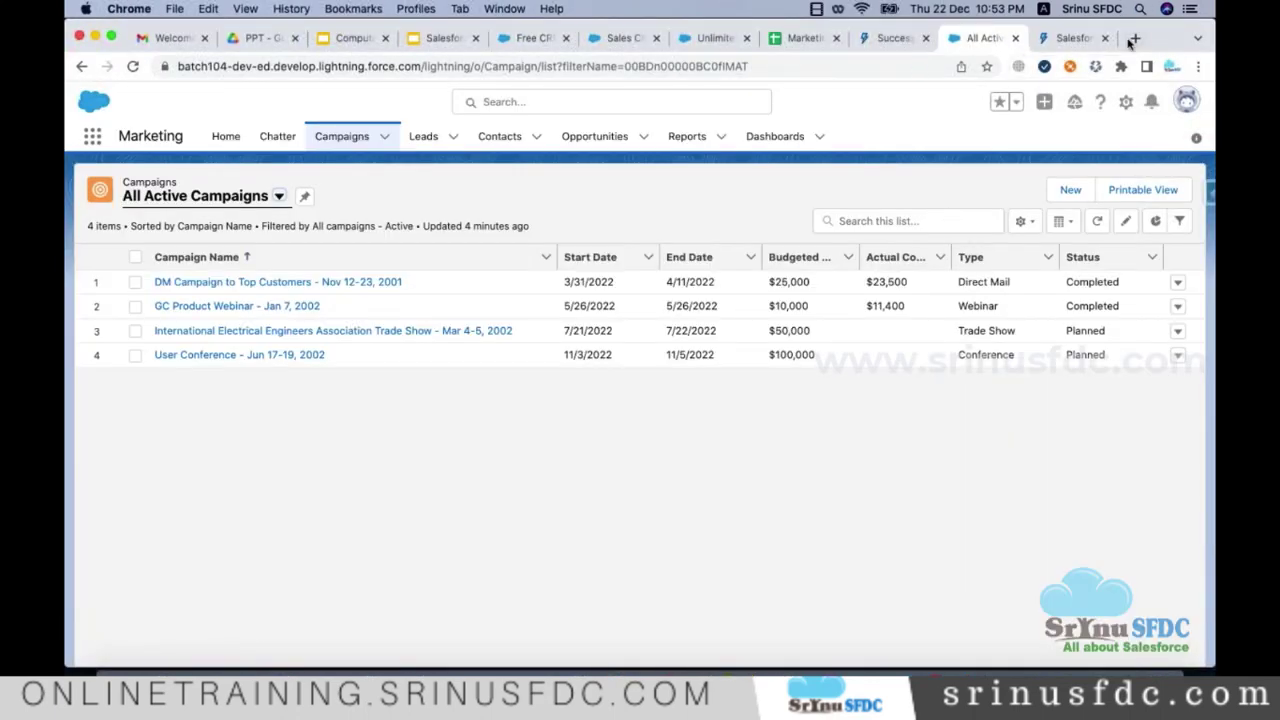
Step: In a new tab, open the Salesforce Demo Registration bookmark from SFDC Libraries > Personal Orgs
click(1133, 38)
click(925, 91)
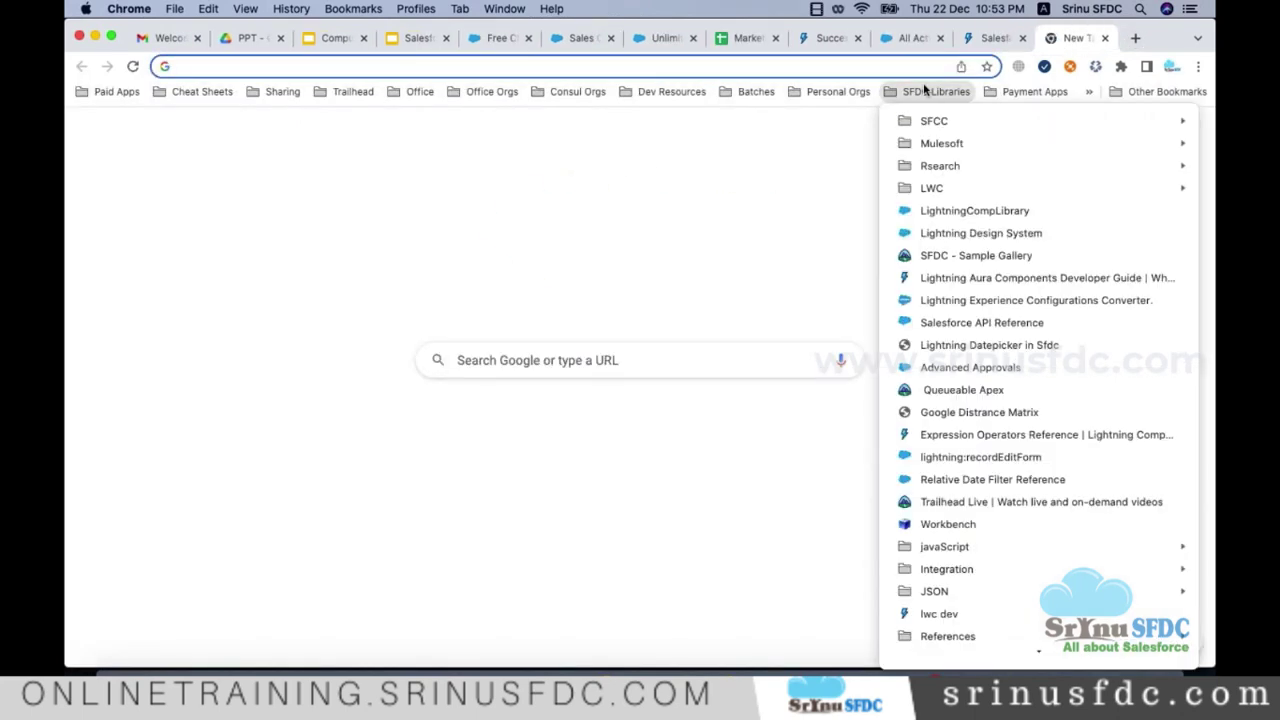
scroll(997, 232, down, 1)
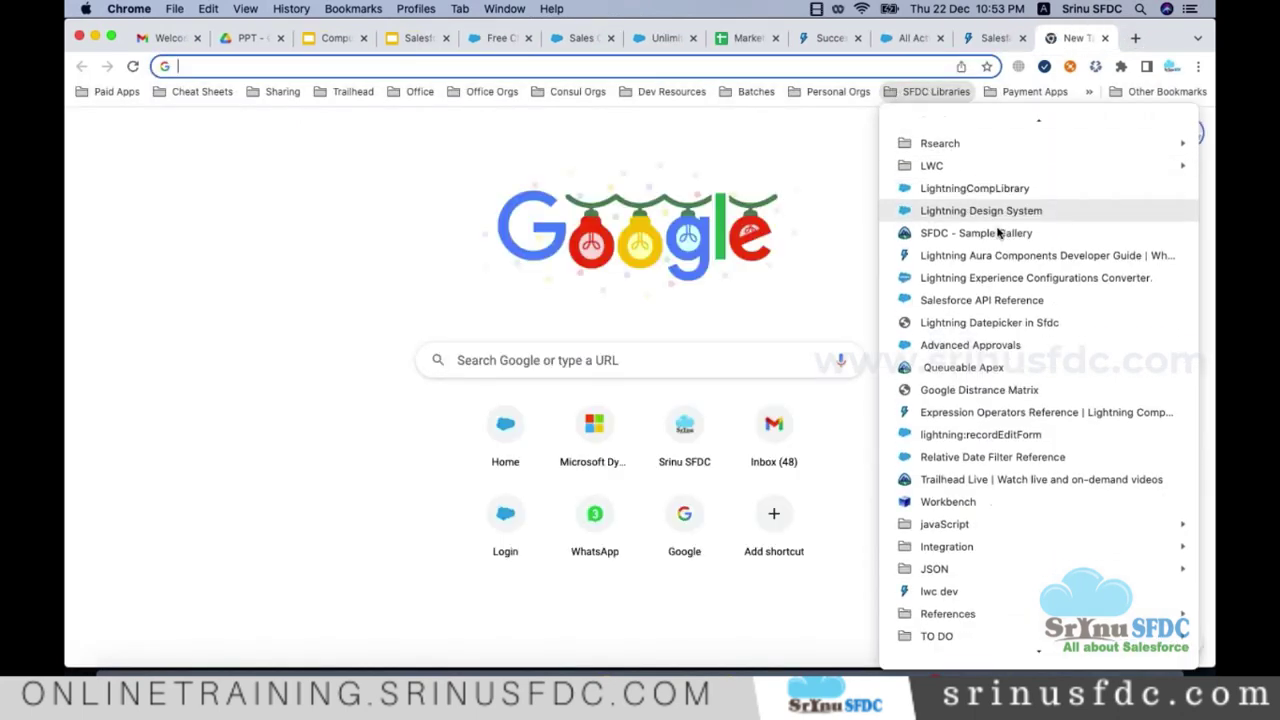
scroll(1004, 248, down, 2)
scroll(1000, 220, up, 3)
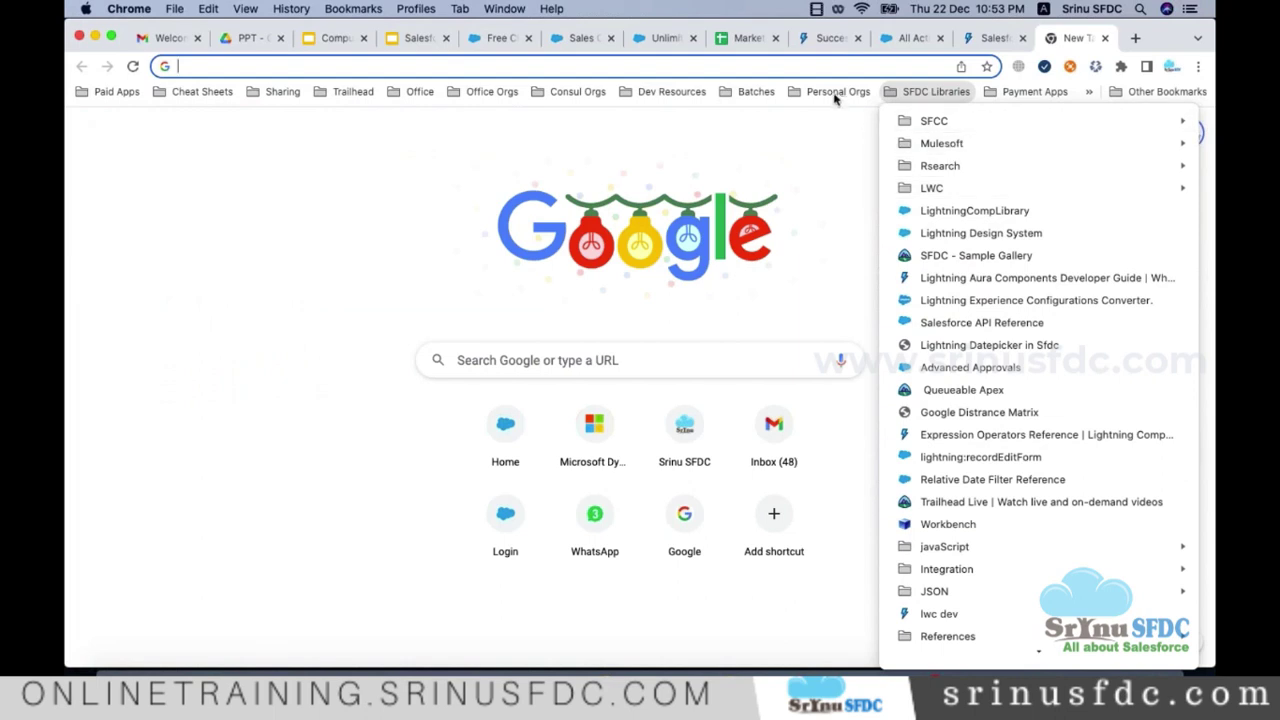
mouse_move(835, 92)
click(868, 344)
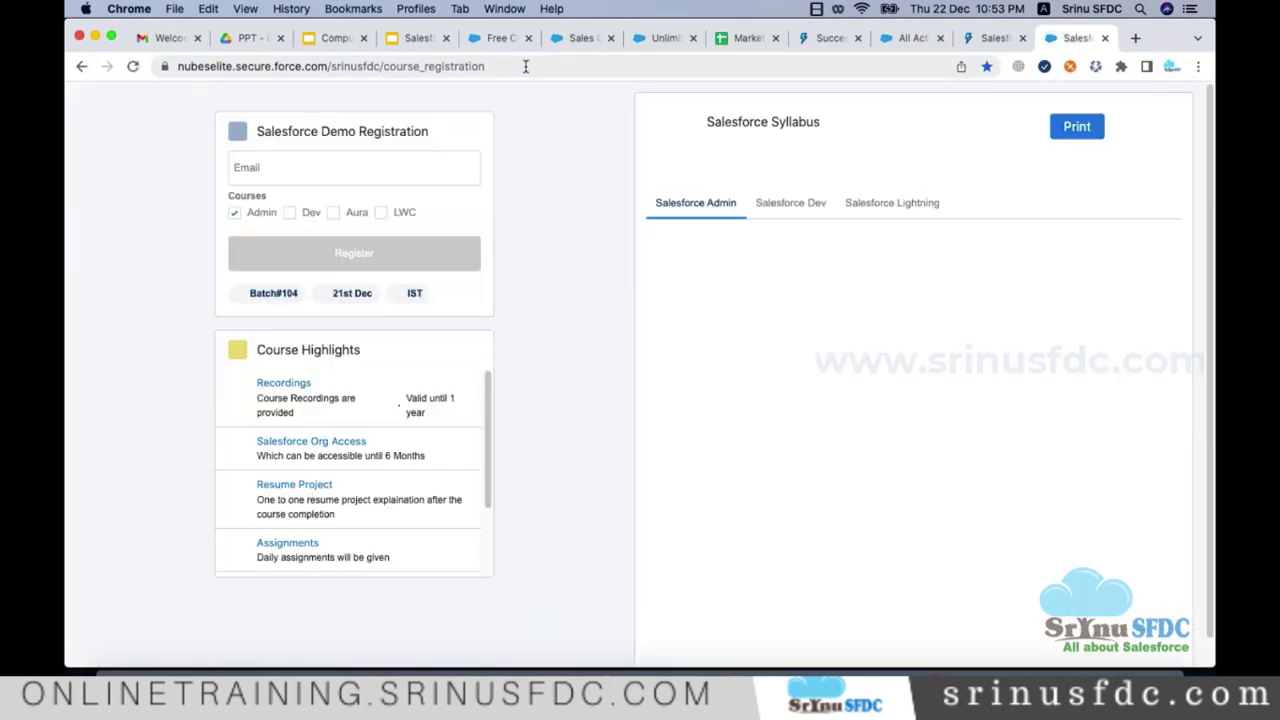
click(525, 66)
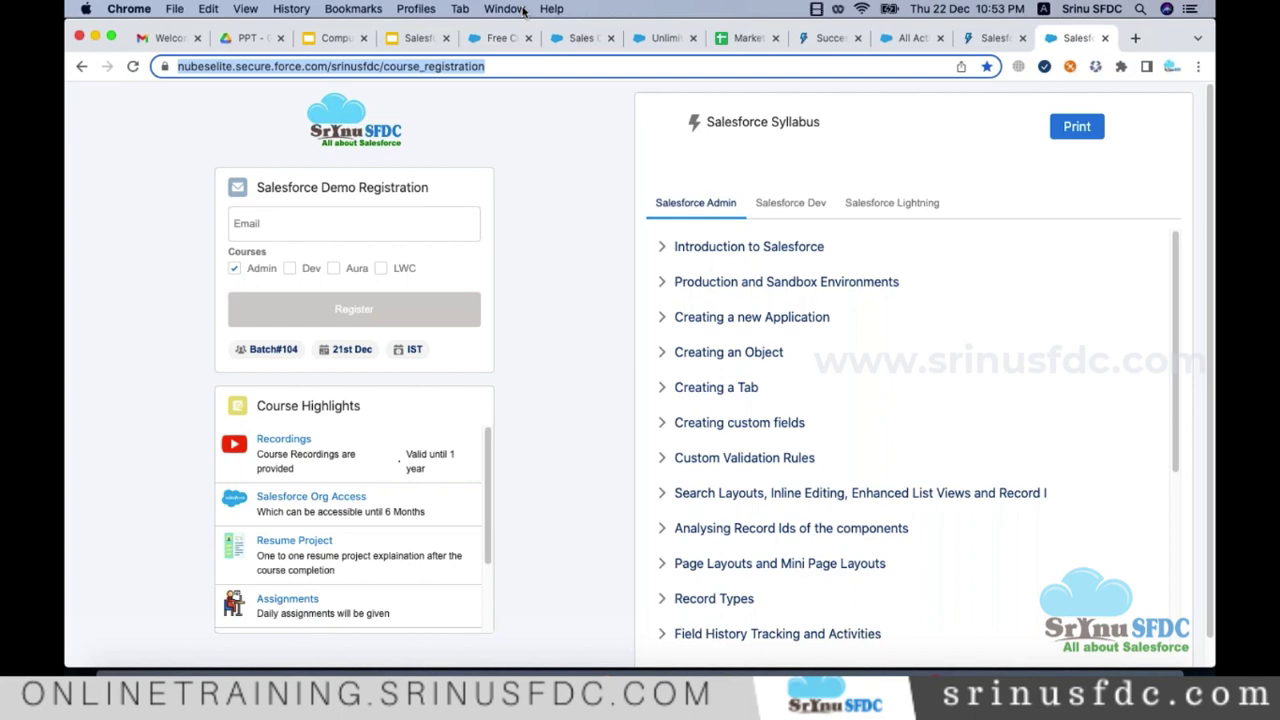
Step: Open the bit.ly Salesforce Admin Notes link from the sent Batch#104 Day 1 email
key(super+1)
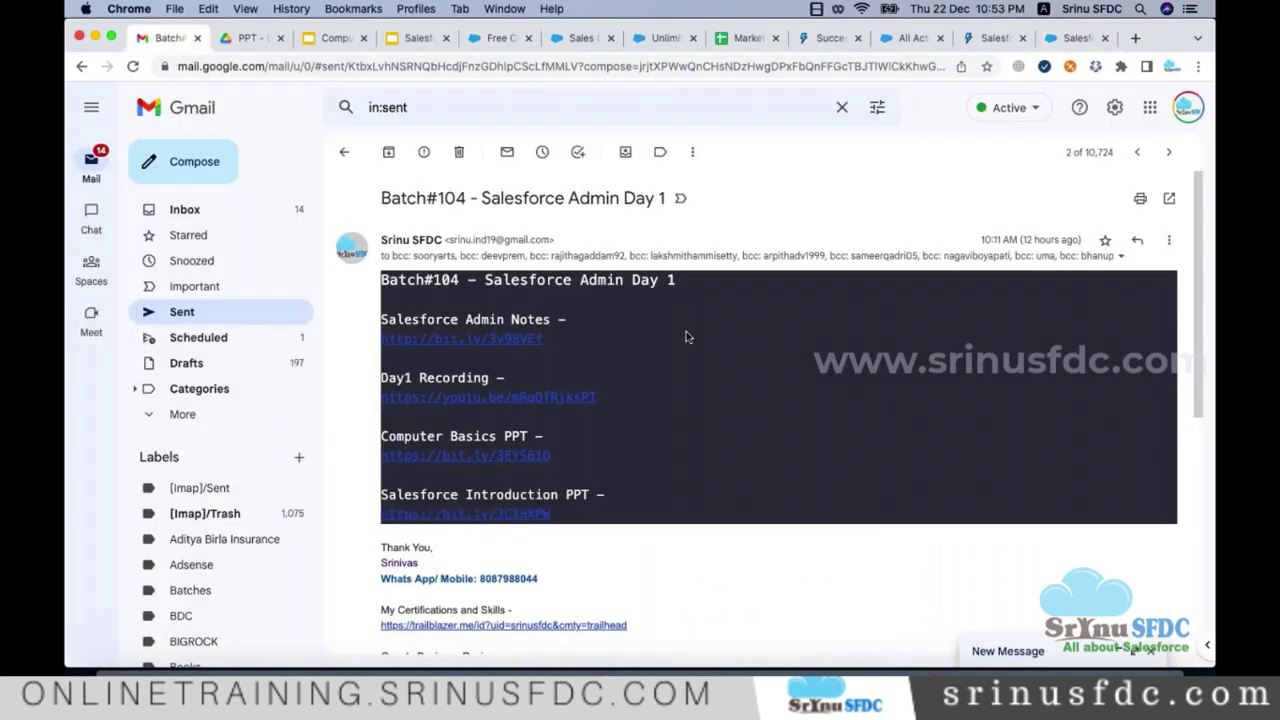
scroll(701, 296, down, 3)
scroll(701, 293, up, 2)
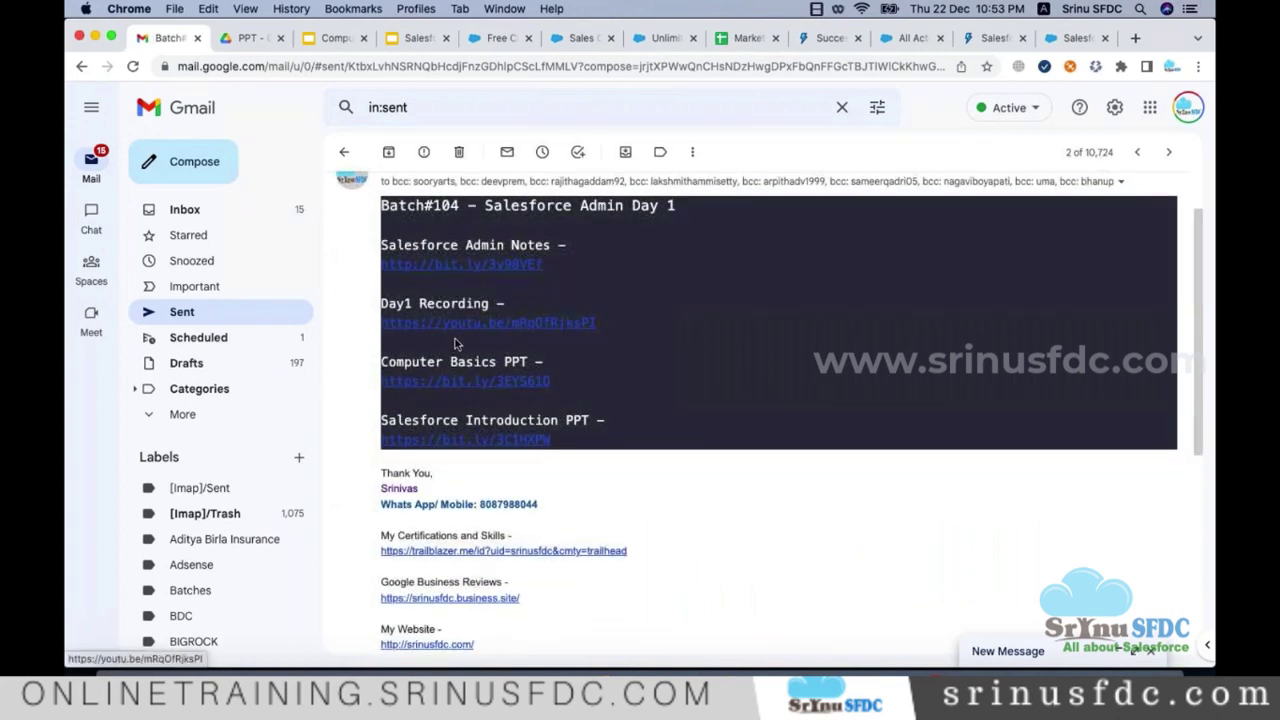
click(503, 265)
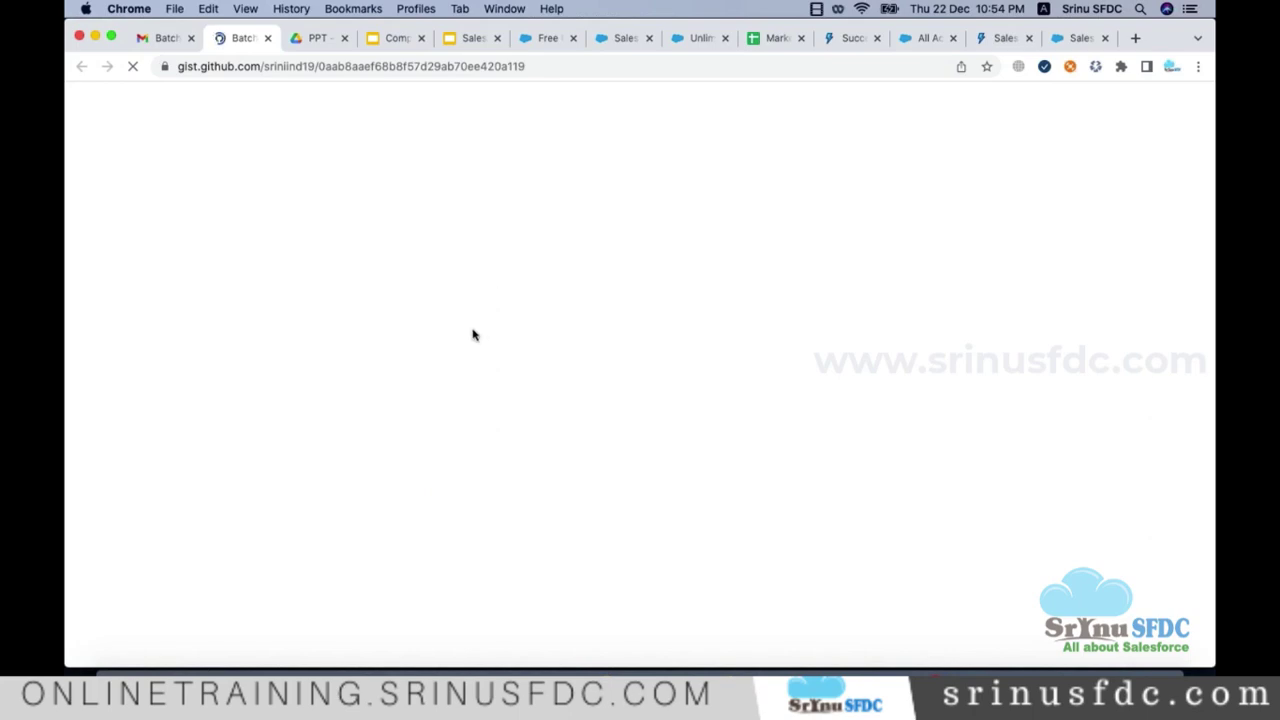
Step: Copy the entire Admin_Notes.txt contents from Visual Studio Code
click(240, 690)
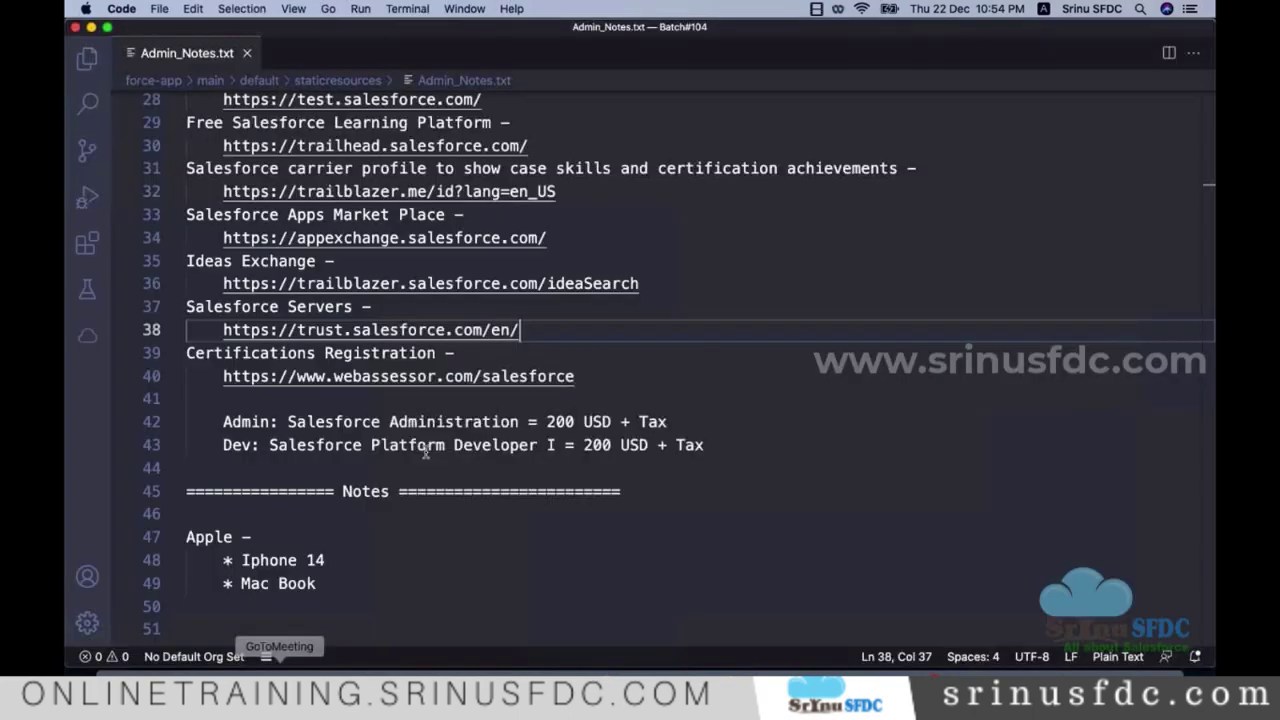
click(430, 450)
key(cmd+a)
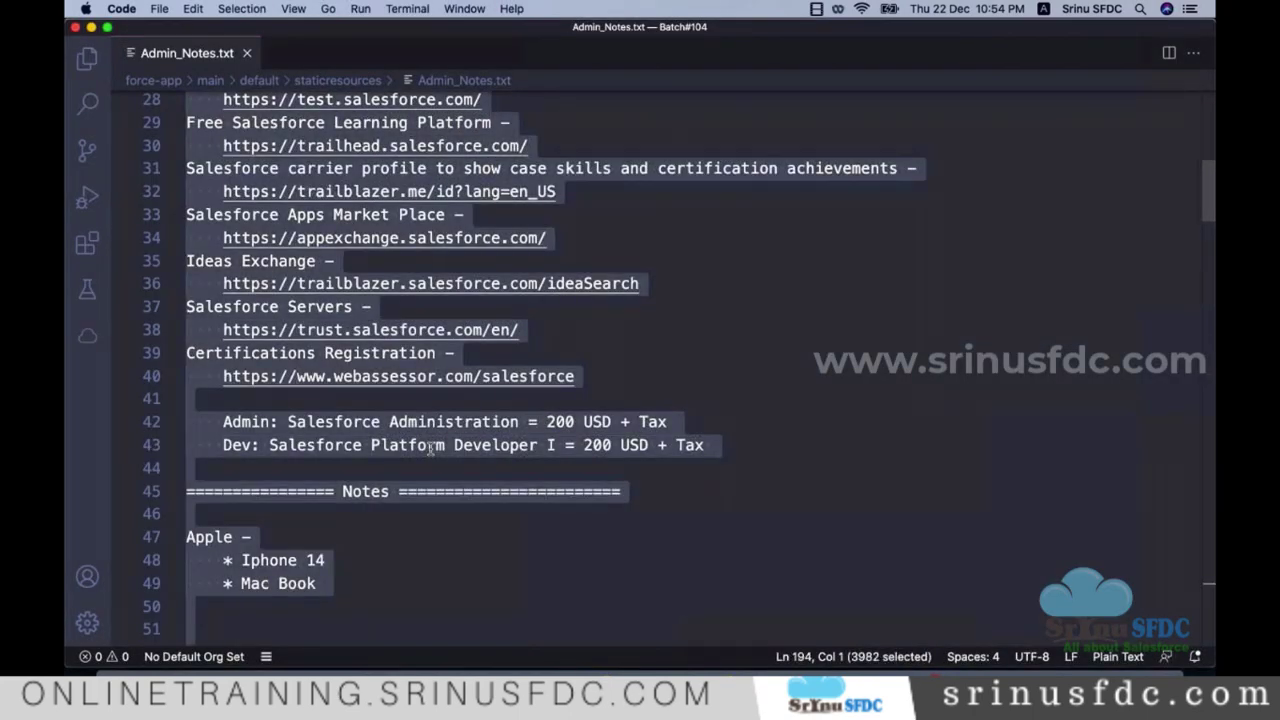
key(super+Tab)
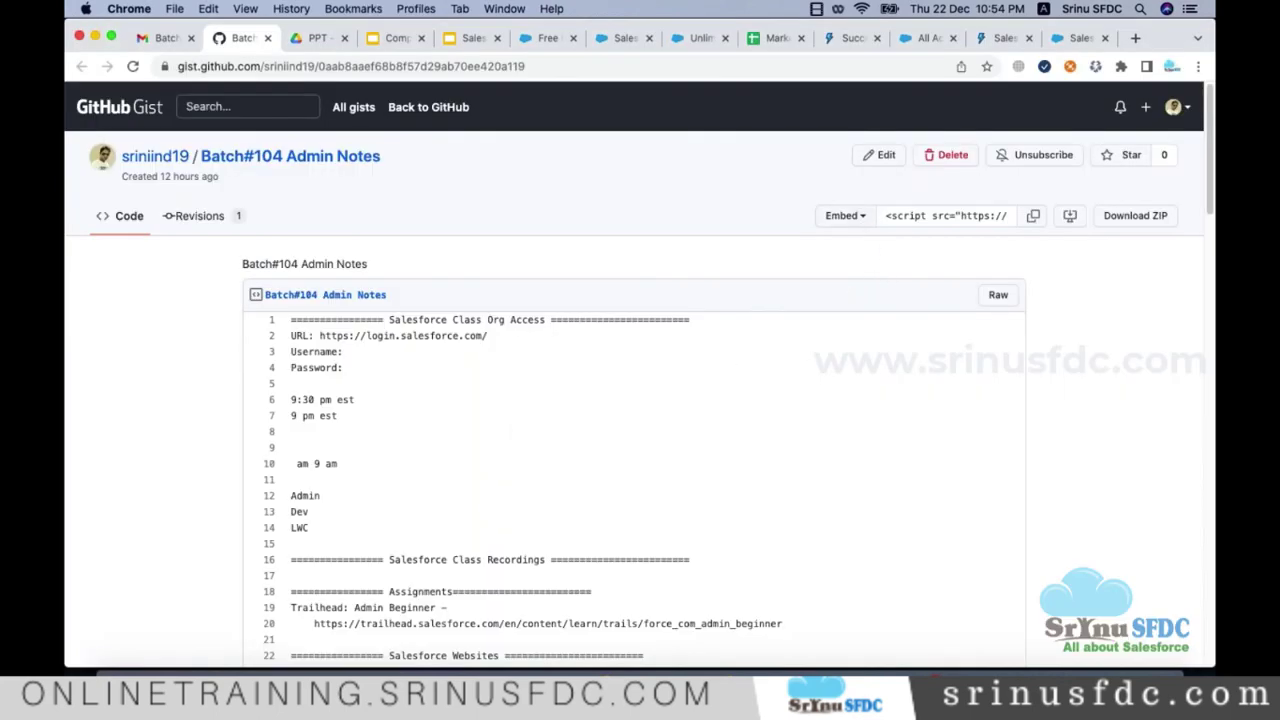
Step: Replace the Batch#104 Admin Notes gist's contents with the copied notes and update the public gist
click(880, 156)
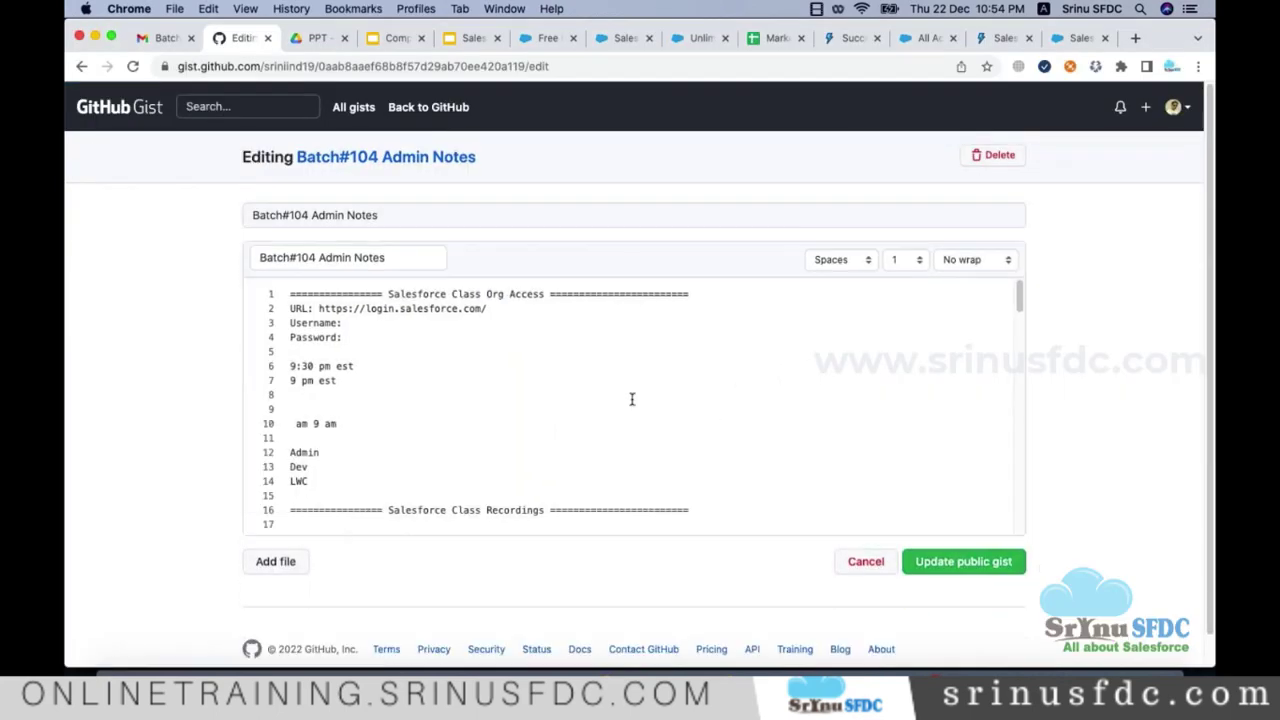
key(cmd+a)
key(cmd+v)
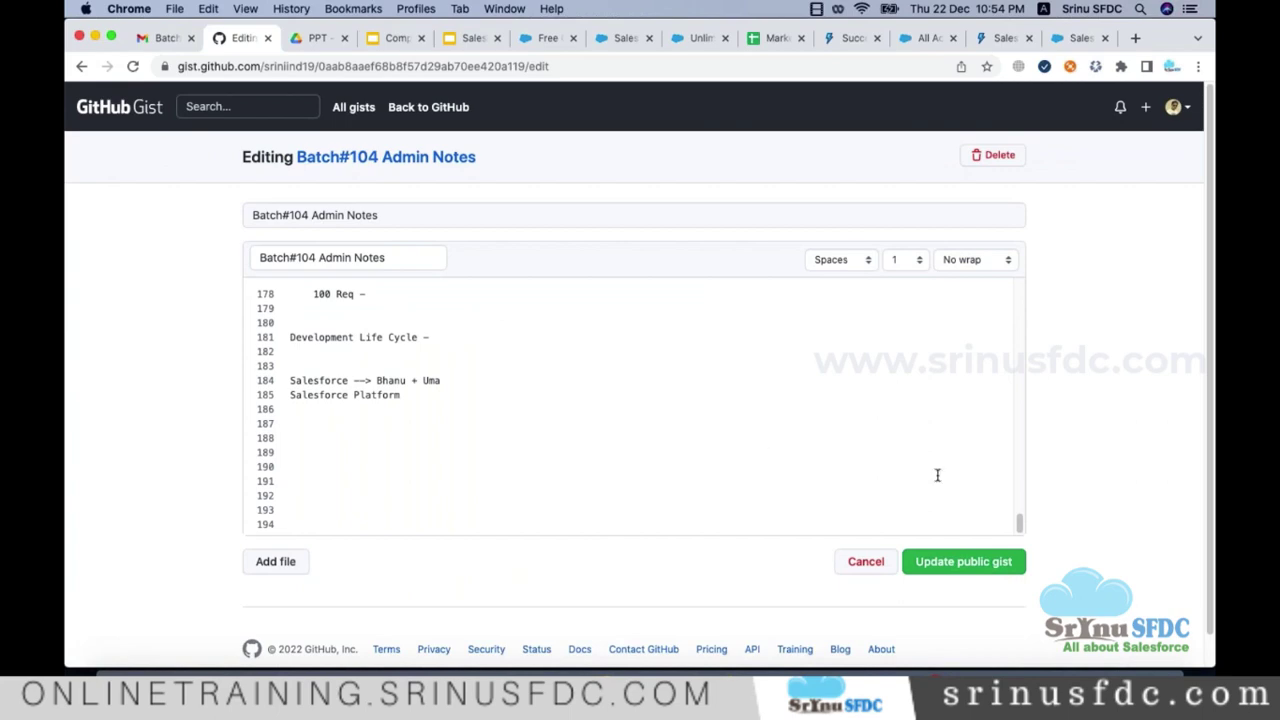
click(982, 566)
Step: Check the updated gist, highlighting the developer.salesforce.com URL on line 24
scroll(691, 463, down, 5)
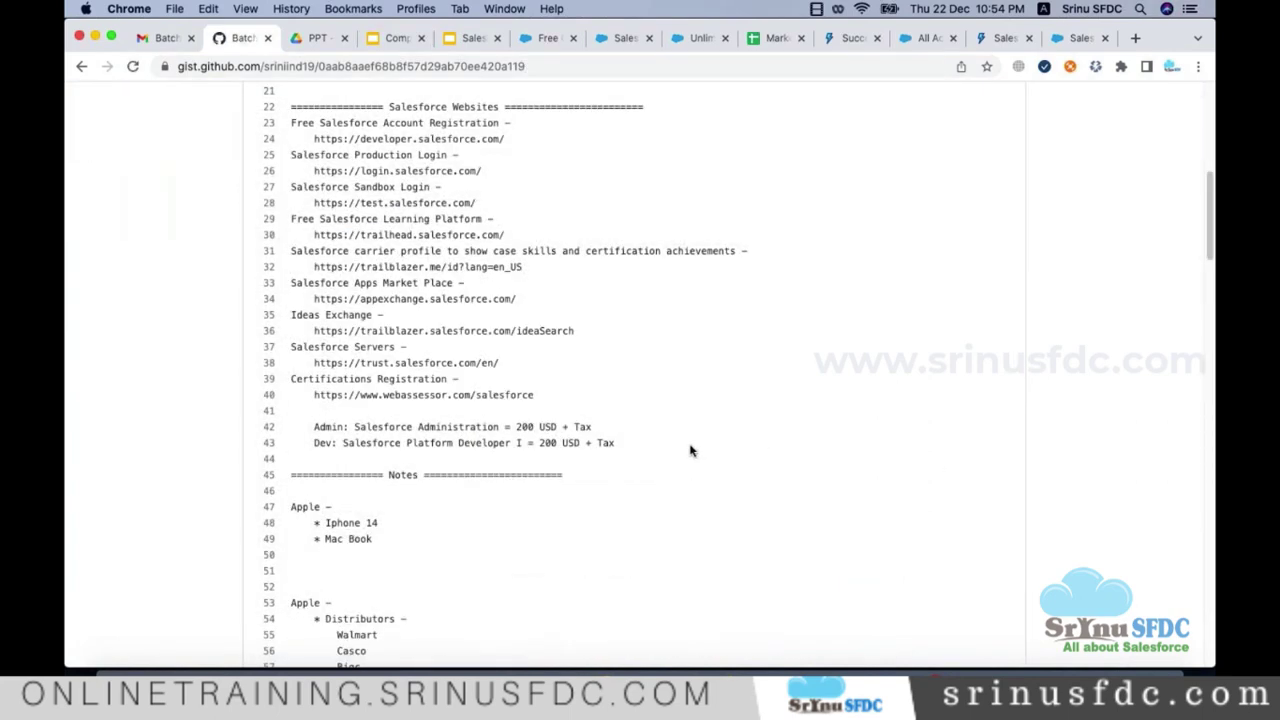
scroll(689, 451, up, 2)
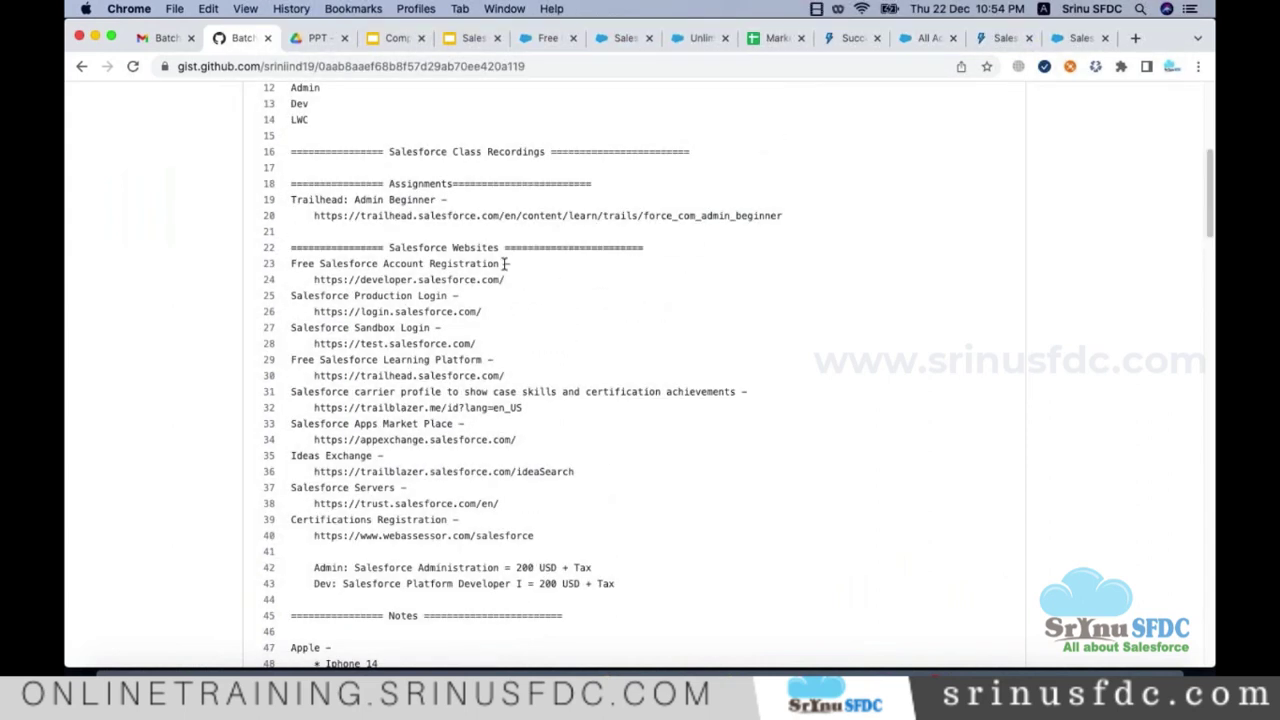
triple_click(503, 280)
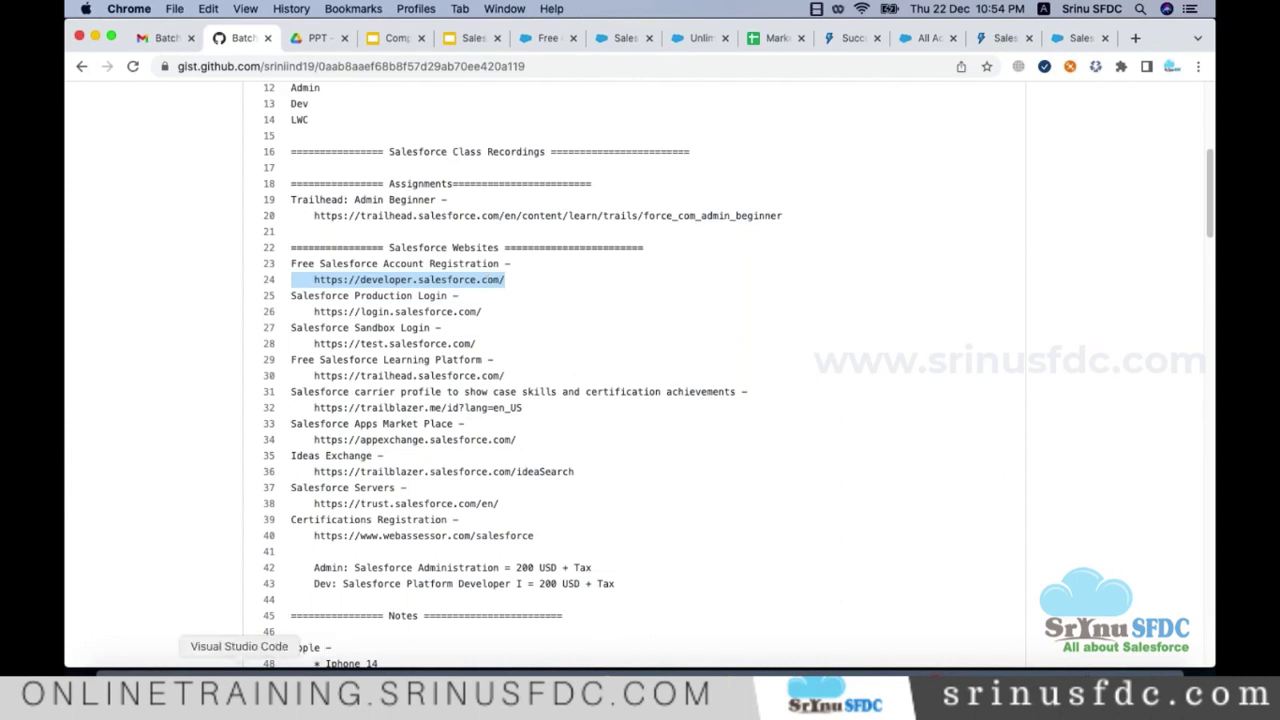
click(252, 662)
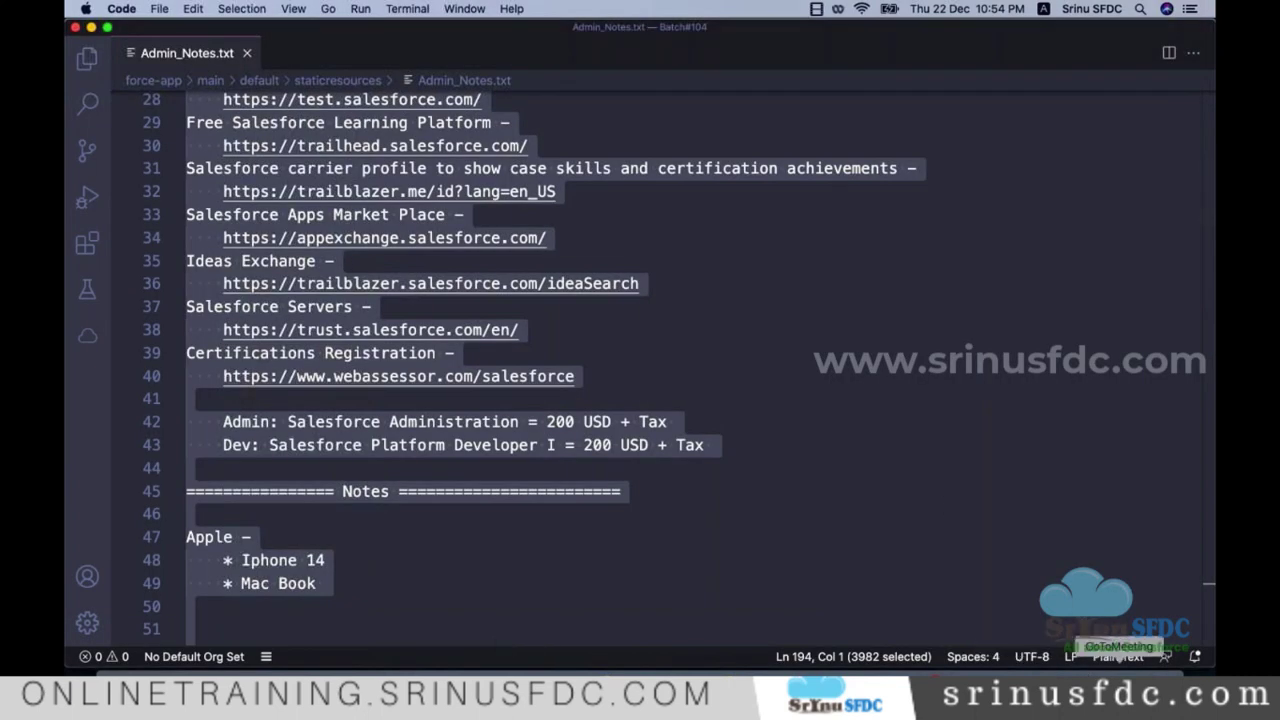